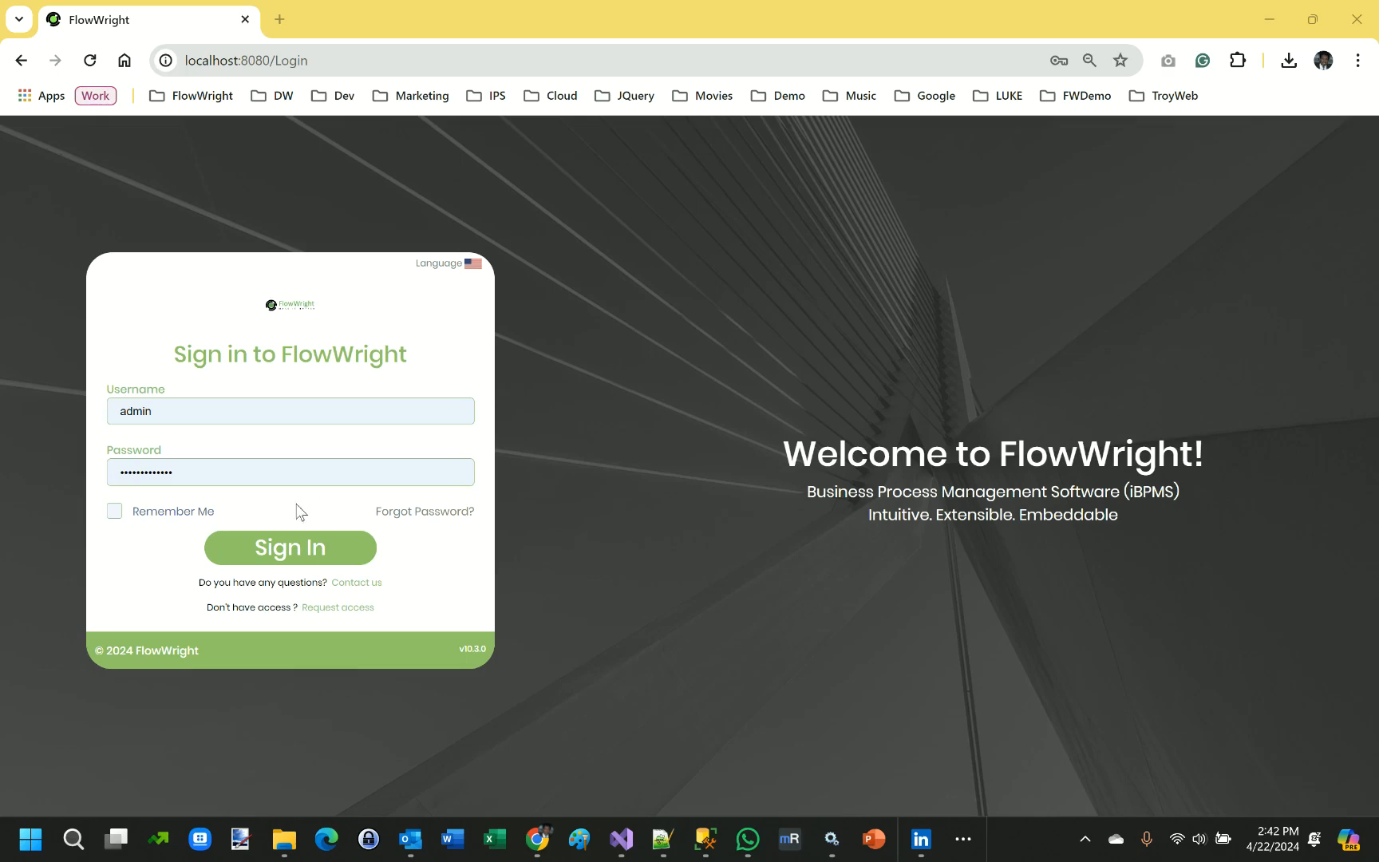
- Sign in with the prefilled credentials and open the list of form definitions
left_click(317, 548)
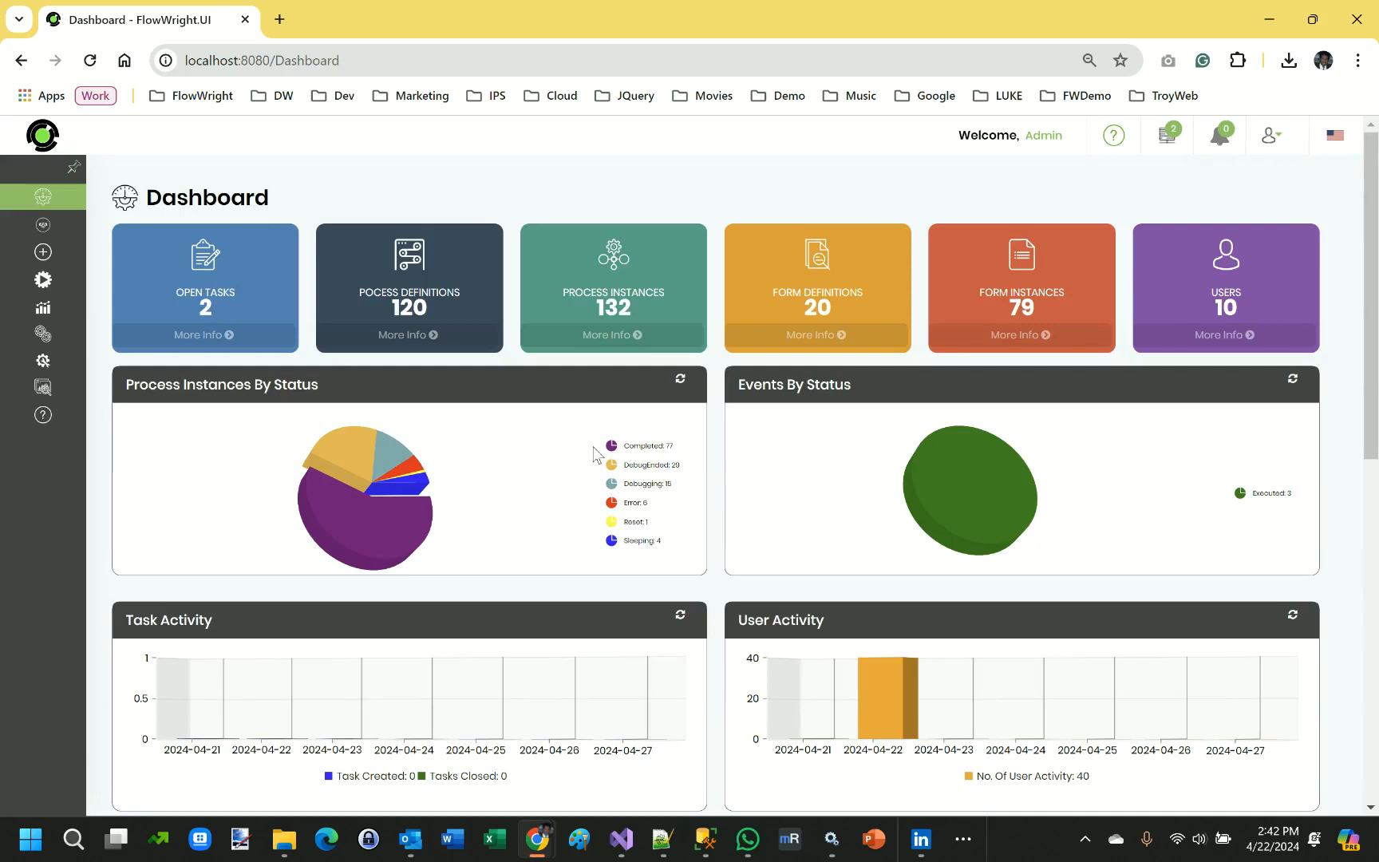
mouse_move(67, 298)
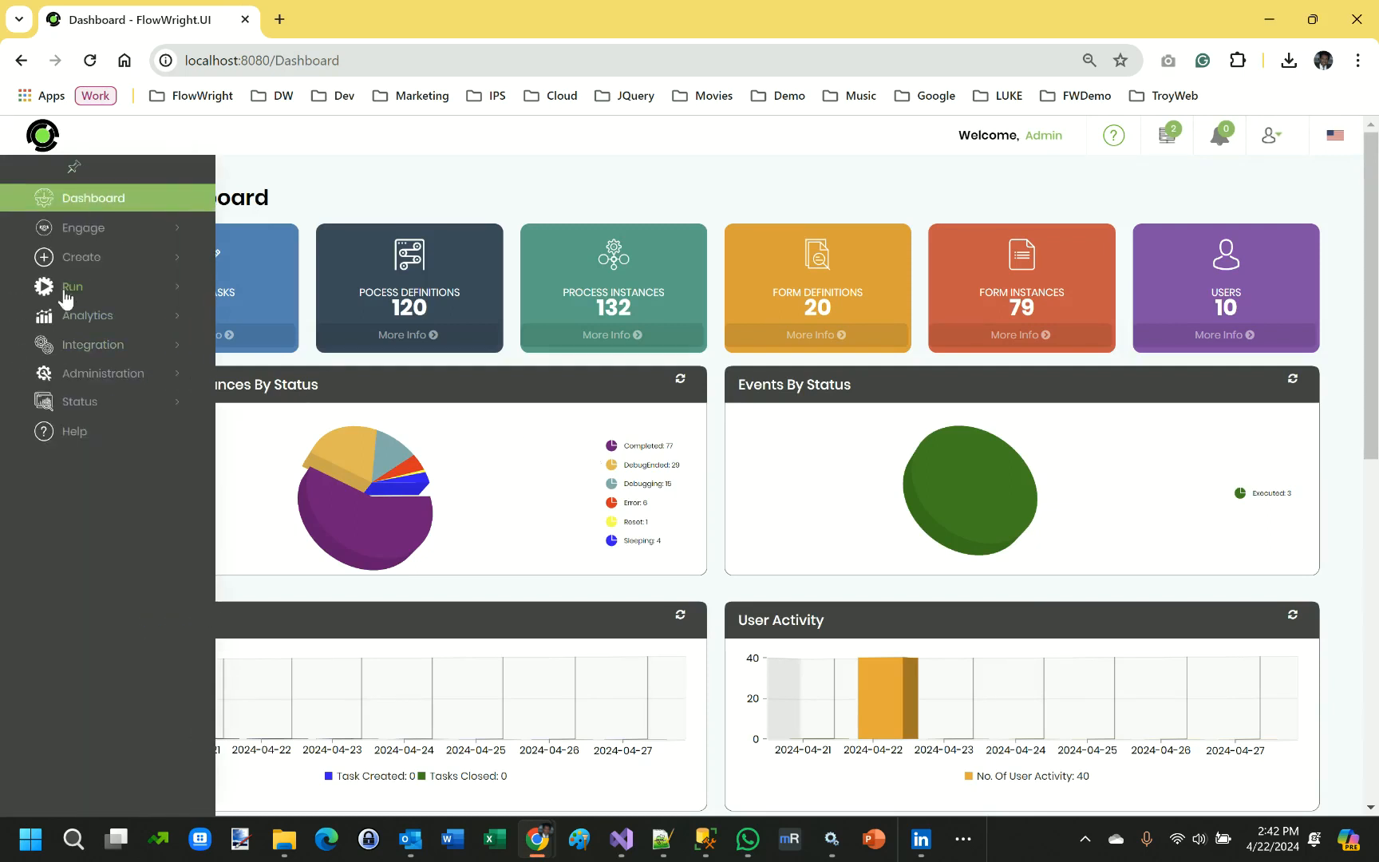
left_click(88, 260)
left_click(136, 325)
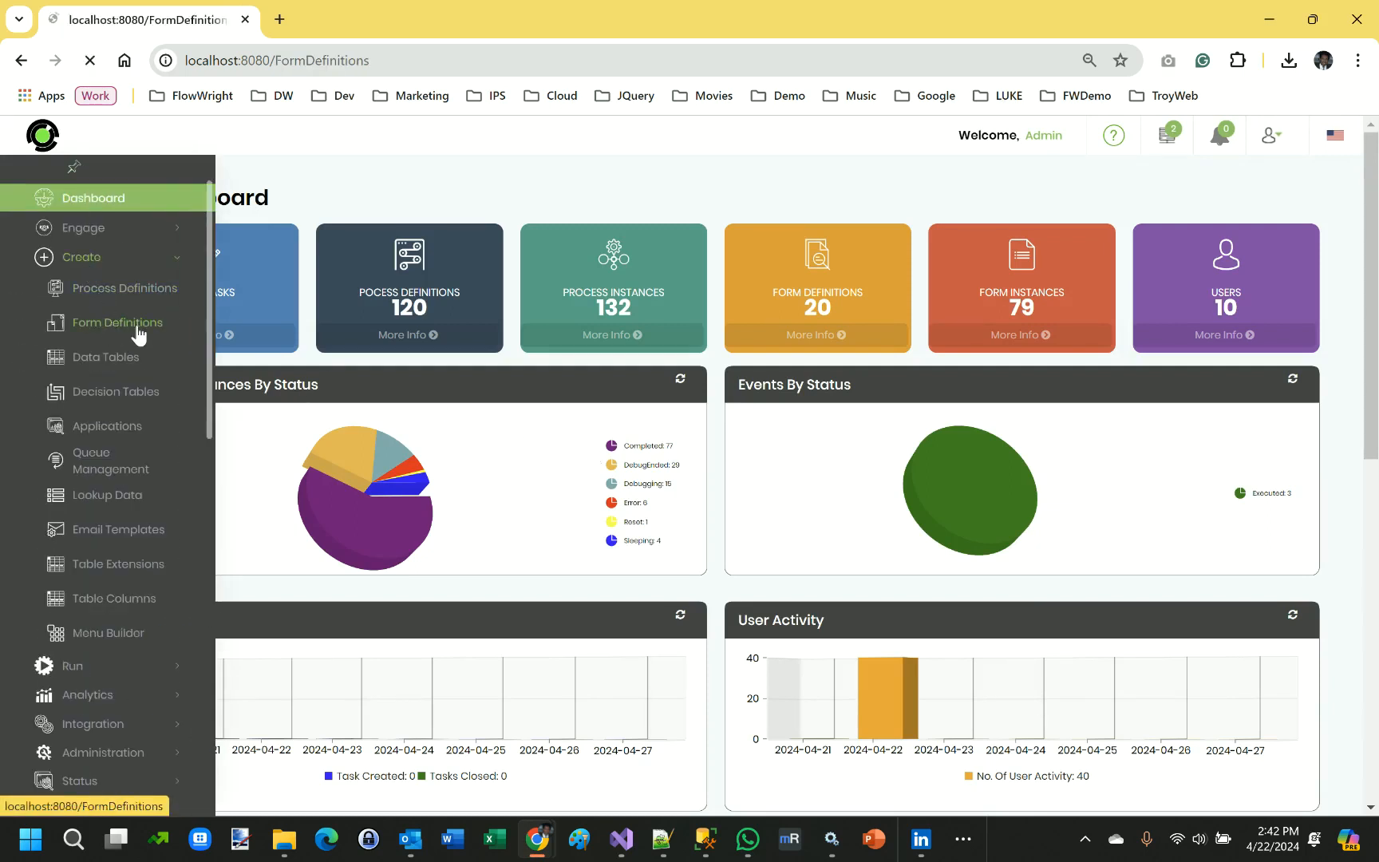
- Create a free-form form definition named "Equipment Request" and open it in the designer
left_click(270, 140)
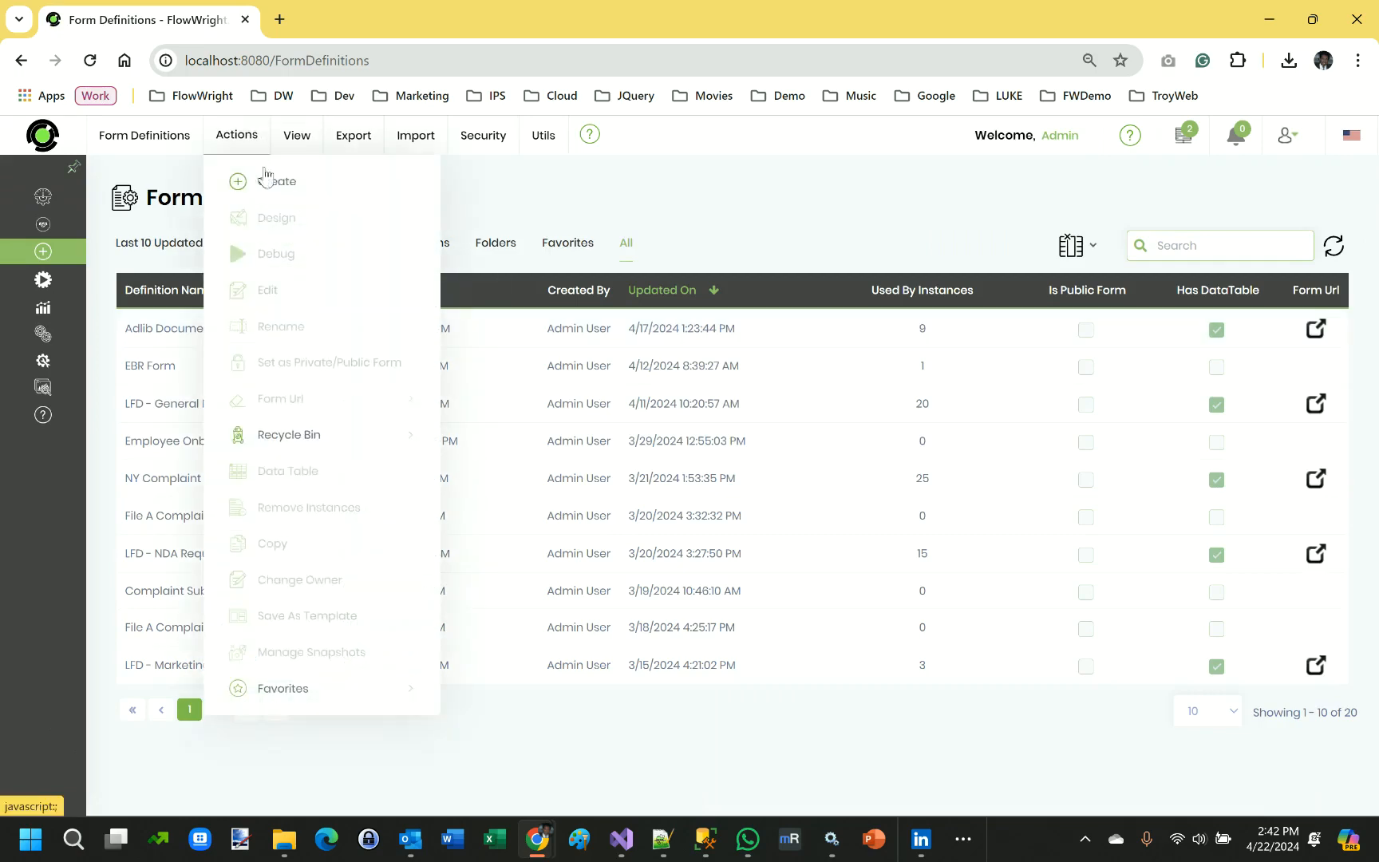
left_click(267, 180)
left_click(604, 410)
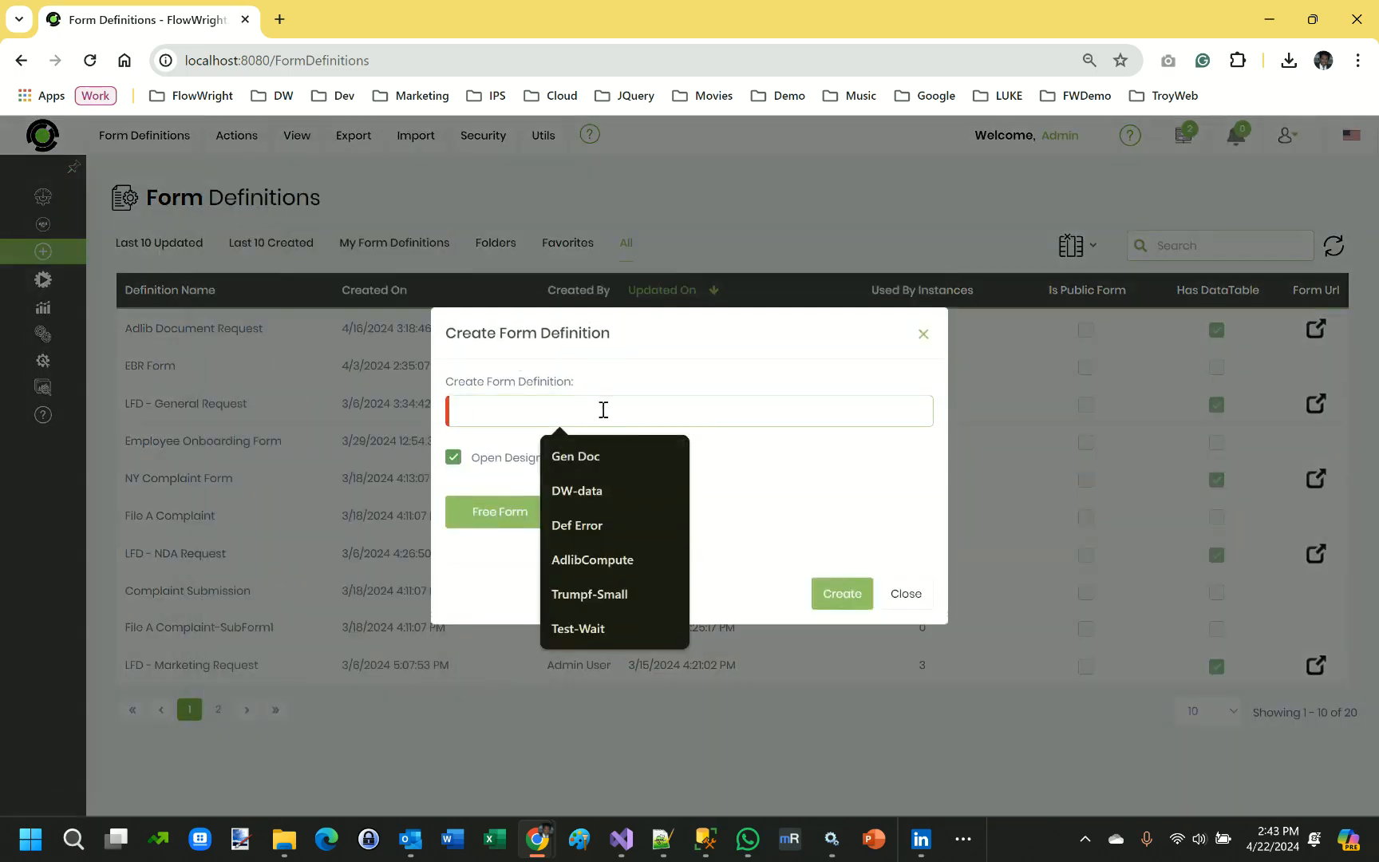
type("Equipment ")
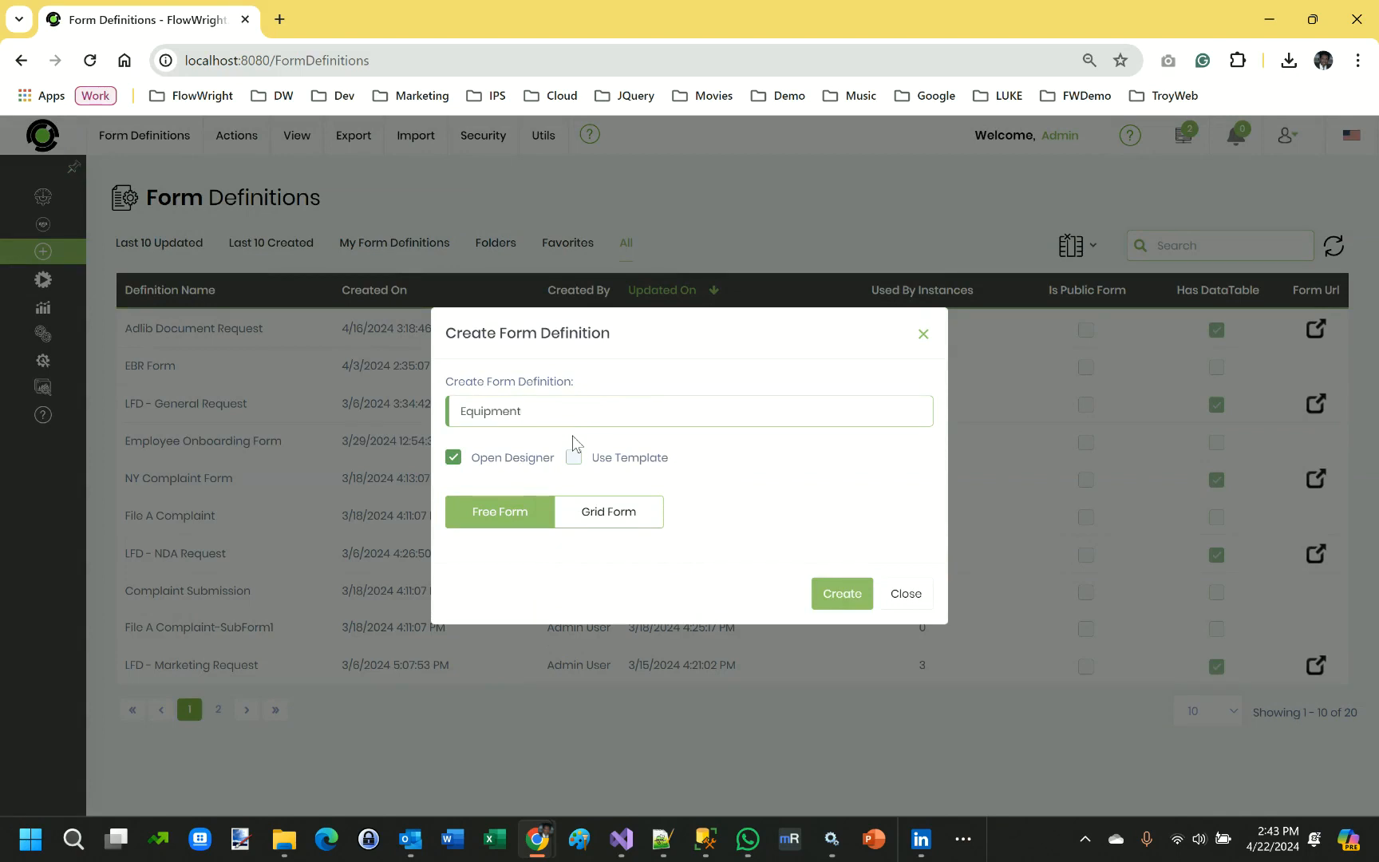
type("Request")
left_click(845, 593)
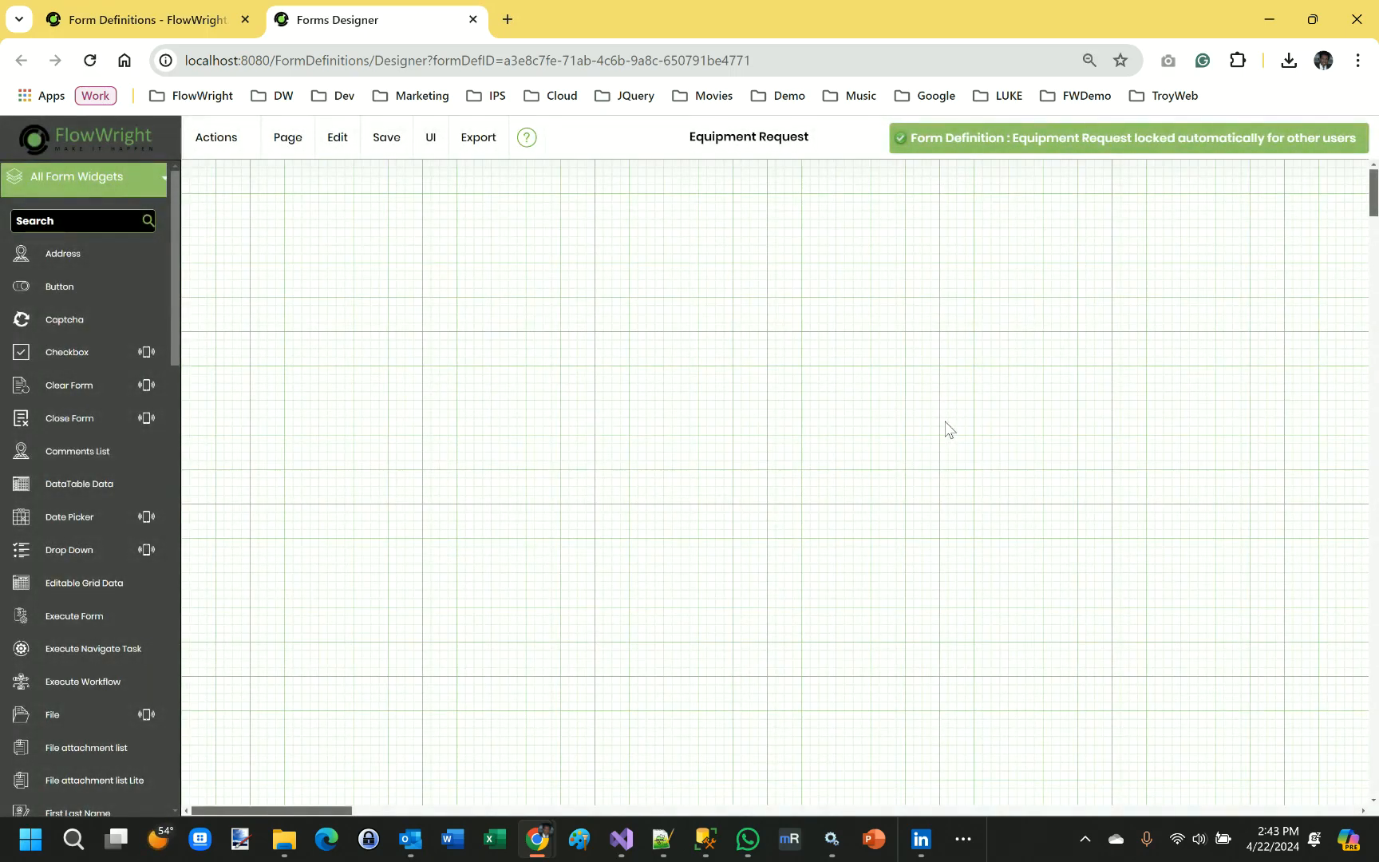
- Place a bootstrap grid at the upper edge of the form canvas and add a third column to it
scroll(98, 471, "down", 6)
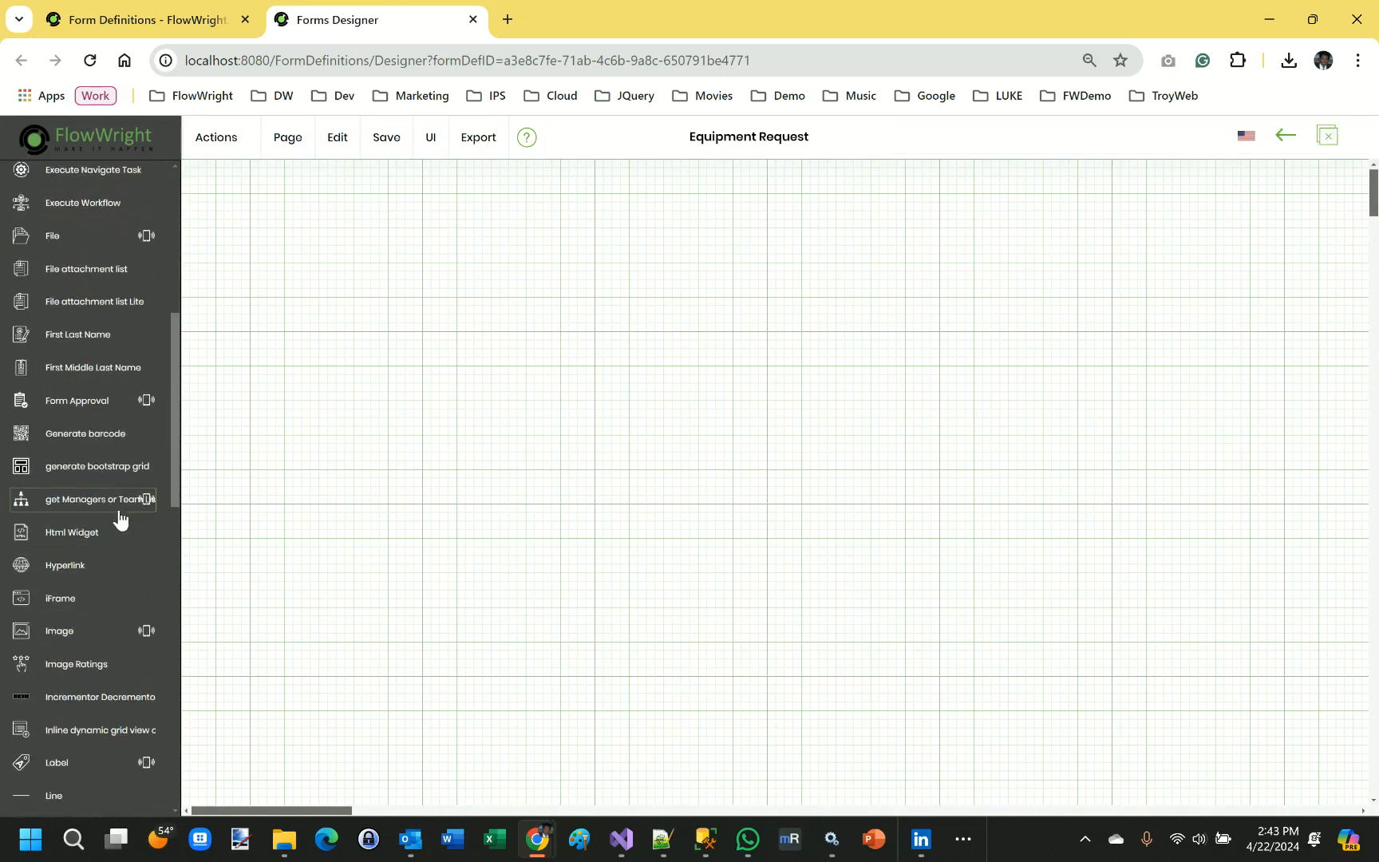
left_click_drag(106, 470, 209, 163)
right_click(791, 193)
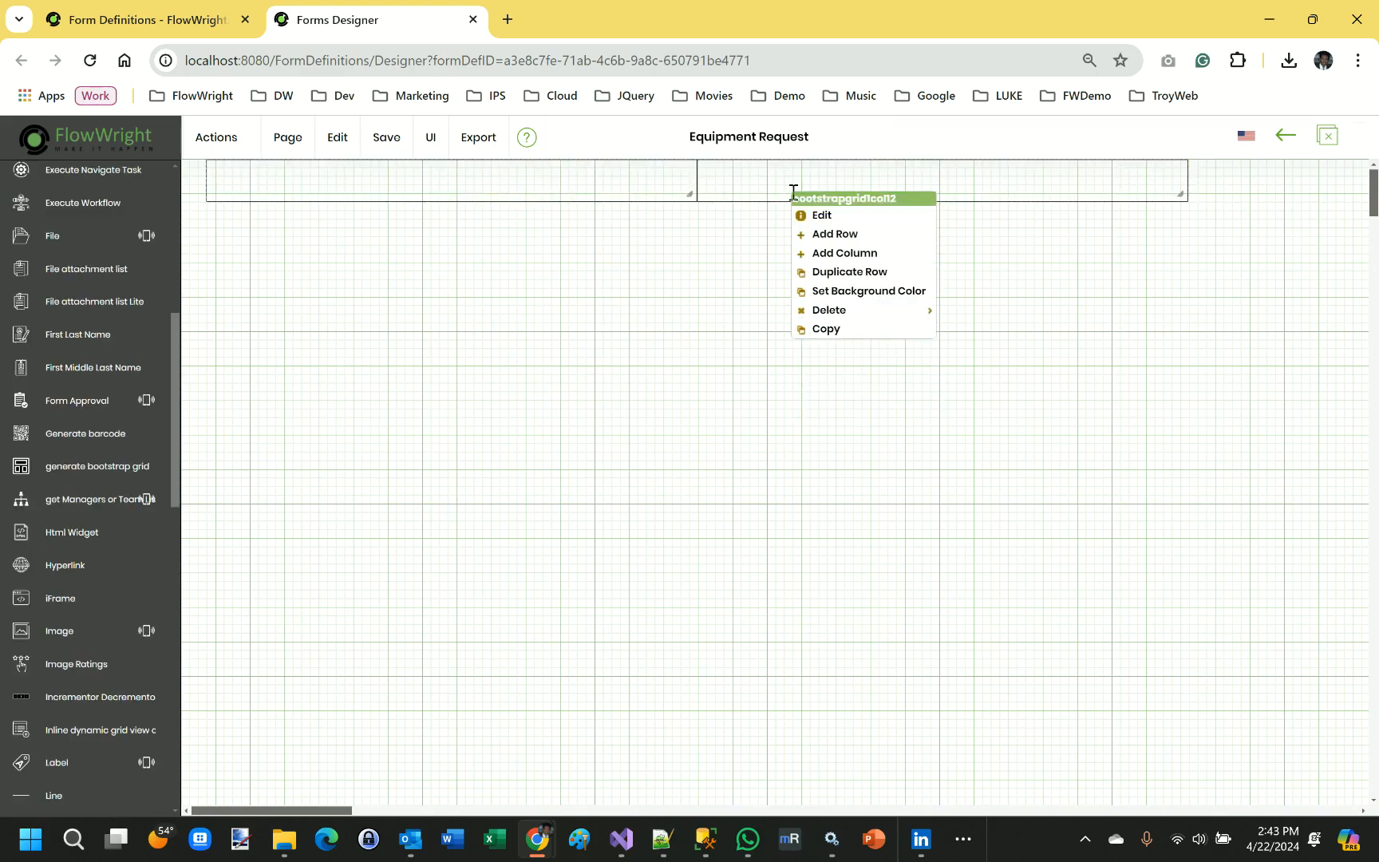
left_click(851, 253)
left_click(770, 577)
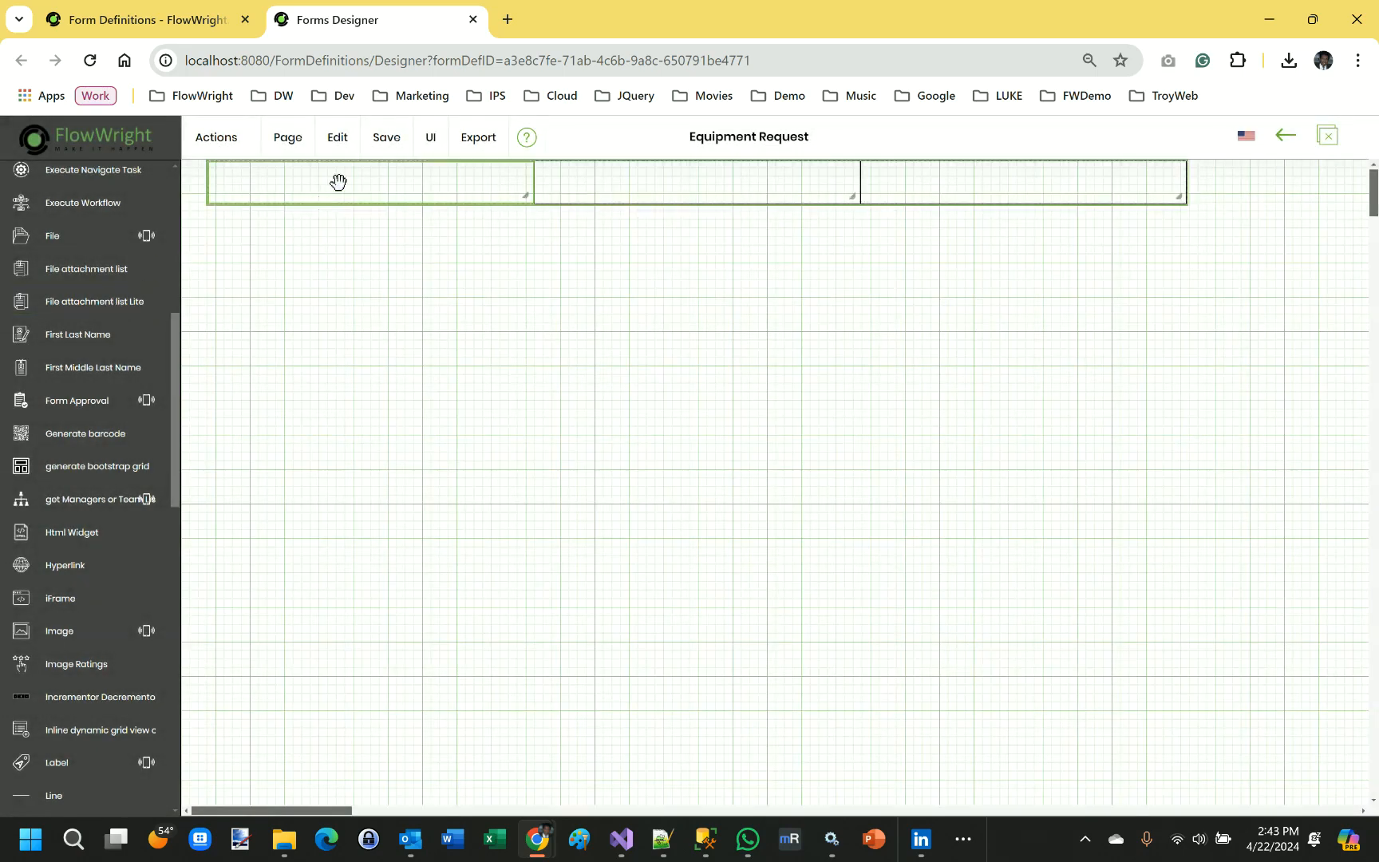
- Add a full-width row above the grid's three-column row and reposition the grid near the canvas's upper-left corner
left_click_drag(339, 182, 342, 233)
right_click(371, 229)
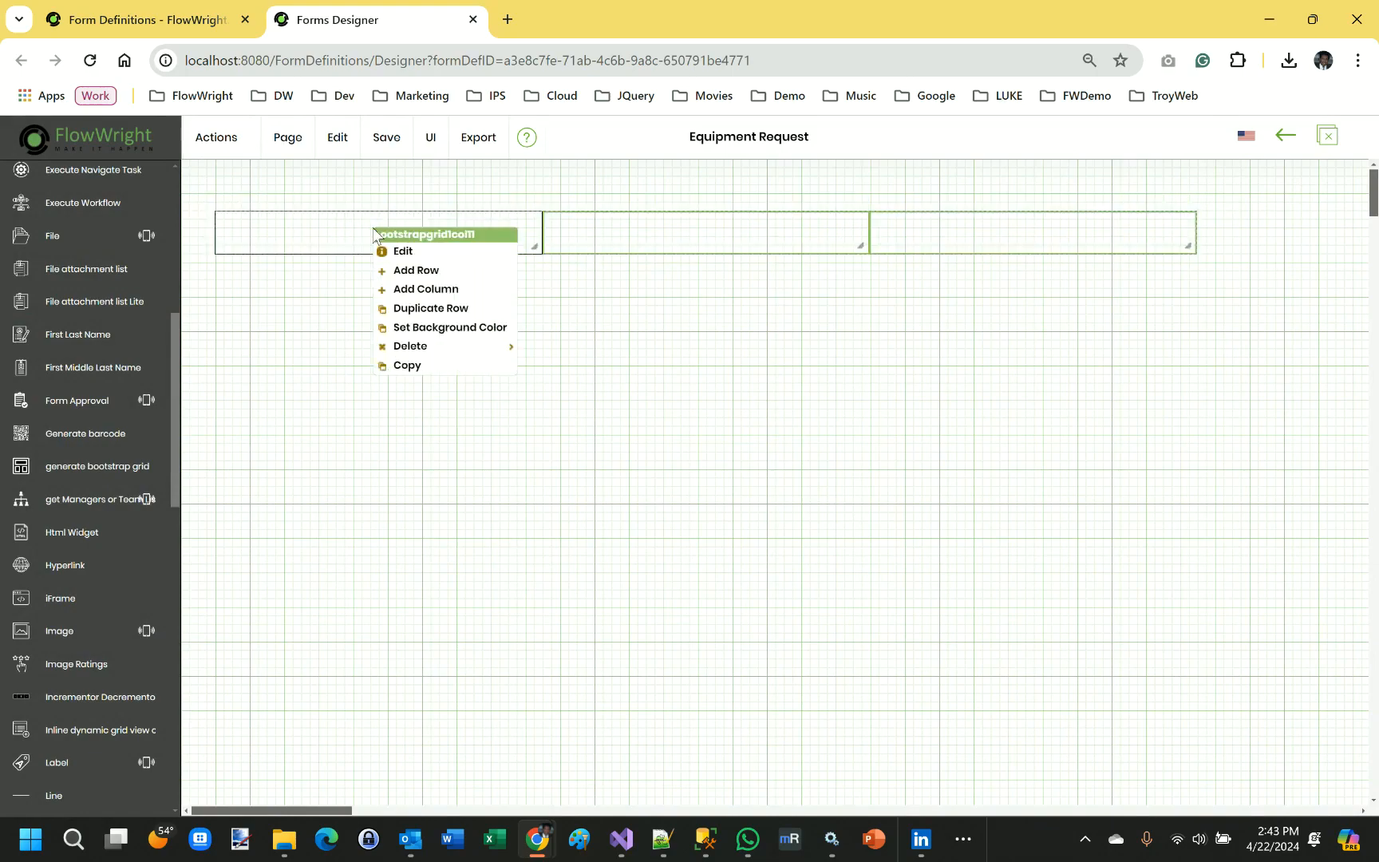
left_click(431, 270)
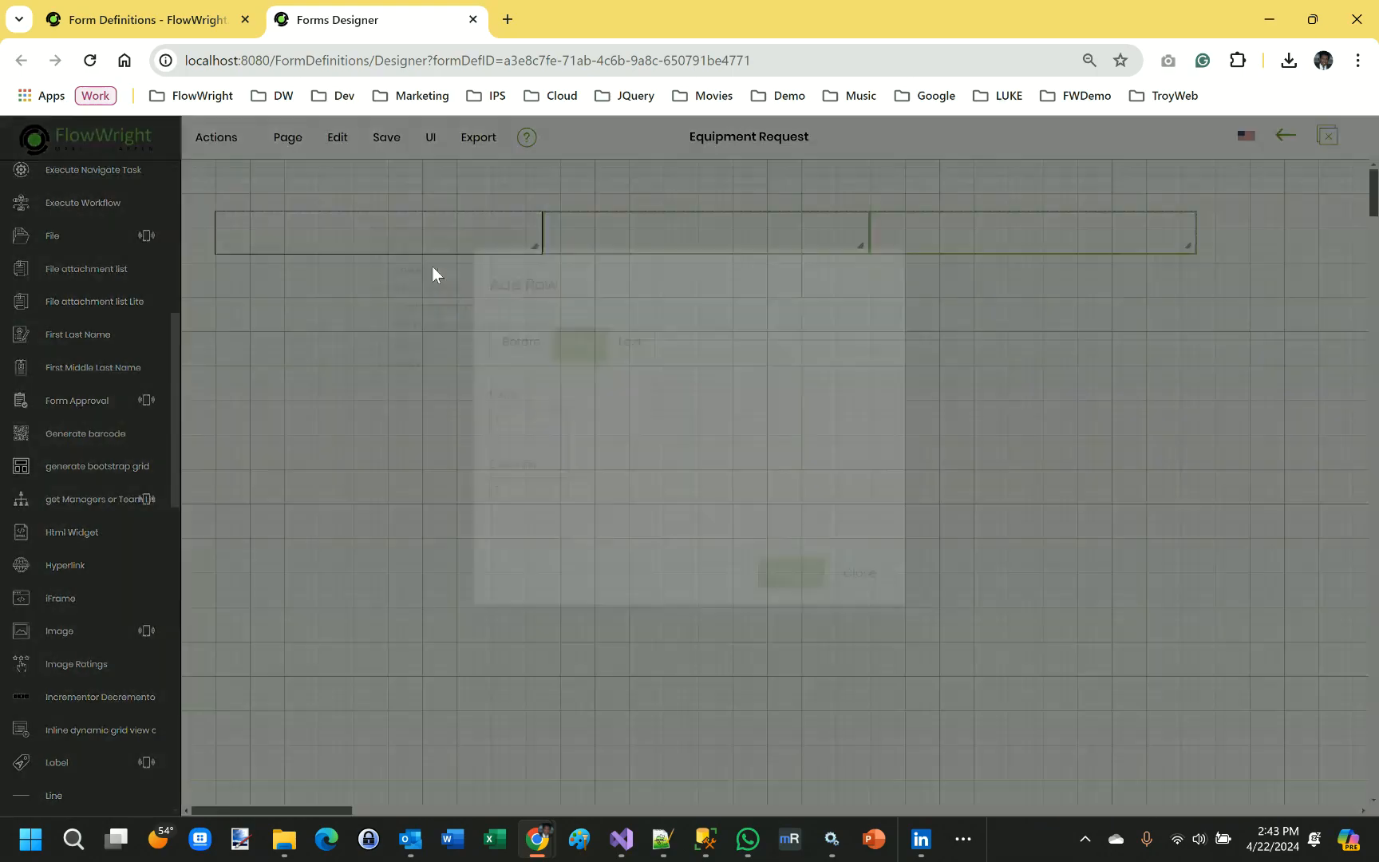
left_click(807, 612)
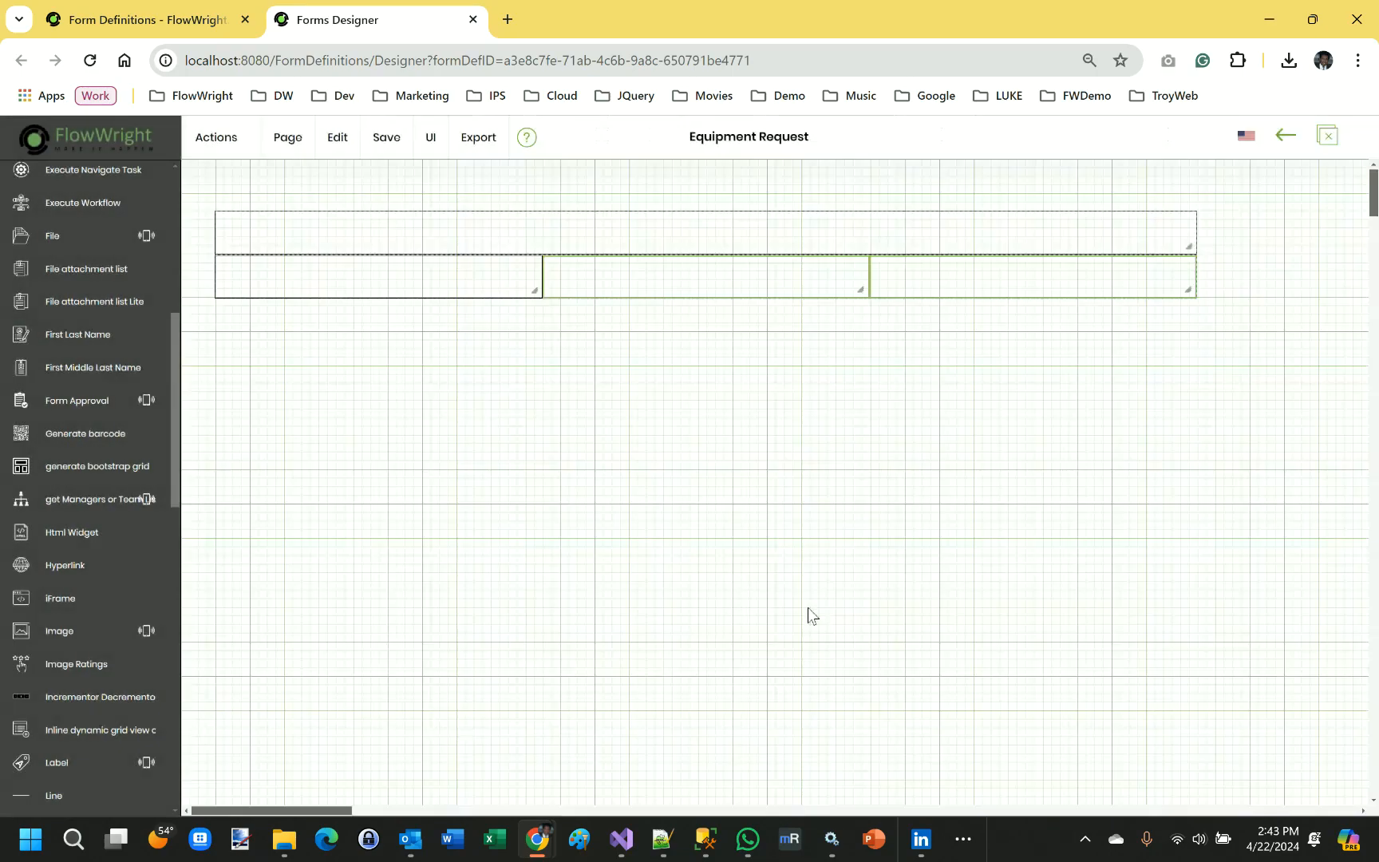
left_click_drag(353, 233, 326, 189)
- Place a label in the grid's full-width first row and set its text to "Equipment Request"
scroll(111, 510, "down", 6)
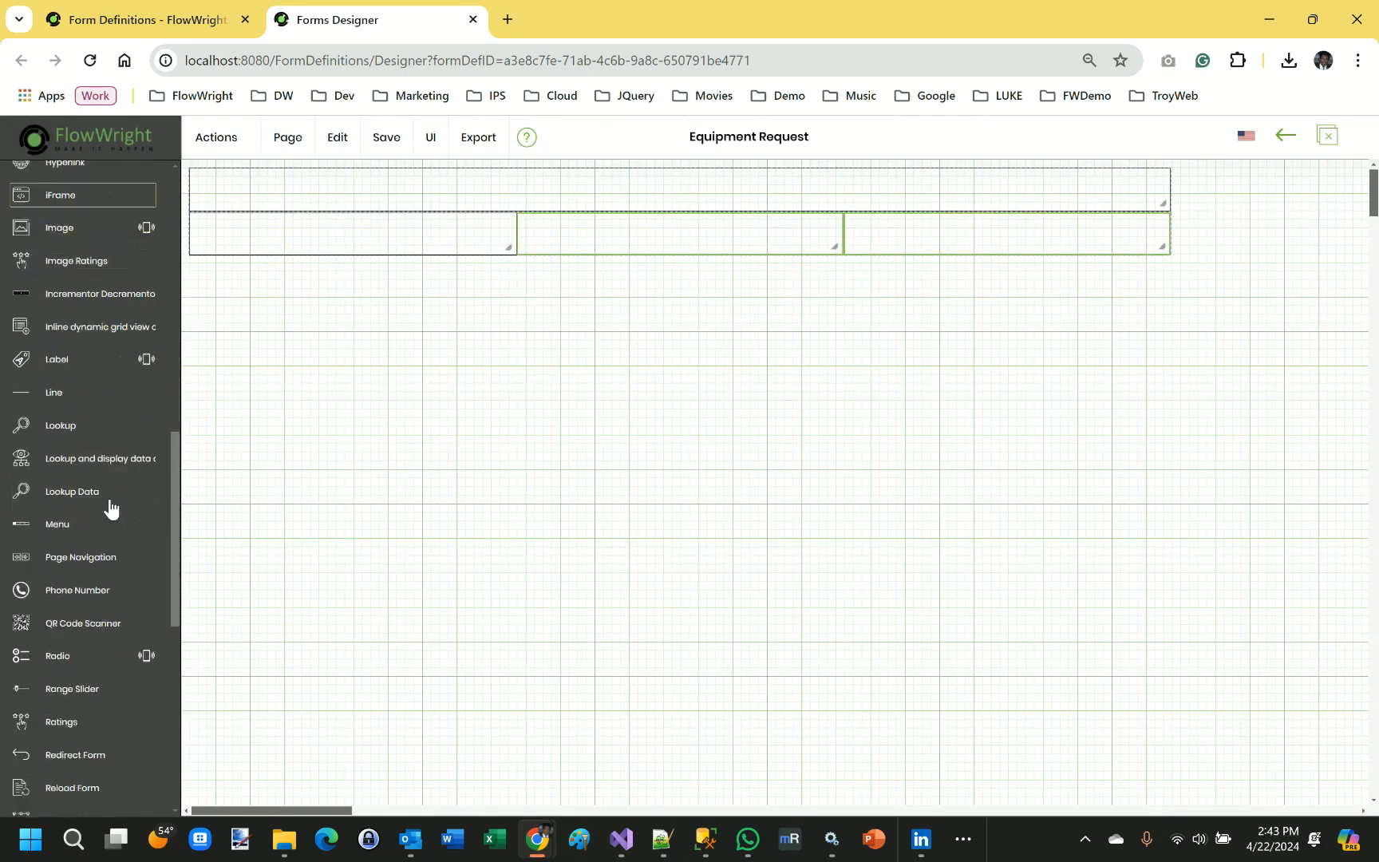
left_click_drag(86, 289, 263, 195)
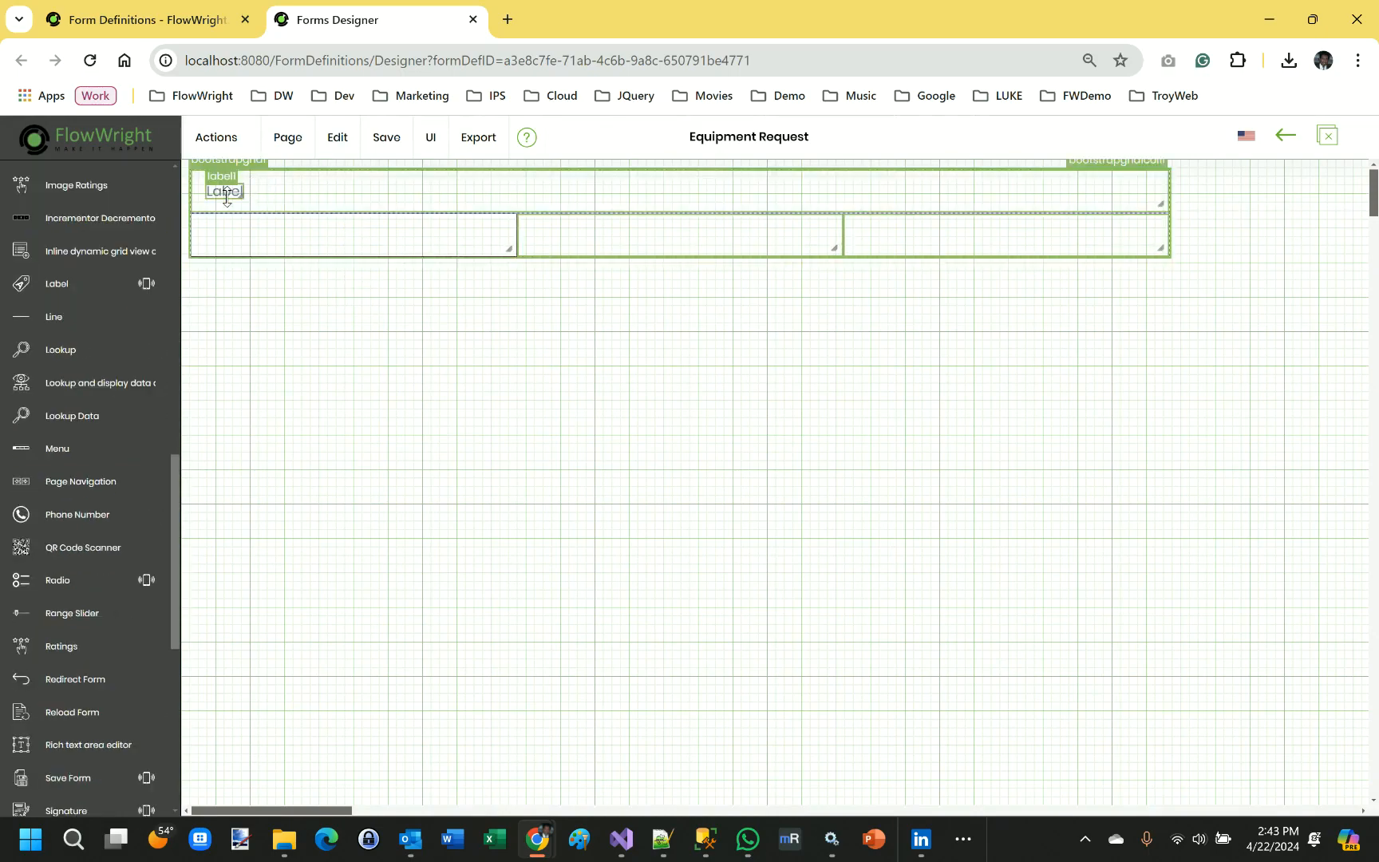
double_click(227, 189)
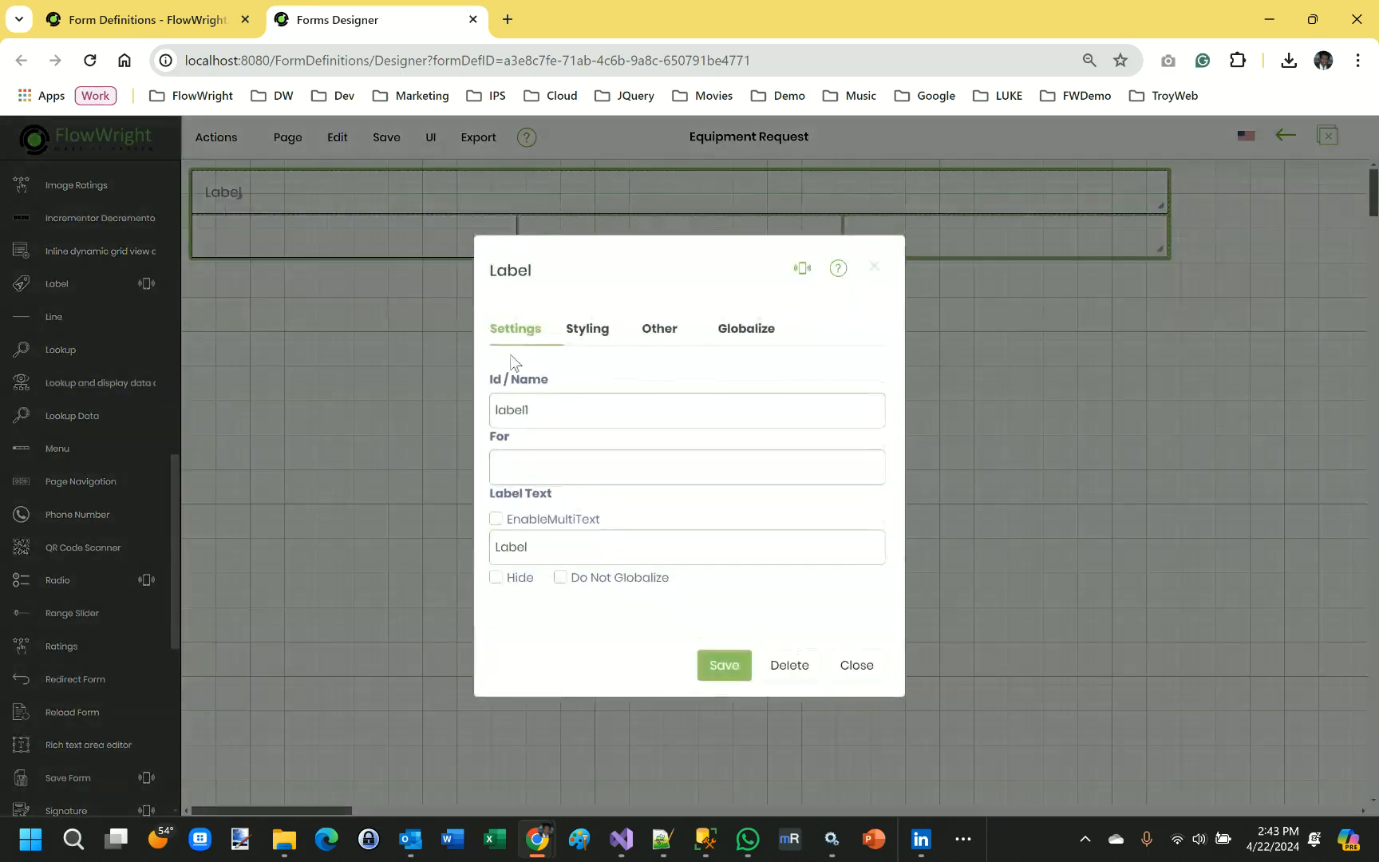
left_click_drag(570, 550, 445, 541)
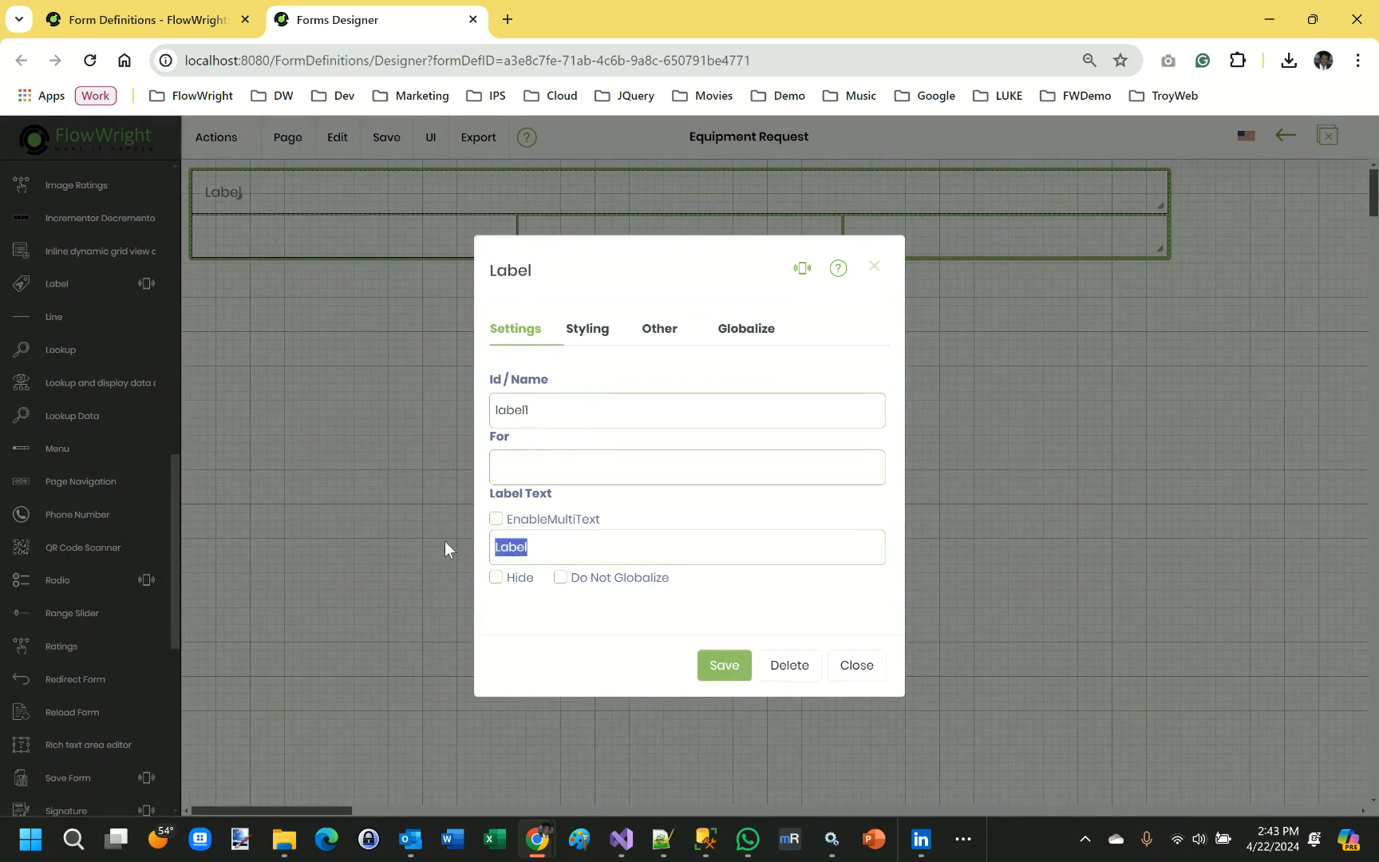
type("Equipment Request")
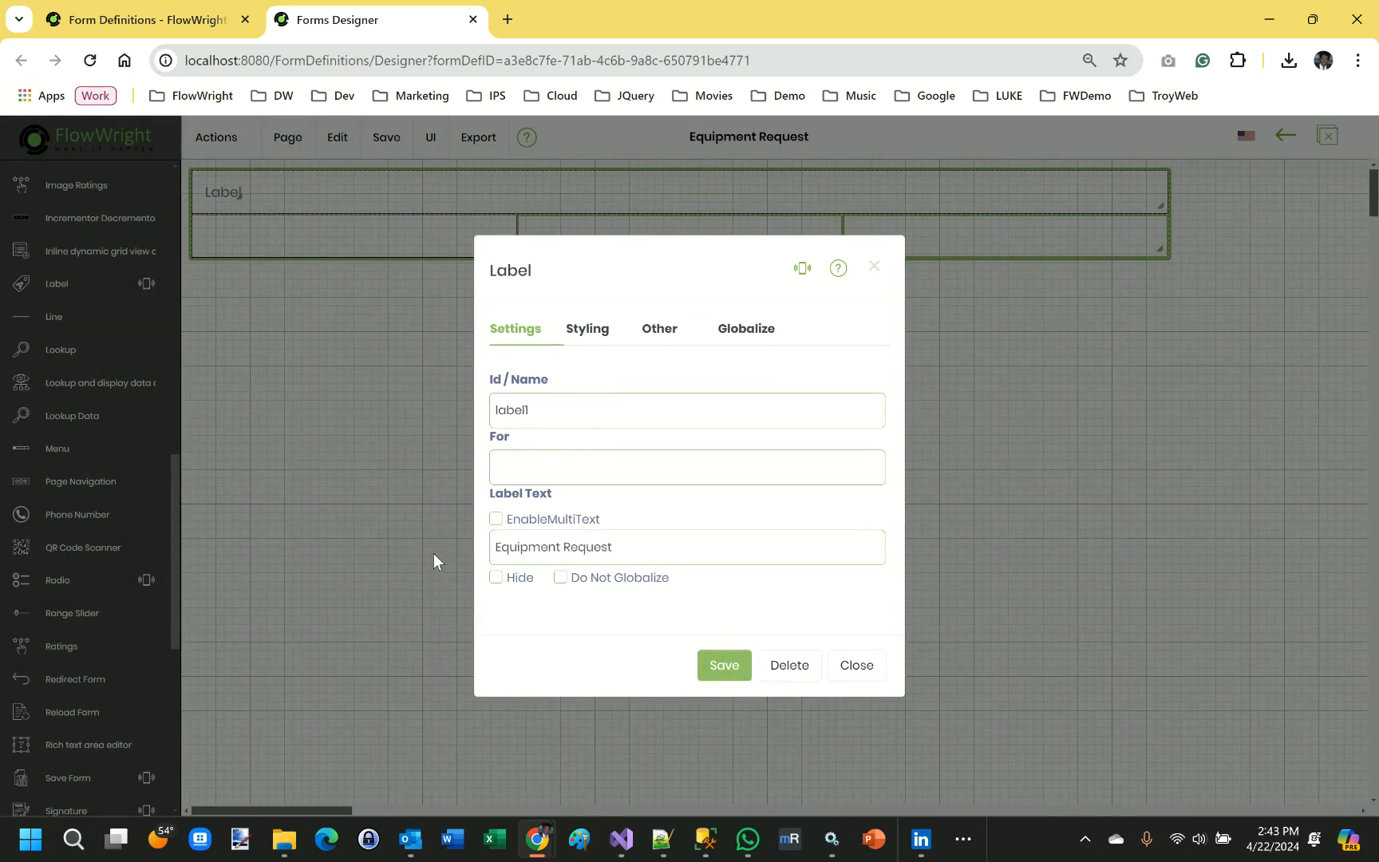
- Style the heading label as bold with XX-Large font size and save its settings
left_click(605, 329)
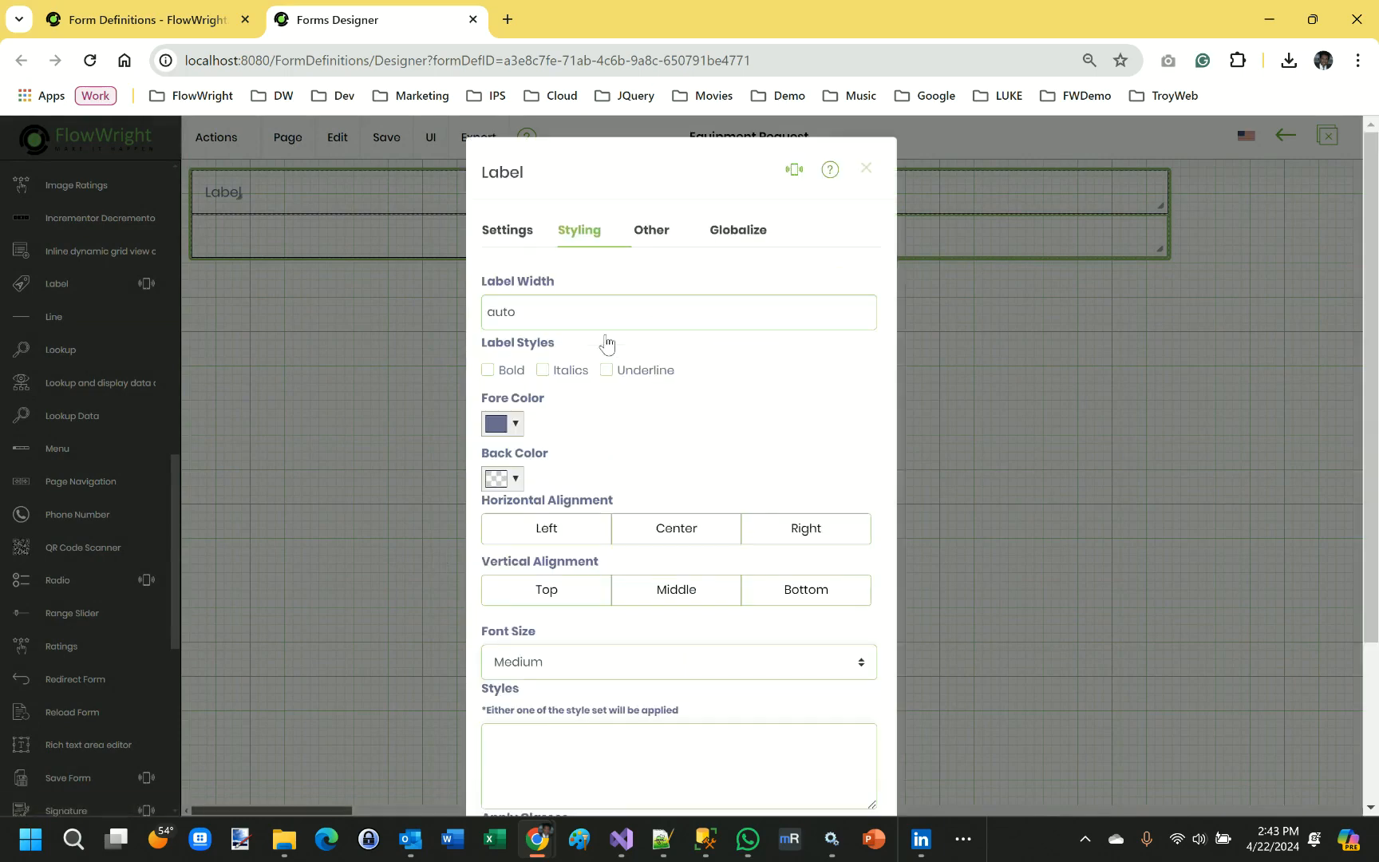
left_click(488, 370)
left_click(653, 230)
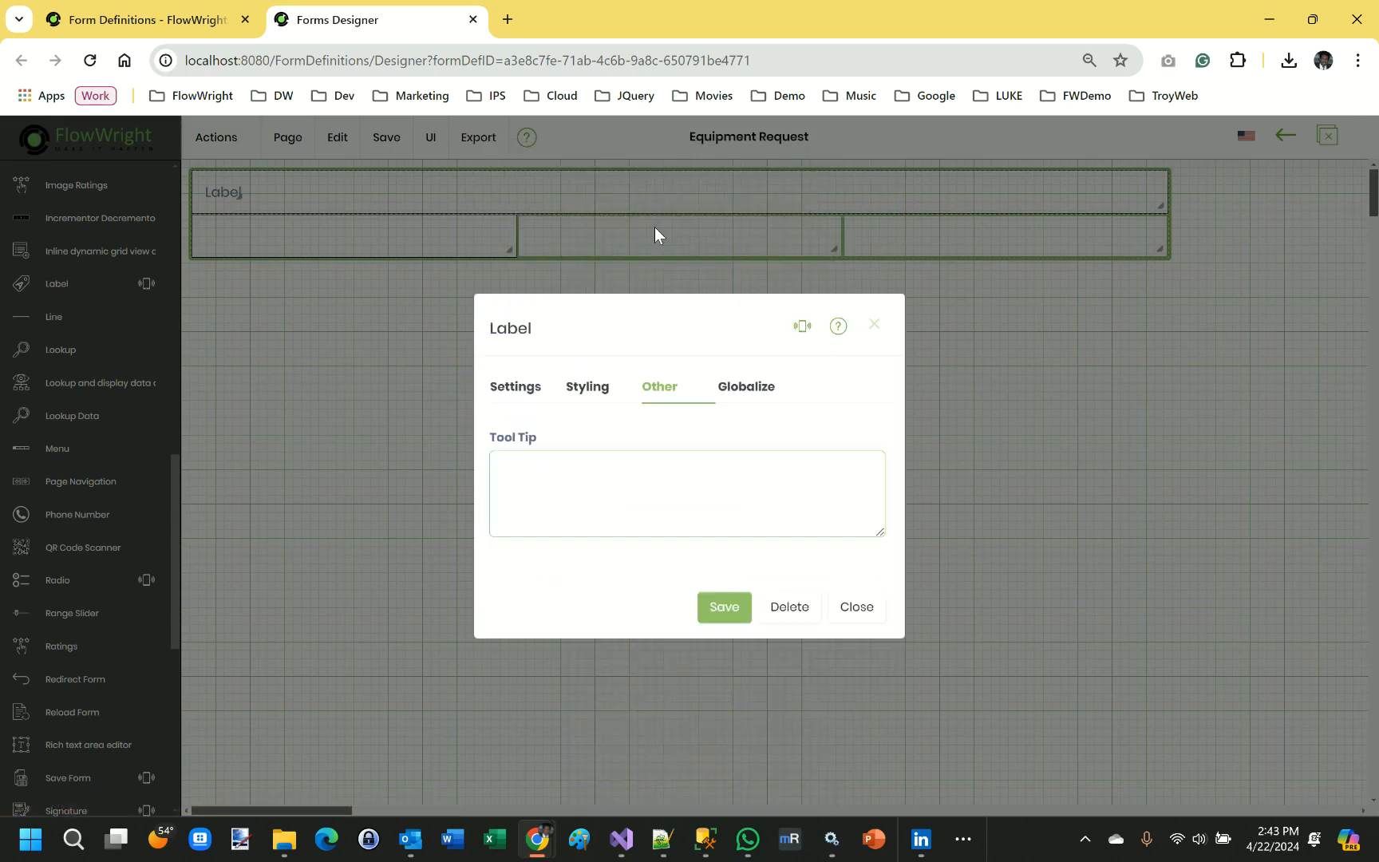
left_click(591, 387)
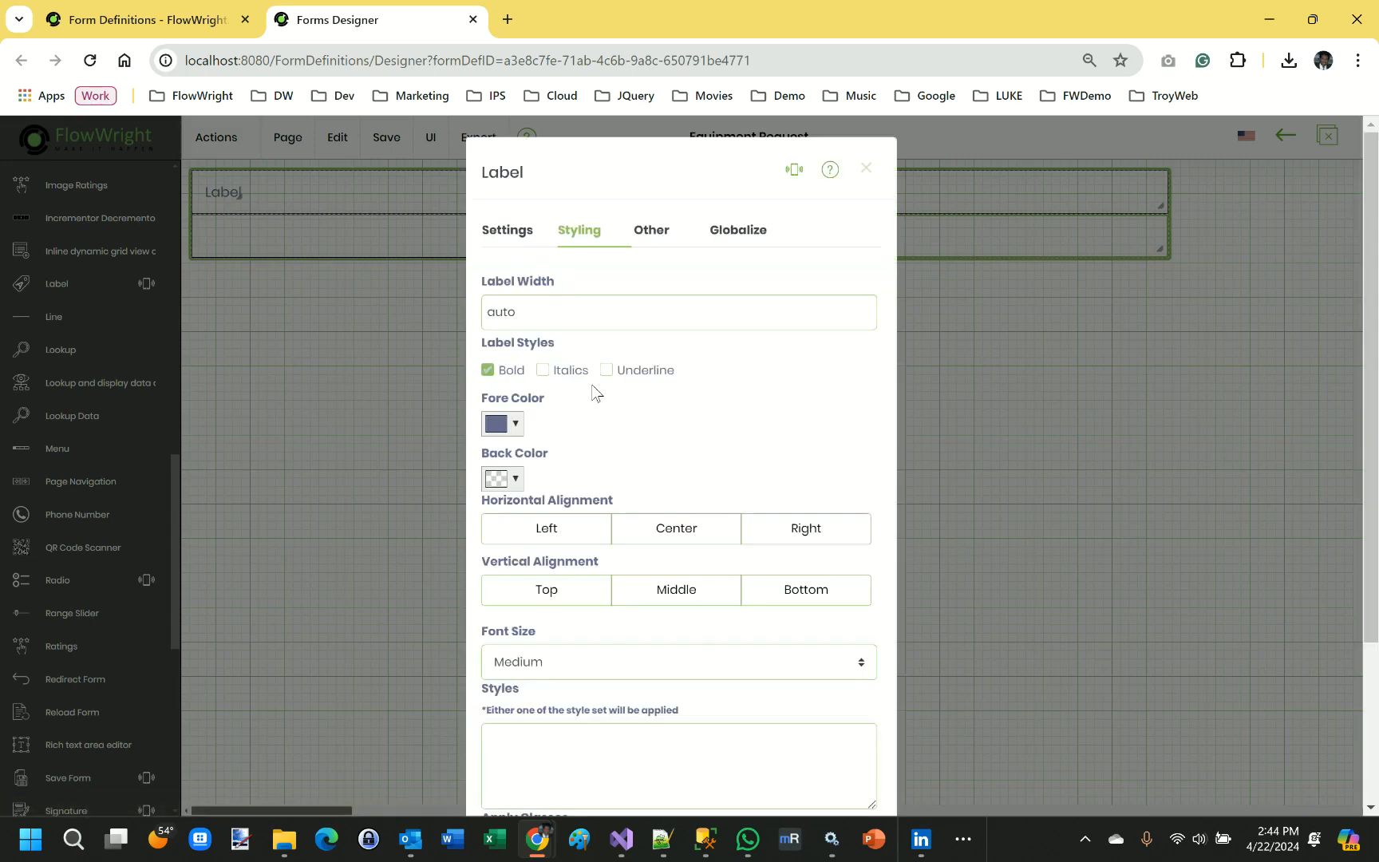
left_click(553, 665)
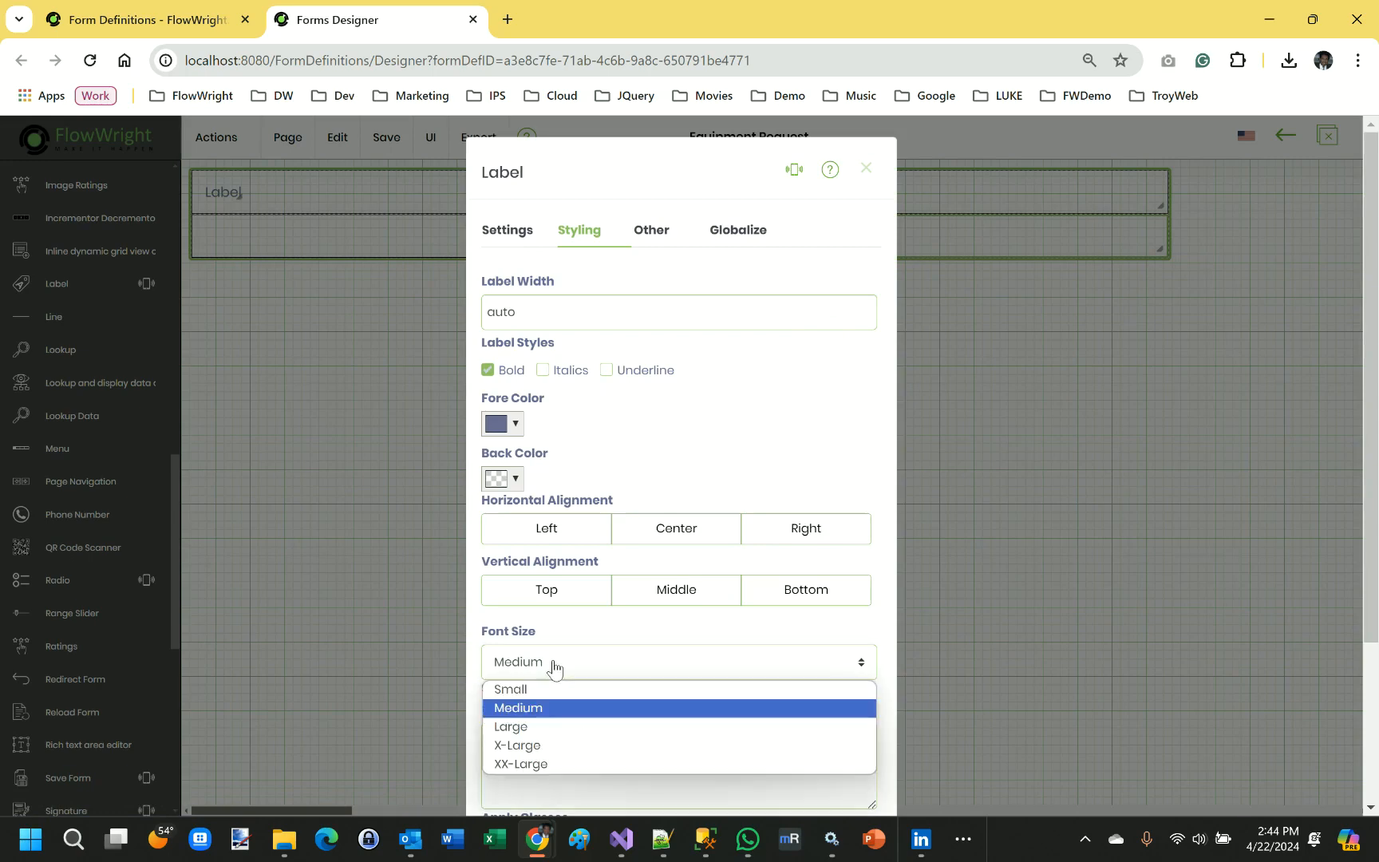
left_click(538, 760)
scroll(763, 754, "down", 3)
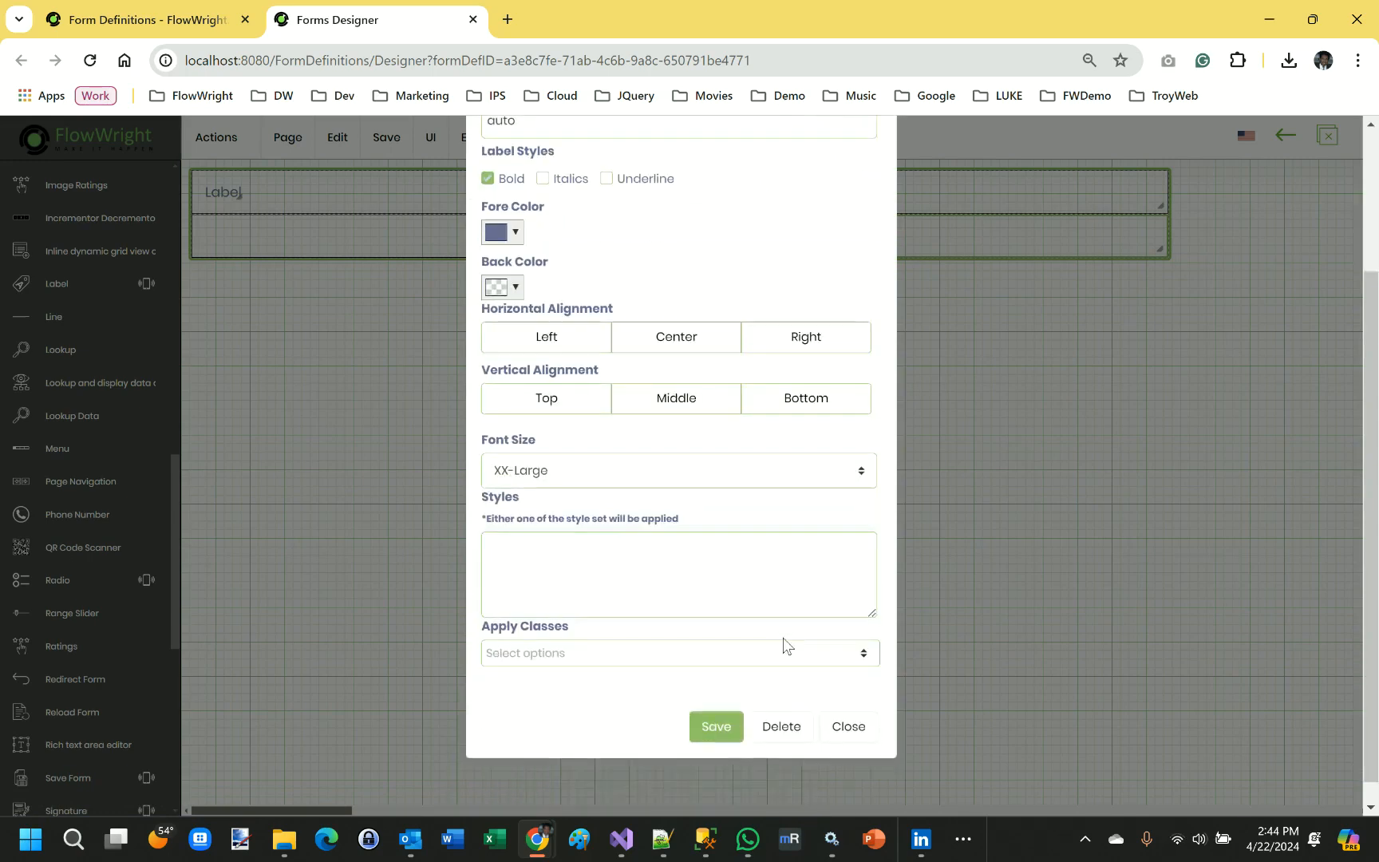
left_click(722, 728)
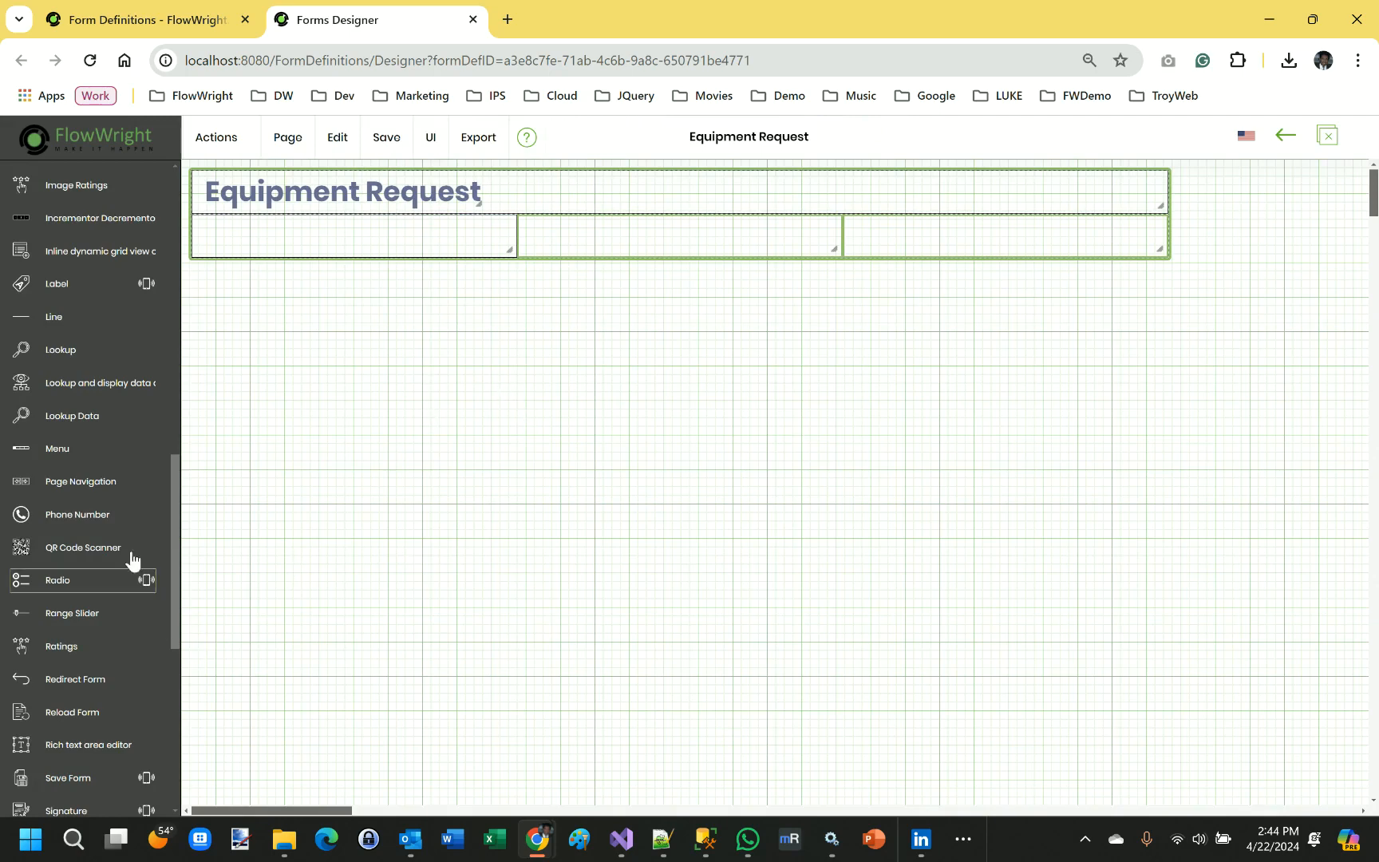
- Add a label reading "Equipment Type" to the first cell of the grid's second row
mouse_move(173, 499)
left_mouse_down()
mouse_move(177, 533)
mouse_move(178, 521)
left_mouse_up()
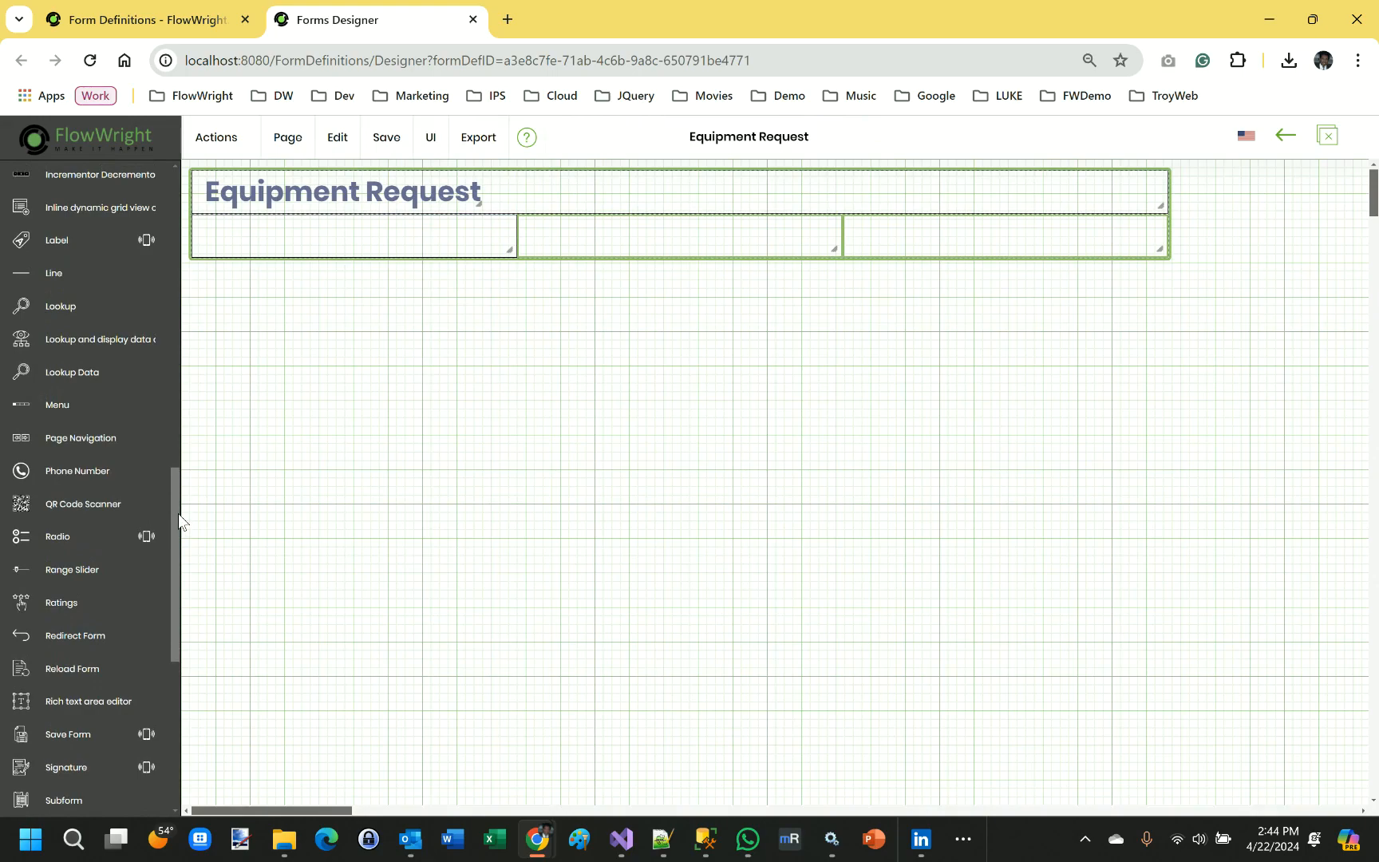
left_click_drag(57, 239, 236, 236)
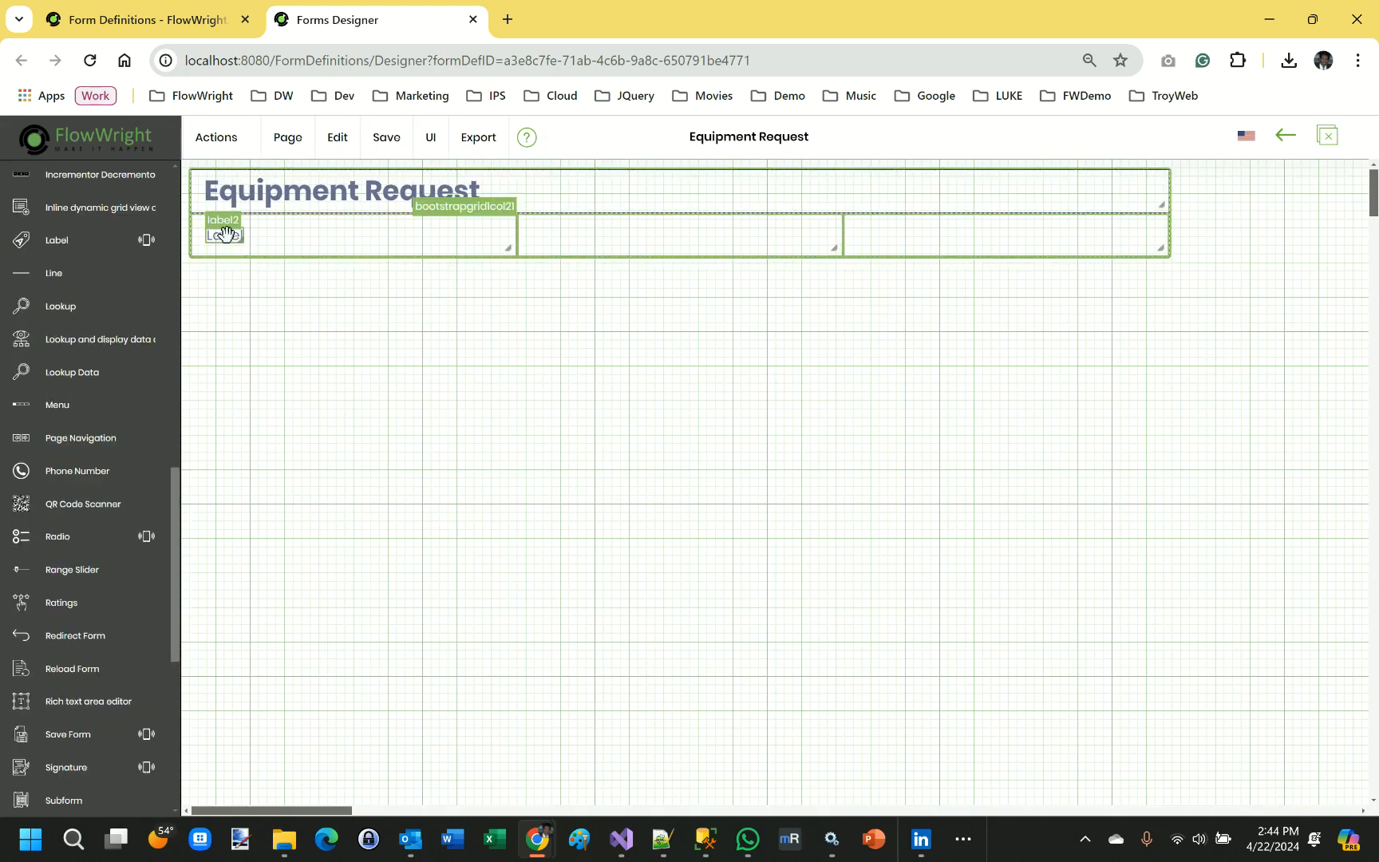
double_click(223, 236)
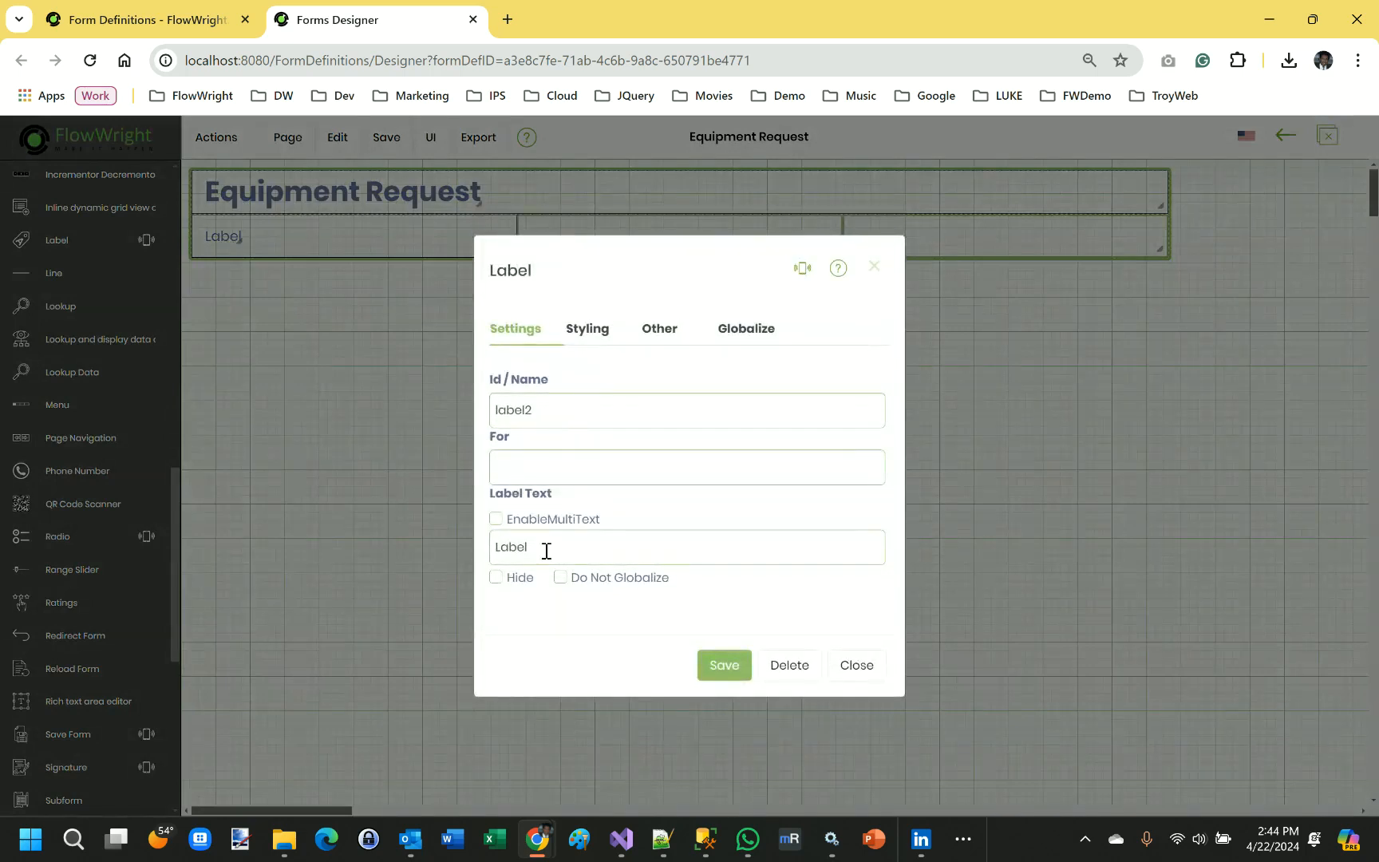
left_click_drag(546, 551, 452, 557)
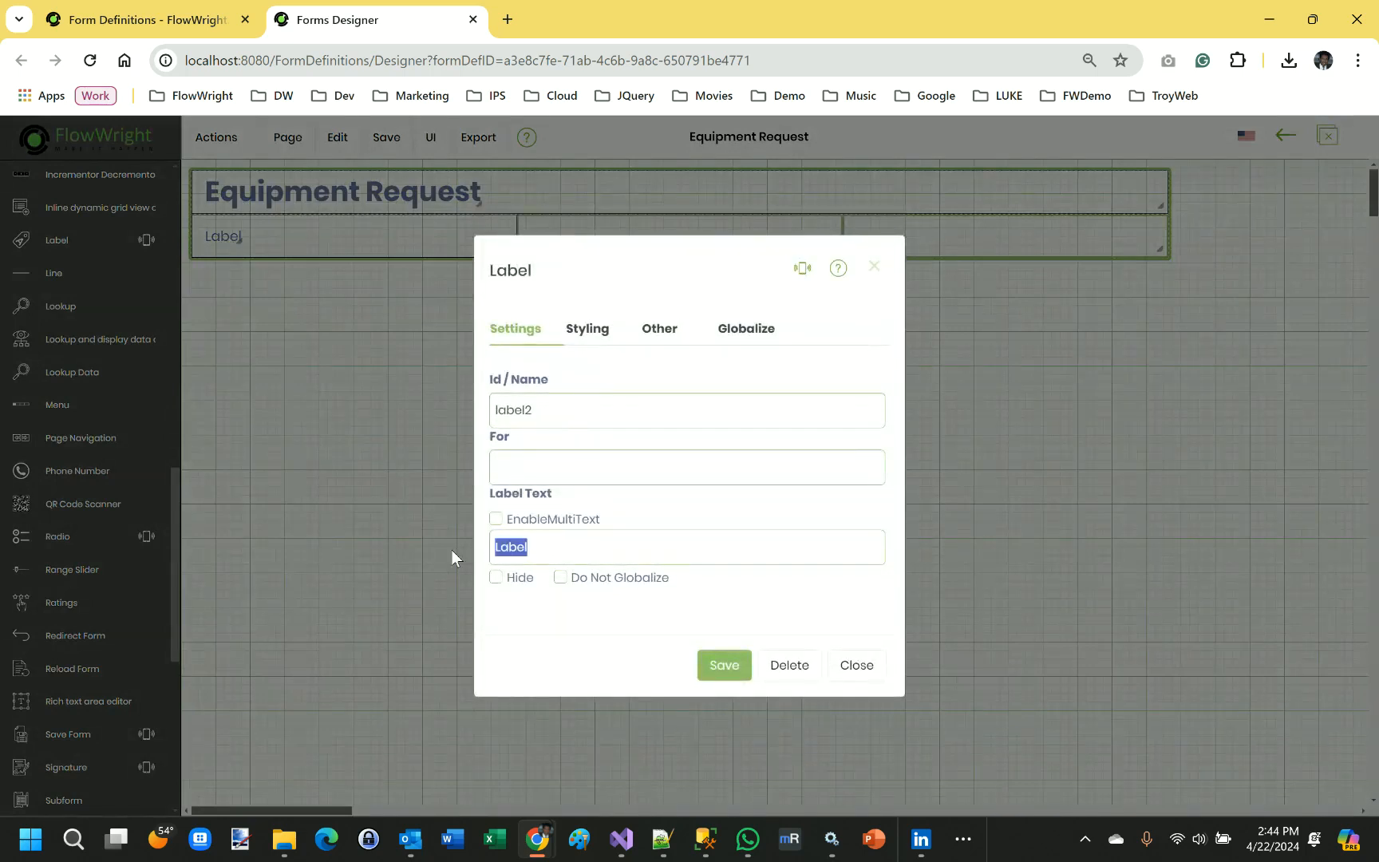
type("Equipment Type")
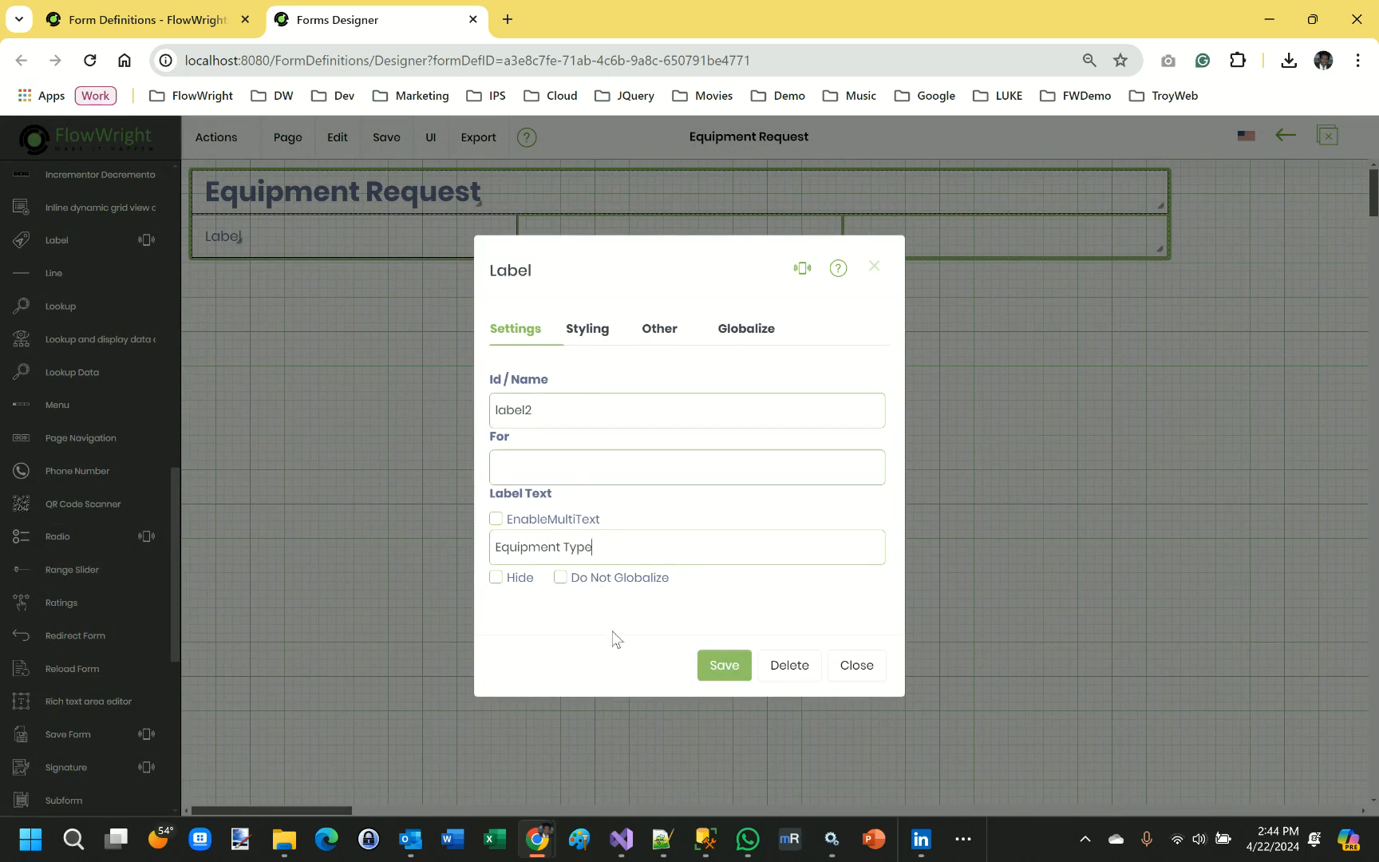
left_click(718, 667)
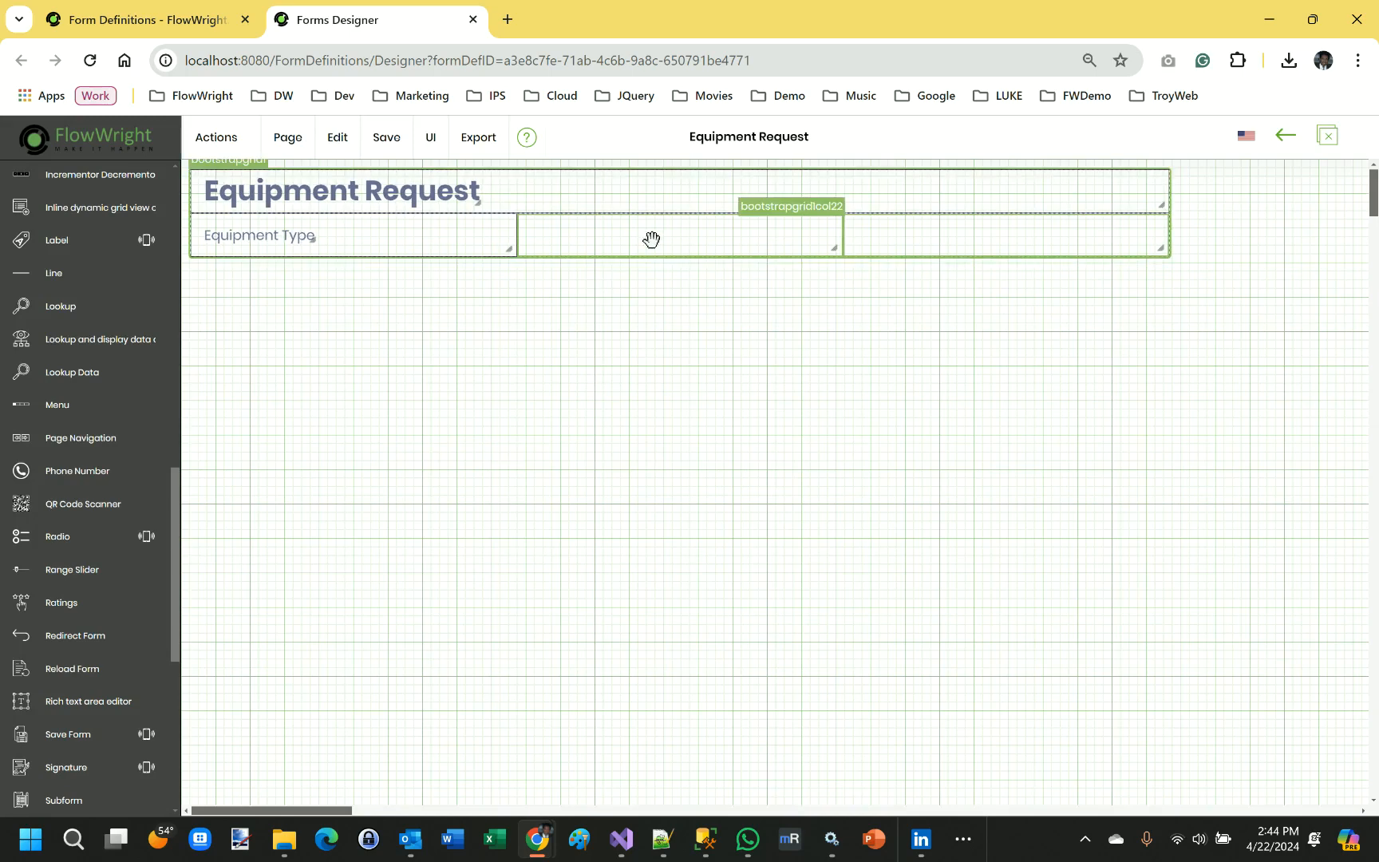
- Add a text box beside the Equipment Type label, name it txtEquipType and make it required
scroll(105, 468, "down", 5)
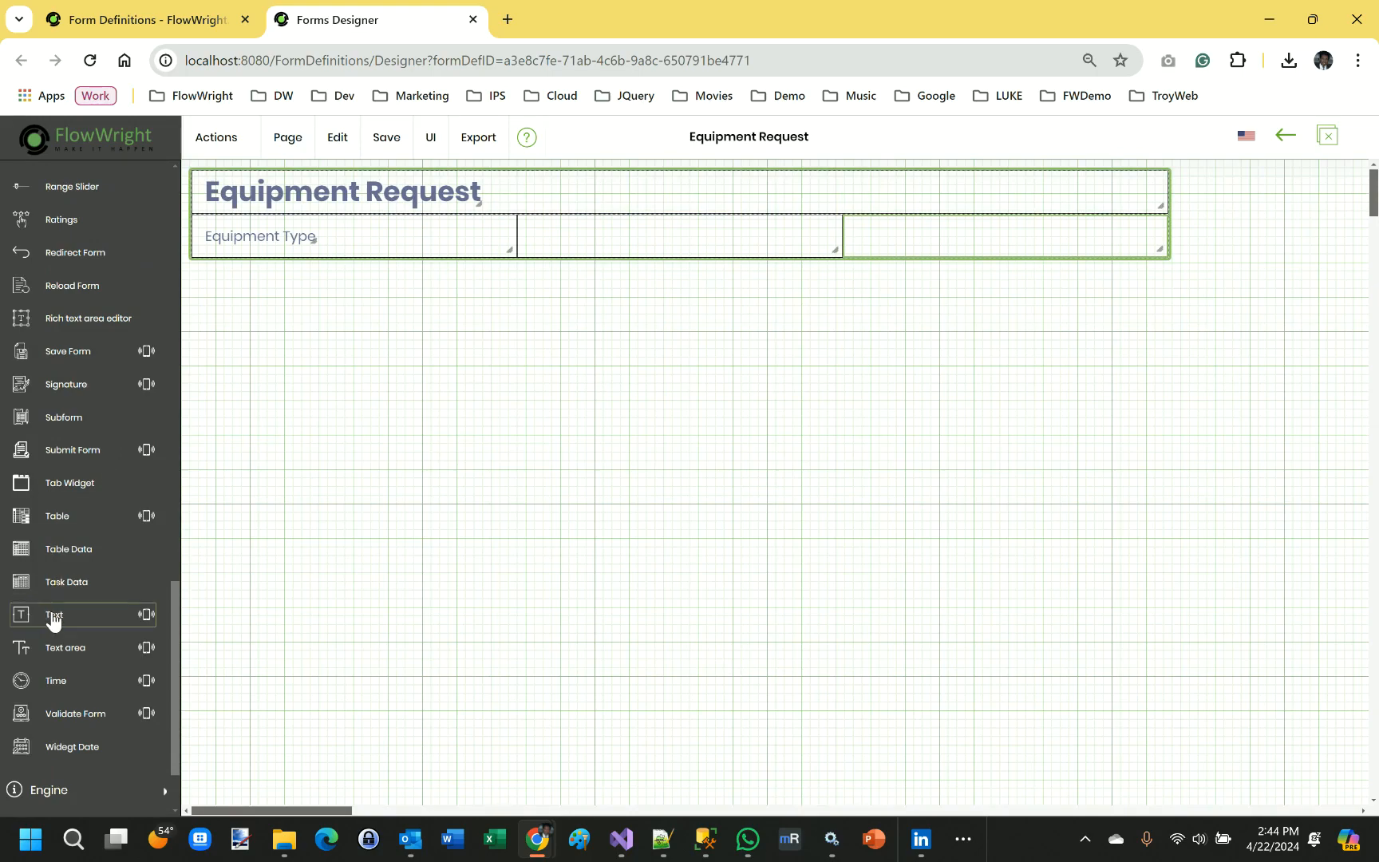
left_click_drag(50, 615, 551, 223)
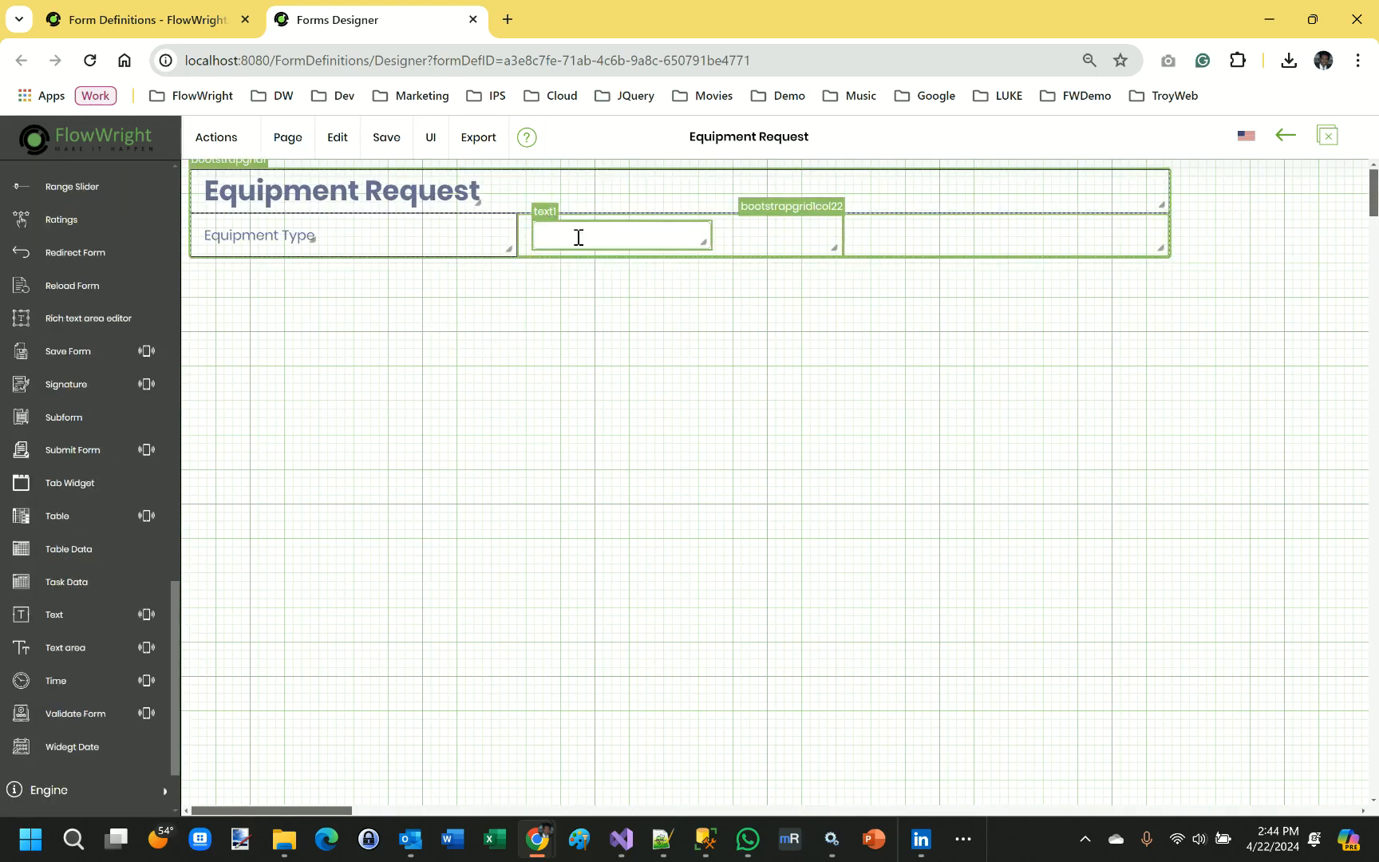
double_click(596, 234)
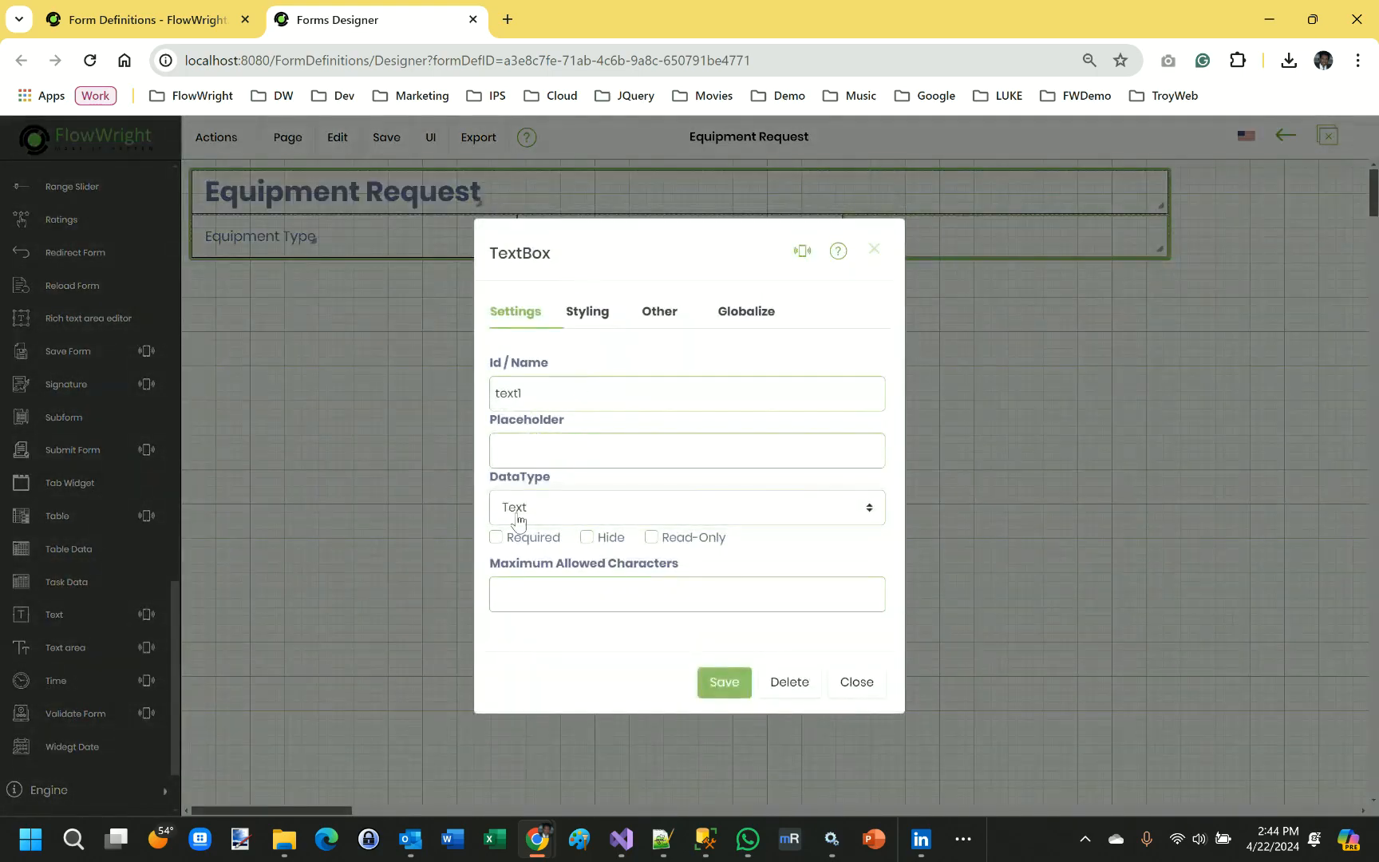
left_click_drag(544, 390, 433, 392)
type("txtEquipType")
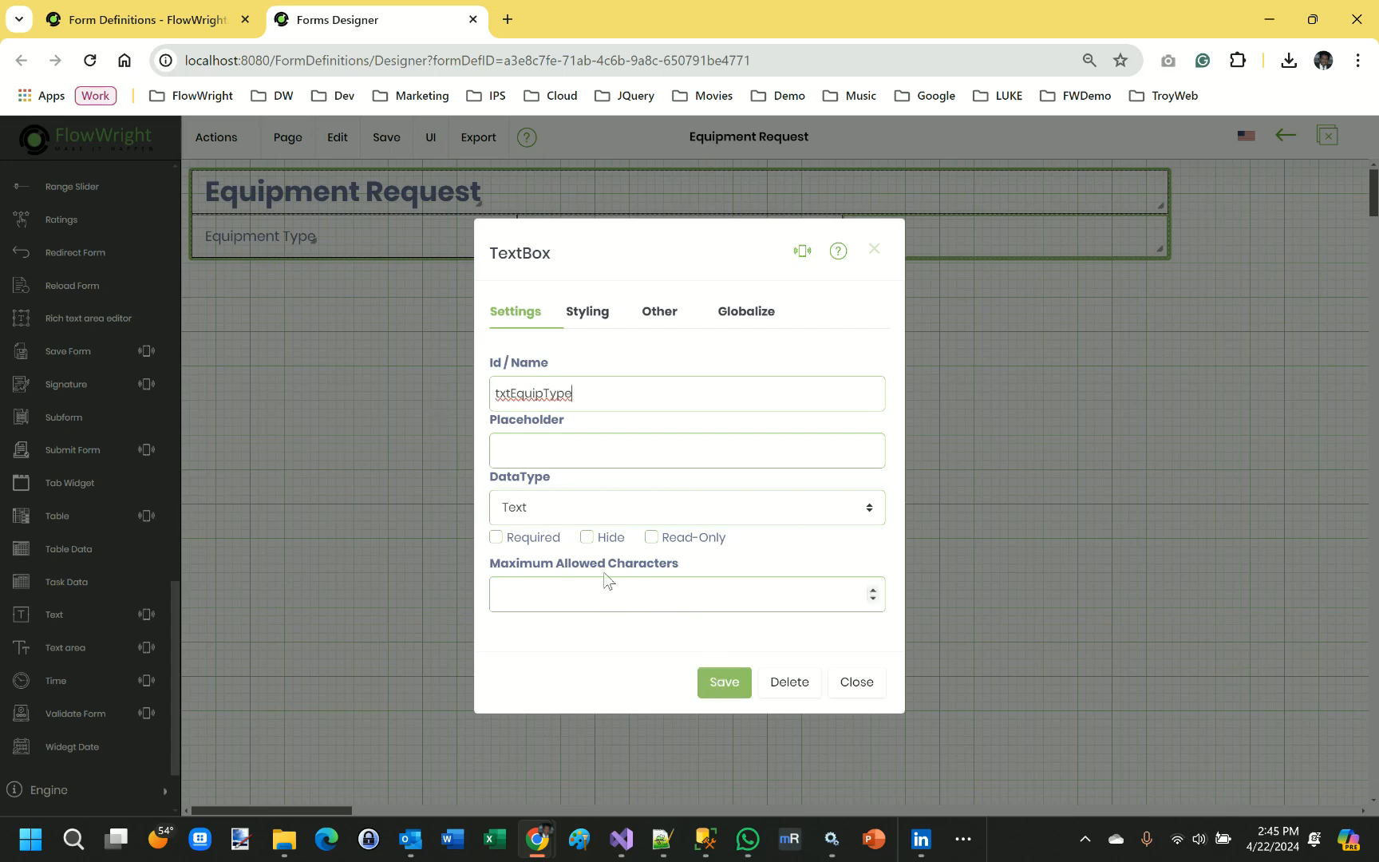
left_click(545, 543)
left_click(723, 681)
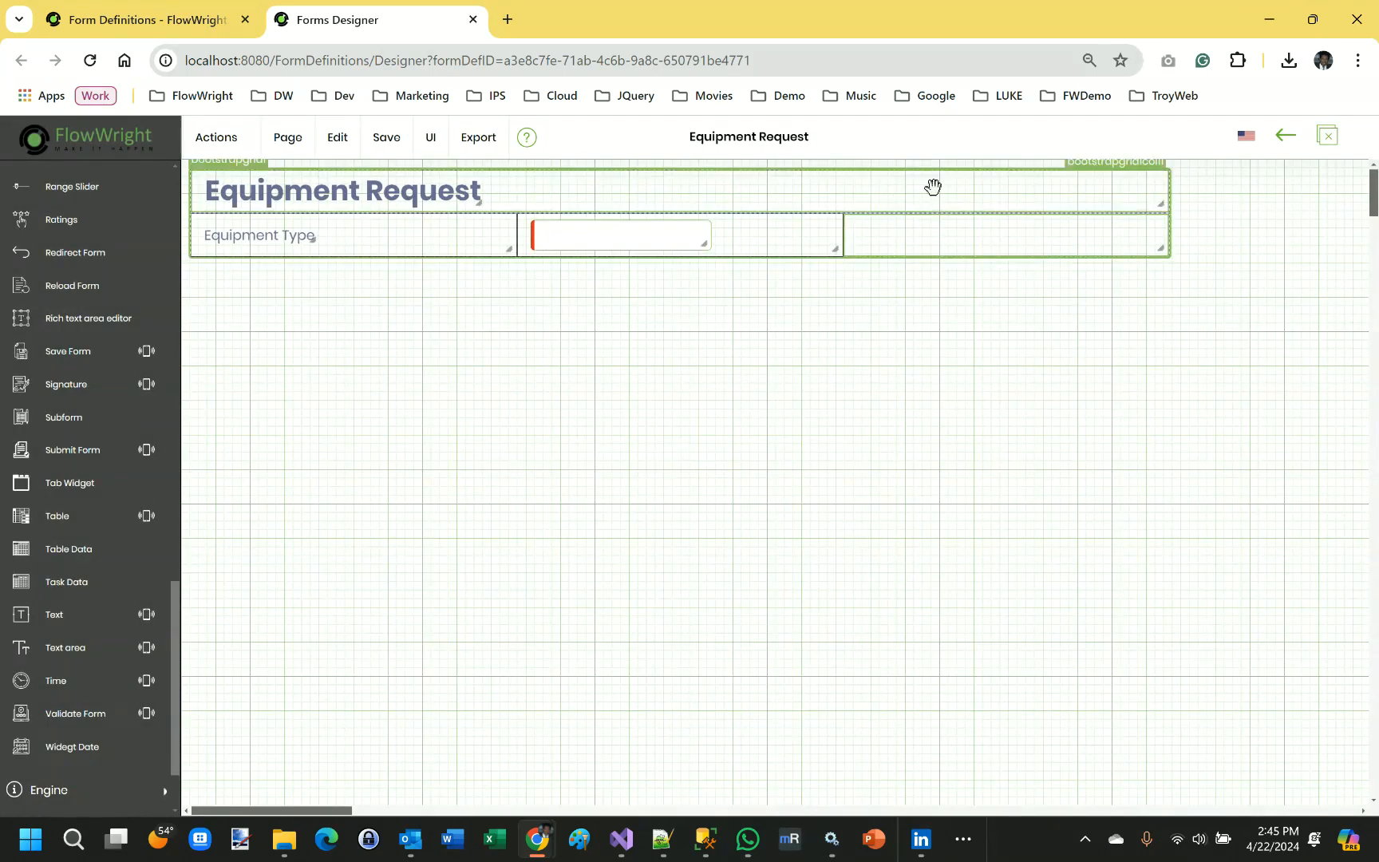
- Duplicate the Equipment Type row once after itself and delete the copied text box from the new row
right_click(904, 244)
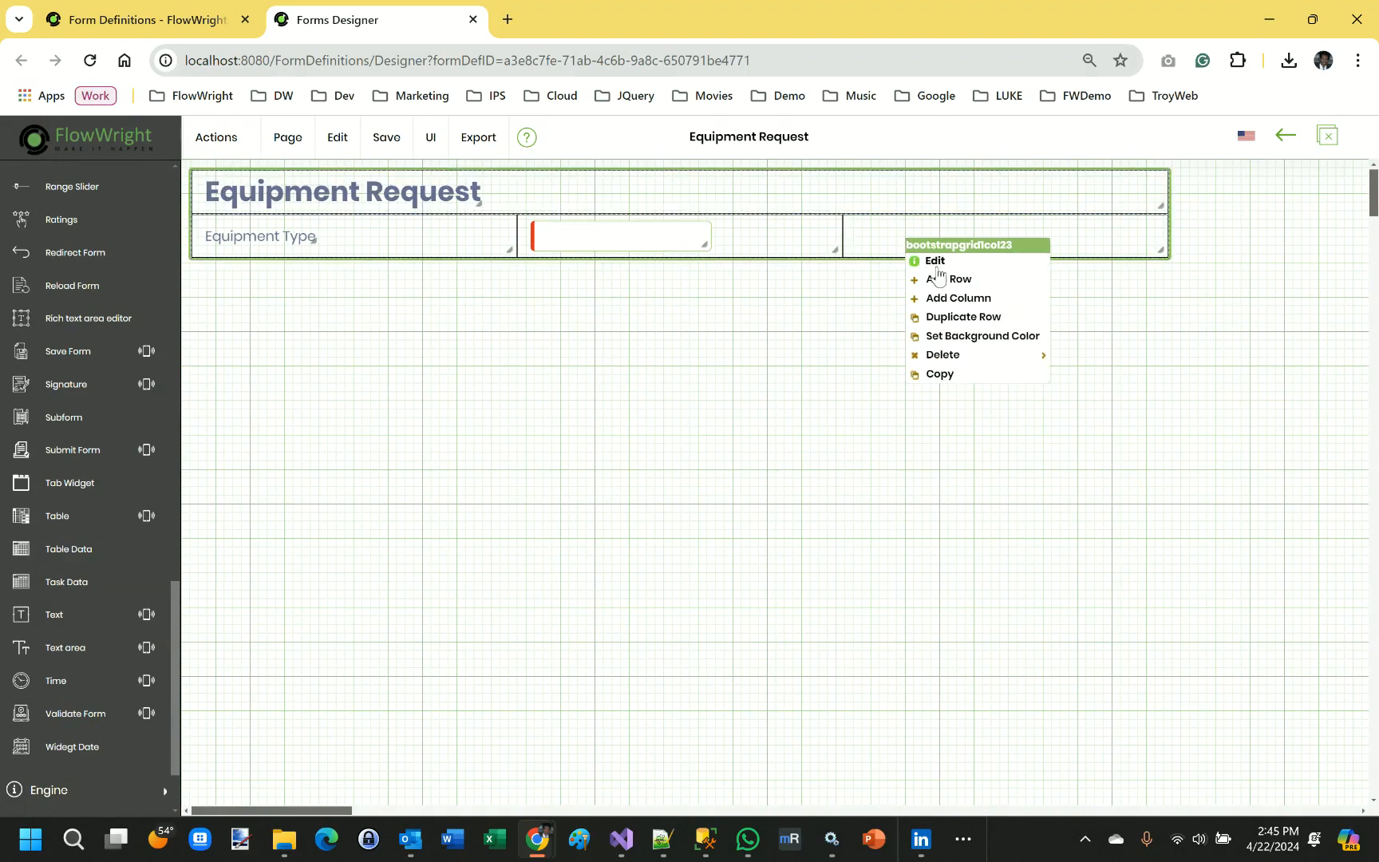
left_click(963, 318)
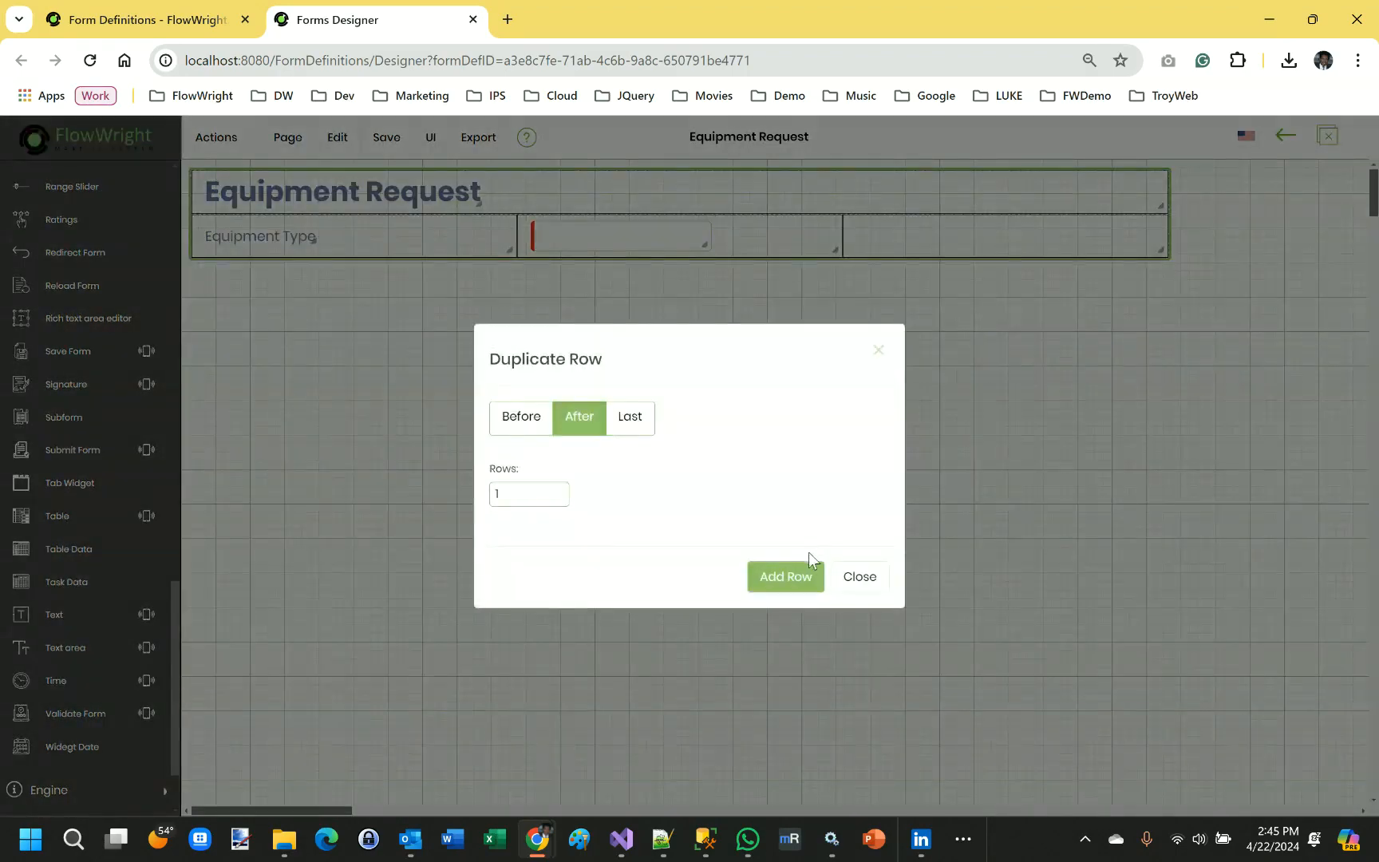
left_click(790, 574)
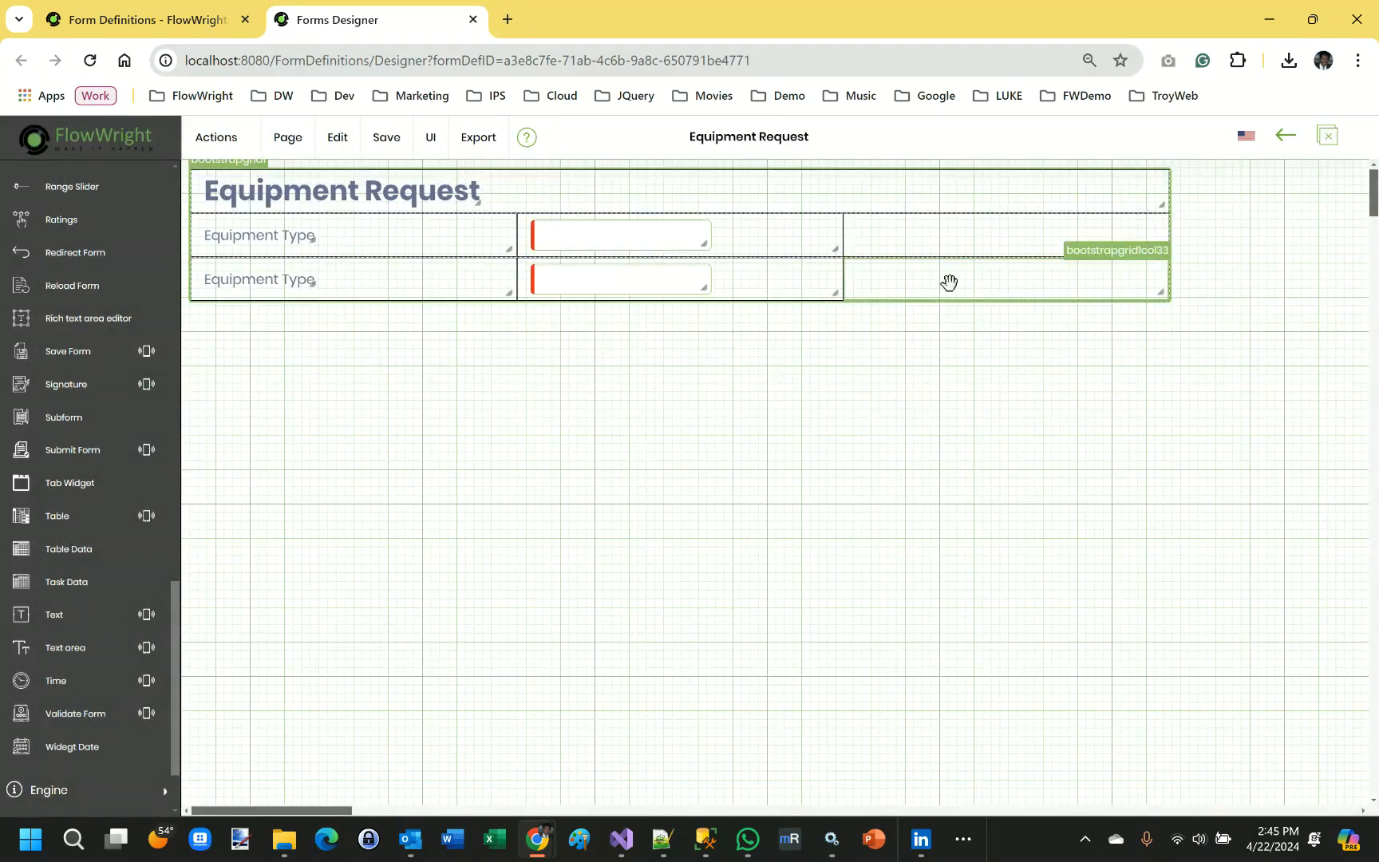
left_click_drag(655, 283, 726, 434)
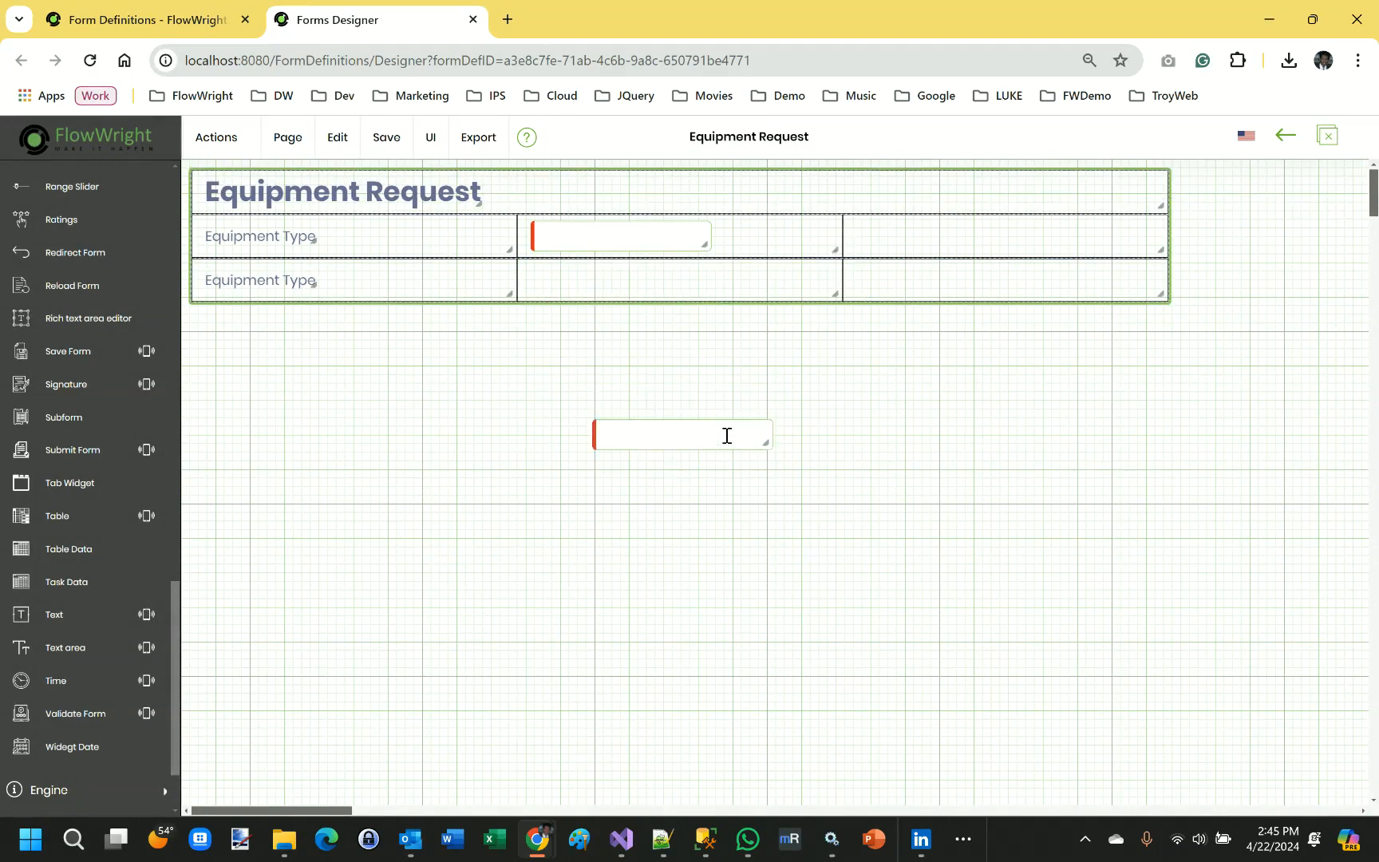
left_click(718, 435)
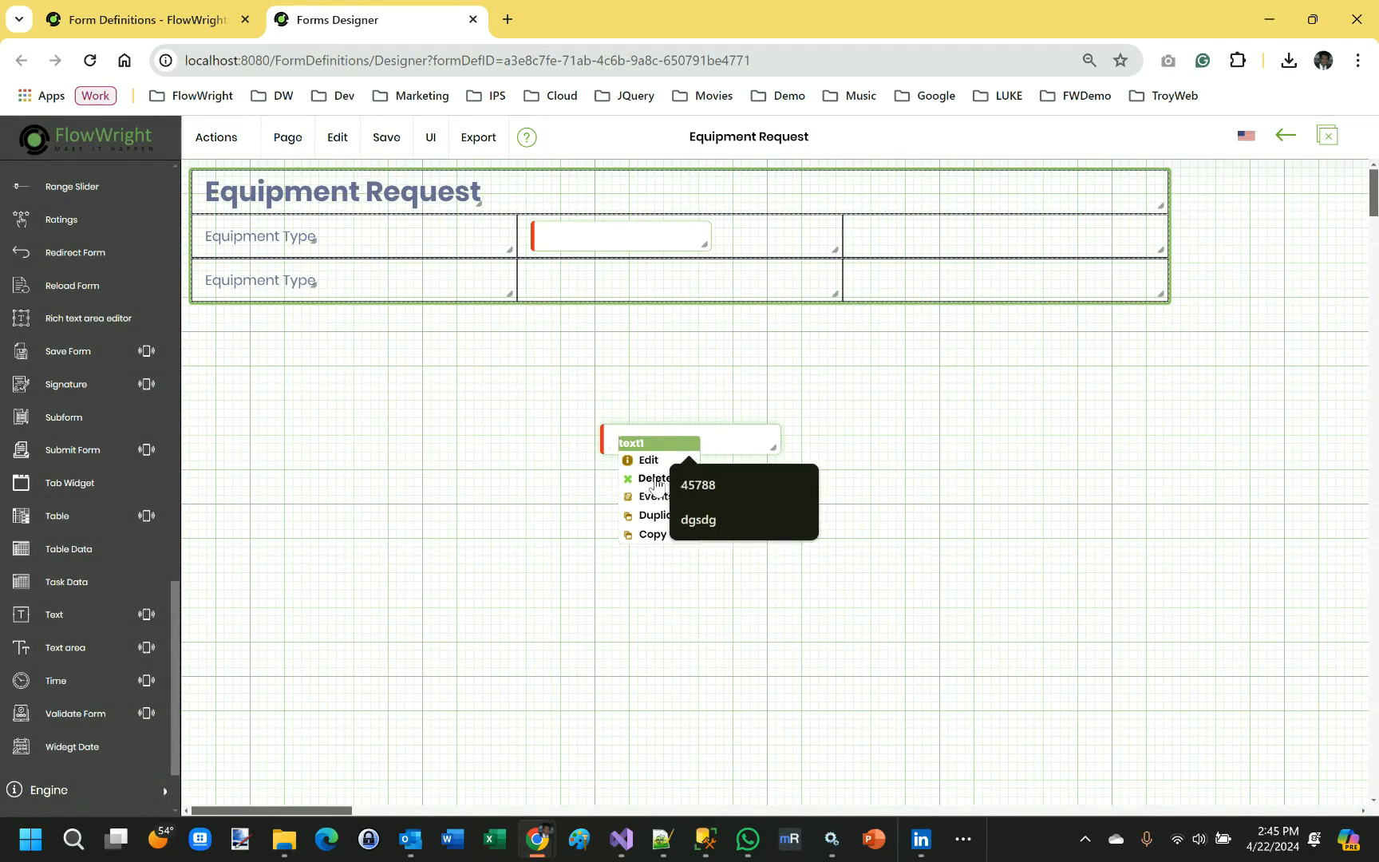
left_click(655, 478)
left_click(770, 182)
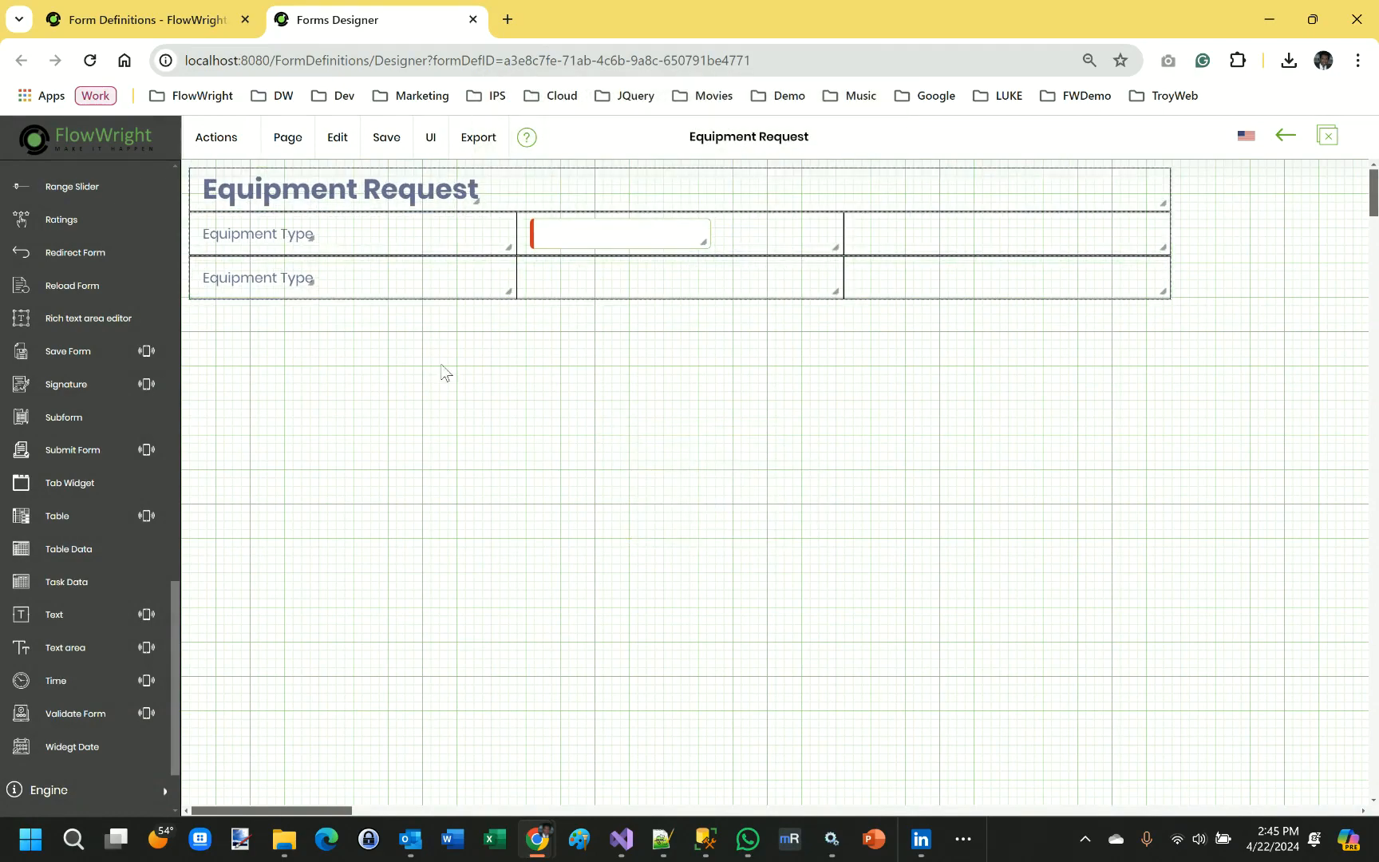
- Change the duplicated row's label text to "Equipment Description" and save the label settings
double_click(250, 277)
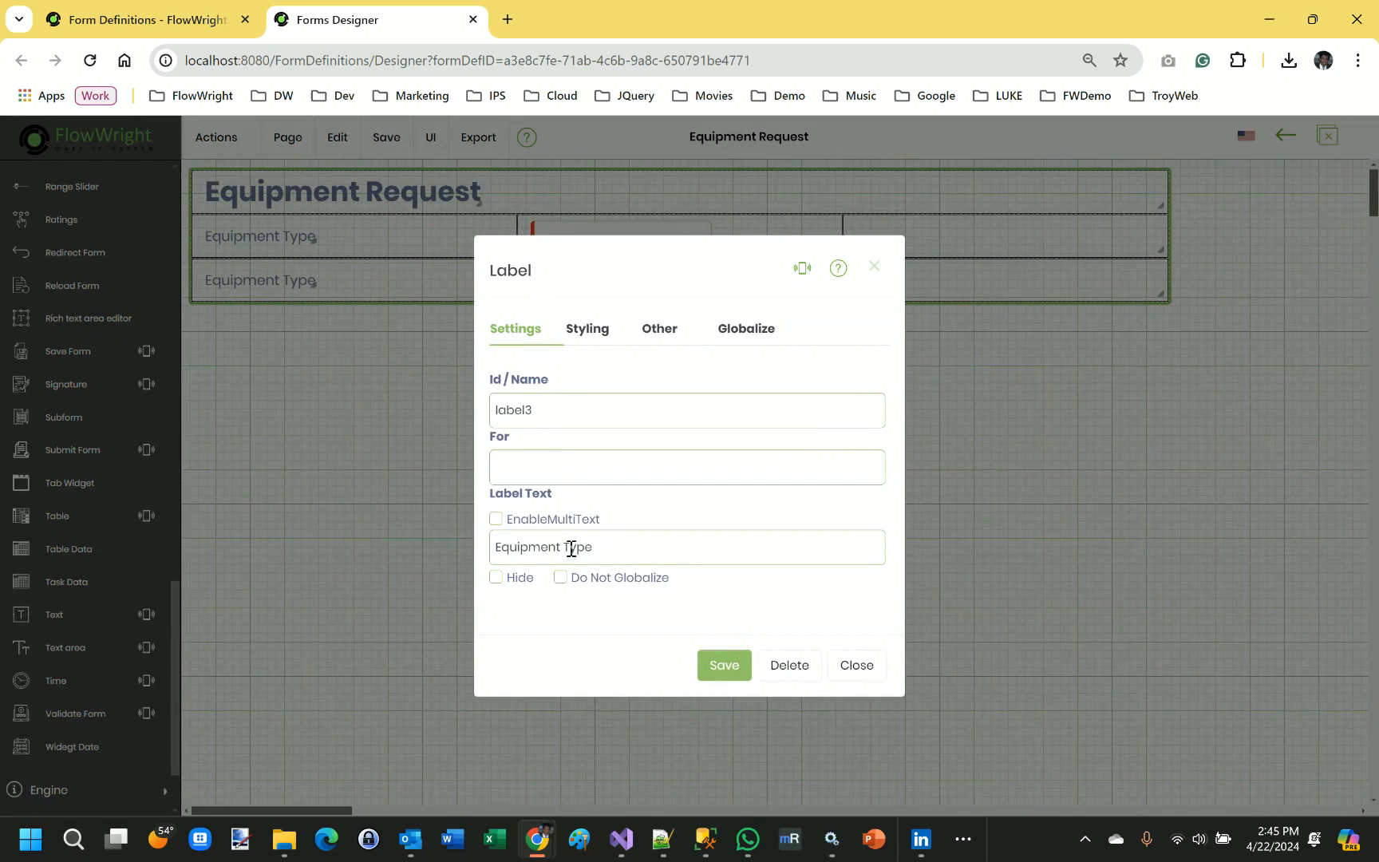
left_click_drag(570, 547, 666, 546)
key("BackSpace")
key("BackSpace")
type("Description")
left_click(718, 664)
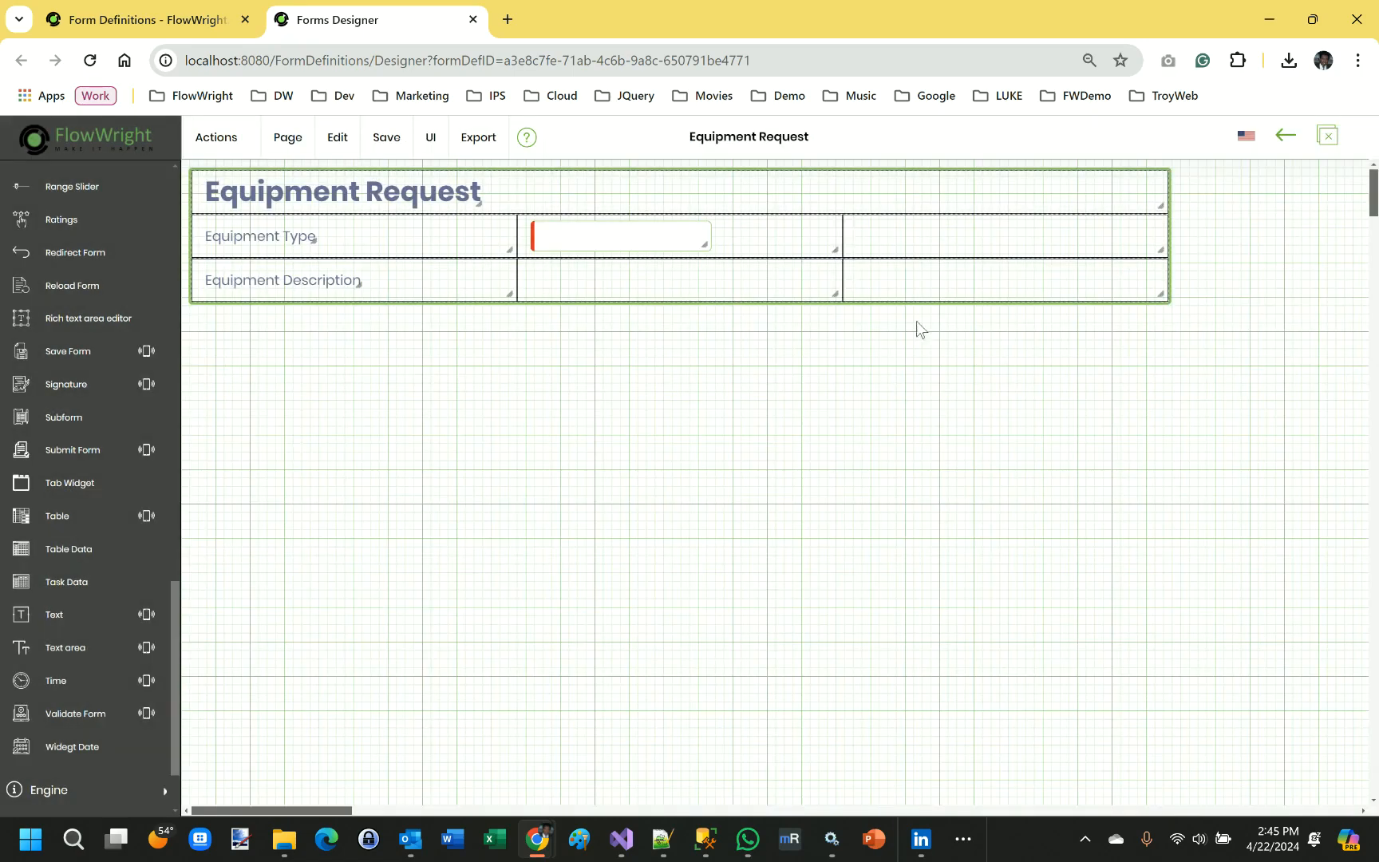
- Delete the third column of the Equipment Description row and widen the second cell to the grid's full remaining width
right_click(919, 290)
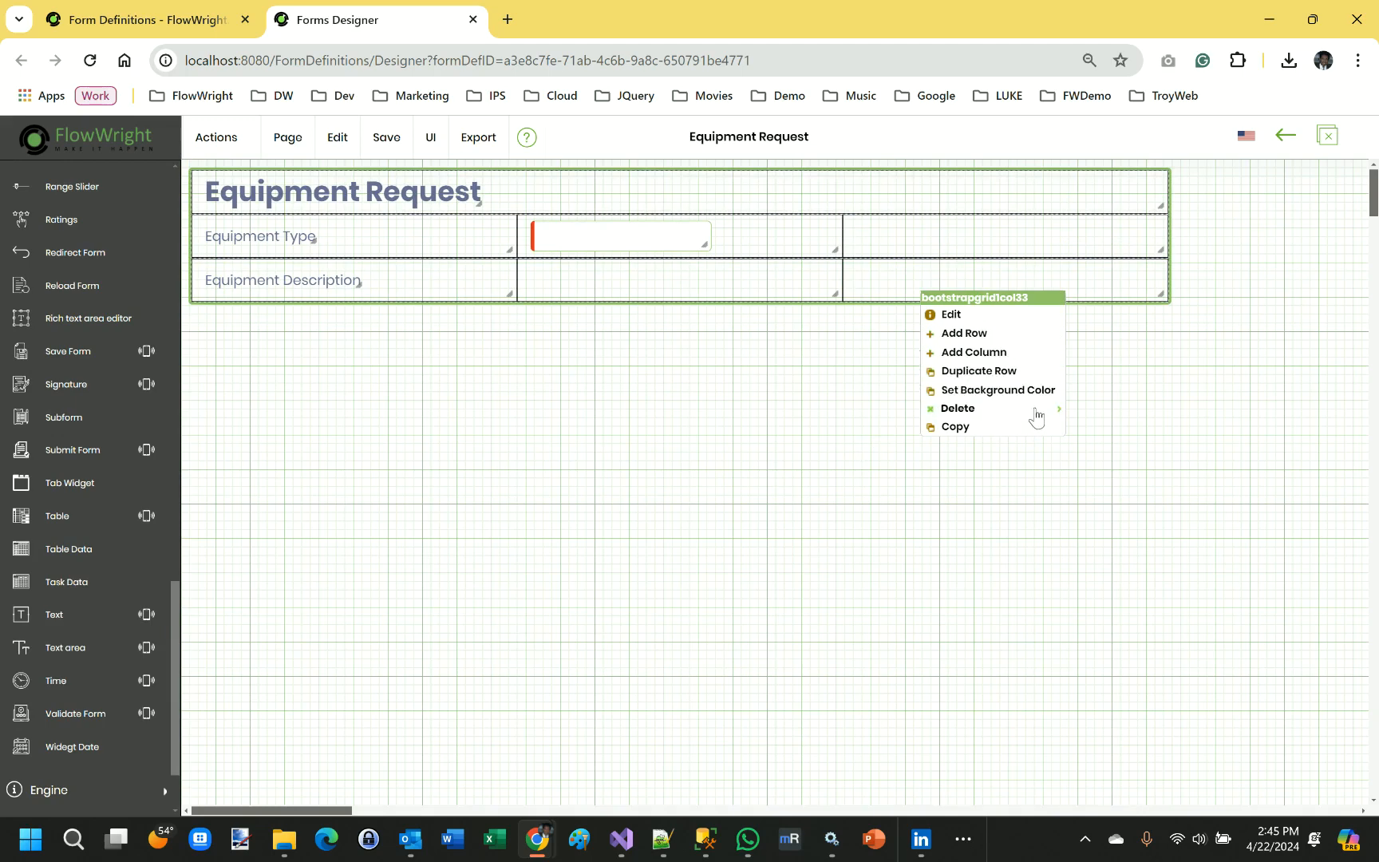
mouse_move(1037, 409)
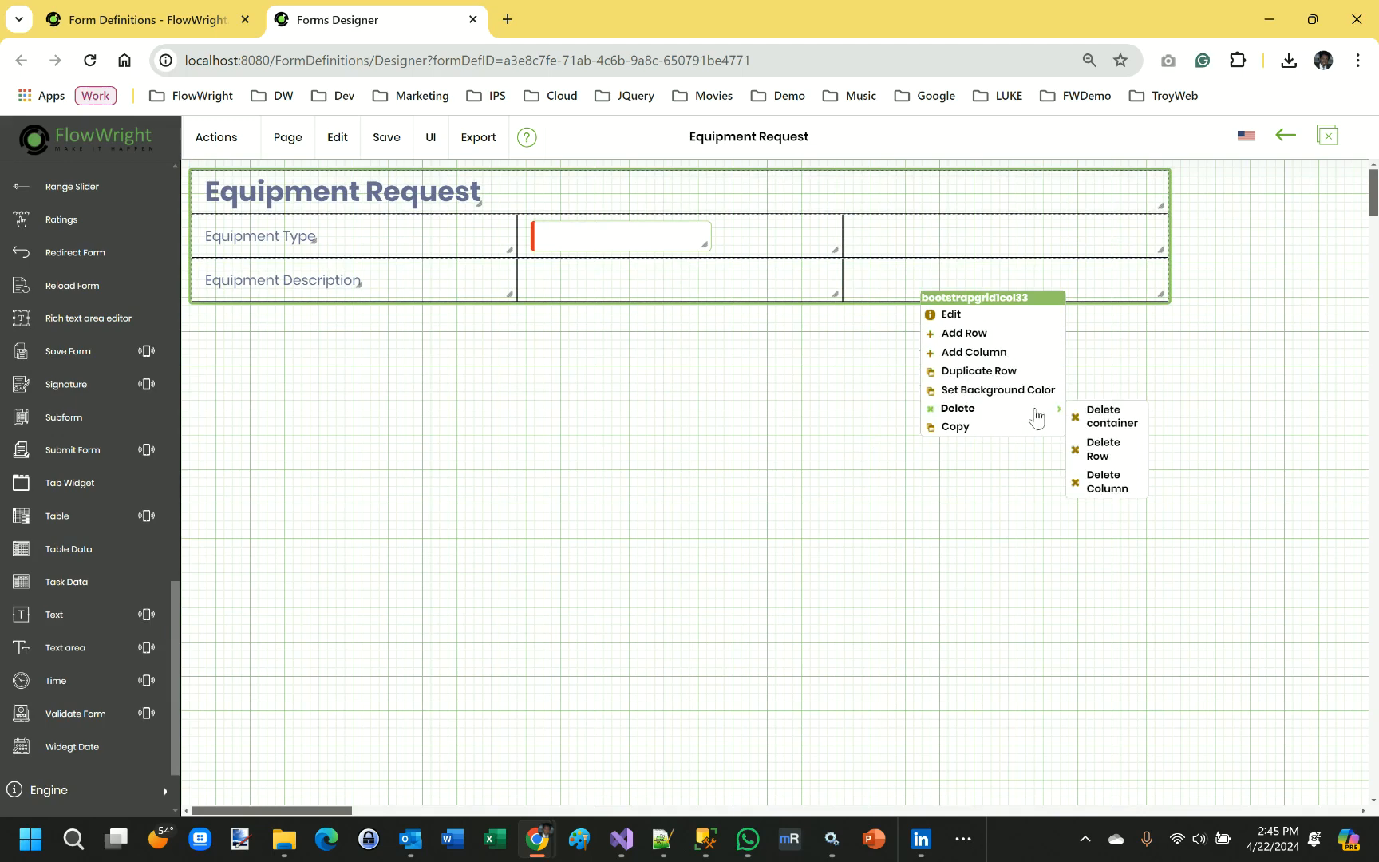
left_click(1116, 482)
left_click(774, 184)
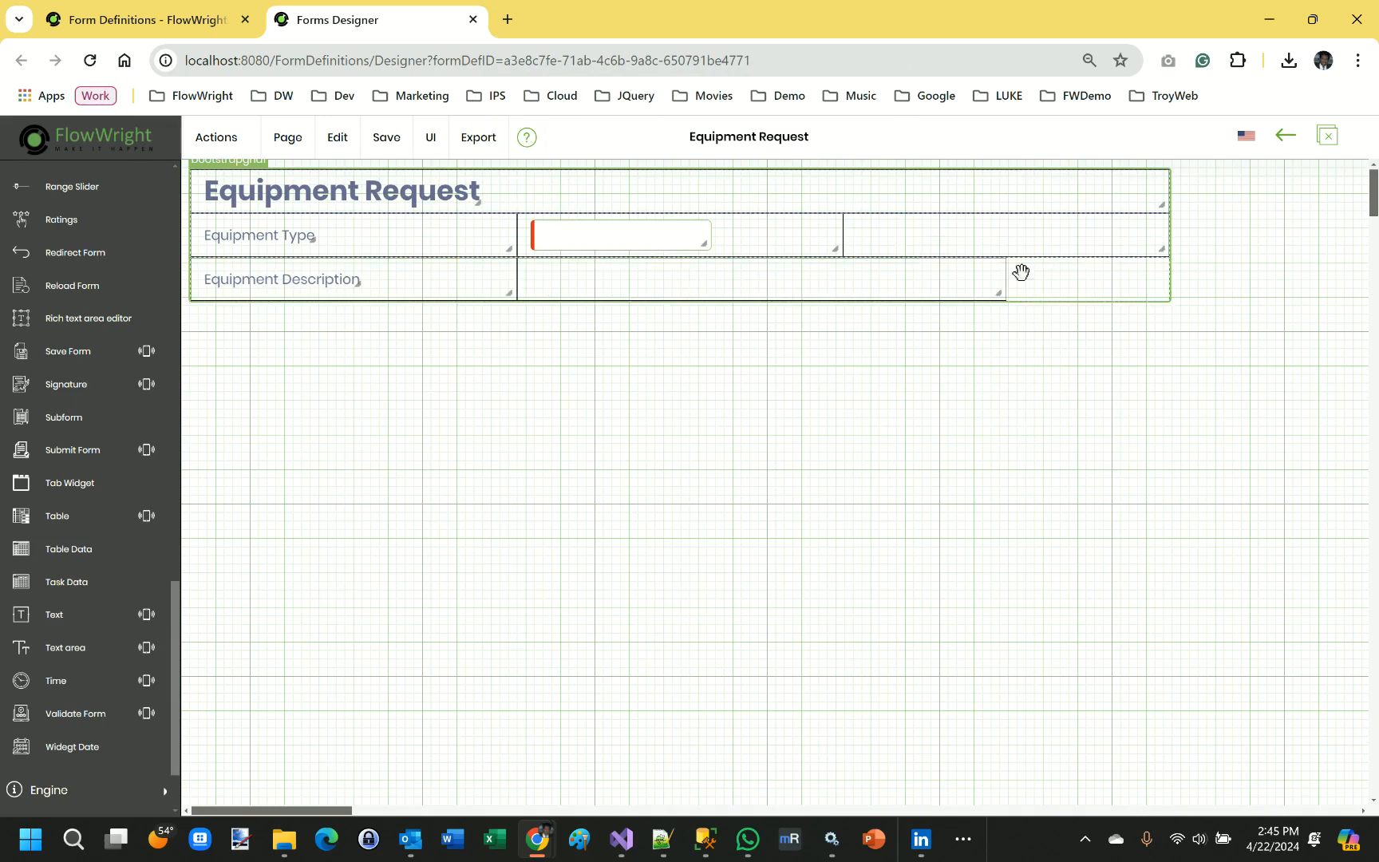
left_click_drag(1092, 279, 1168, 281)
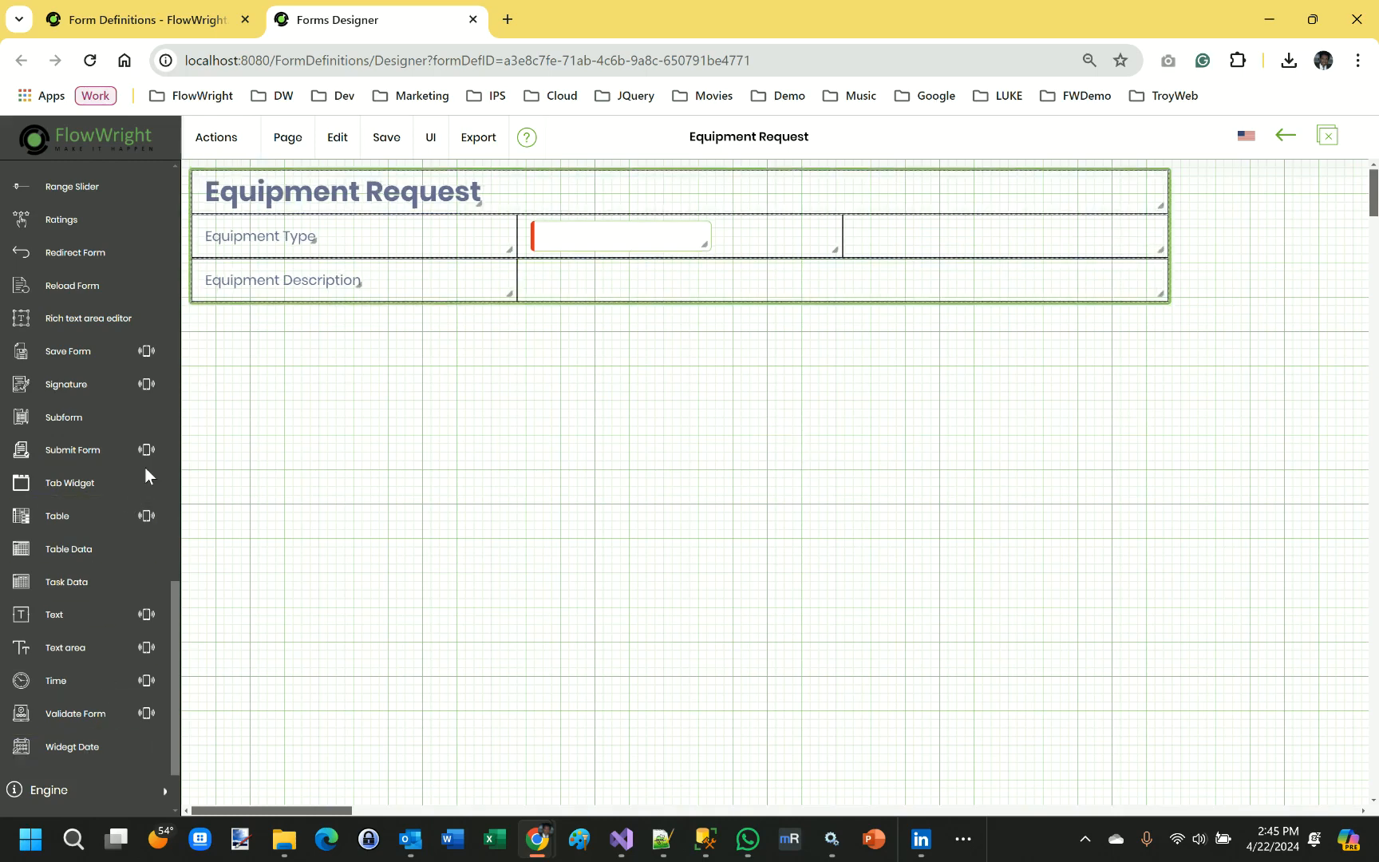
- Add a text area widget beside the Equipment Description label and enlarge it to fill the cell's width and several lines of height
scroll(145, 471, "up", 5)
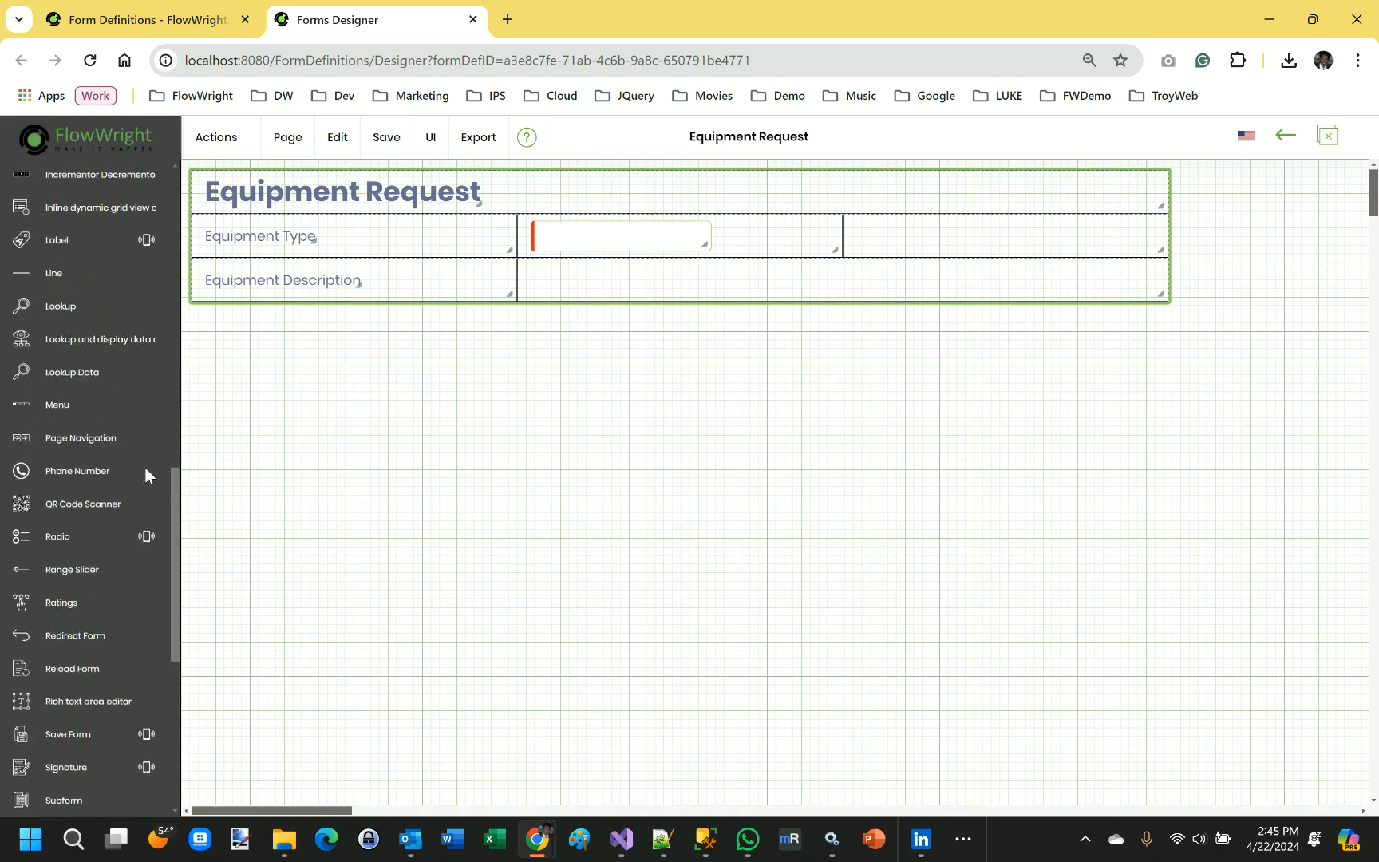
scroll(146, 471, "up", 10)
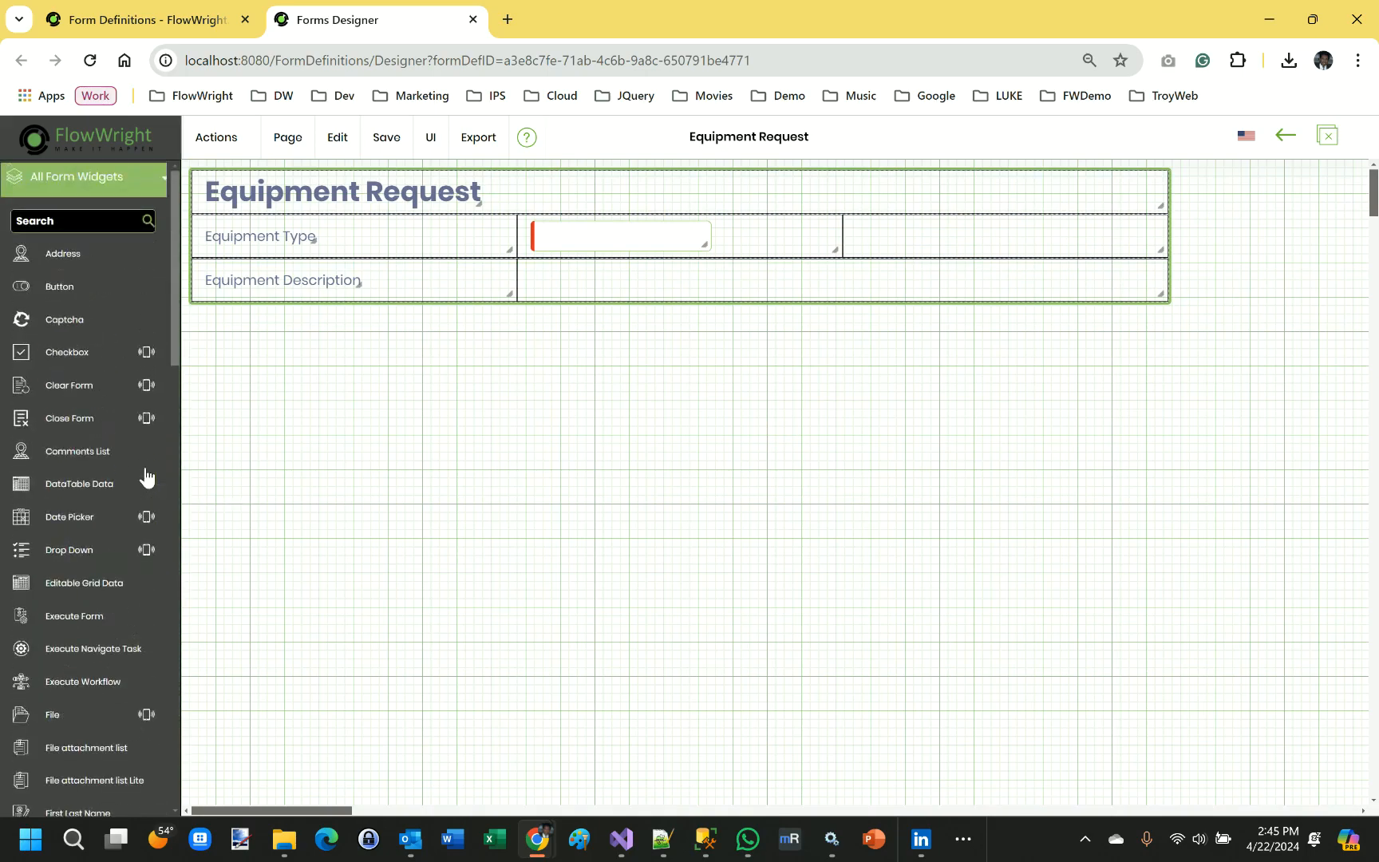
left_click(60, 219)
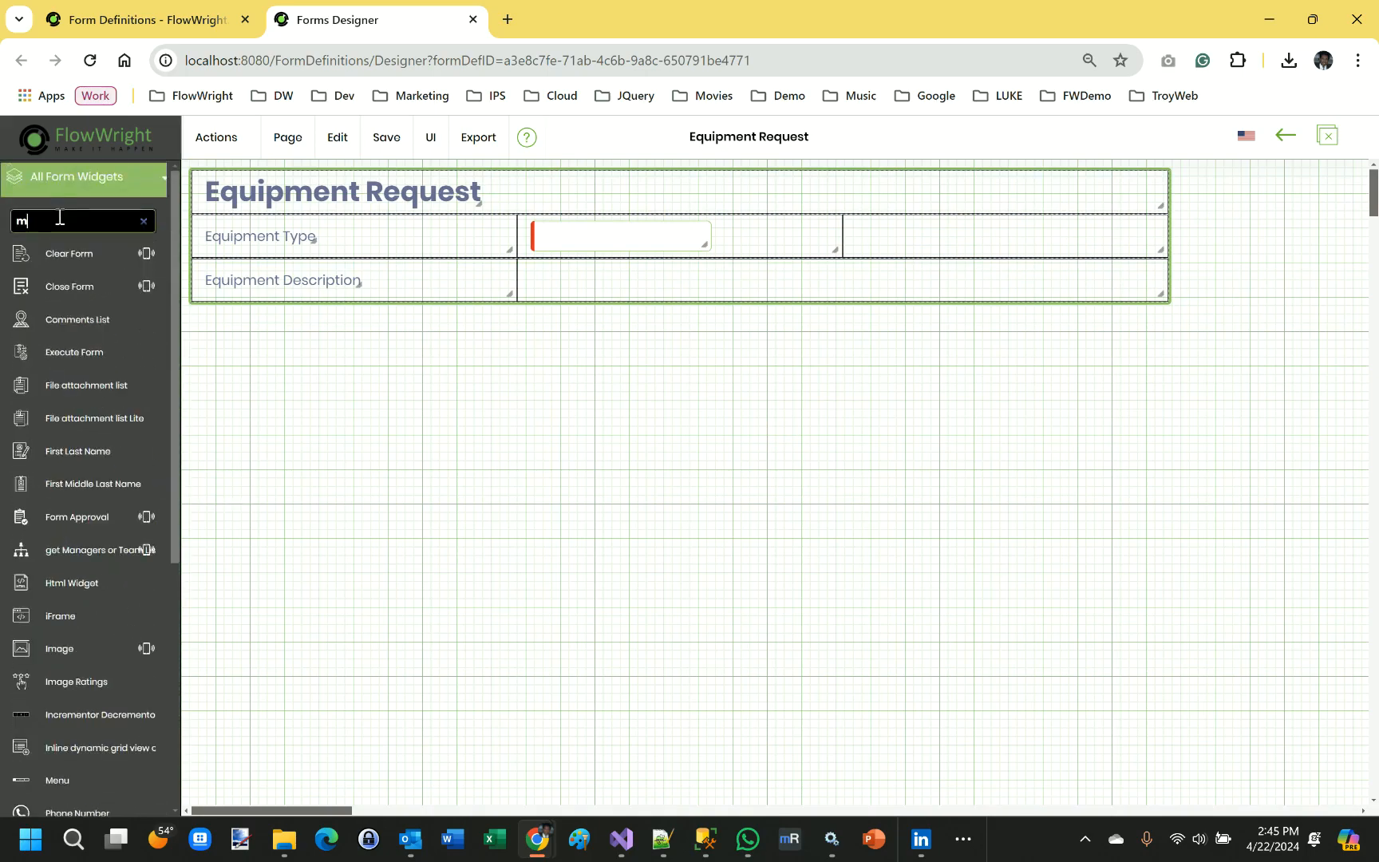
type("tex")
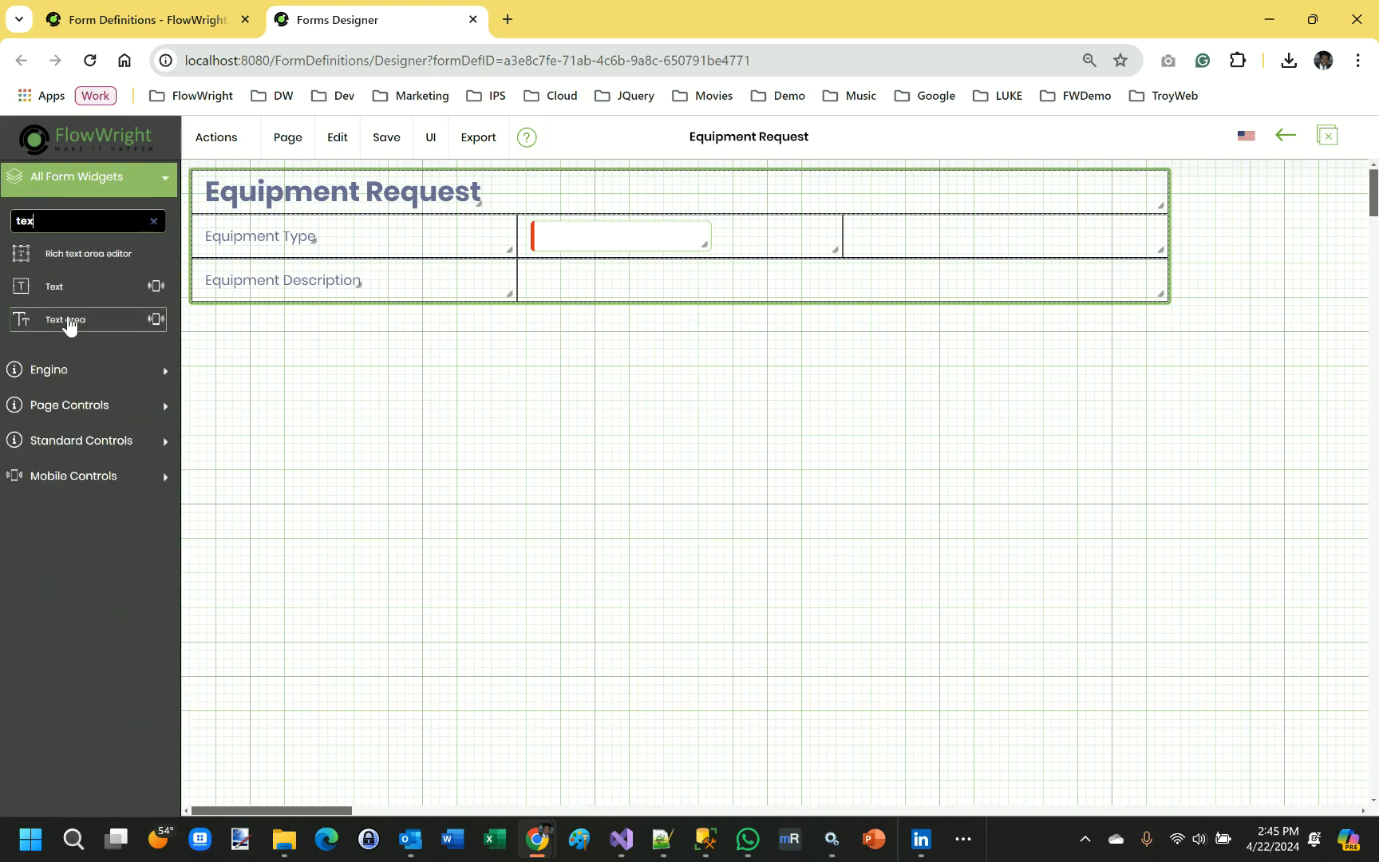
left_click_drag(71, 320, 609, 299)
left_click_drag(723, 297, 1154, 294)
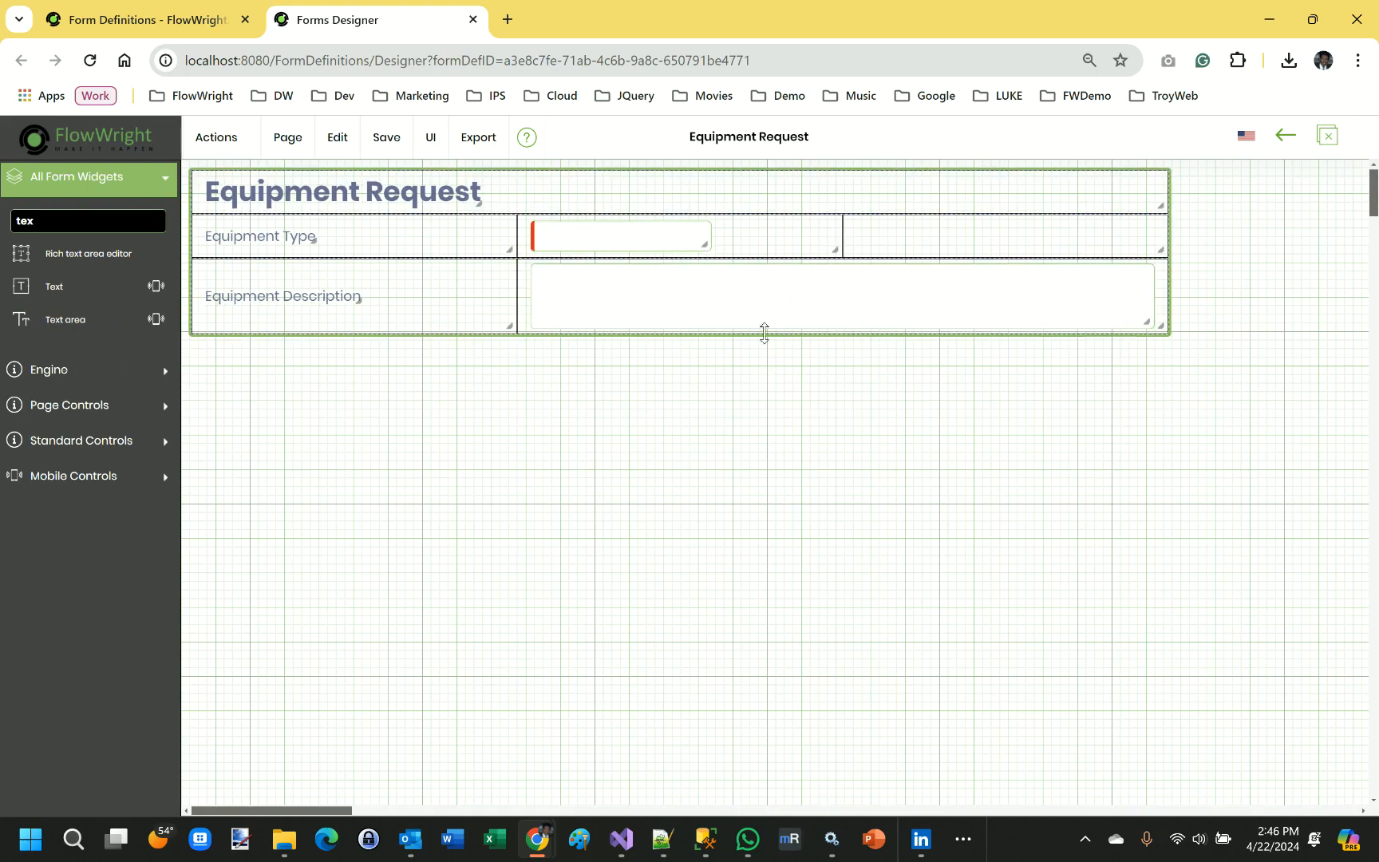
left_click_drag(766, 327, 771, 365)
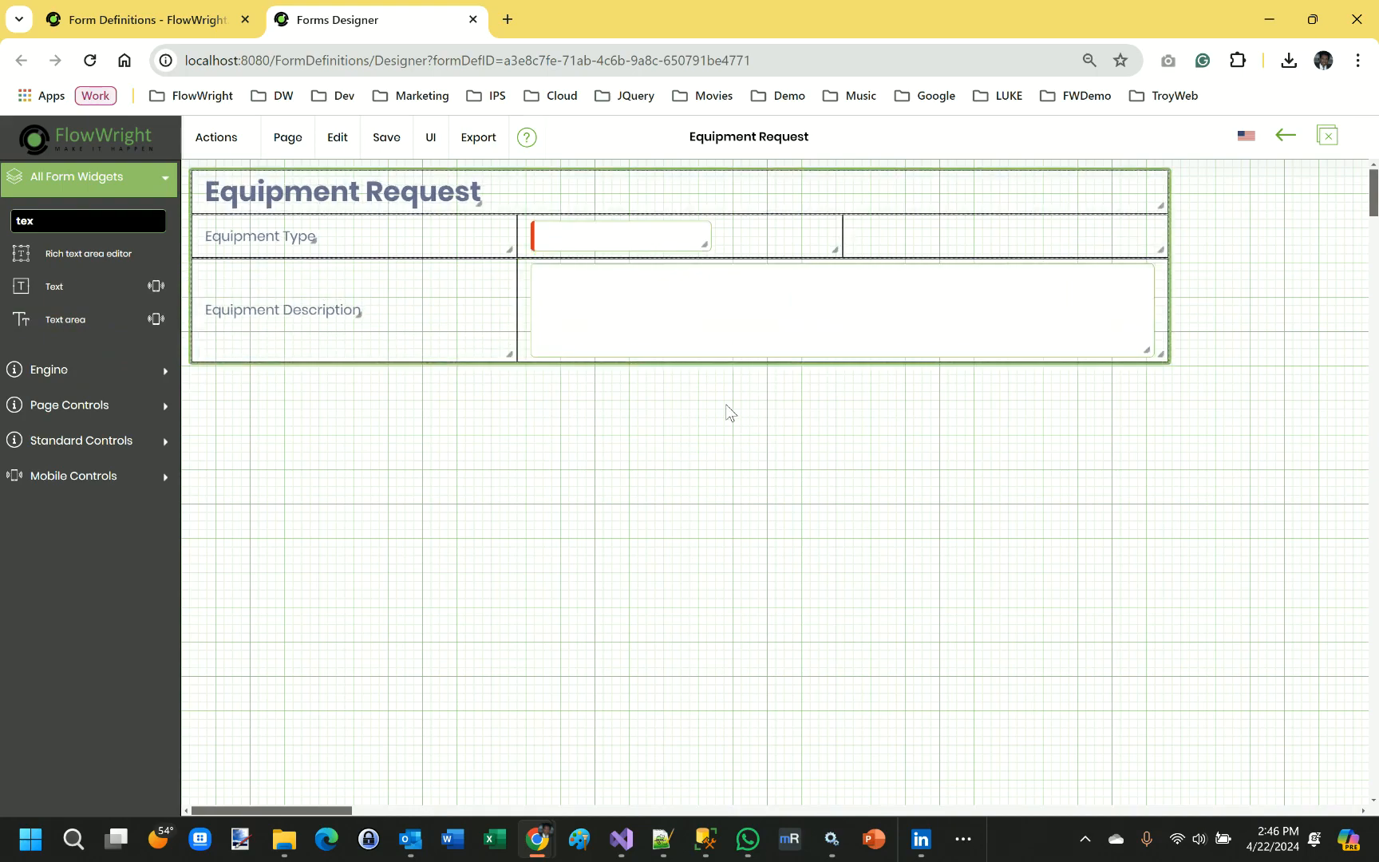
- Make the Equipment Description text area required and save its settings
double_click(569, 326)
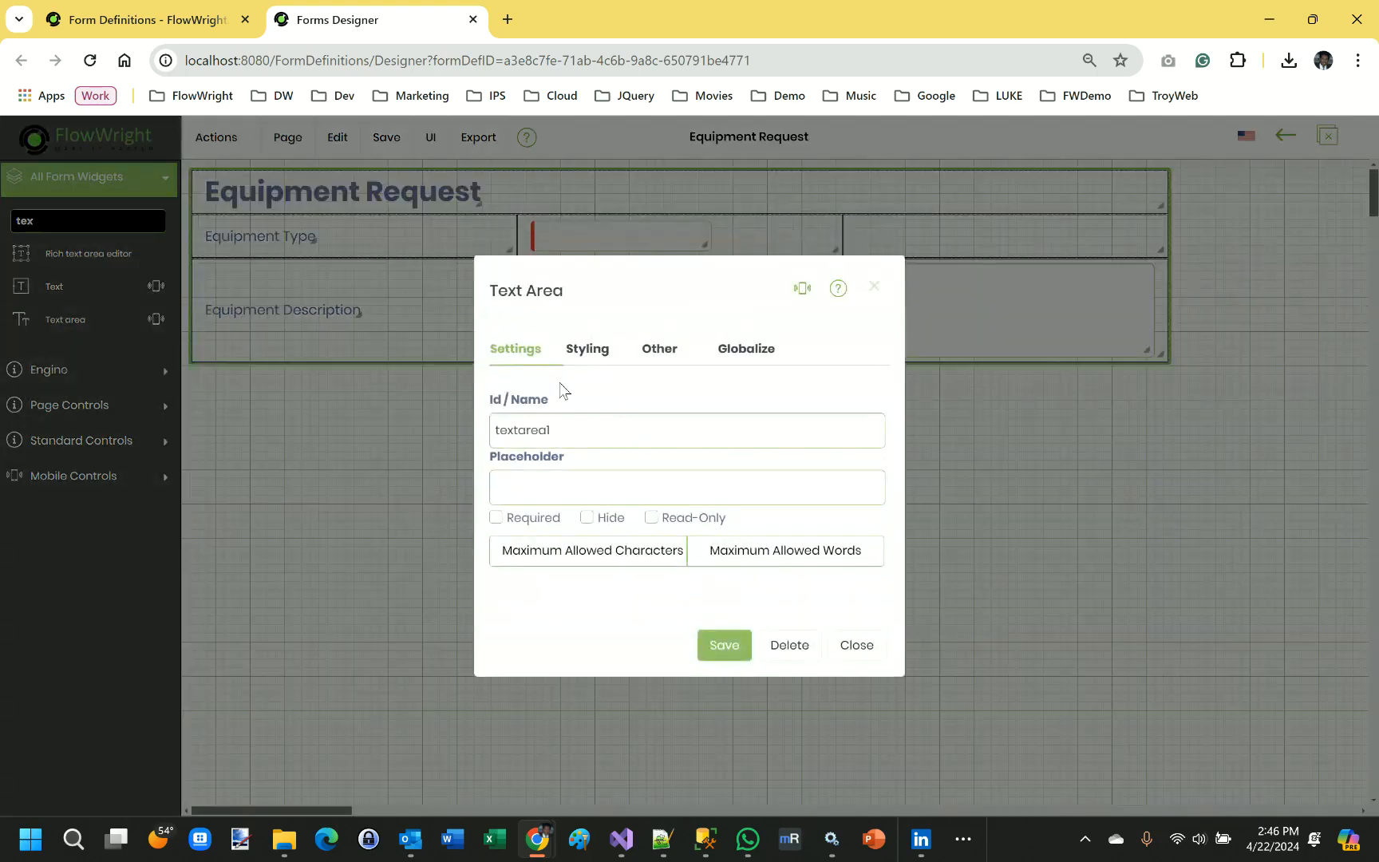
left_click(522, 518)
left_click(723, 645)
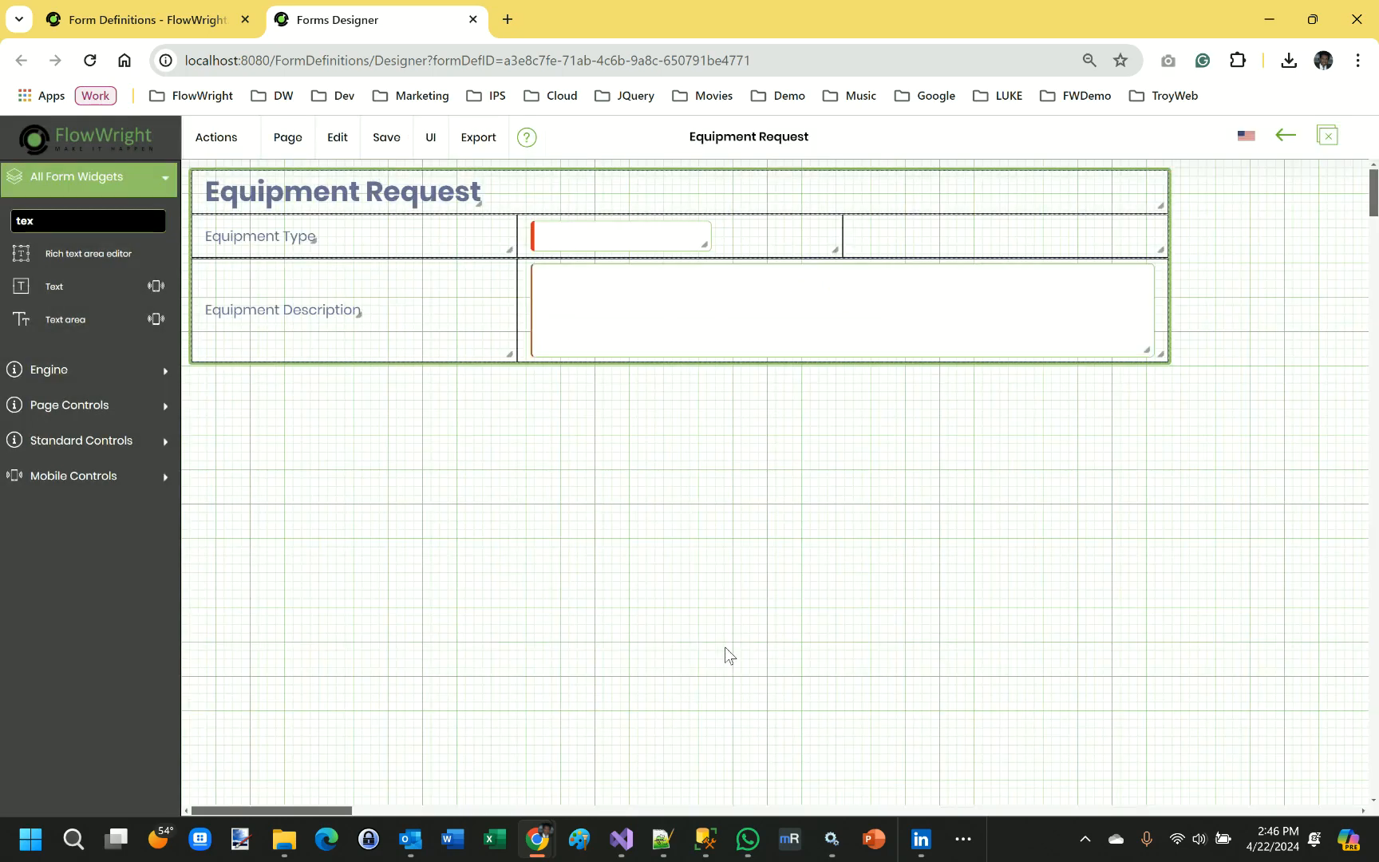
- Add one single-column row as the last row of the grid
right_click(455, 337)
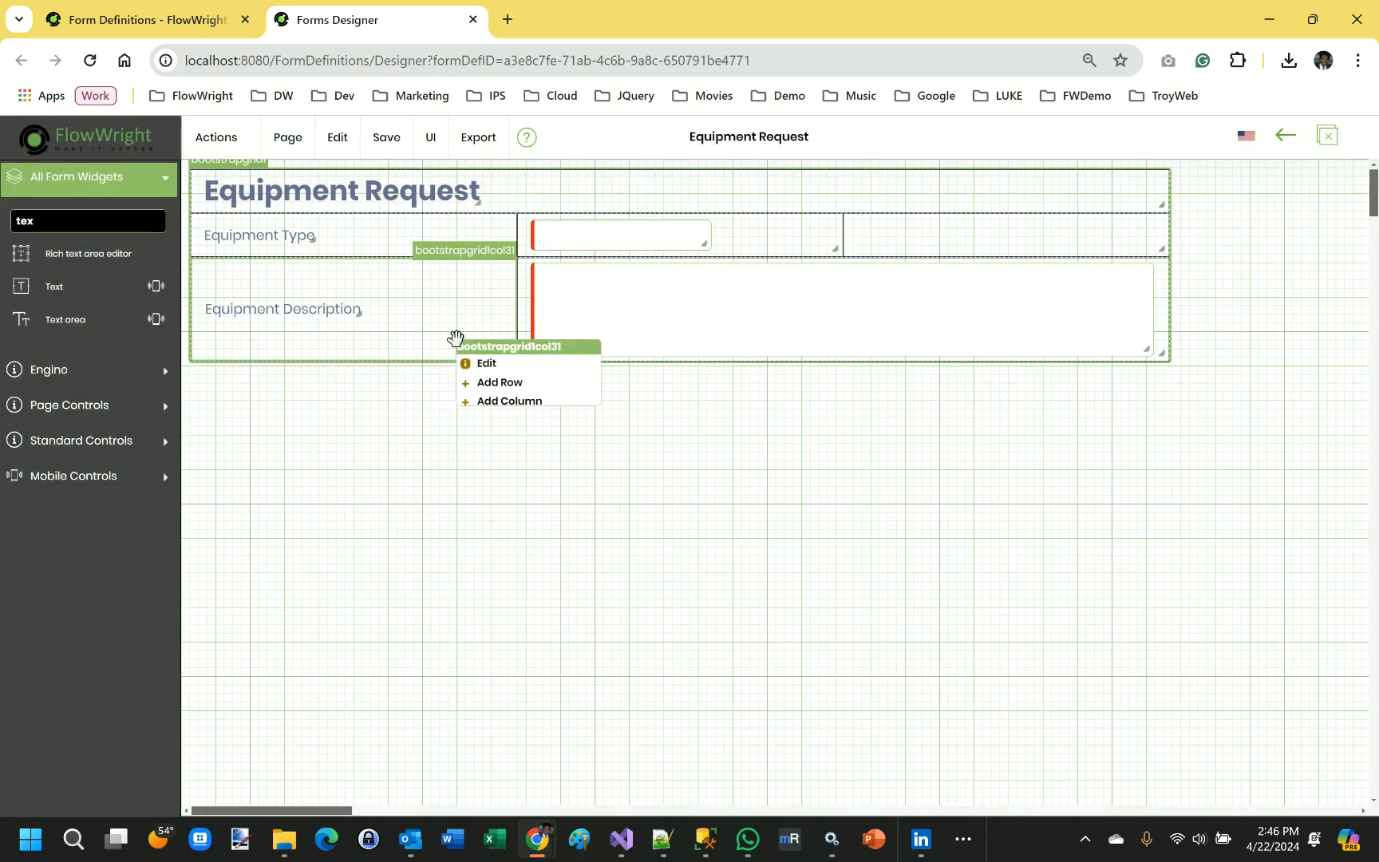
left_click(527, 384)
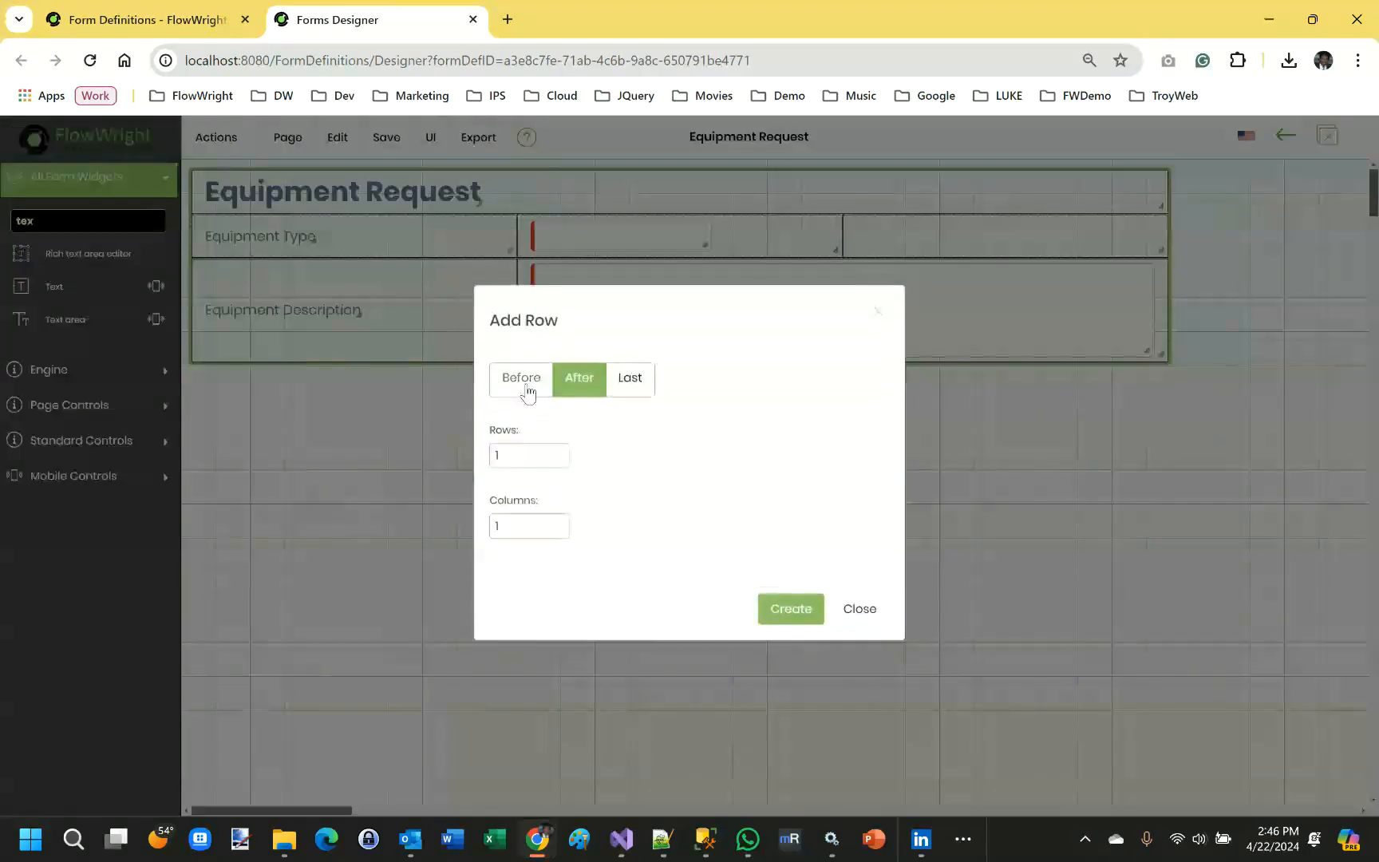
left_click(638, 391)
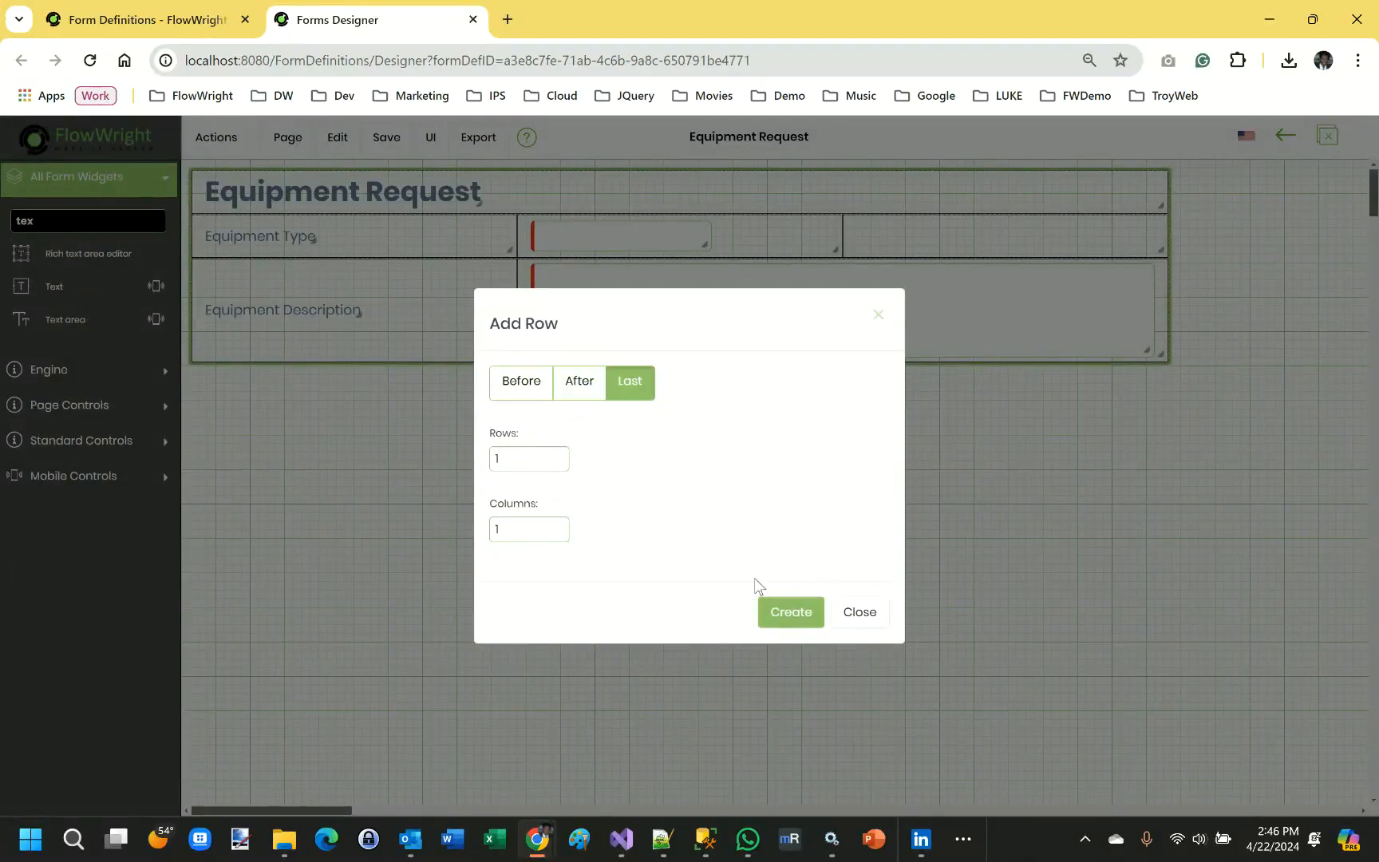
left_click(793, 613)
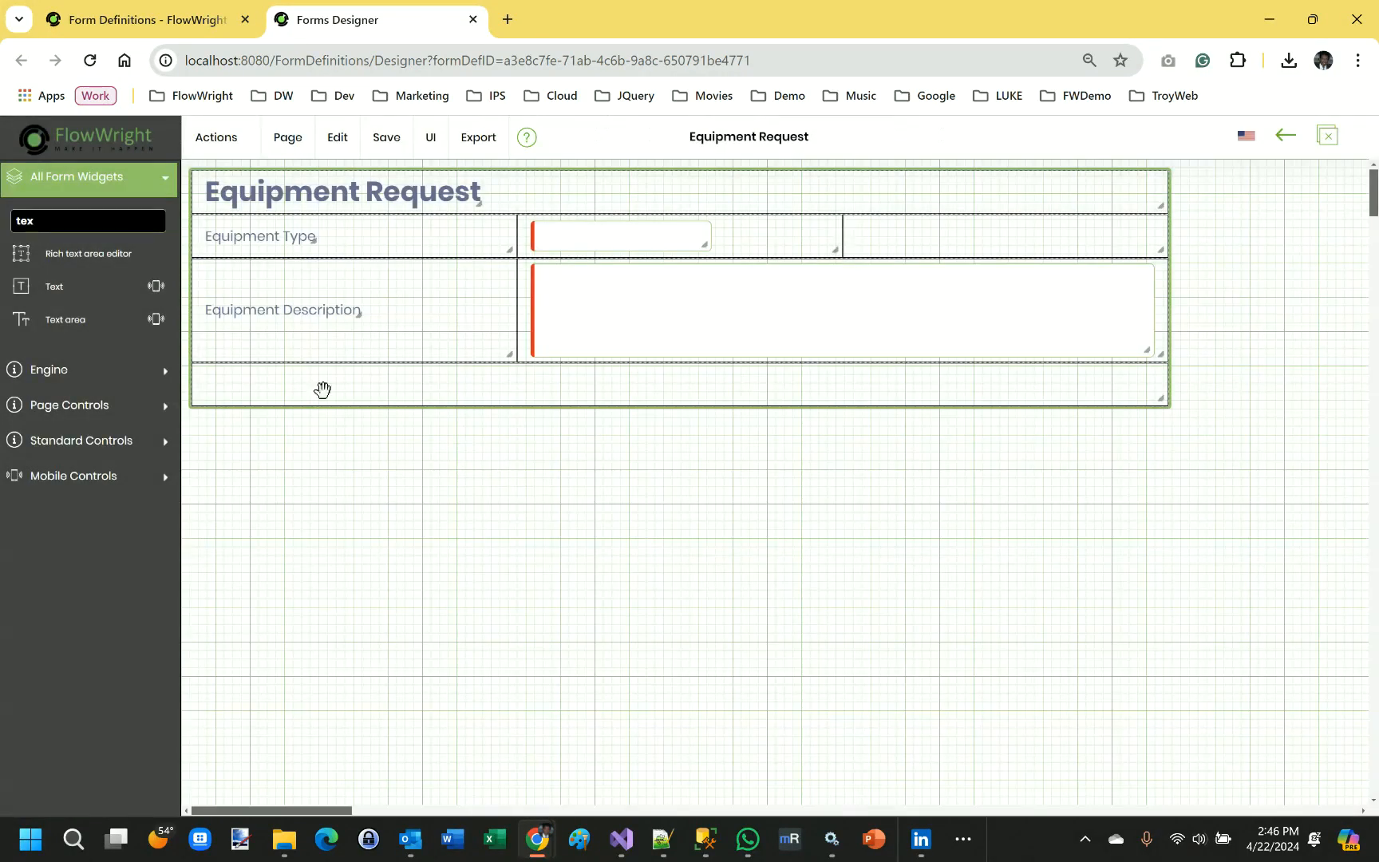
- Place a Submit Form widget in the grid's last row and save the form
left_click_drag(74, 224, 17, 224)
type("subm")
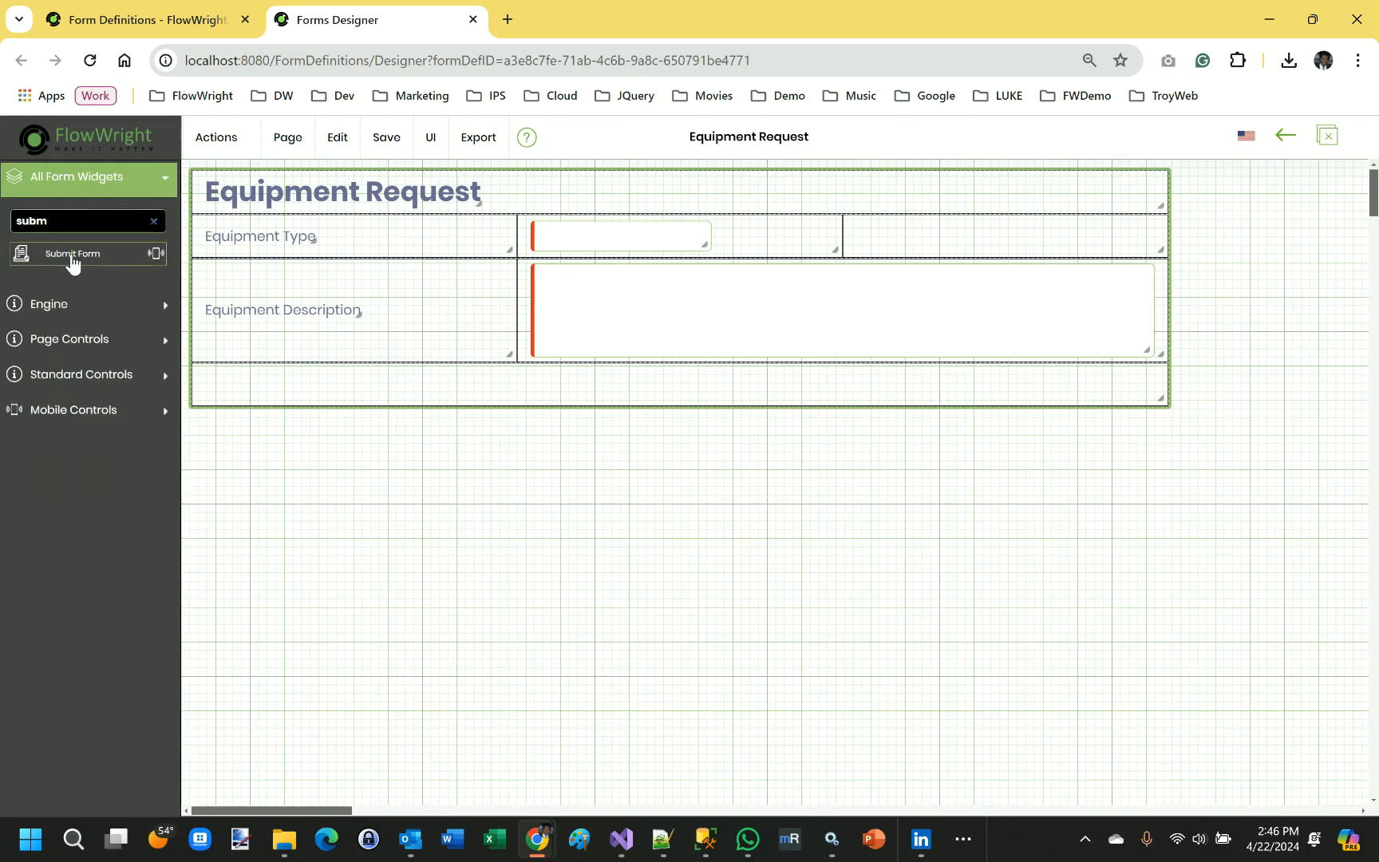
left_click_drag(71, 257, 222, 387)
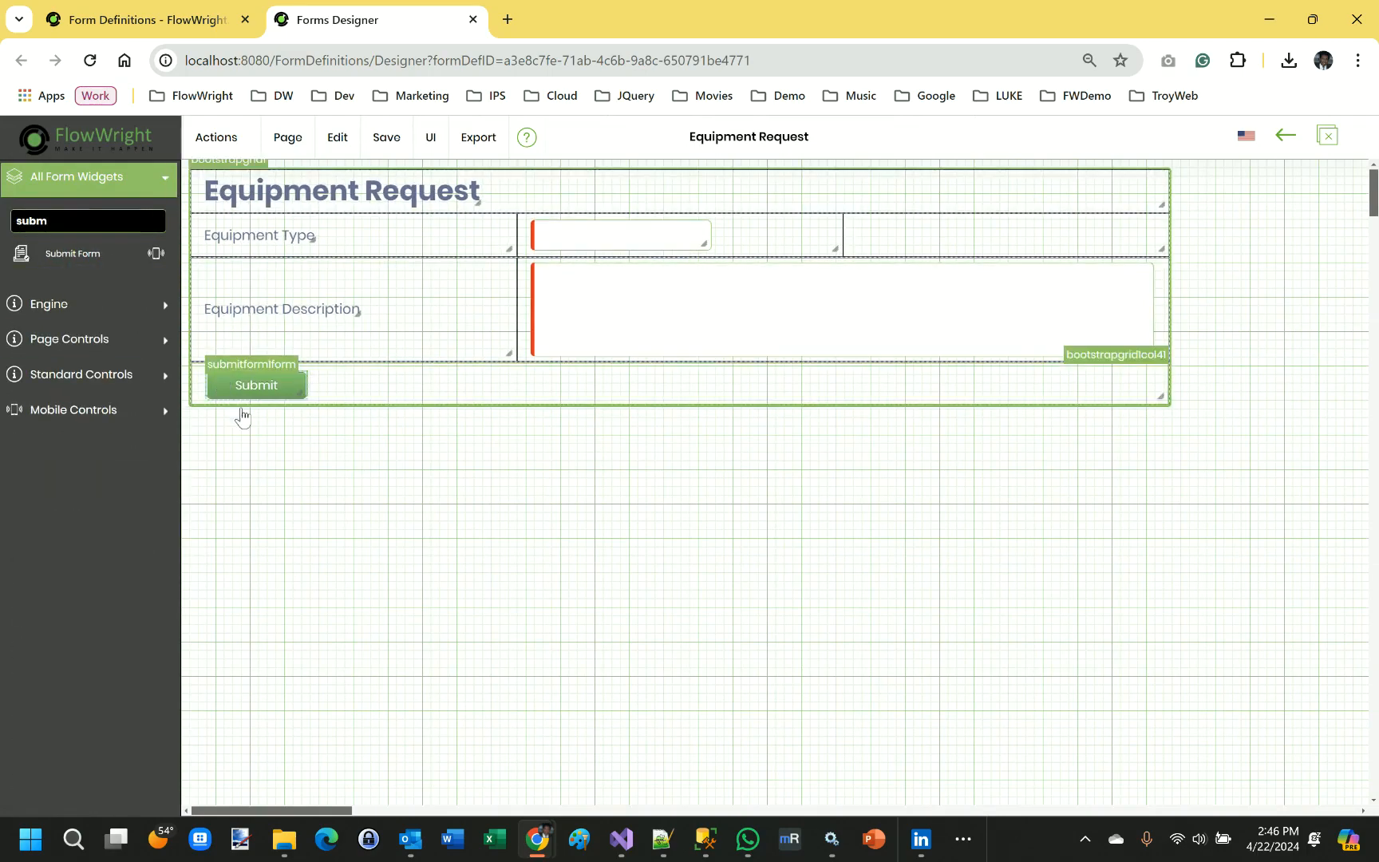
mouse_move(402, 159)
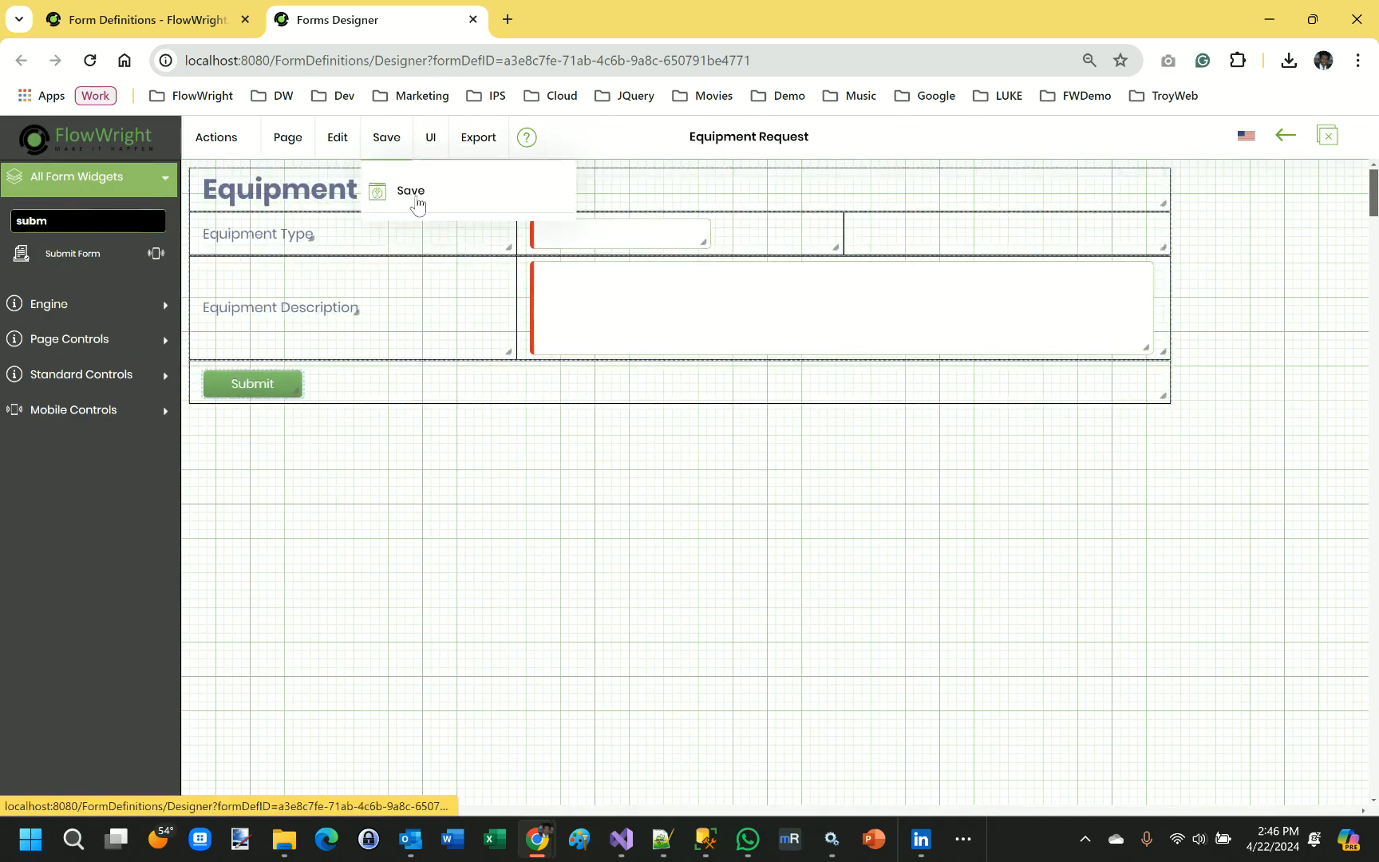
left_click(412, 199)
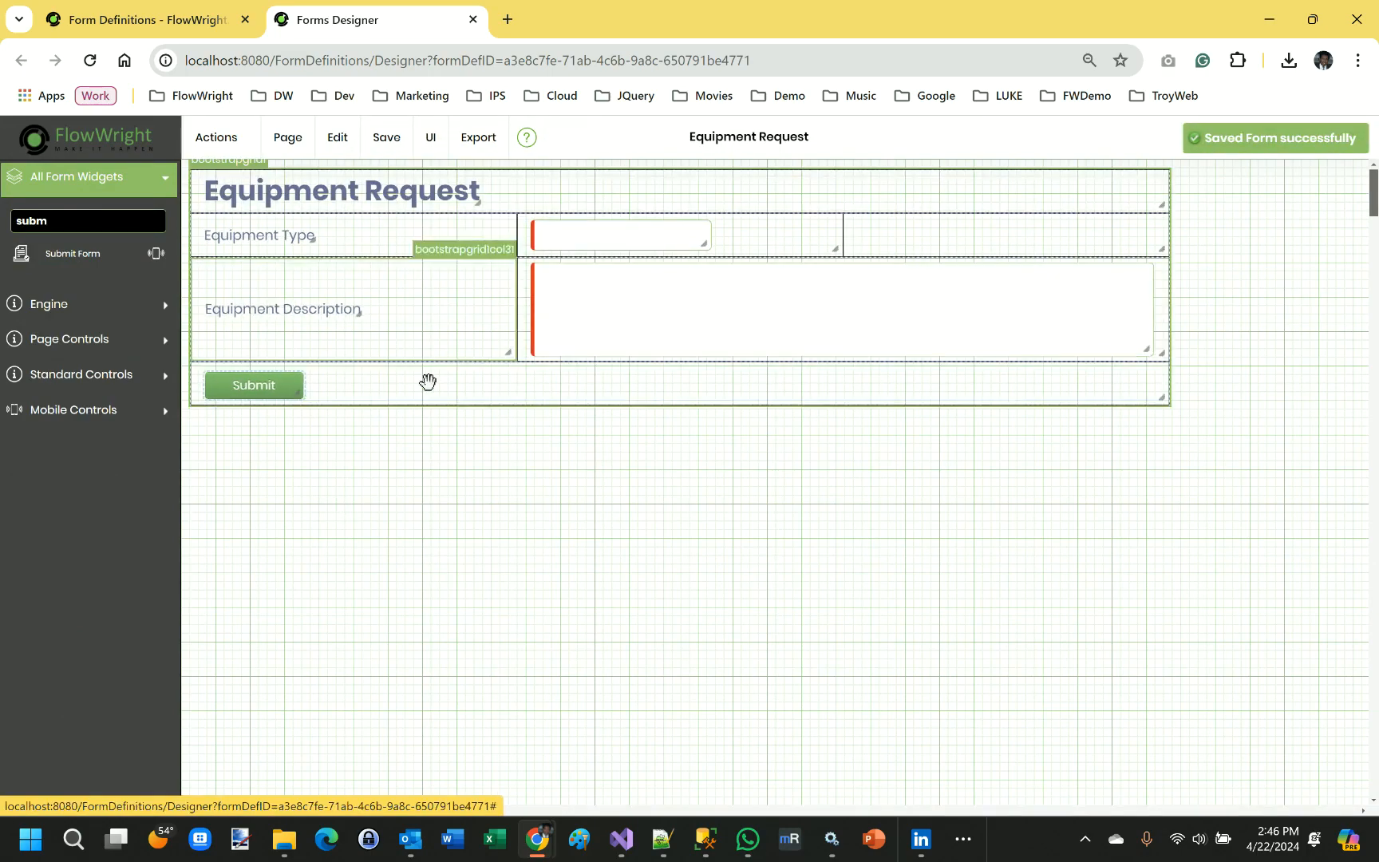
- Set the grid's border style to None and save the form
double_click(478, 389)
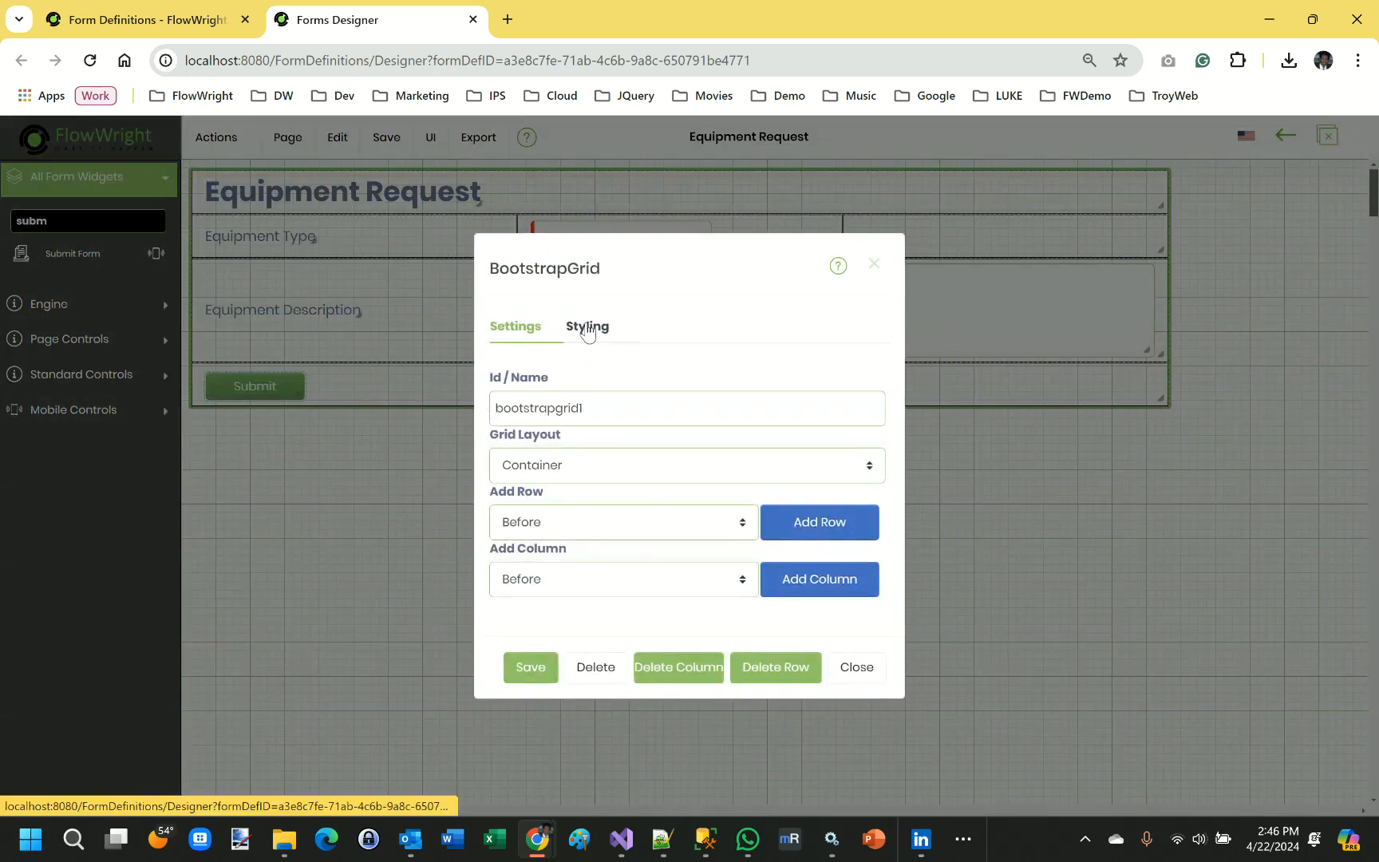
left_click(586, 331)
left_click(562, 415)
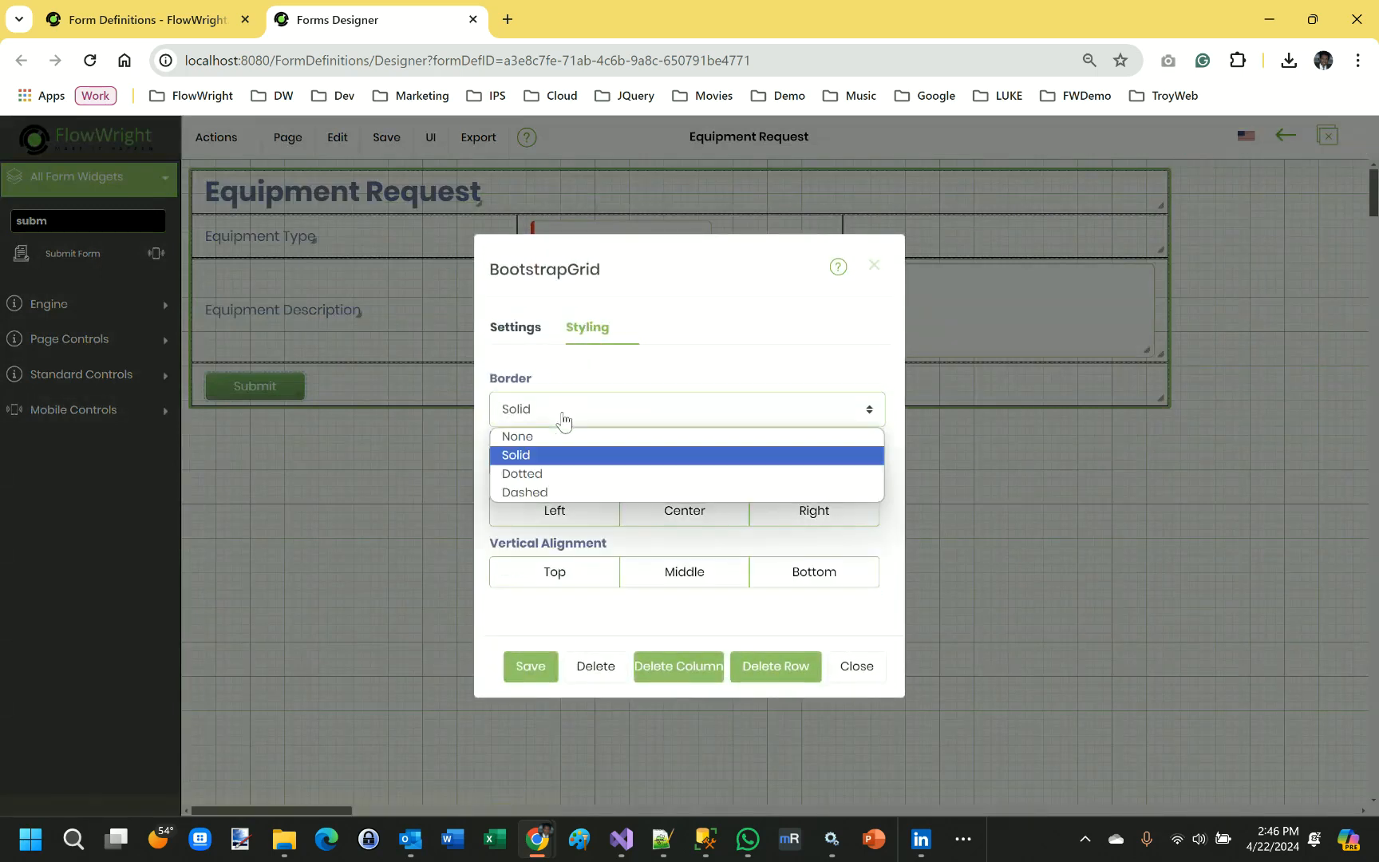
left_click(557, 436)
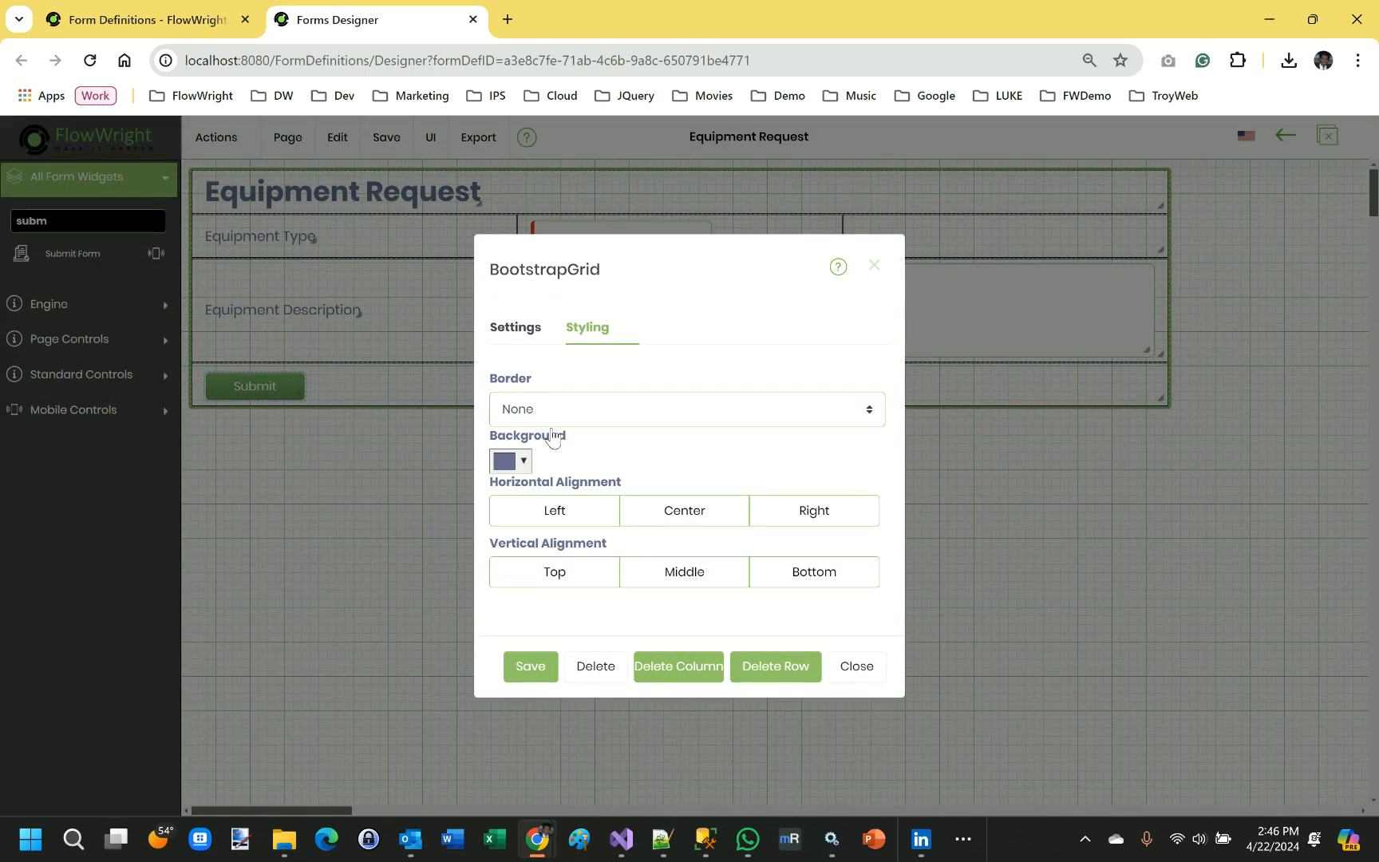
left_click(531, 667)
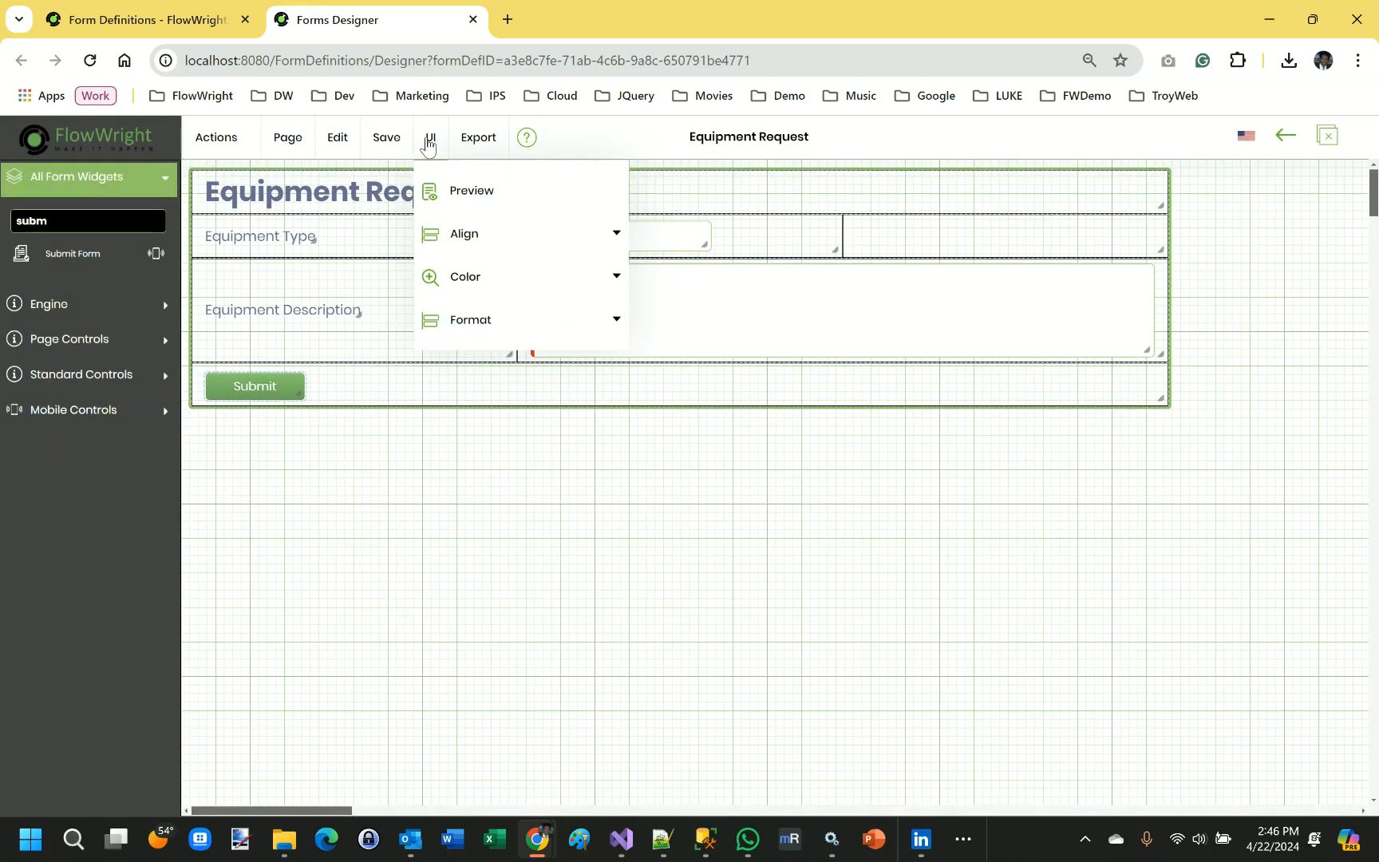
mouse_move(387, 145)
left_click(401, 199)
- Preview the form, checking its Equipment Type and Equipment Description fields, and close the preview
mouse_move(431, 138)
left_click(463, 192)
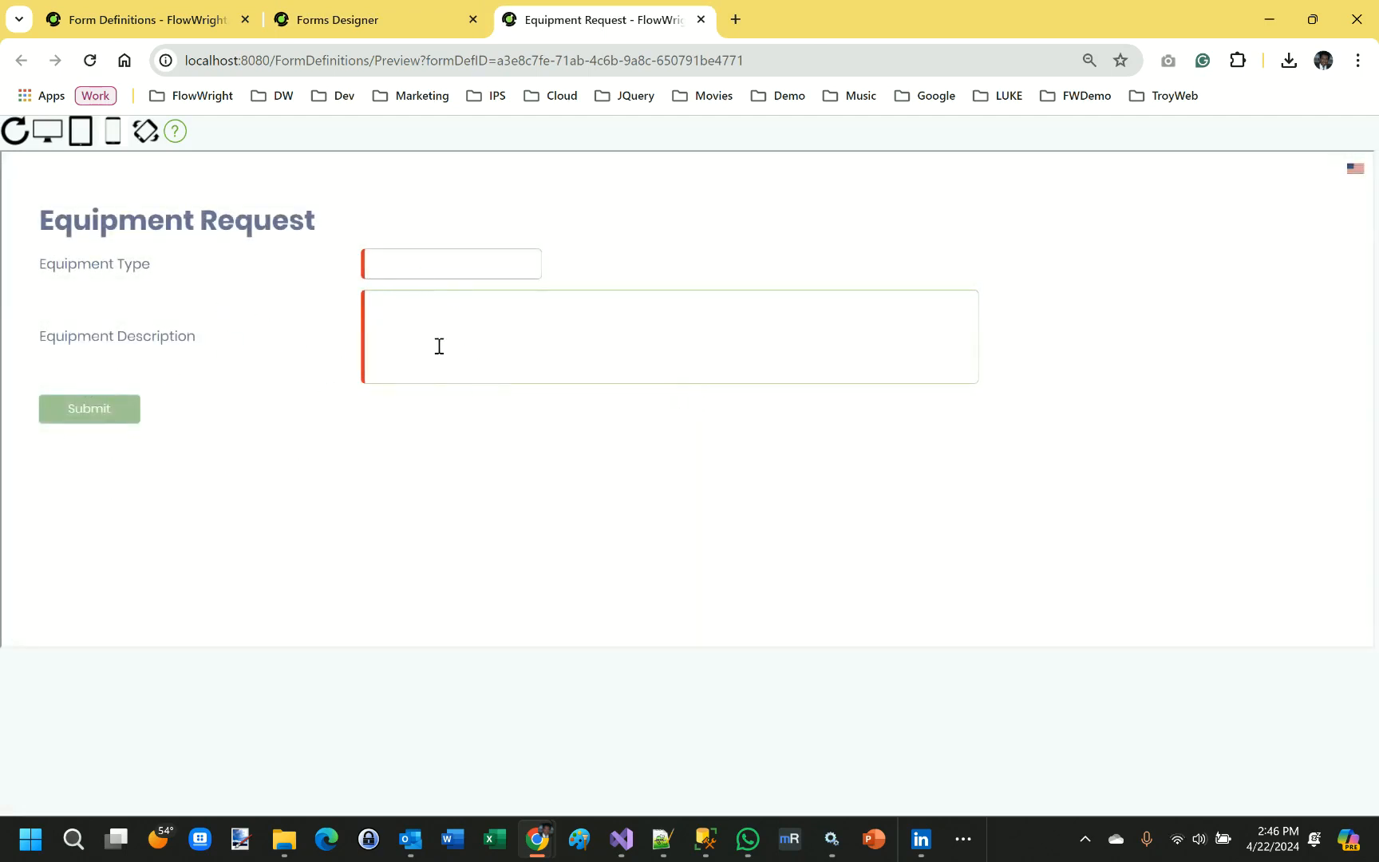
left_click(431, 267)
left_click(428, 330)
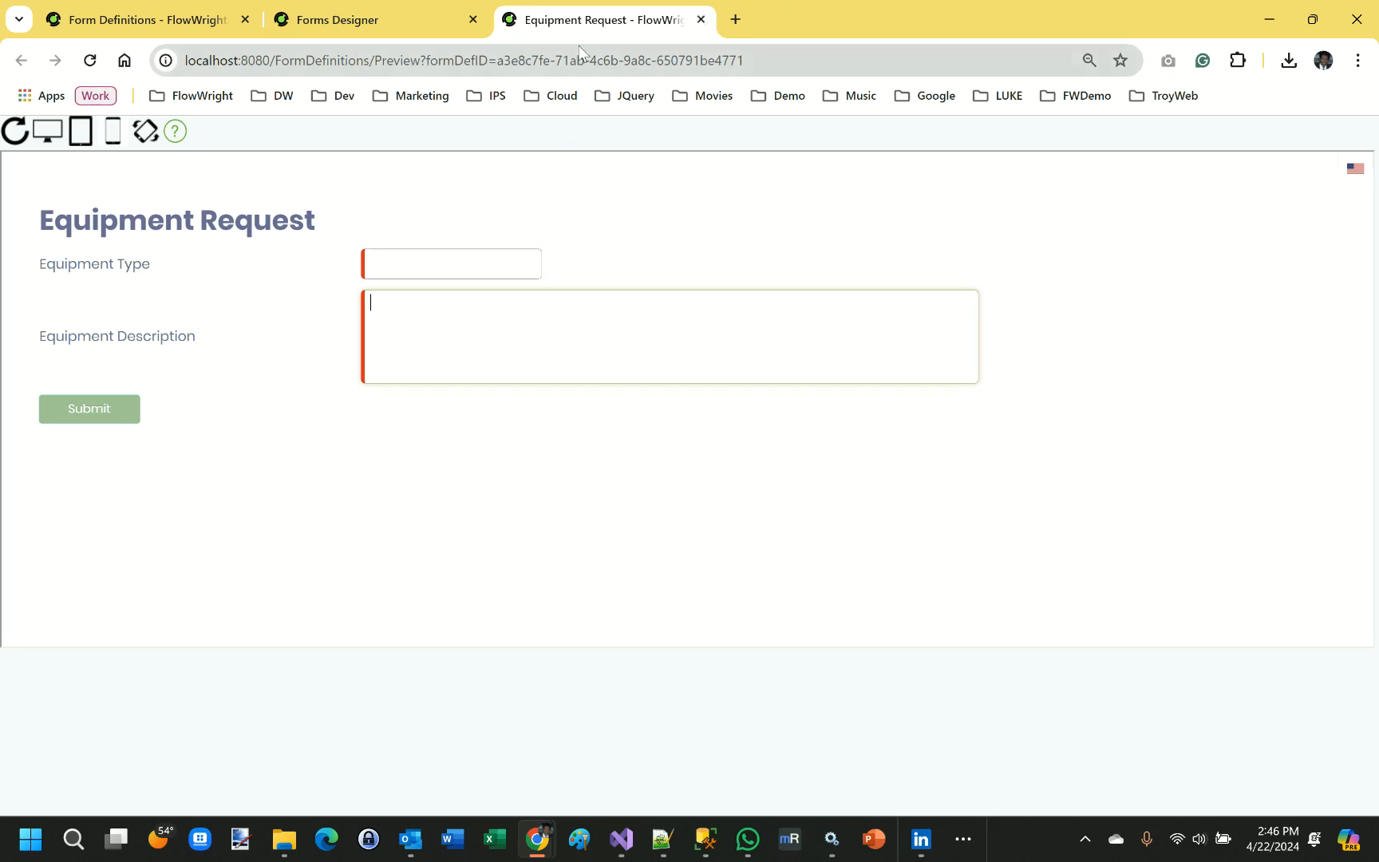
left_click(702, 20)
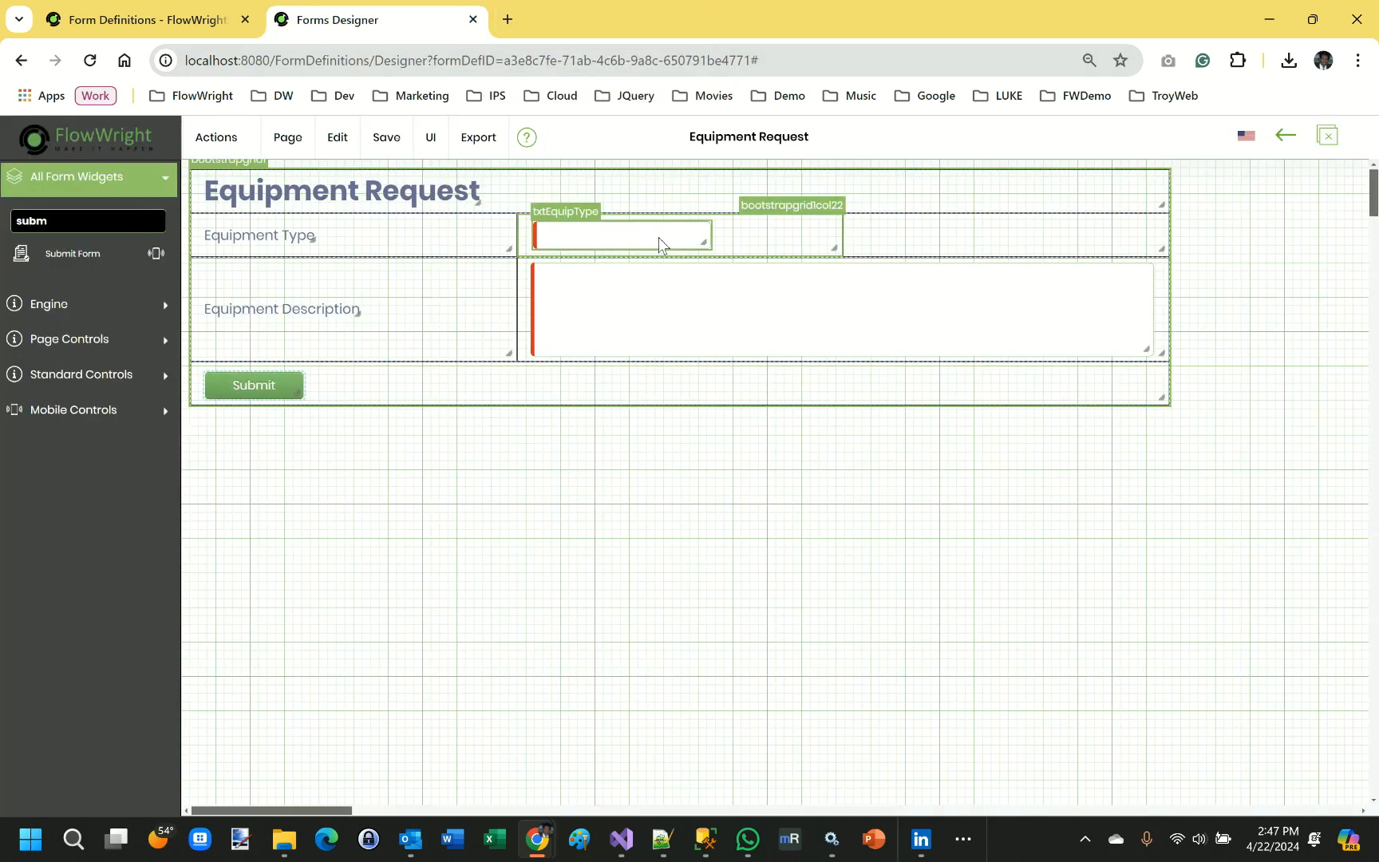
- Add one single-column row at the end of the grid, below the Submit button's row
right_click(734, 394)
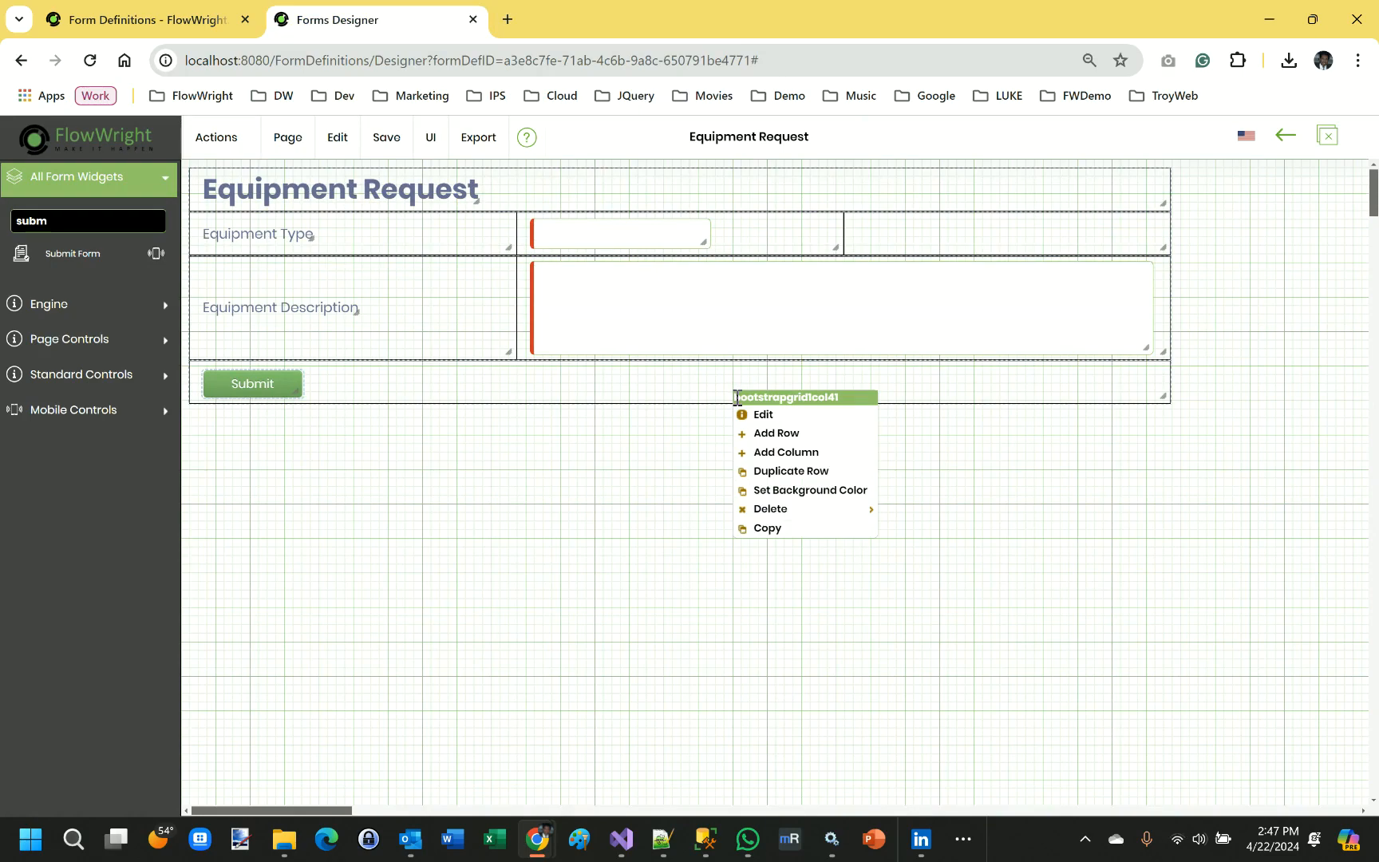
left_click(777, 433)
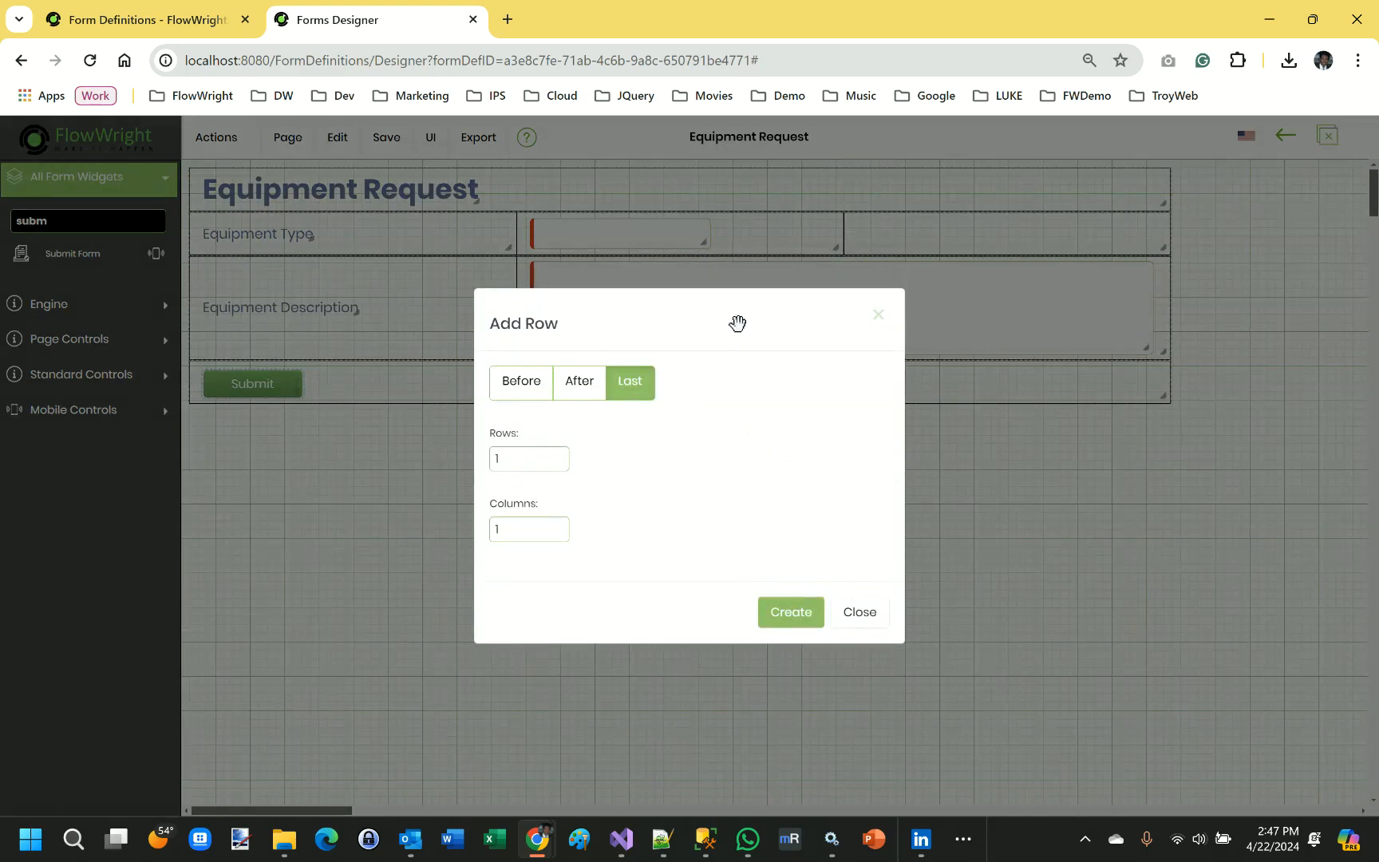
left_click(774, 614)
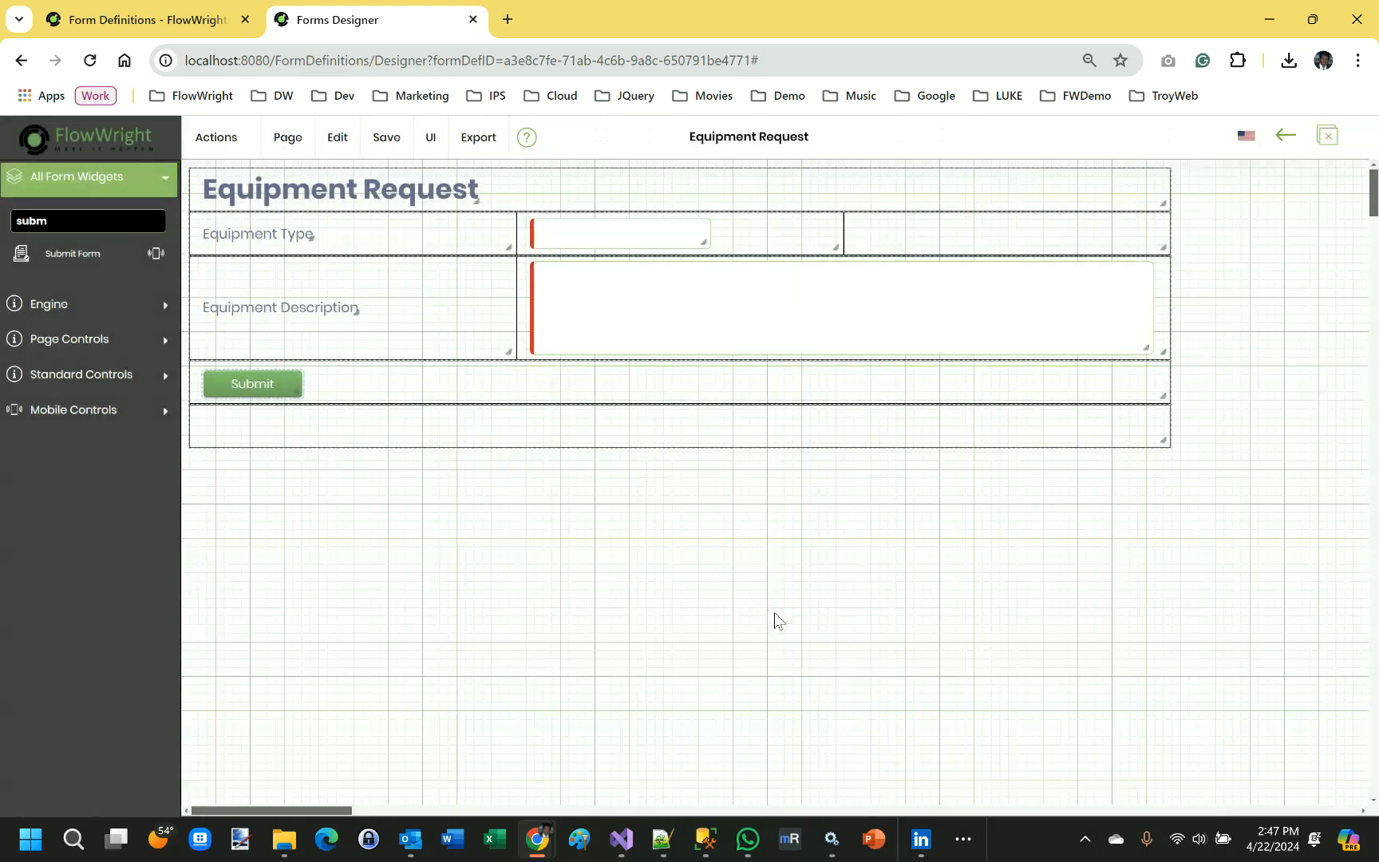
- Place a Text widget in the grid's new last row, with the ID txtStatus and the Hide option enabled
left_click_drag(83, 216, 3, 226)
type("text")
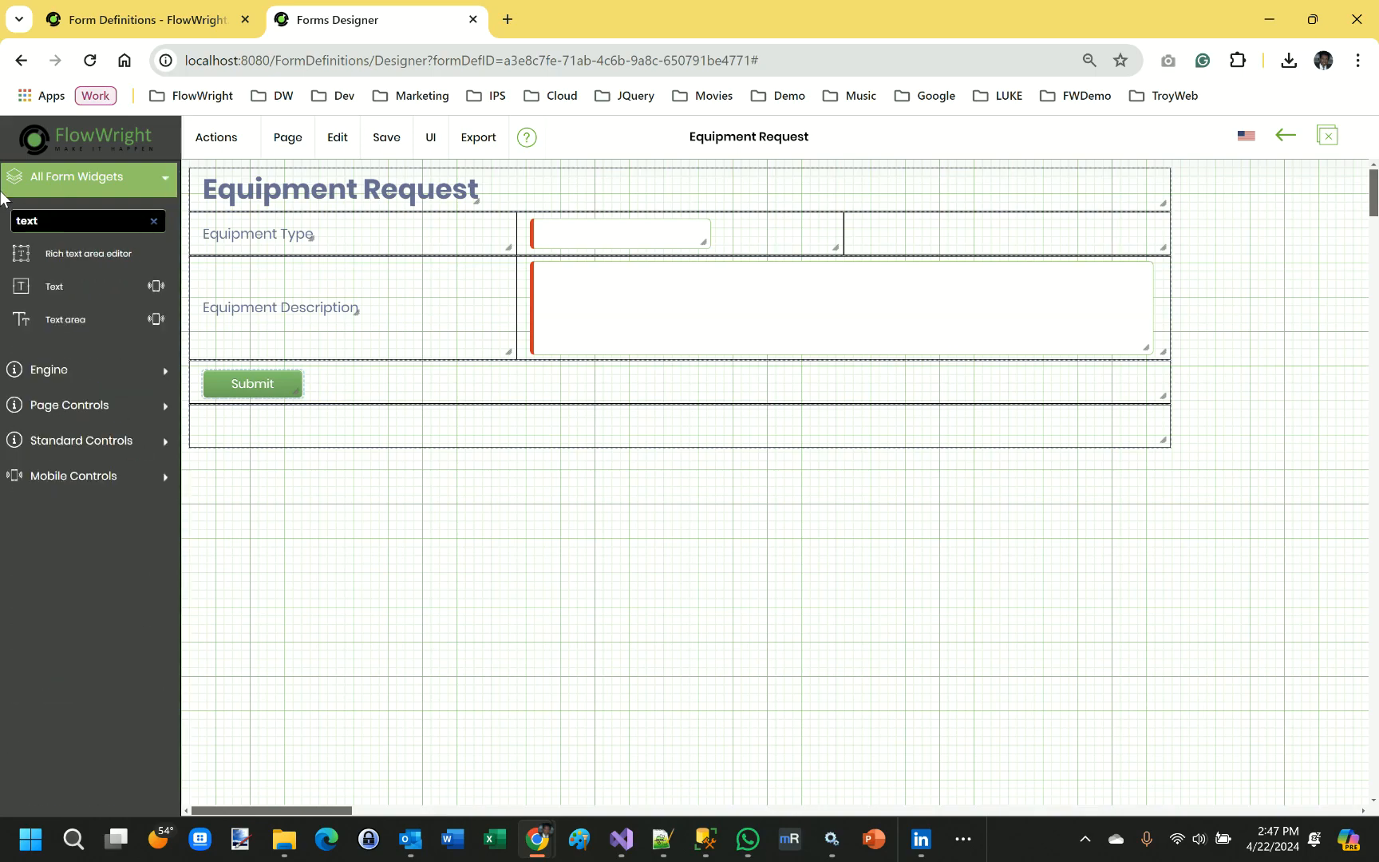
left_click_drag(78, 286, 231, 409)
double_click(253, 419)
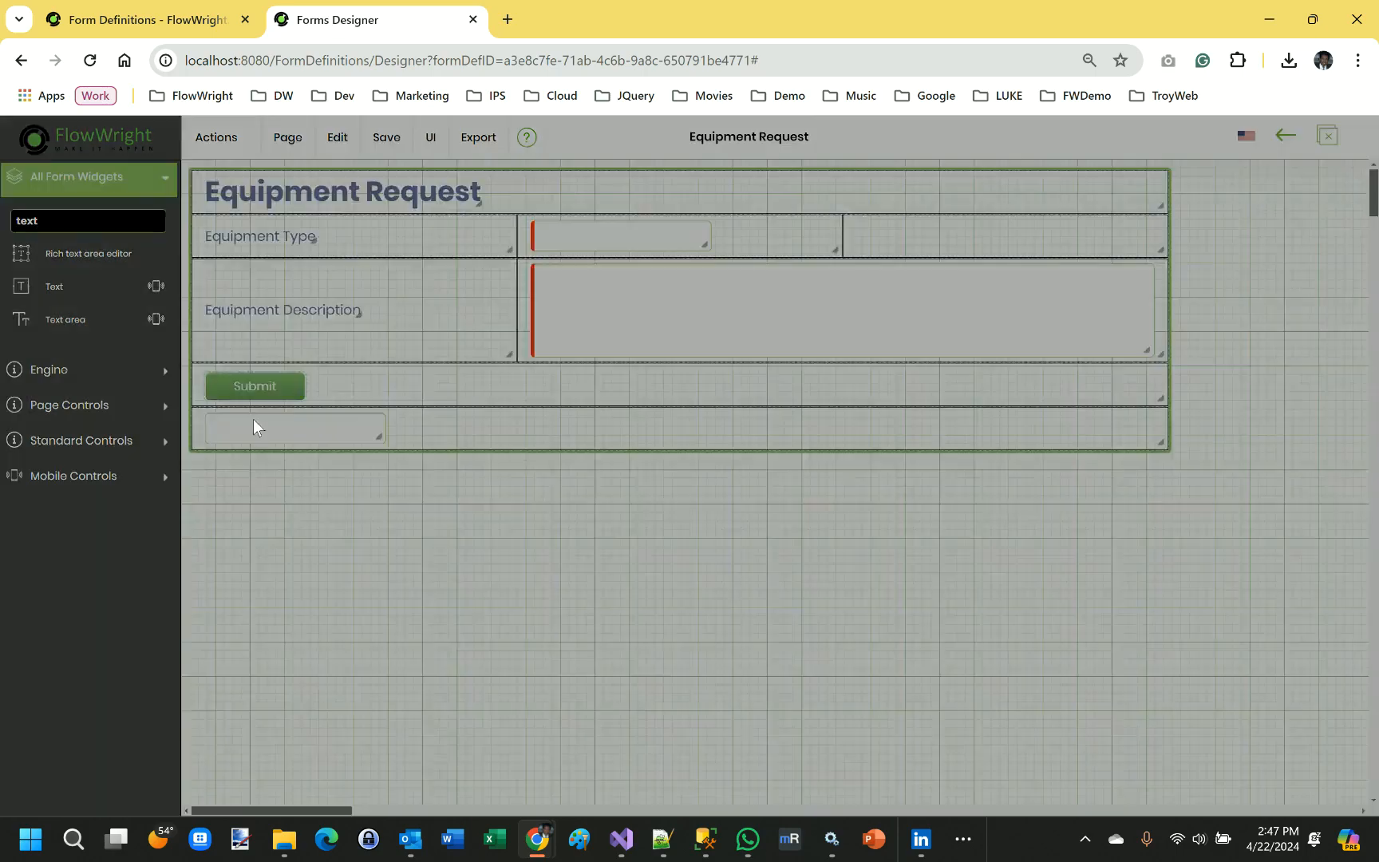
left_click_drag(542, 393, 437, 388)
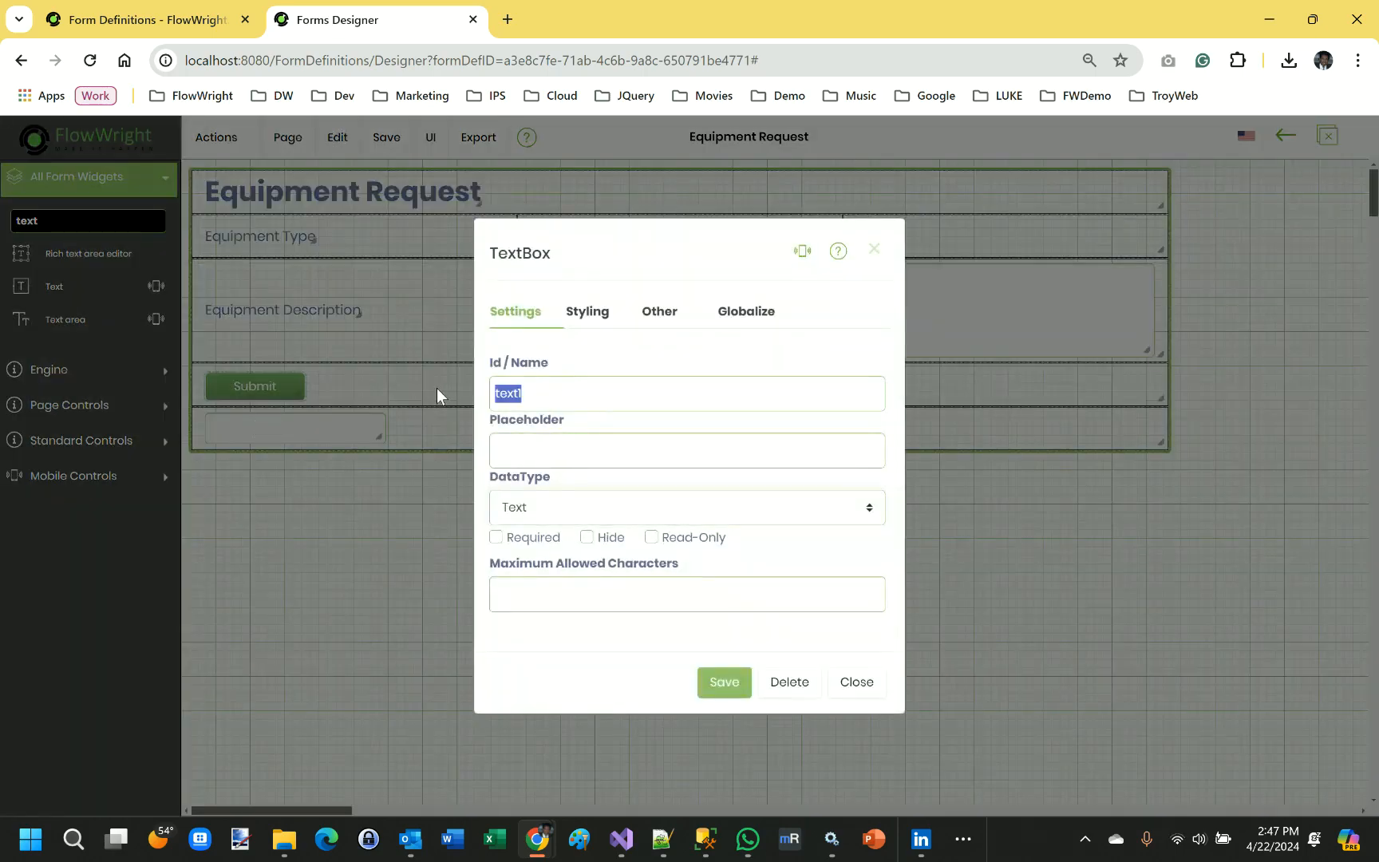
type("txtStatus")
left_click(614, 545)
left_click(723, 681)
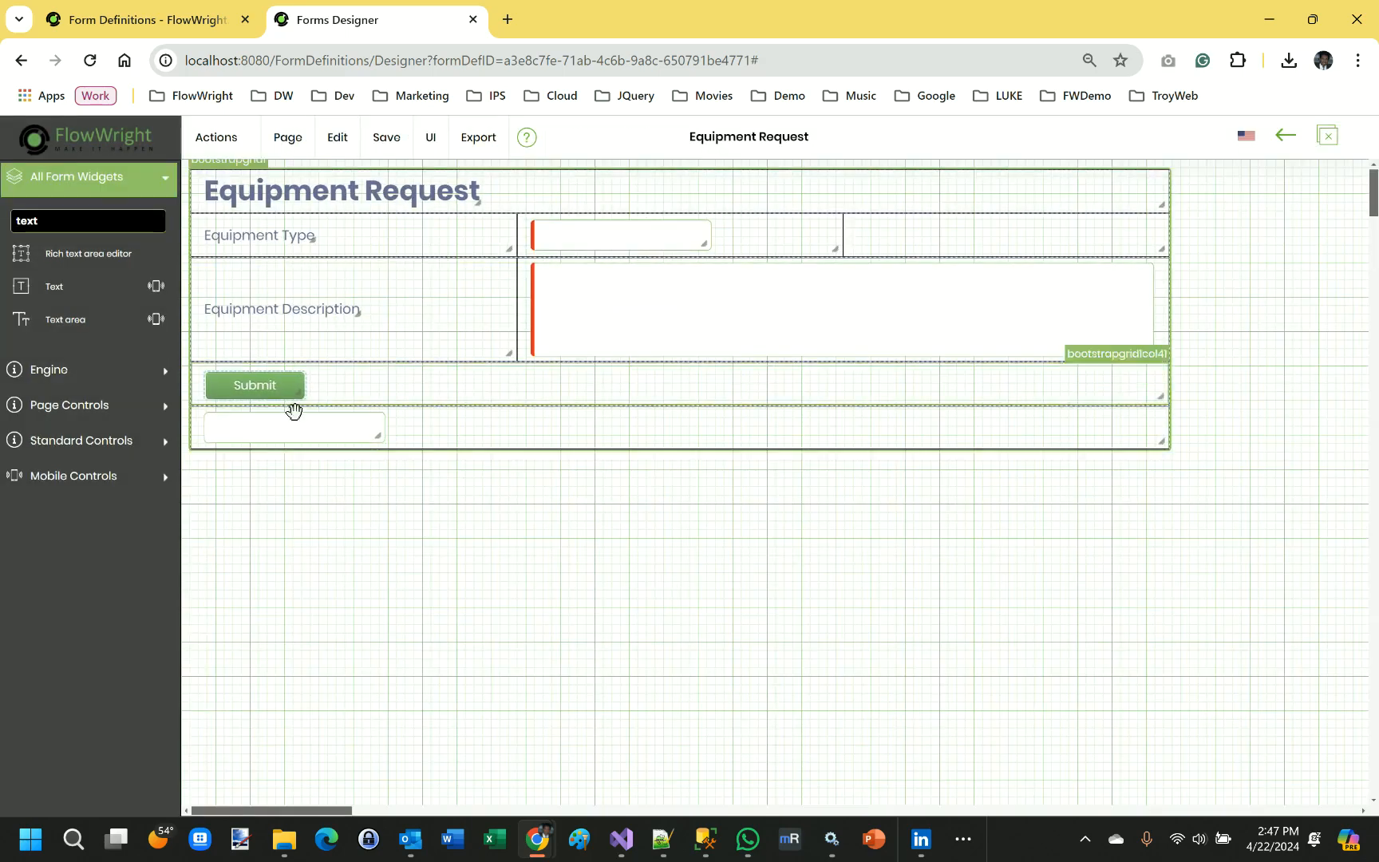
- Save the Equipment Request form and close the form designer
mouse_move(430, 151)
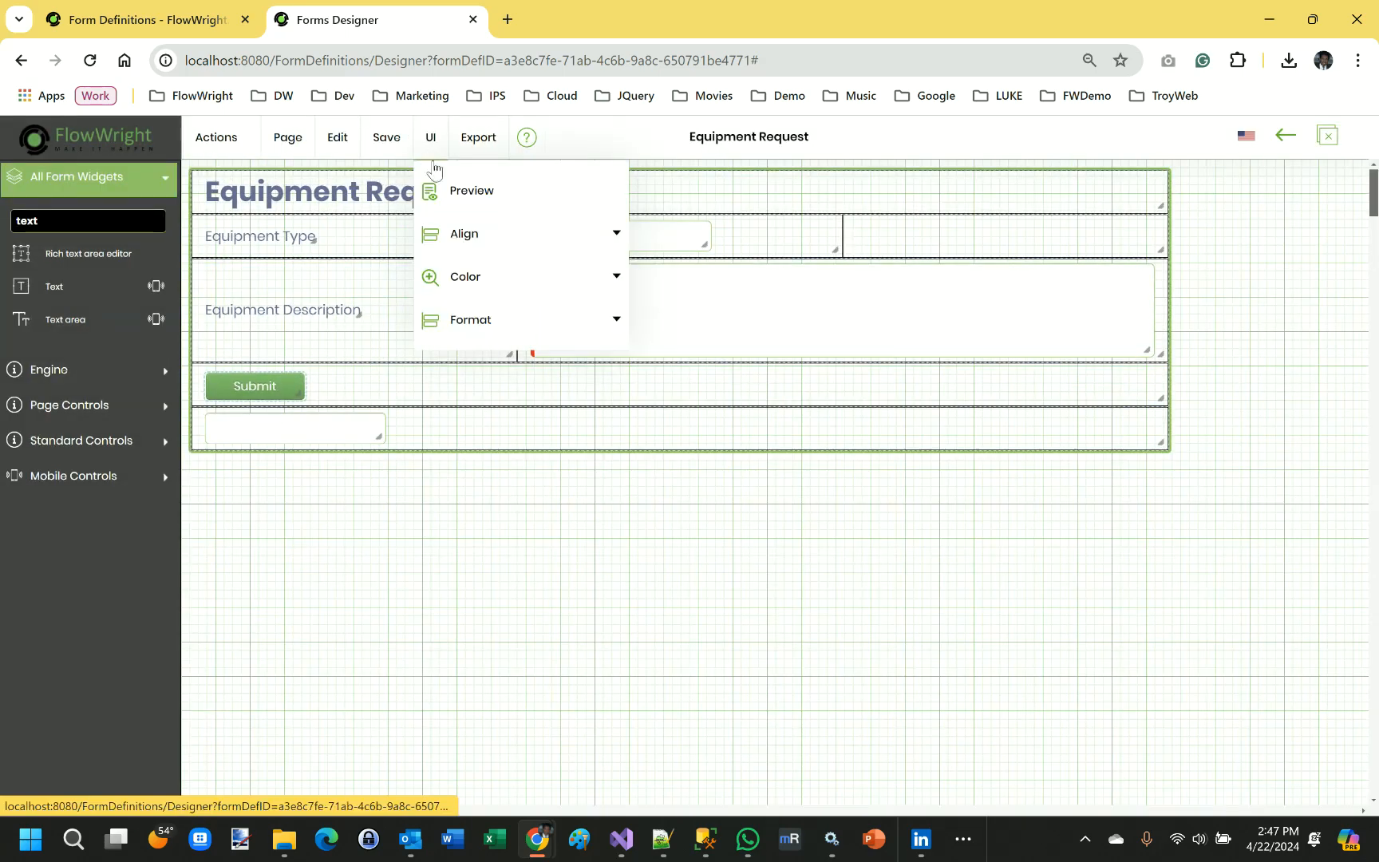
left_click(401, 192)
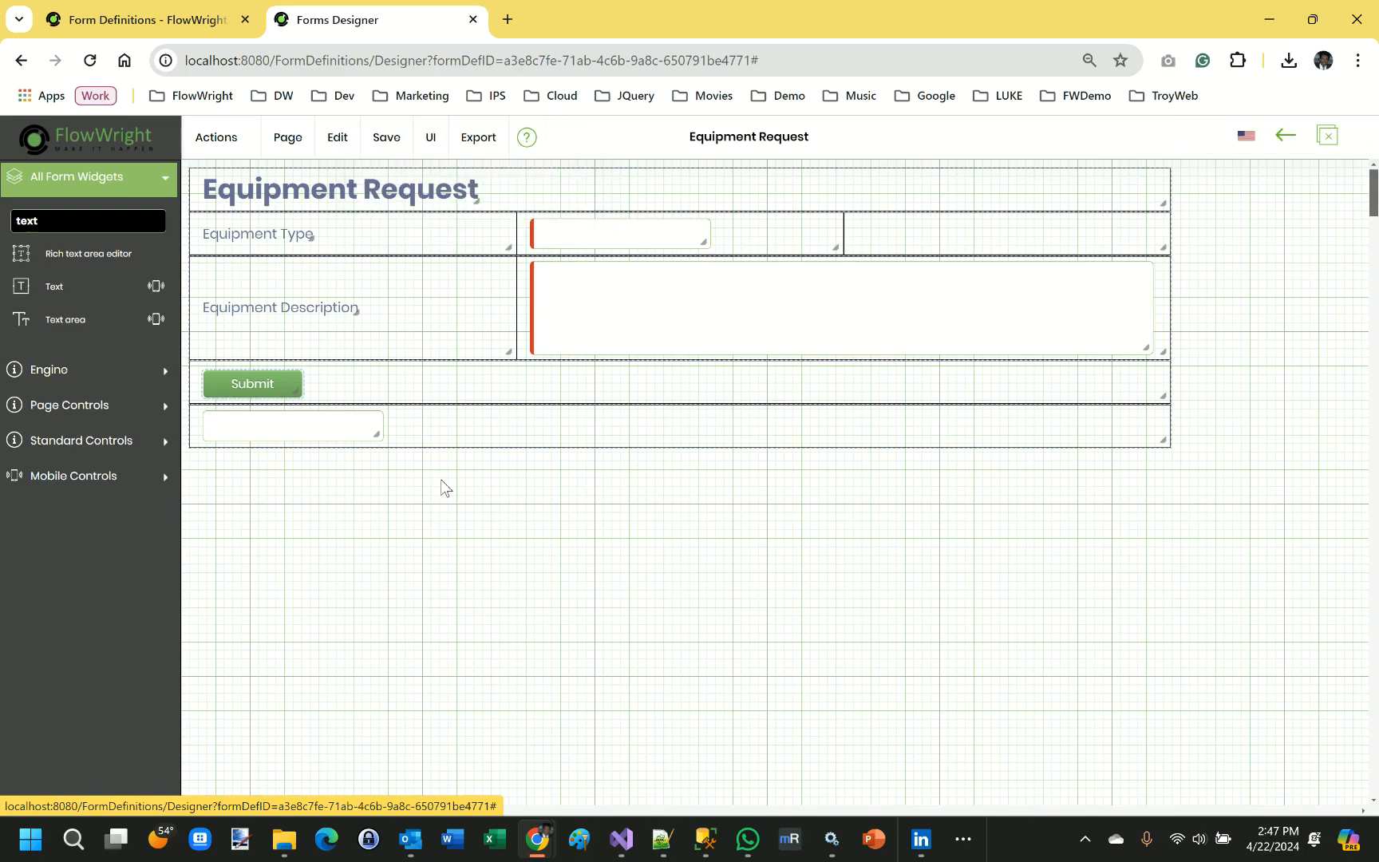
mouse_move(383, 142)
left_click(402, 199)
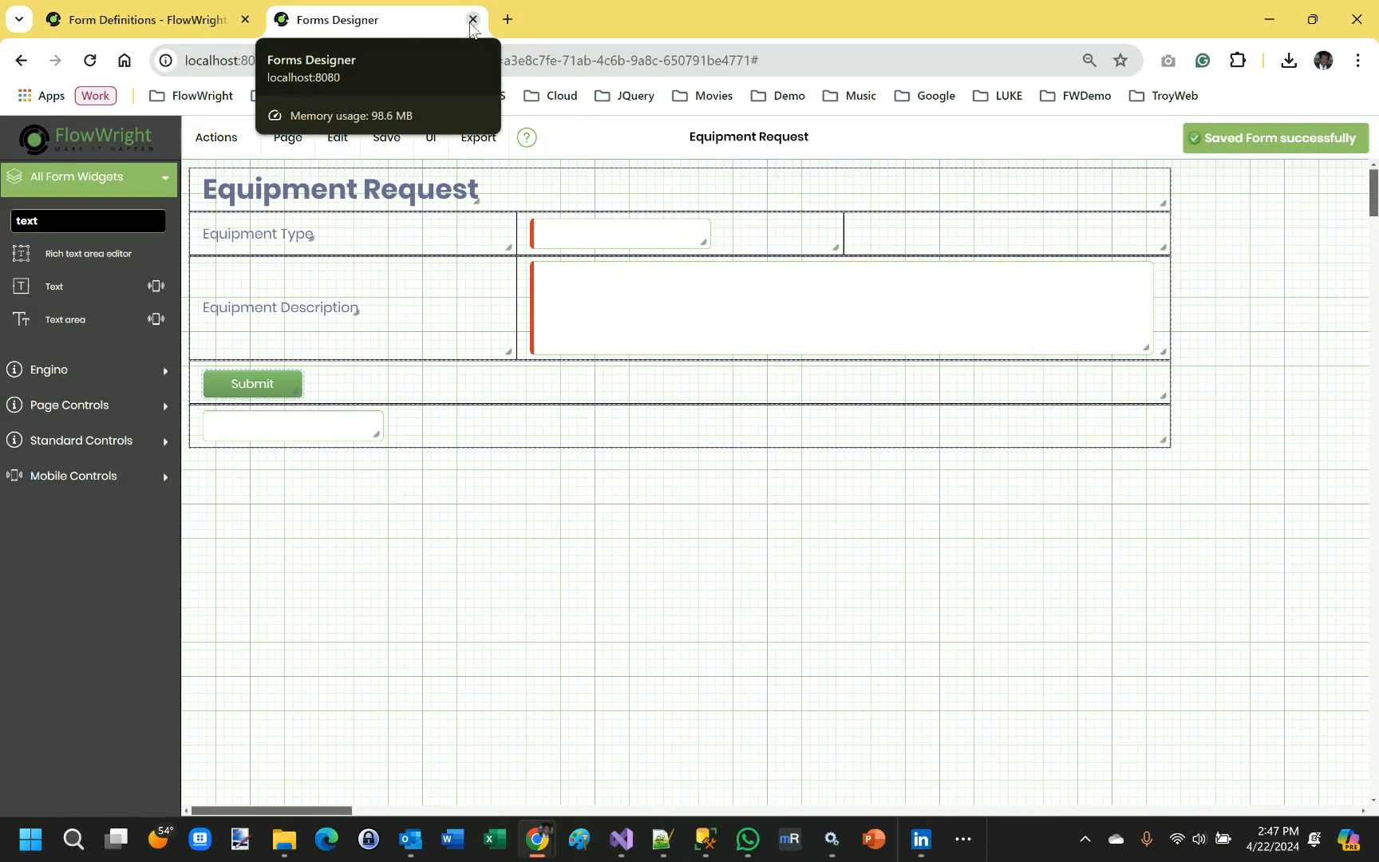
left_click(472, 20)
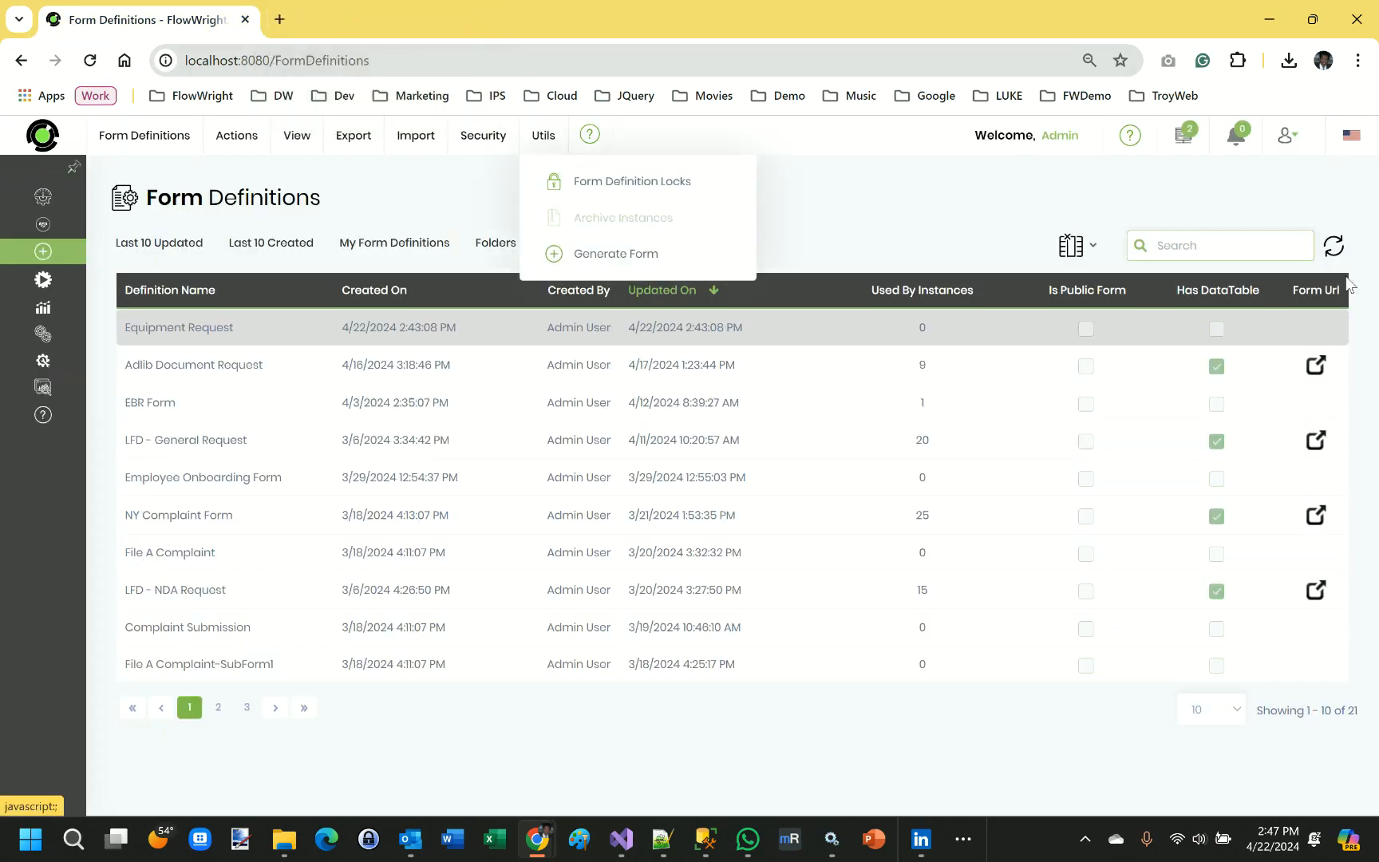
- Open the data table configuration of the Equipment Request form and check the existing tables offered as targets
mouse_move(243, 142)
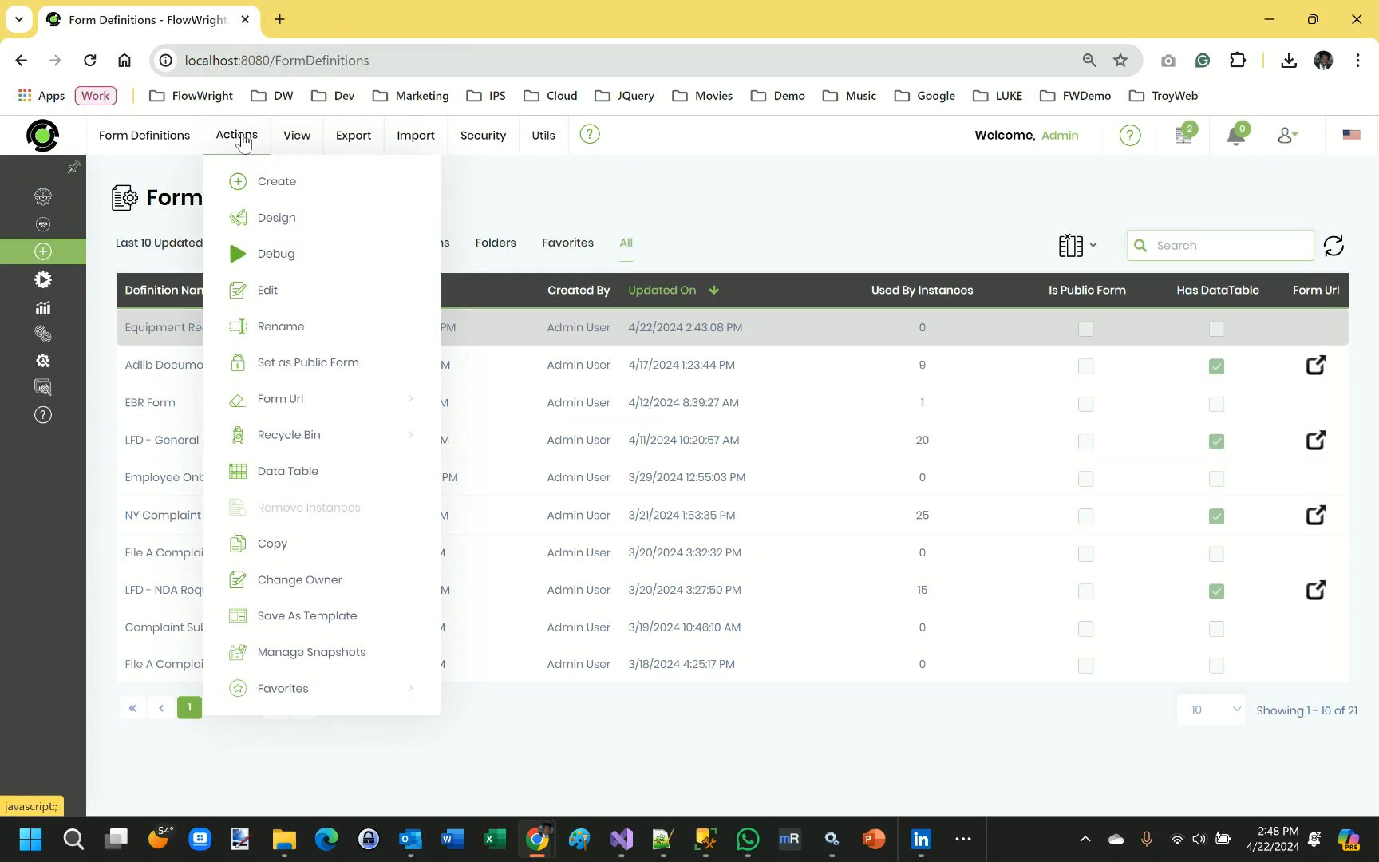
left_click(313, 480)
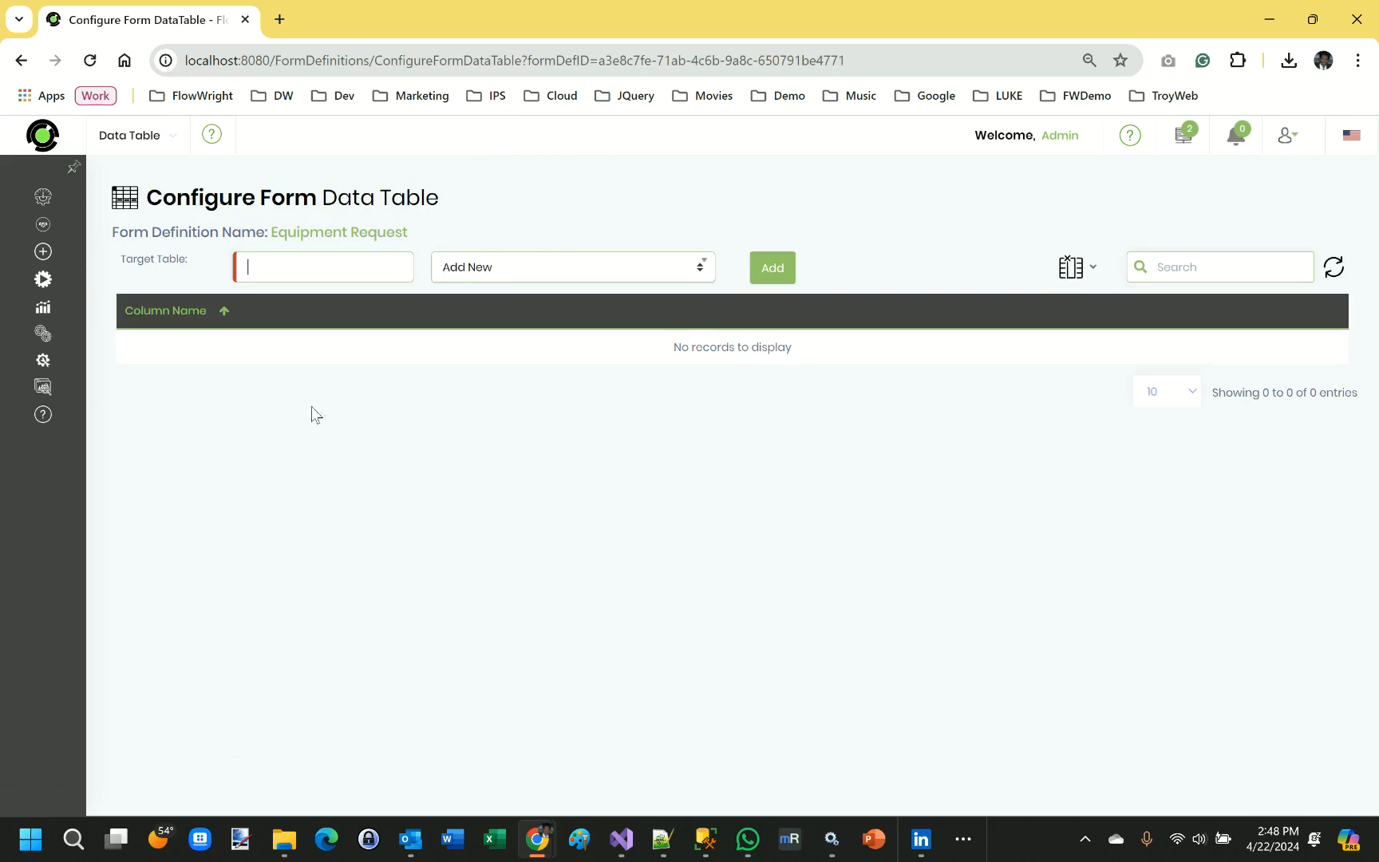
left_click(339, 269)
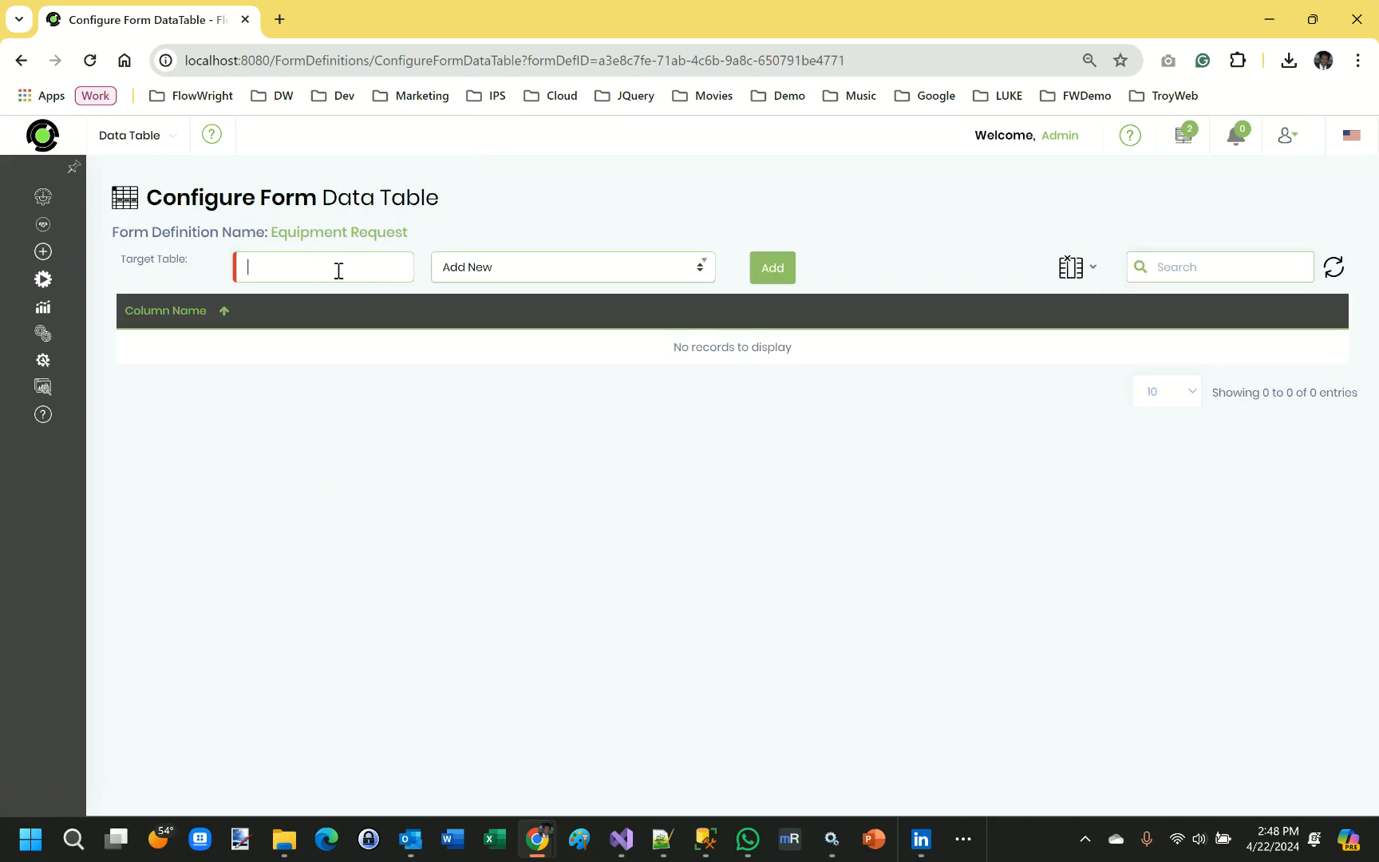
left_click(544, 275)
left_click(545, 265)
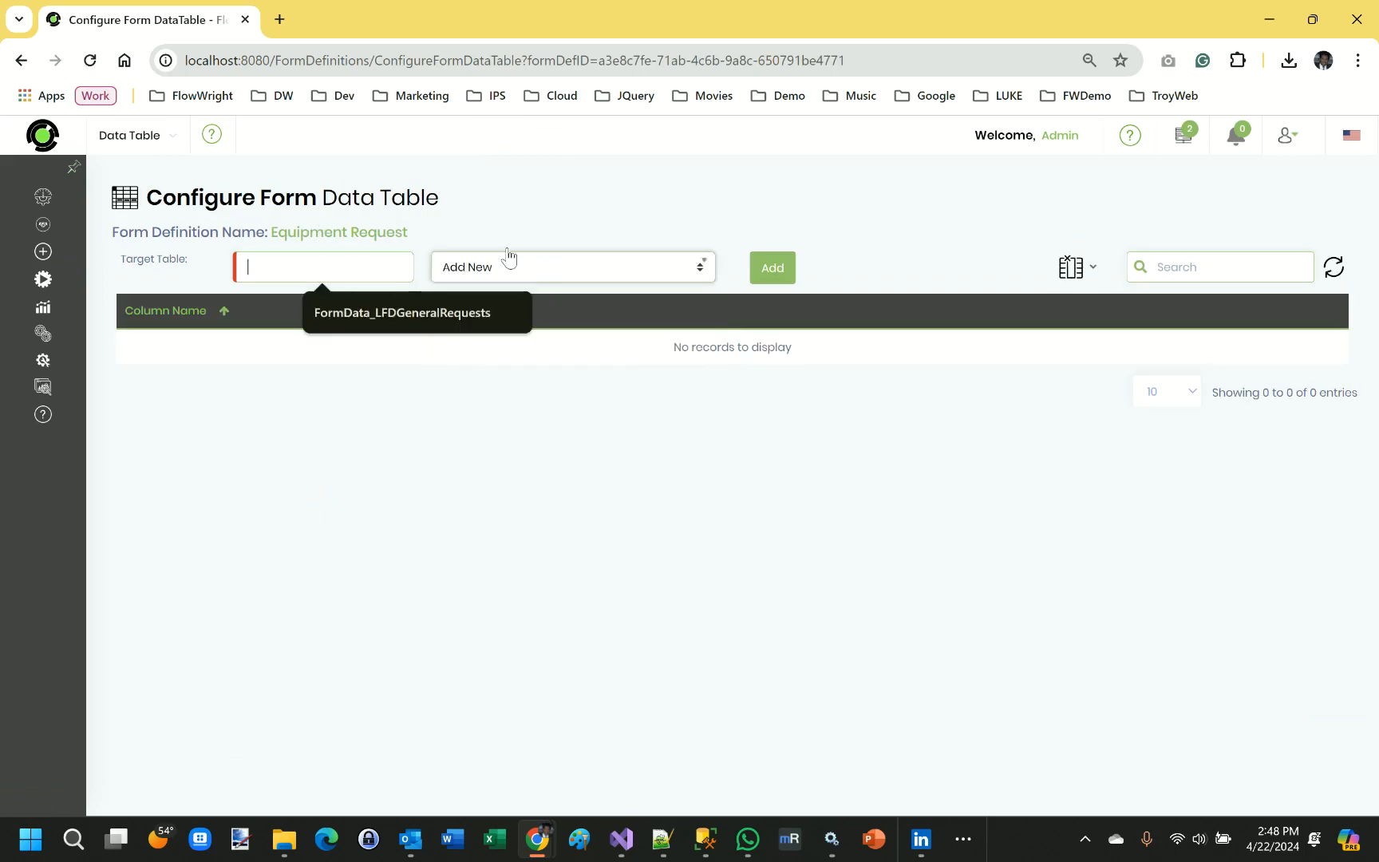
left_click(285, 261)
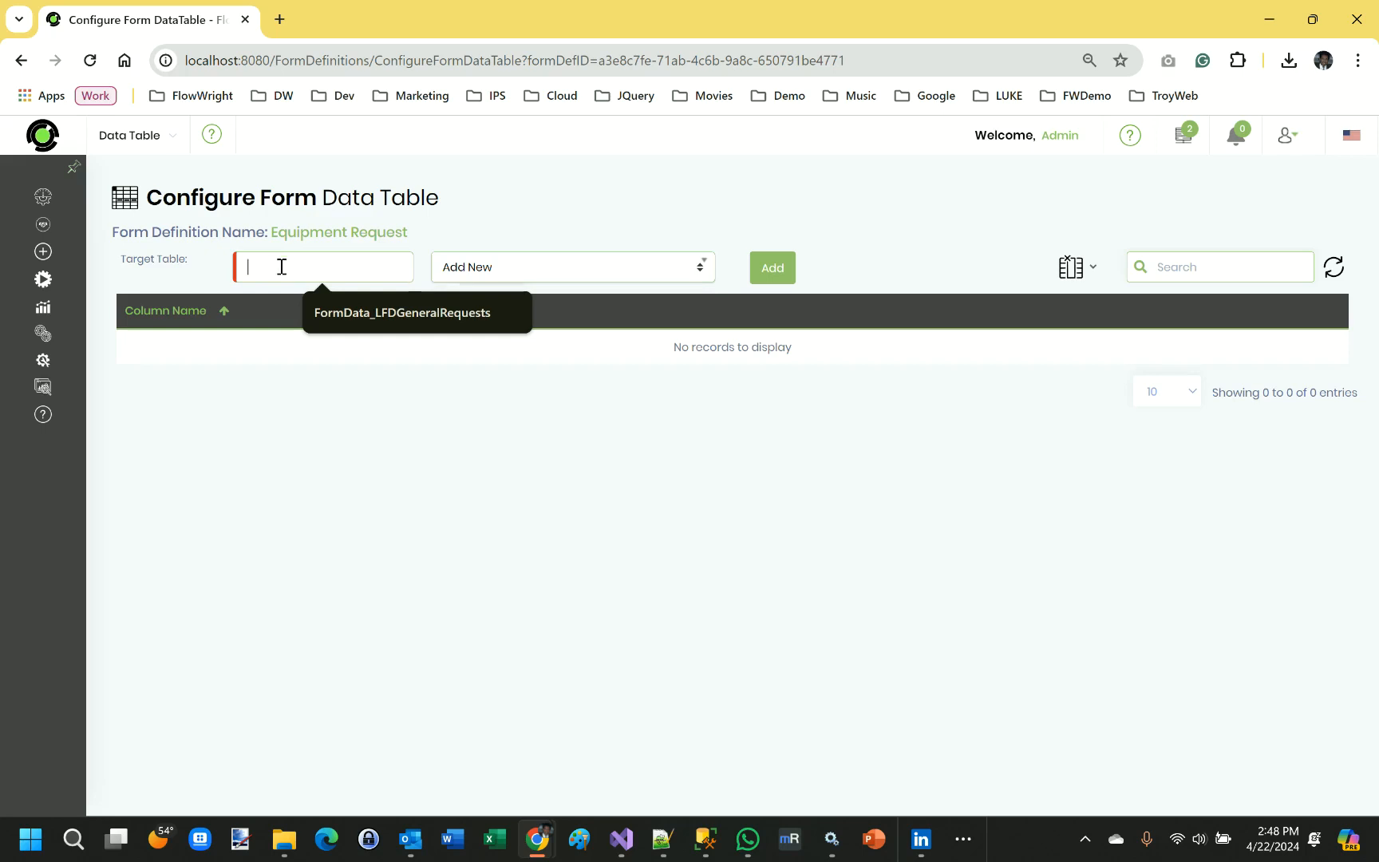
left_click(600, 273)
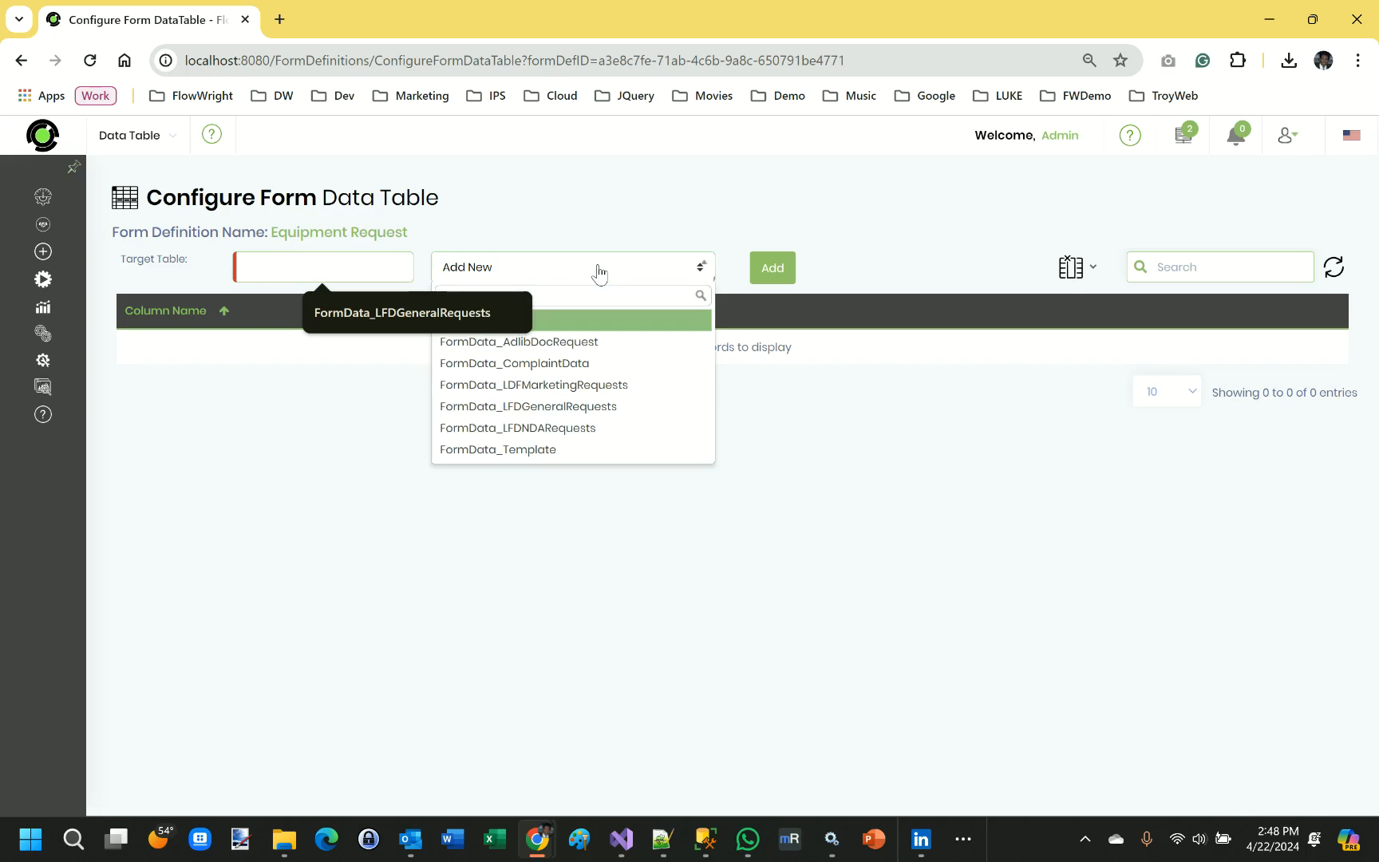
left_click(599, 272)
- Add a new target data table named EquipmentRequests for the form and review all of its columns
left_click(276, 266)
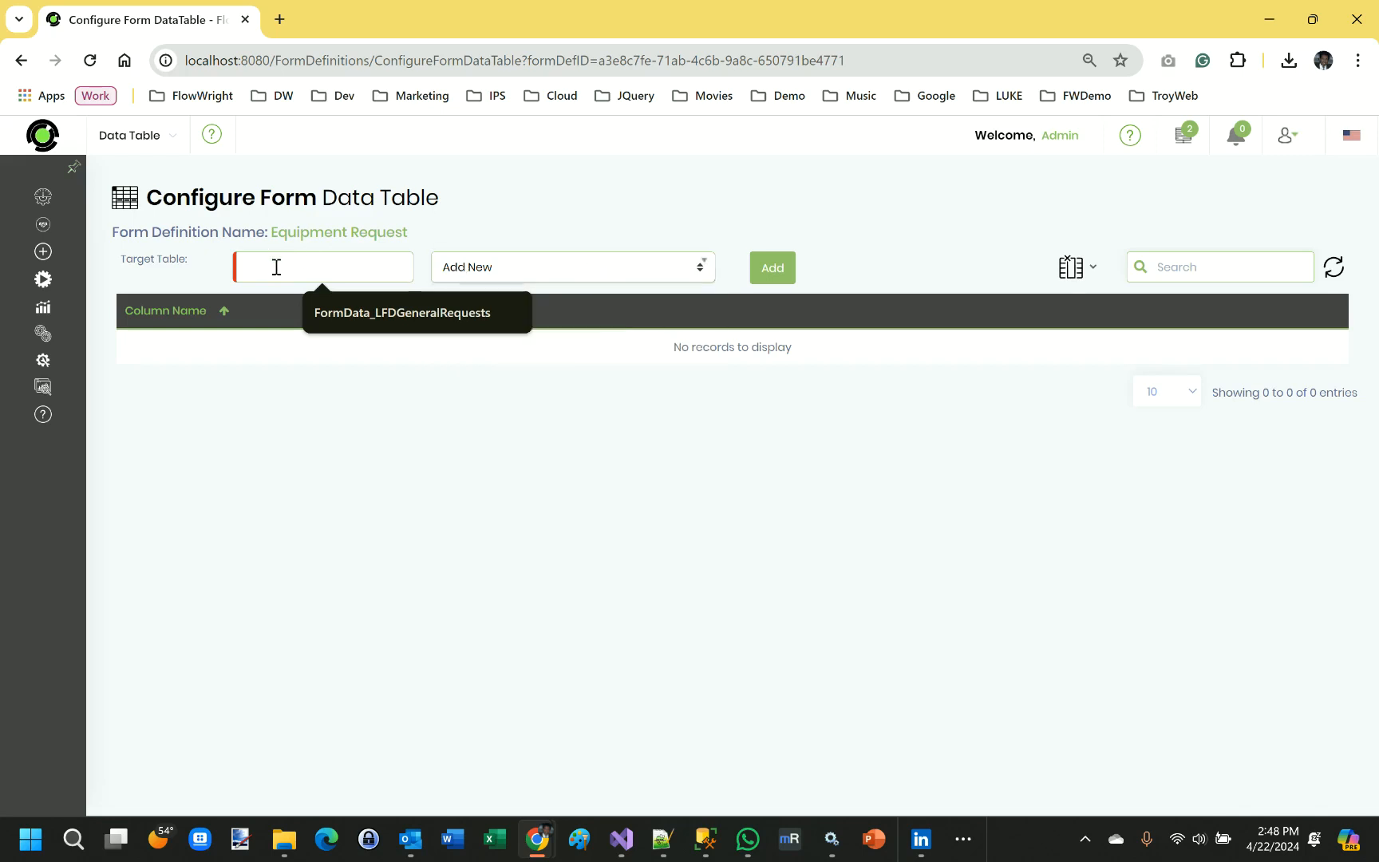
type("E")
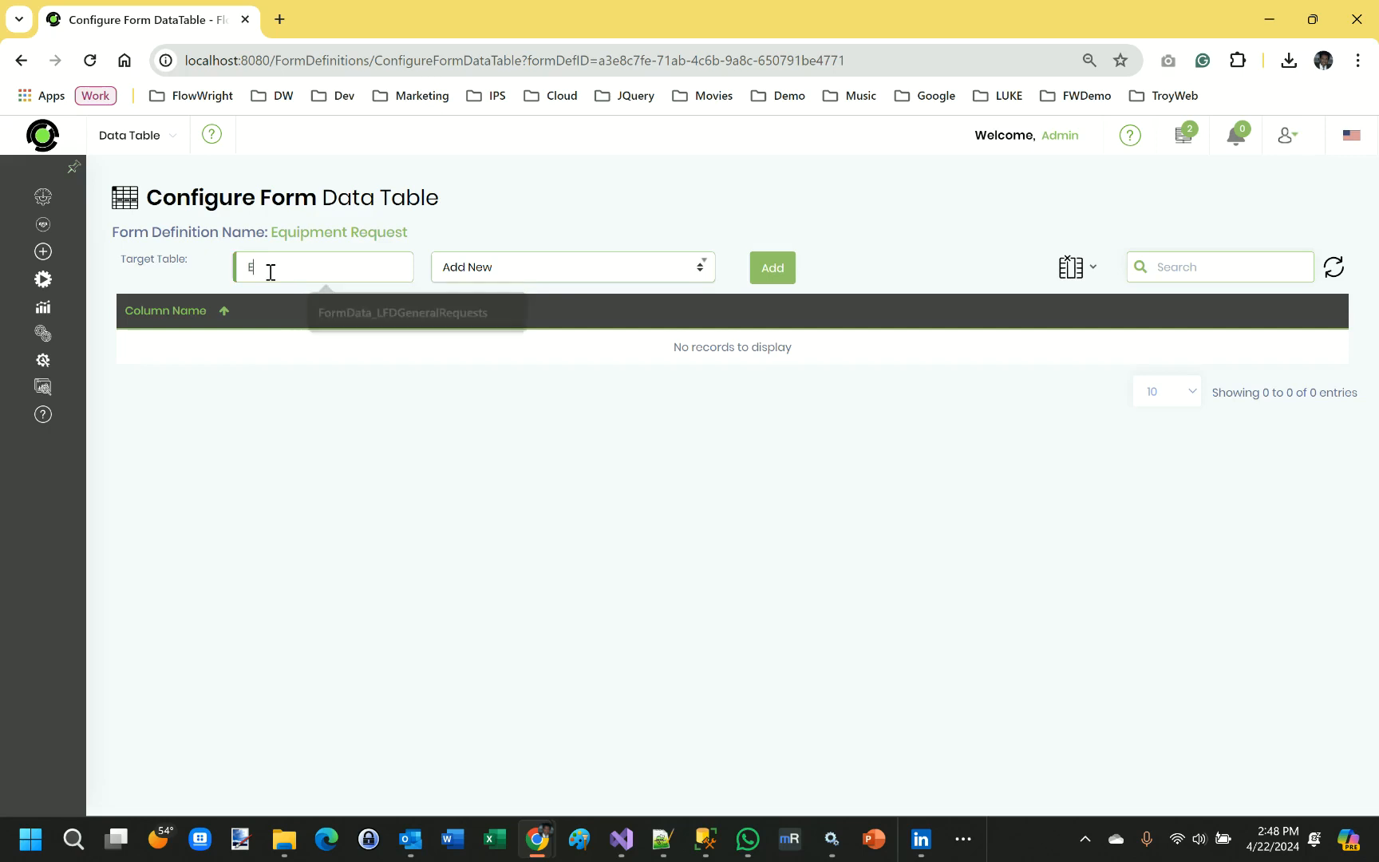
type("quipment")
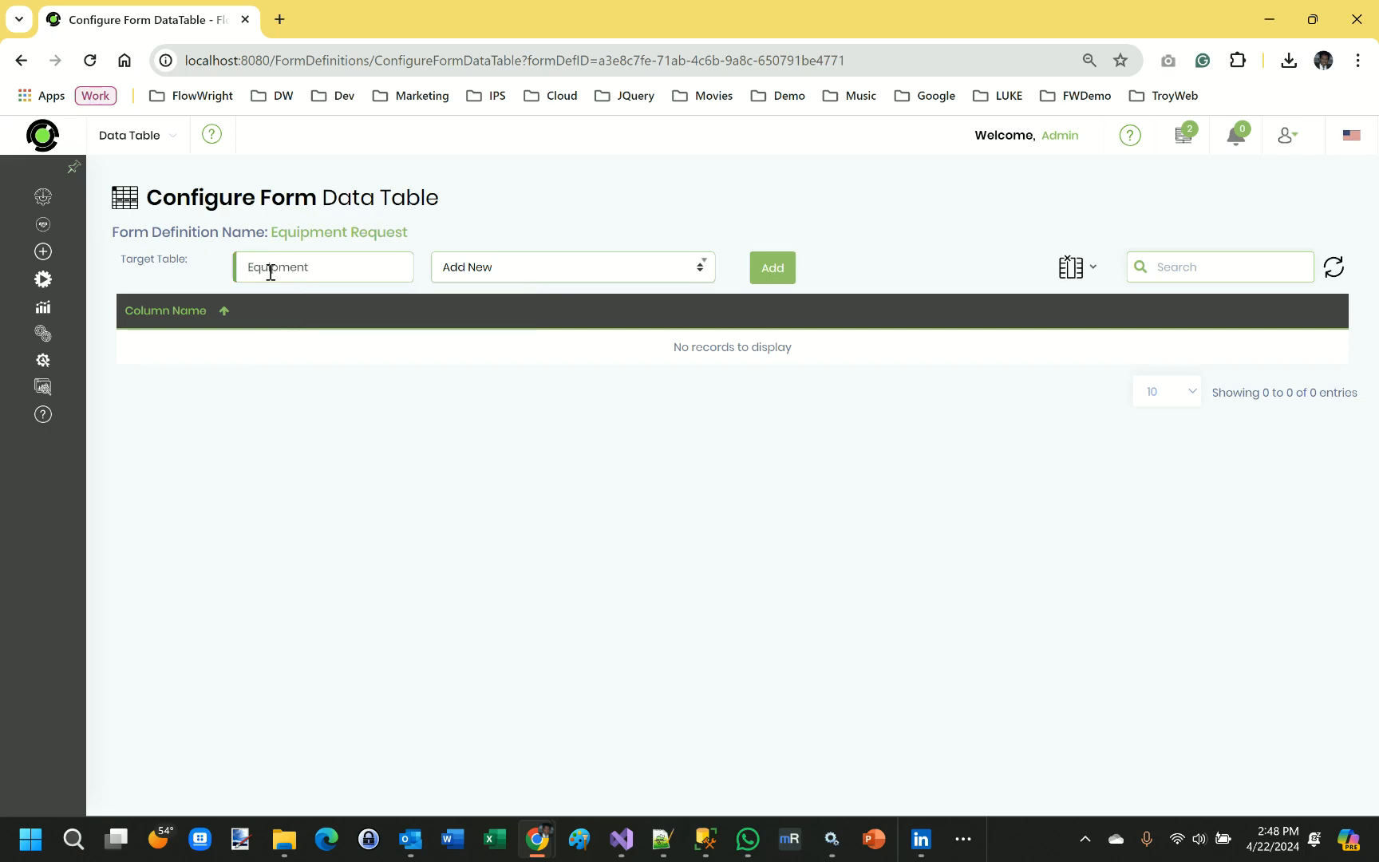
type("Requests")
left_click(765, 271)
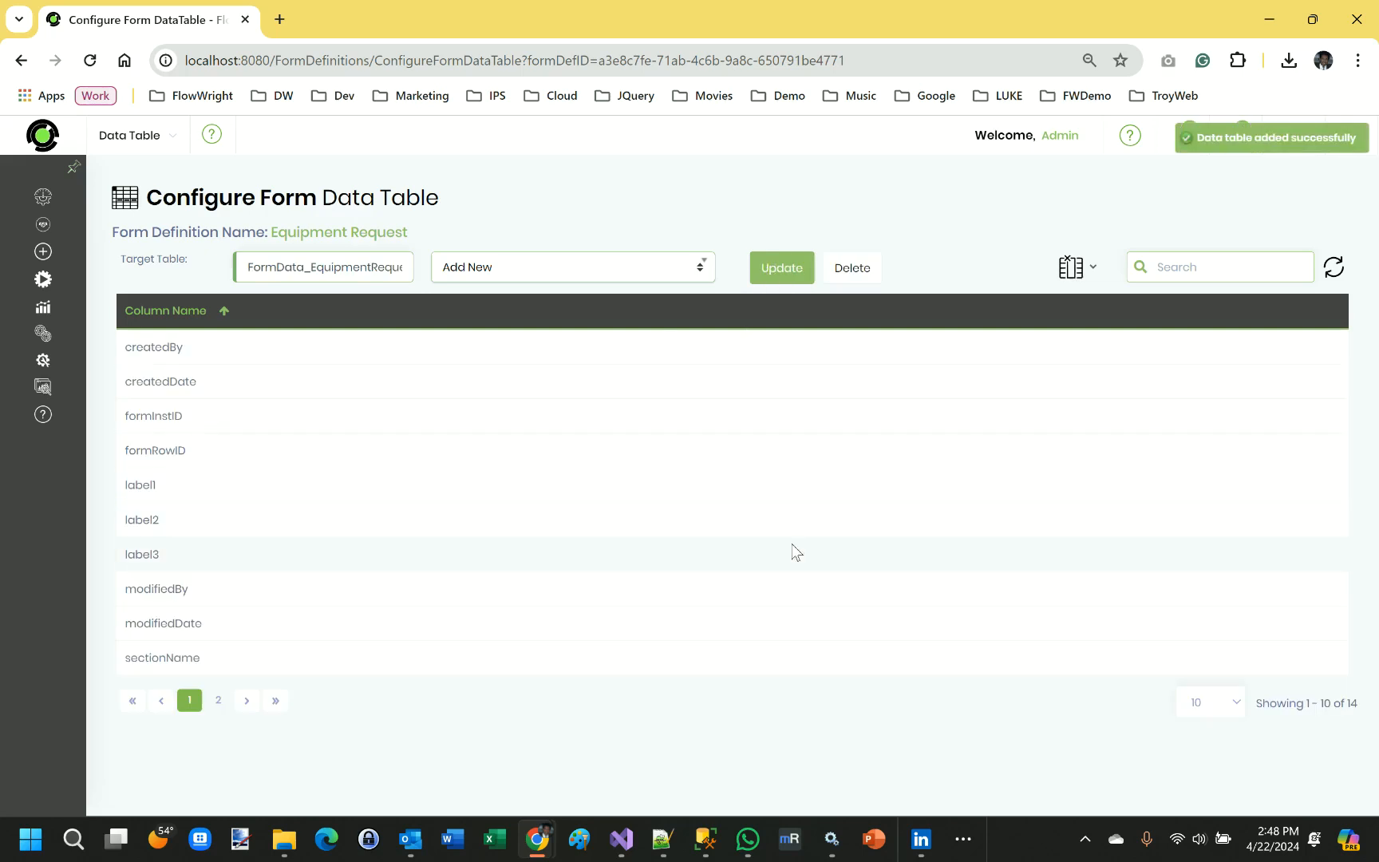
left_click(218, 700)
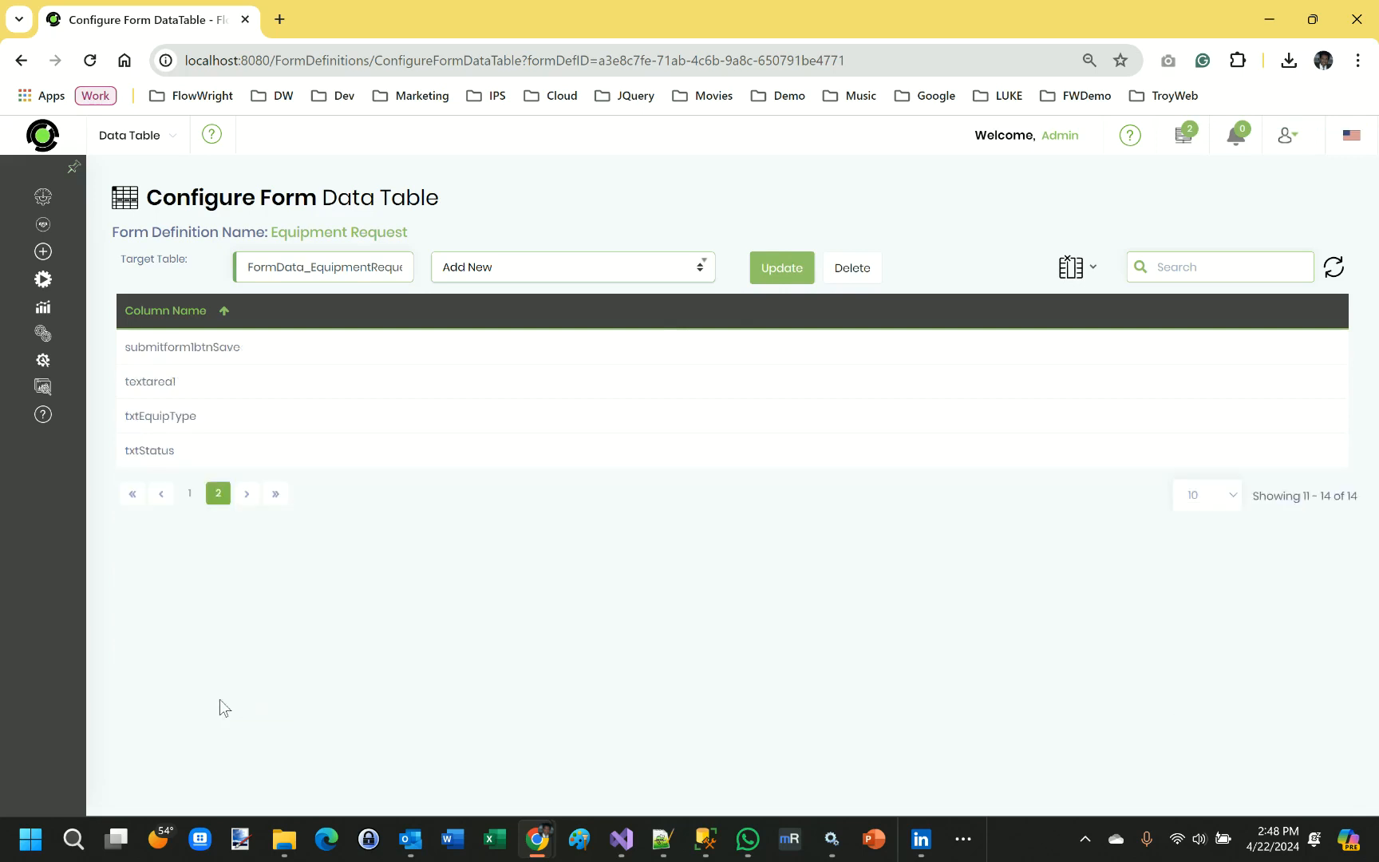
left_click(189, 494)
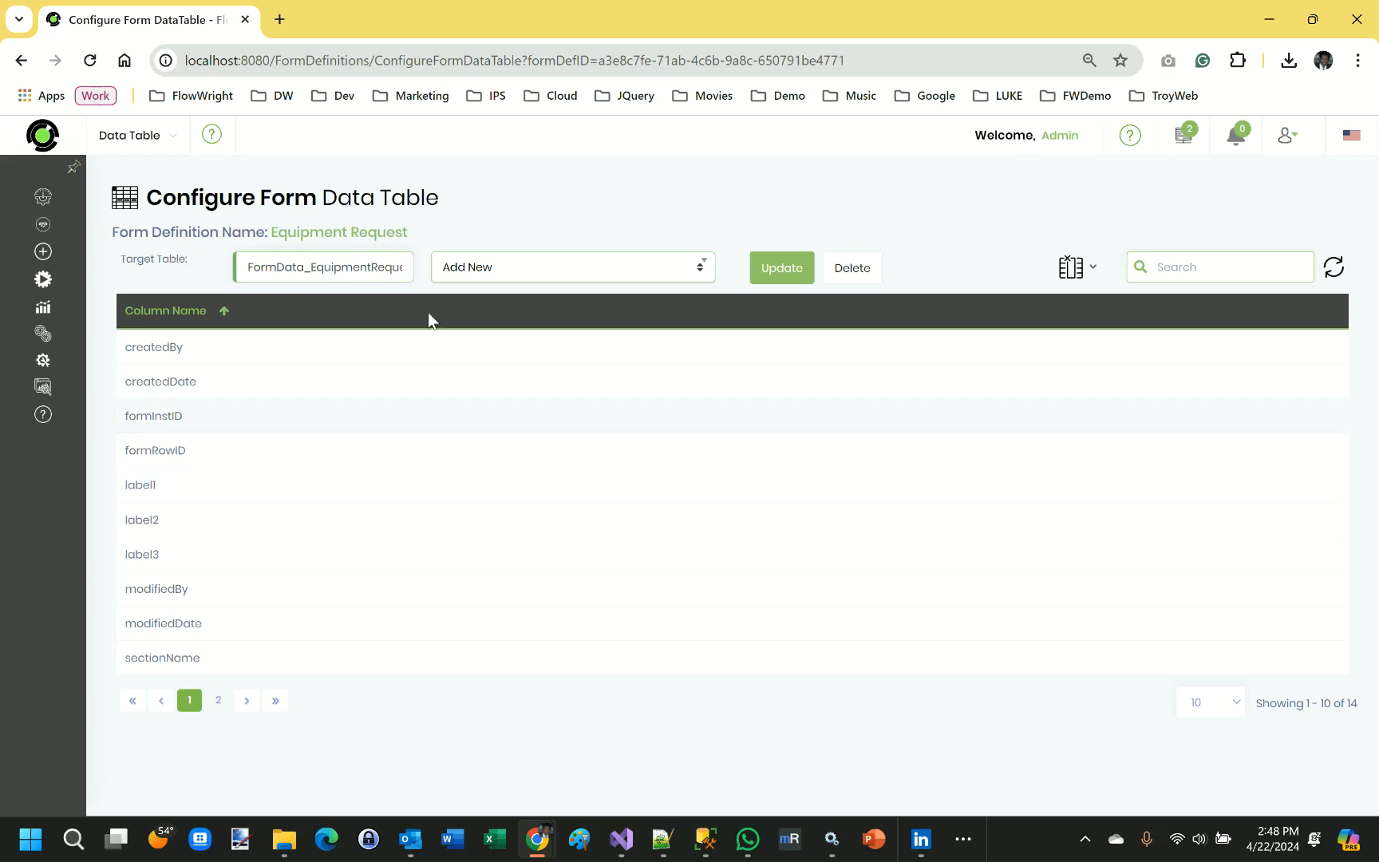
- Create a process definition named "Equipment Request Process" and have it open in the process designer
mouse_move(39, 260)
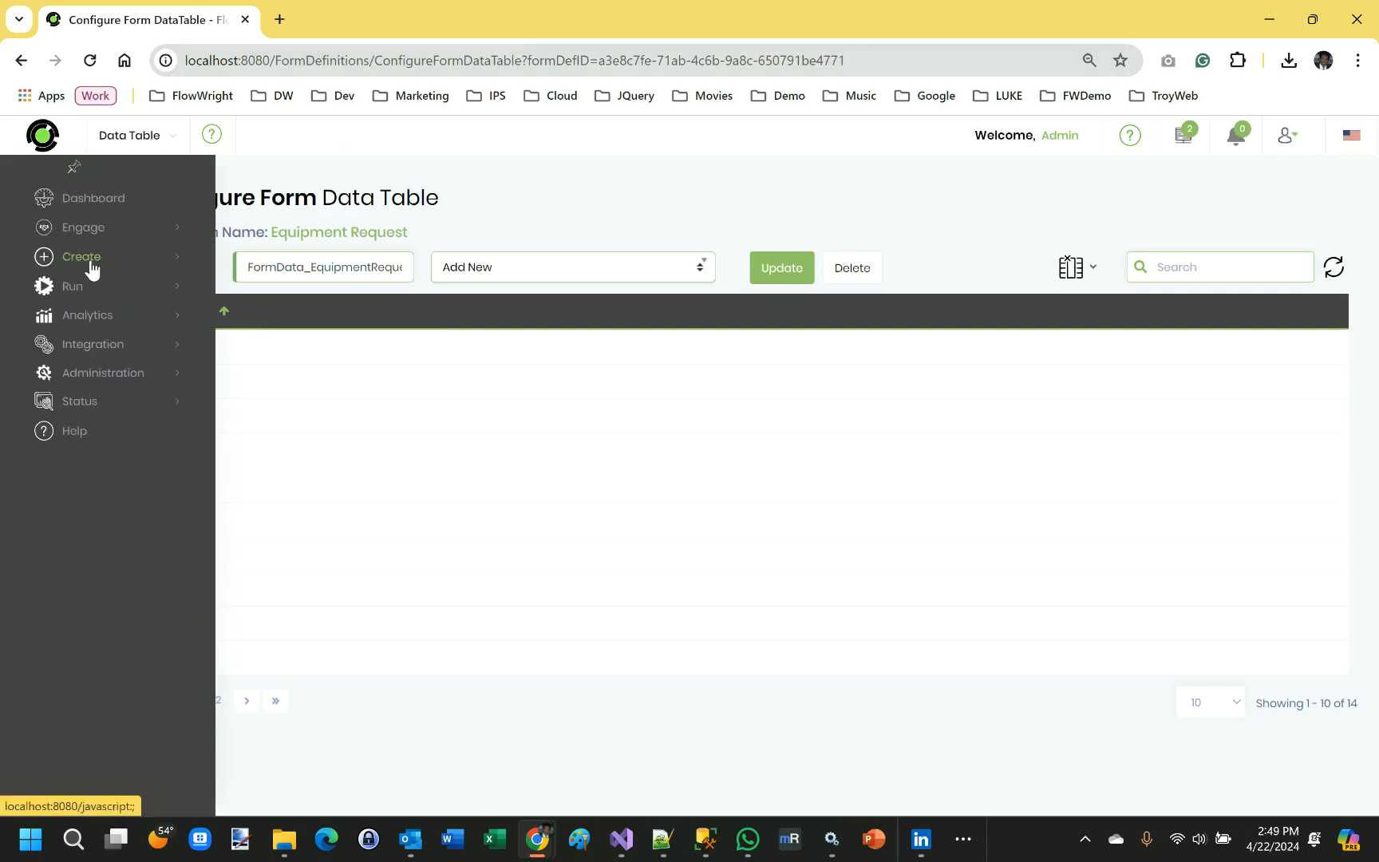
left_click(92, 263)
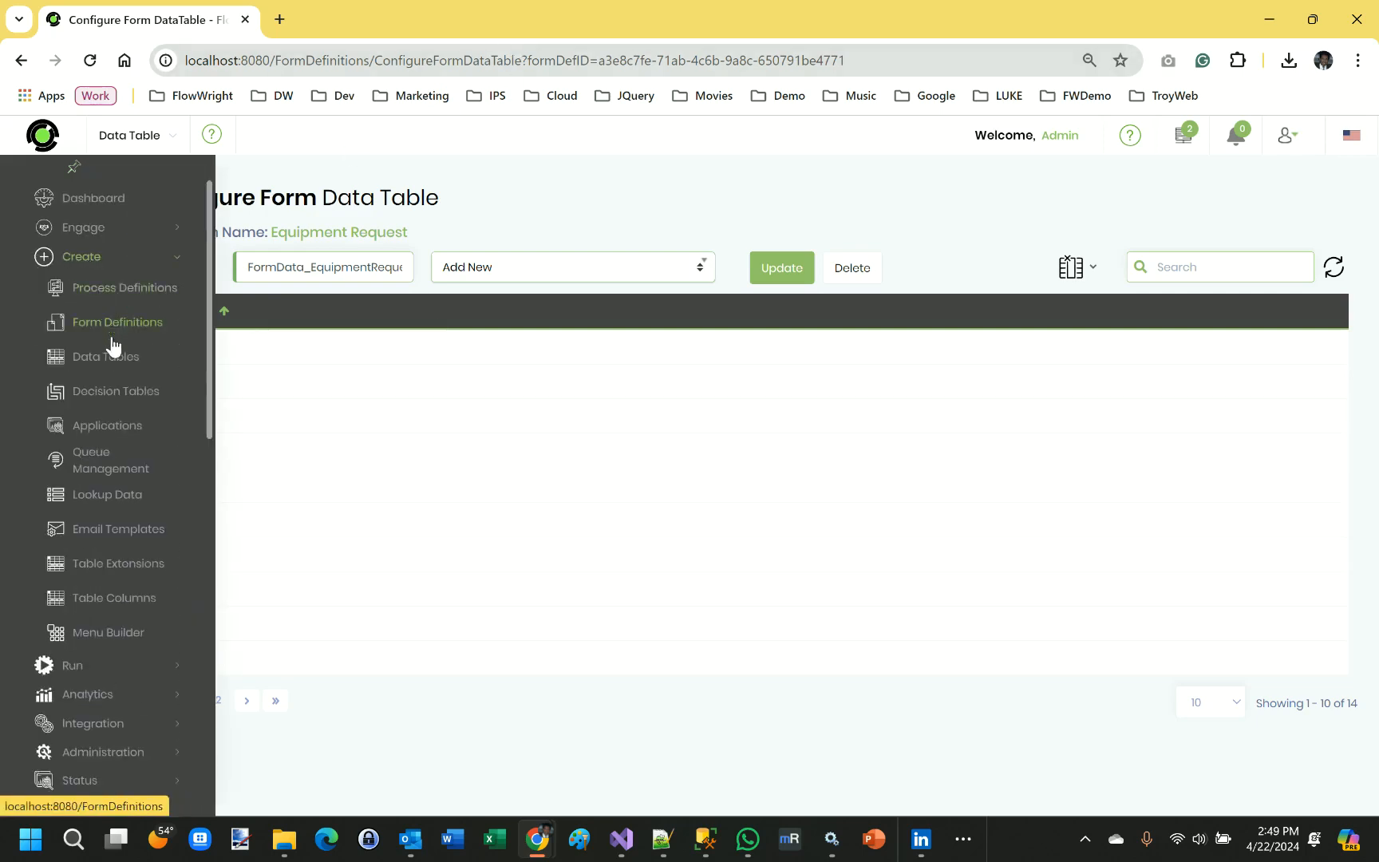
left_click(115, 297)
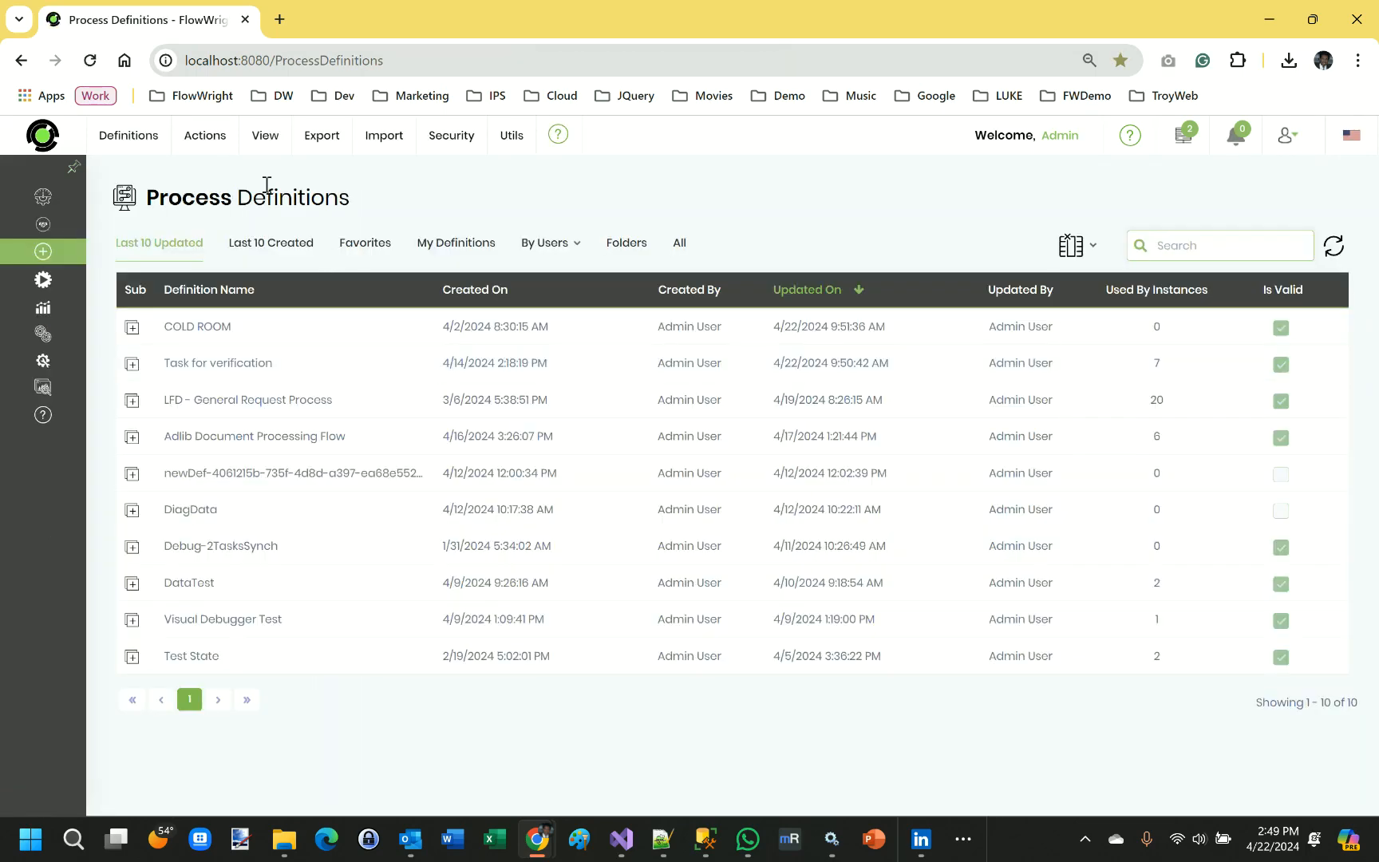
left_click(205, 135)
left_click(216, 181)
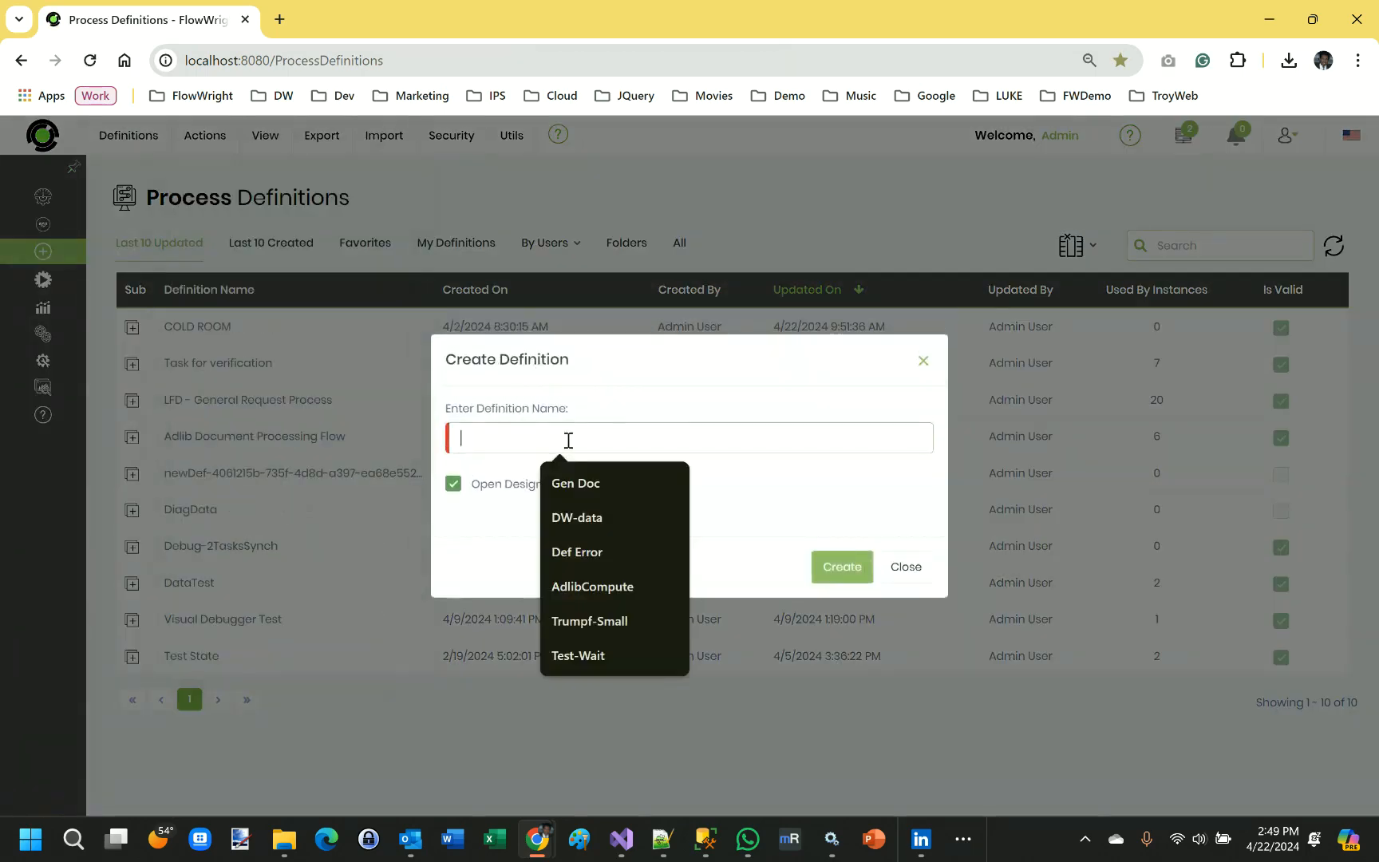
type("Equipment Request Process")
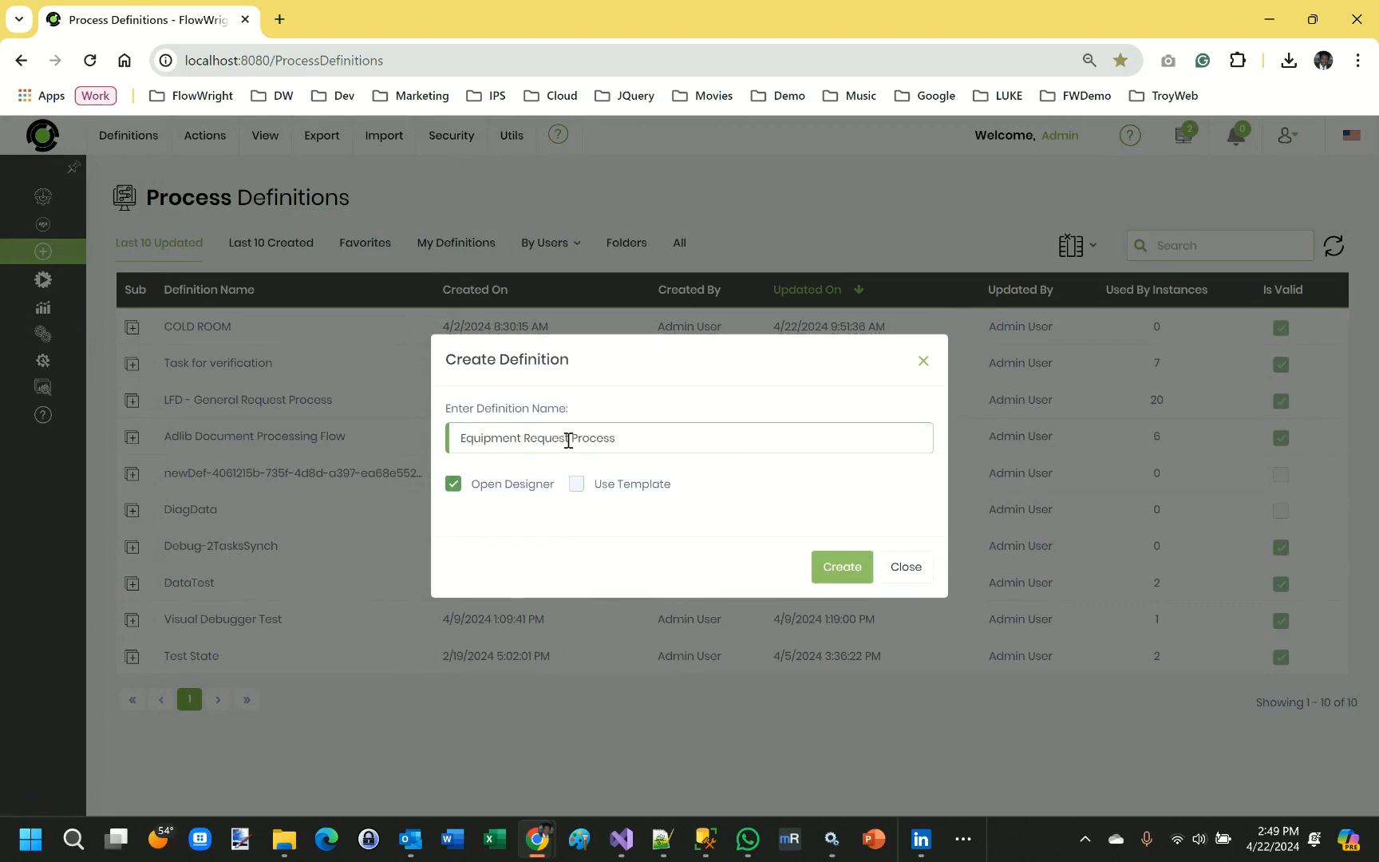
left_click(828, 569)
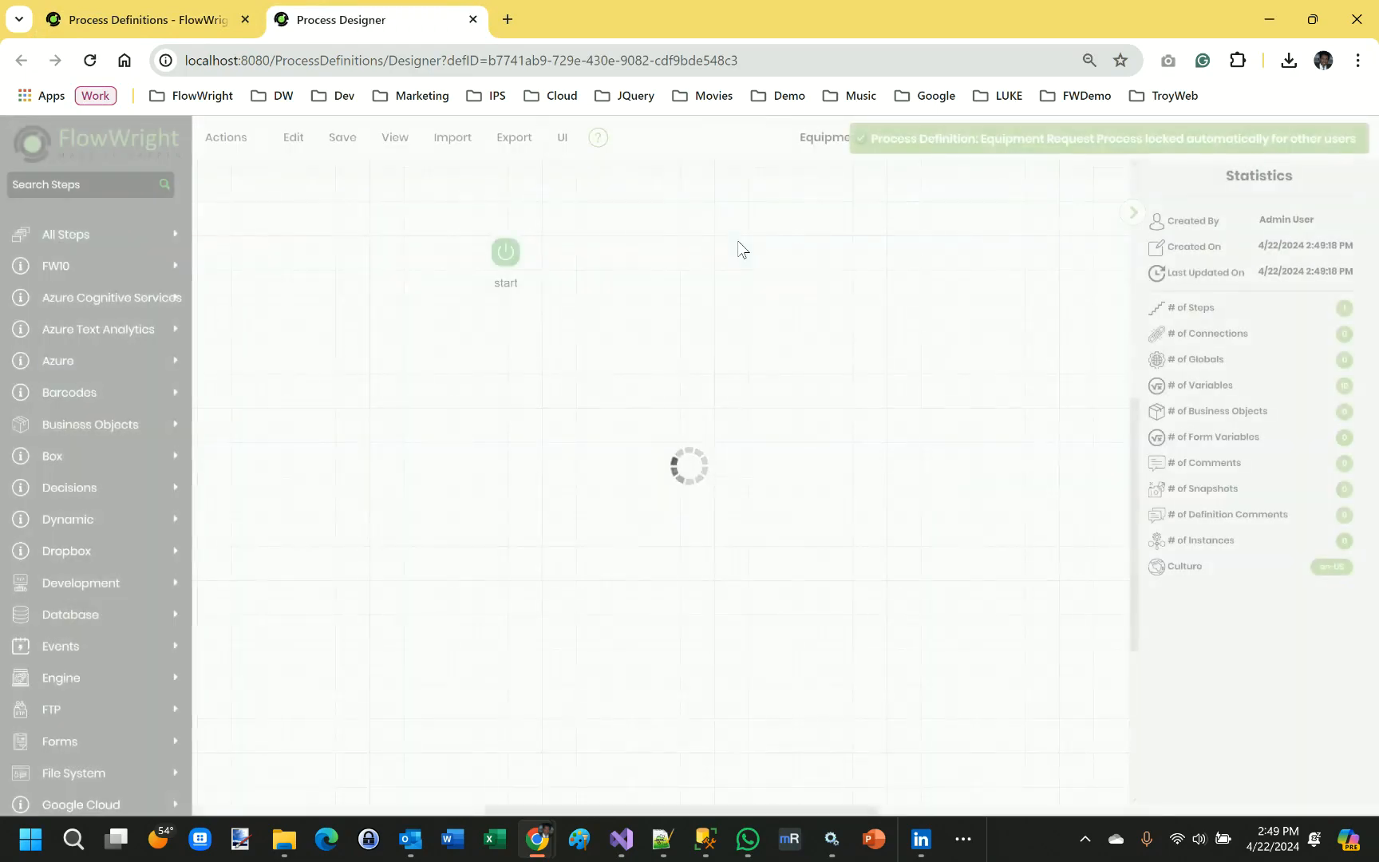
- Add a process variable named formID of type String
left_click(236, 142)
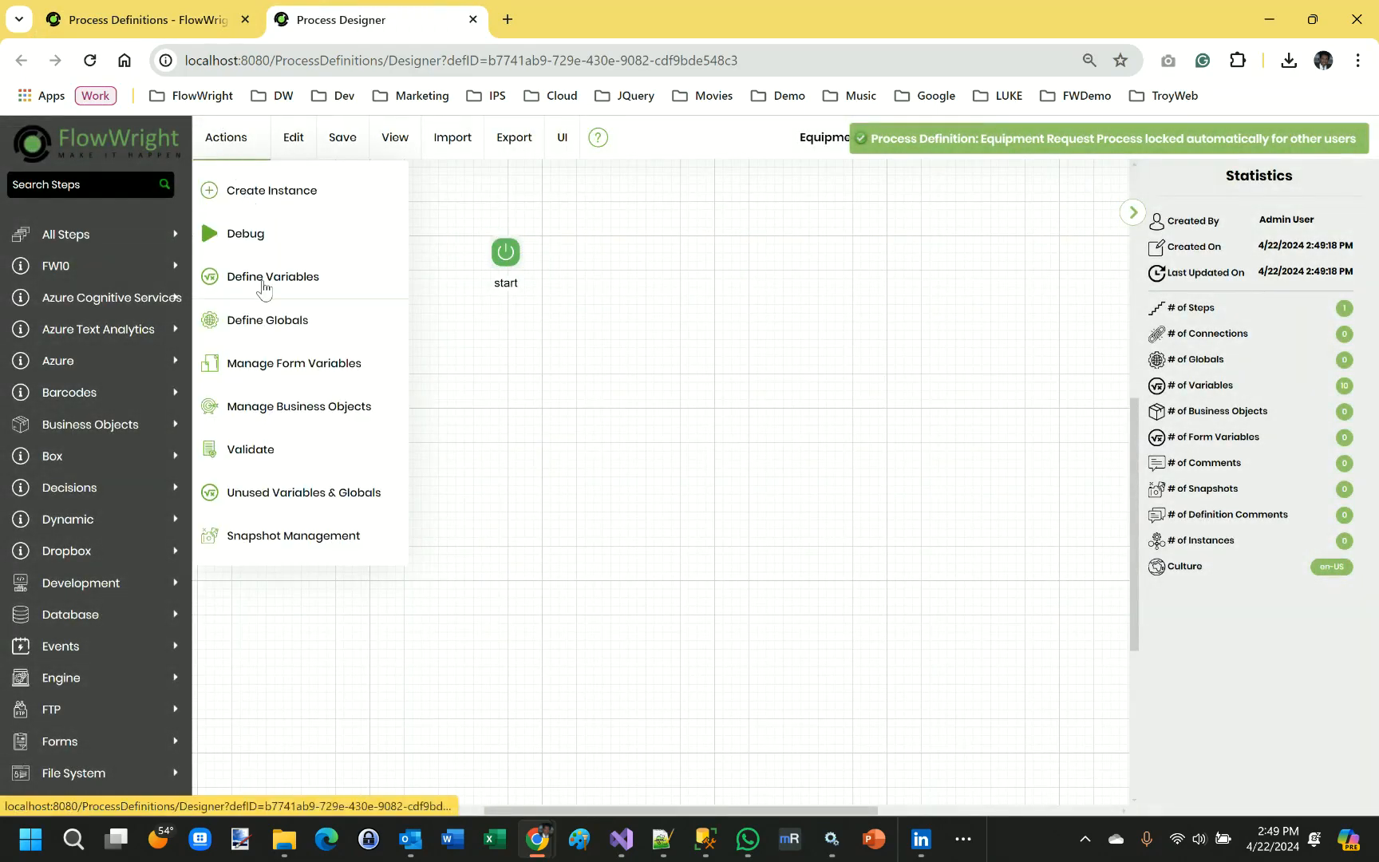
left_click(254, 277)
left_click(1220, 249)
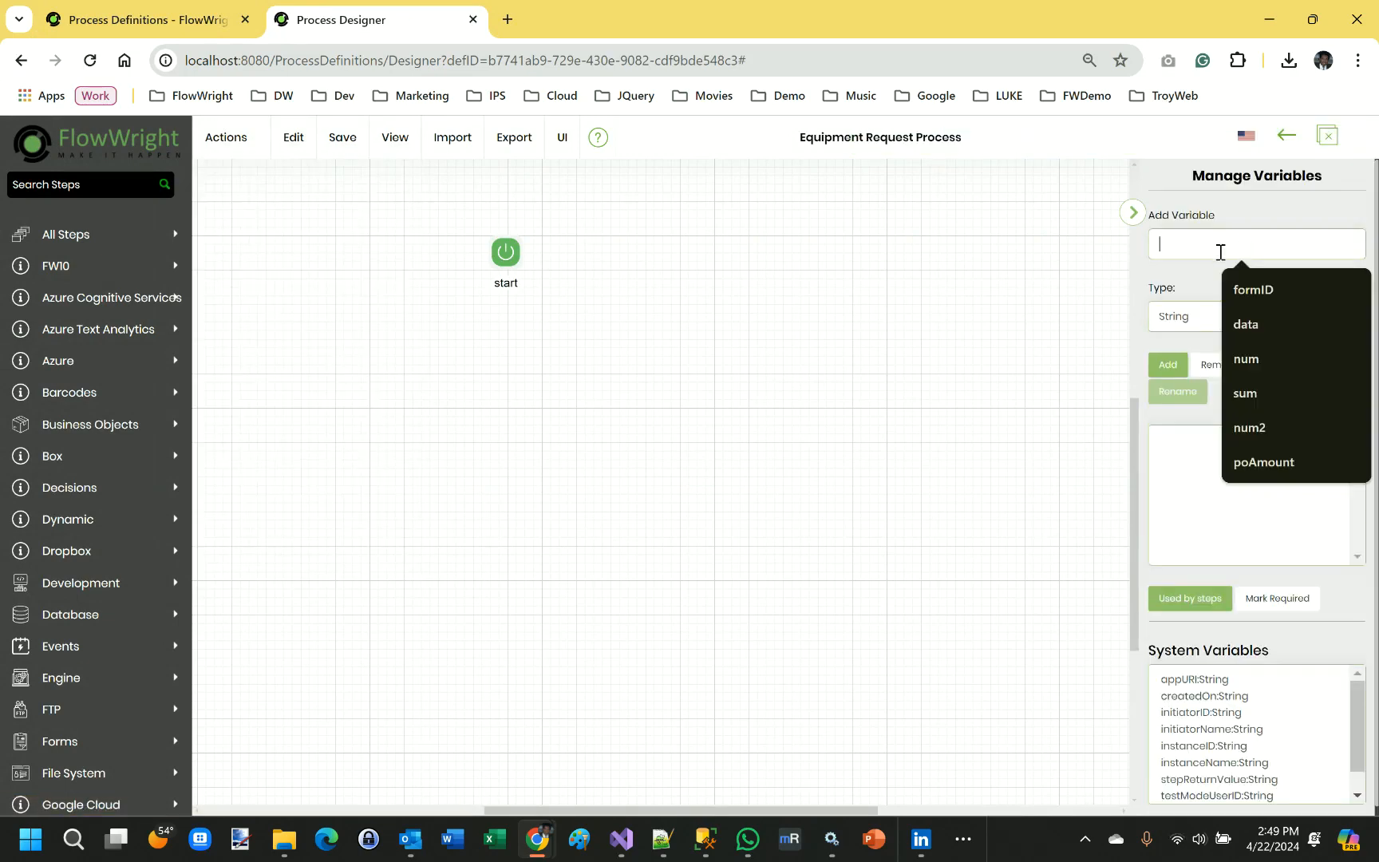
type("formID")
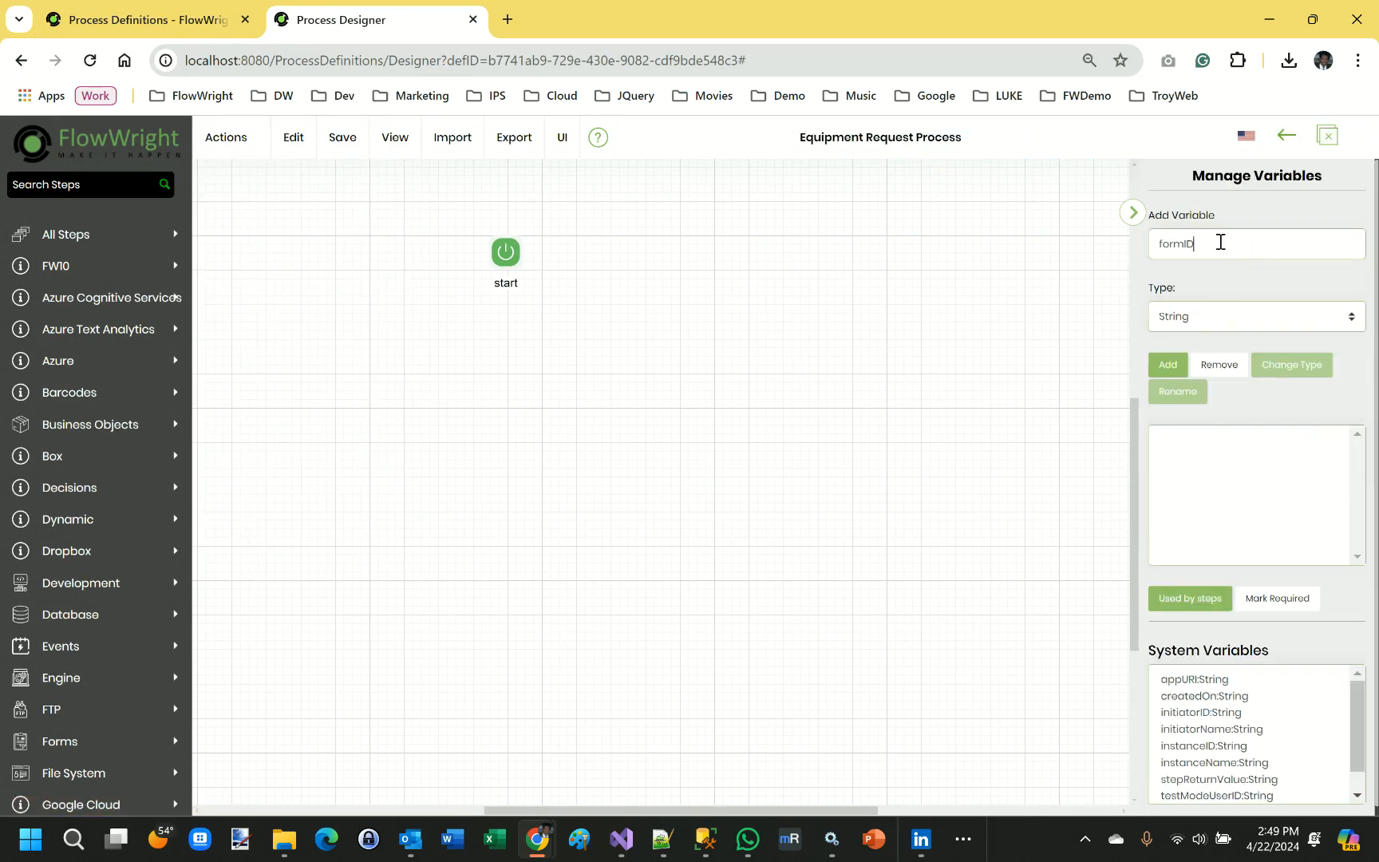
left_click(1166, 366)
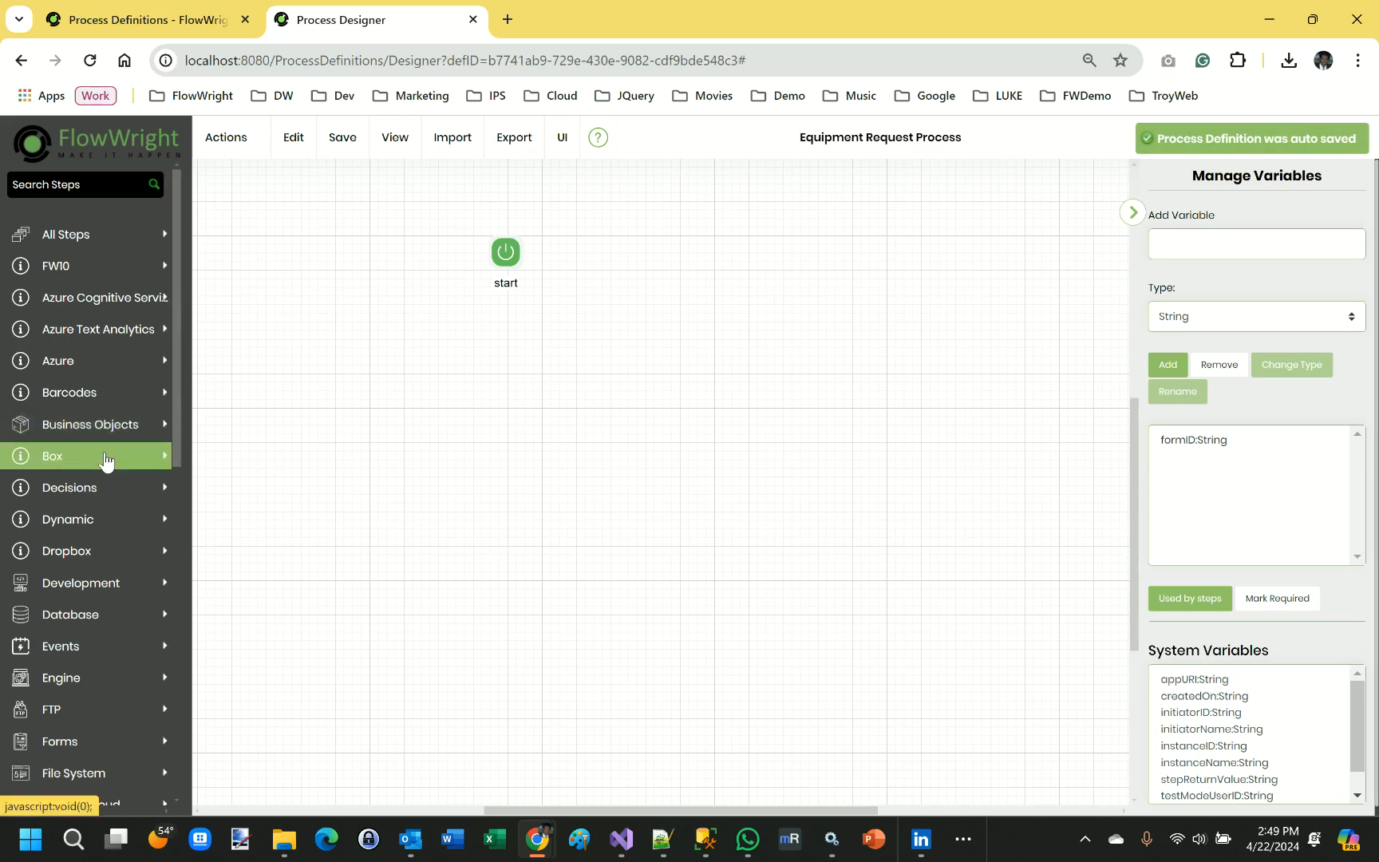
- Add a Set Form Field Values step to the process and connect the start step to it
scroll(95, 456, "down", 1)
scroll(106, 461, "down", 1)
scroll(100, 465, "down", 1)
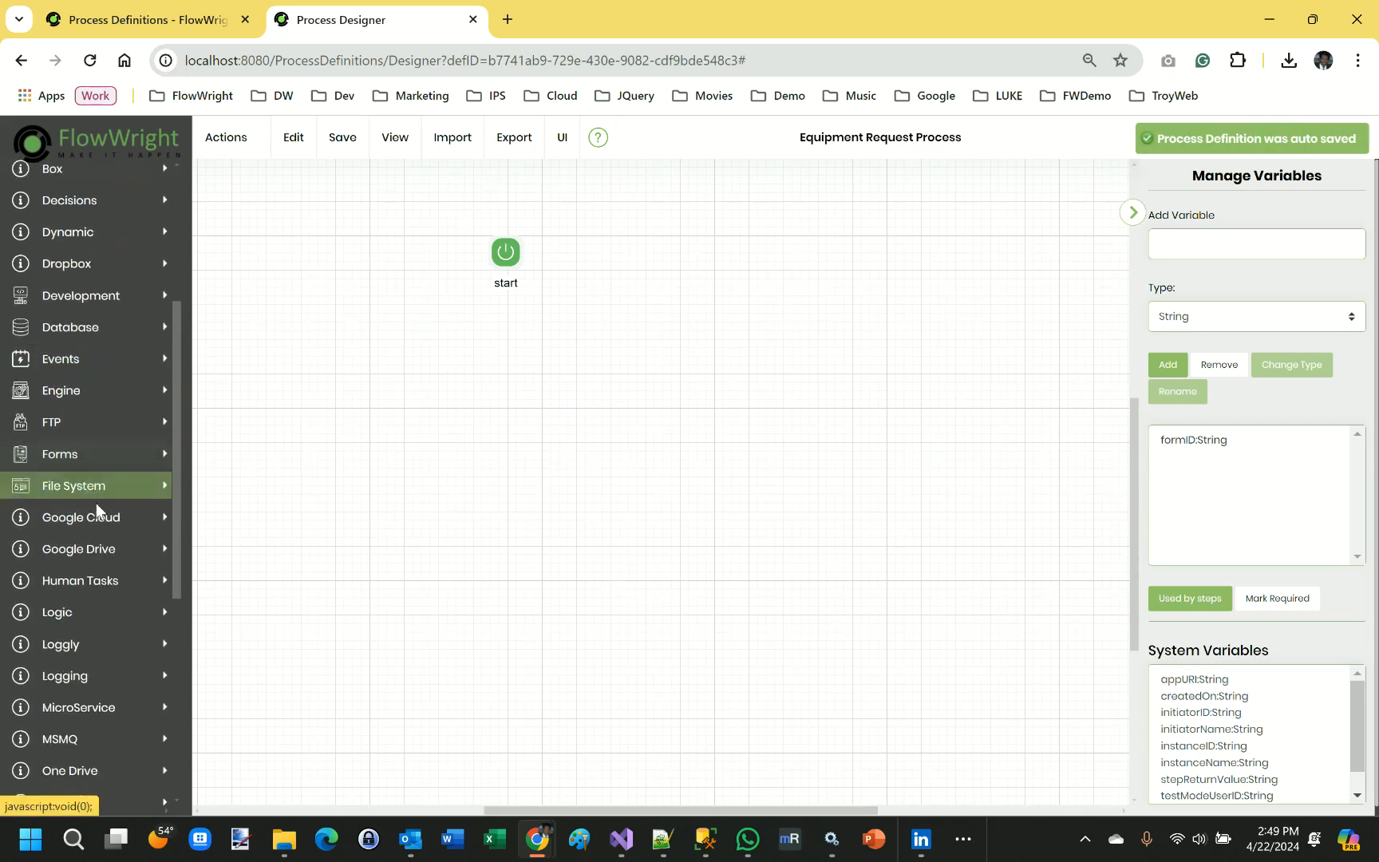
left_click(89, 467)
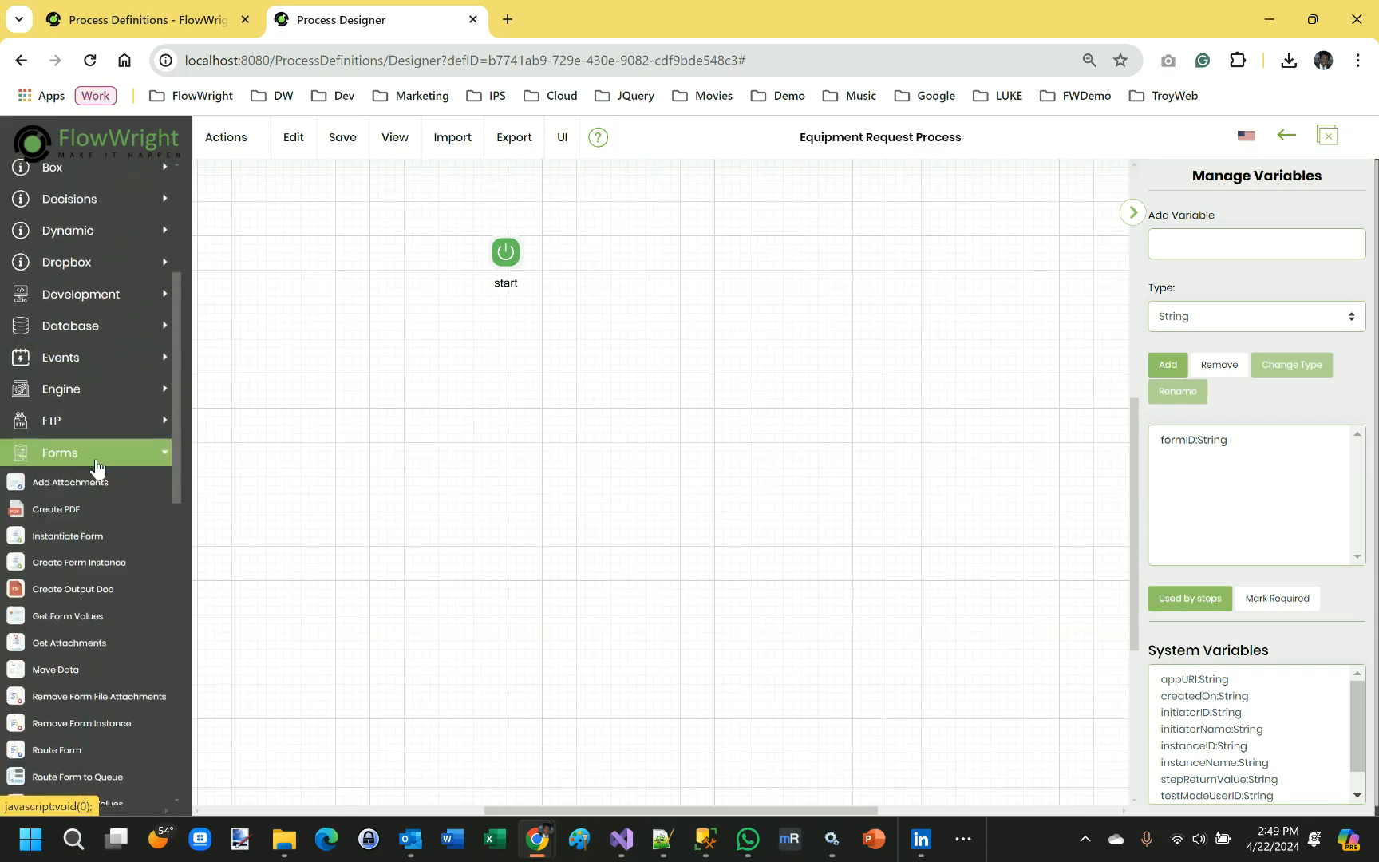
scroll(95, 468, "down", 2)
scroll(96, 469, "down", 2)
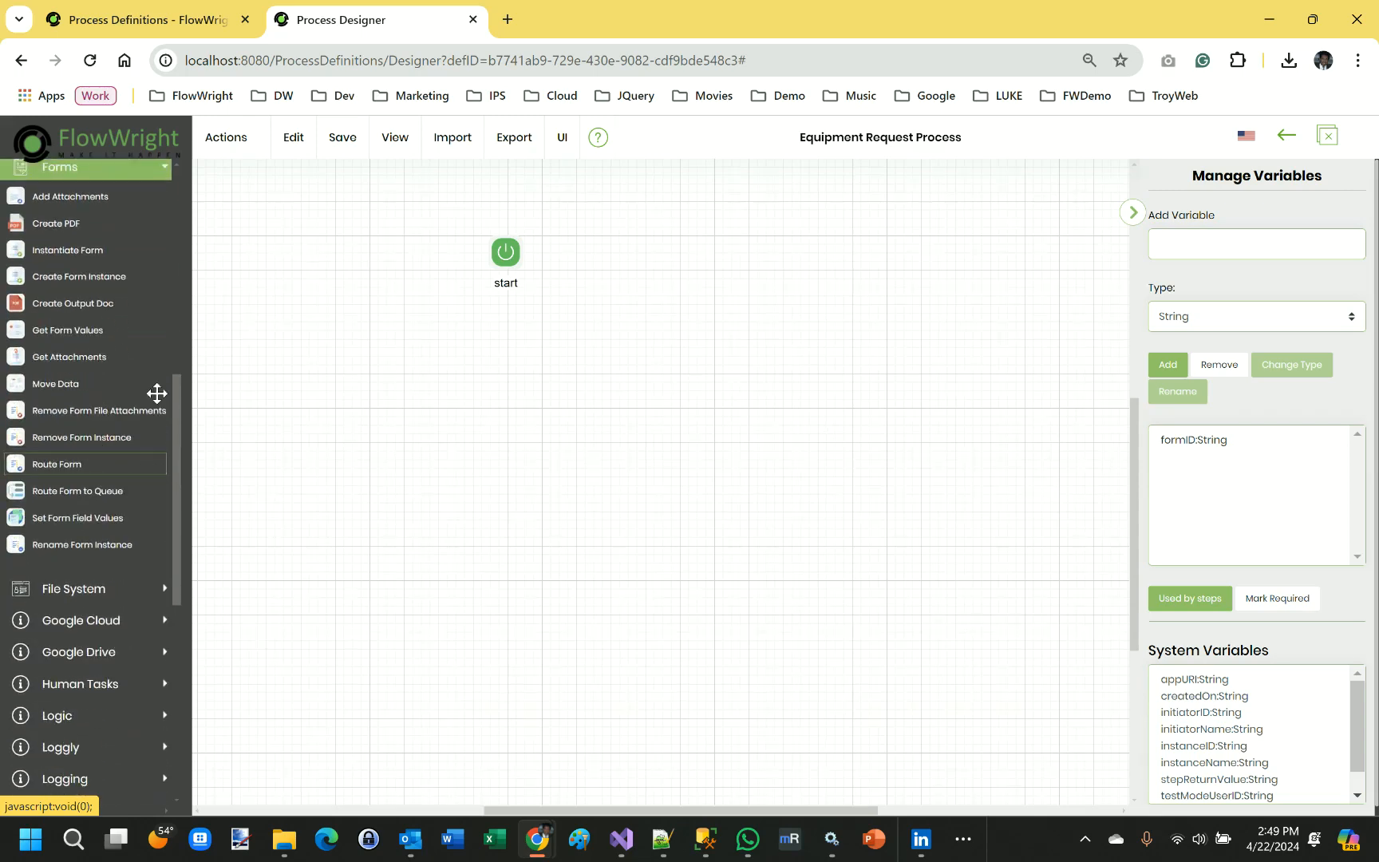
mouse_move(157, 387)
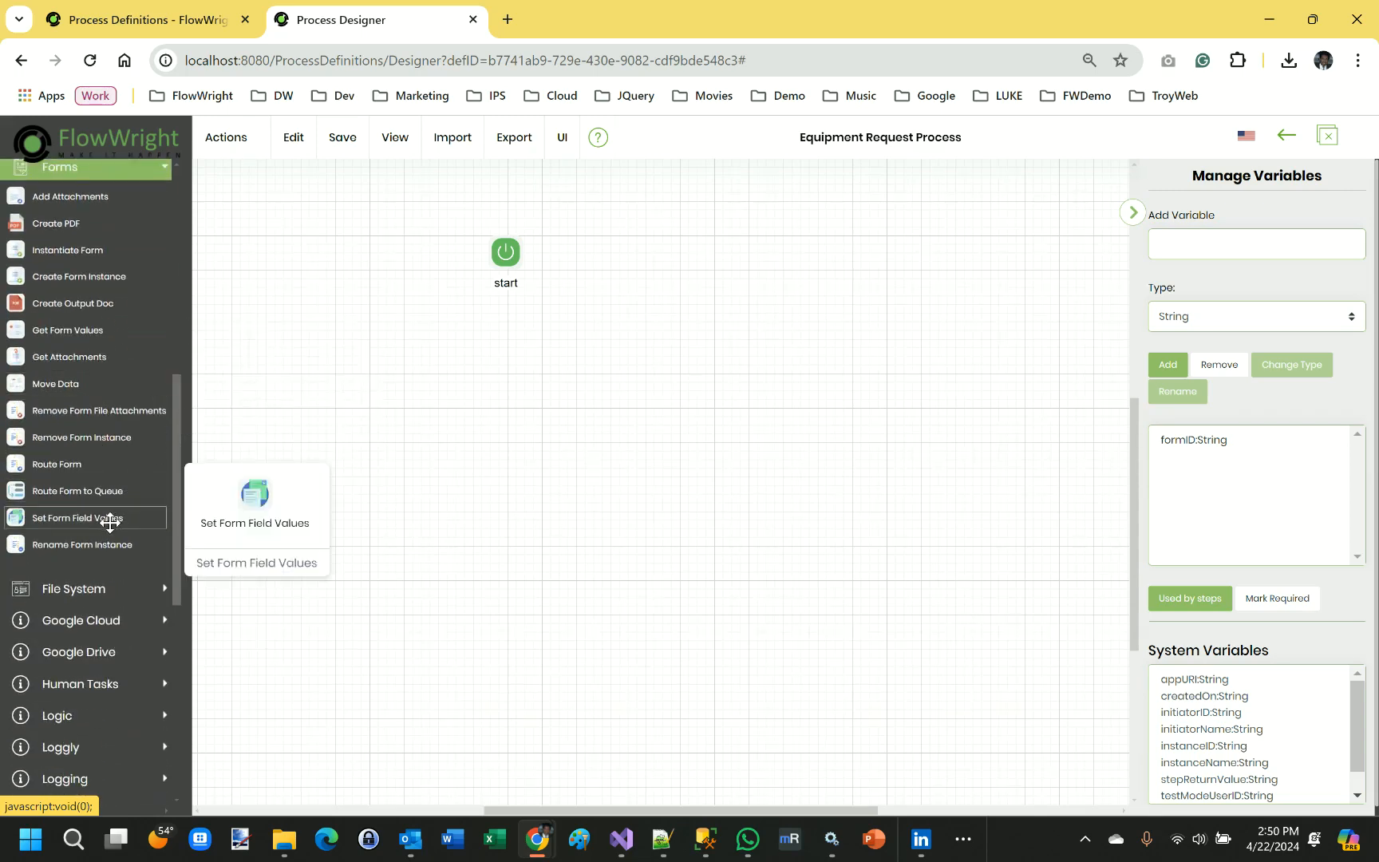
left_click_drag(111, 517, 640, 237)
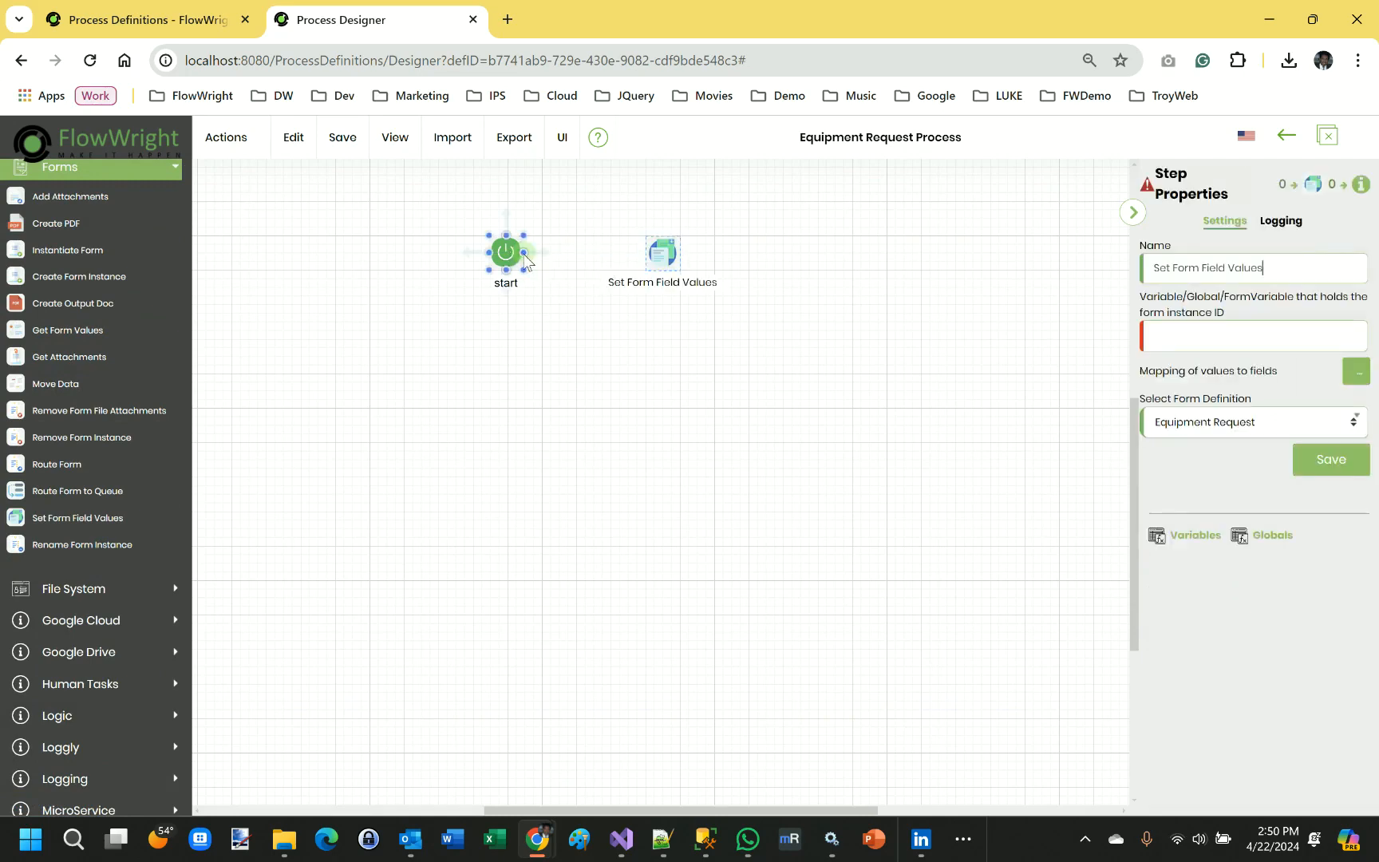
left_click_drag(524, 253, 659, 257)
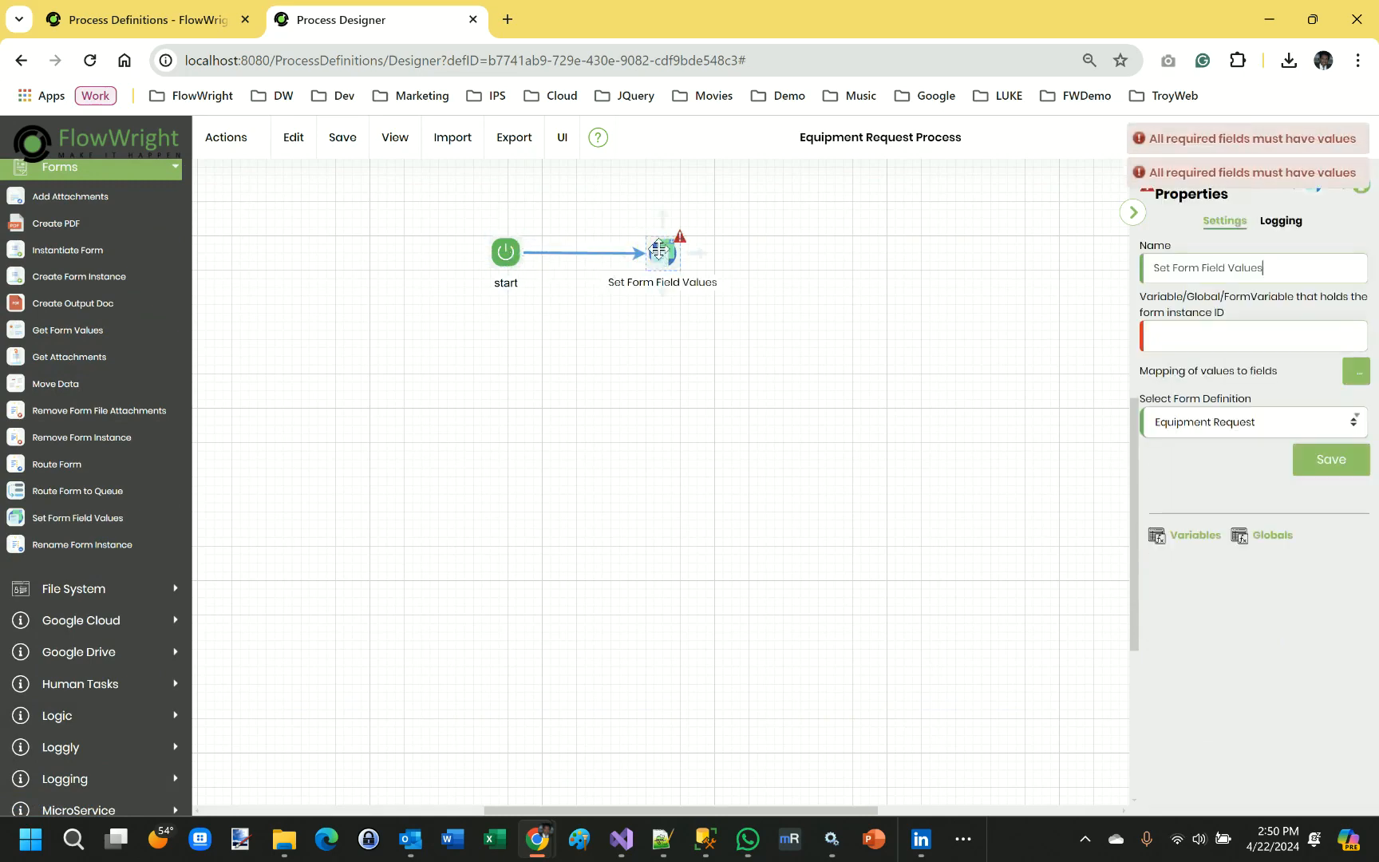
- Name the new step "set request to Submitted", use Variable.formID as its form instance ID, and select the Equipment Request form definition
left_click_drag(1266, 274, 1057, 272)
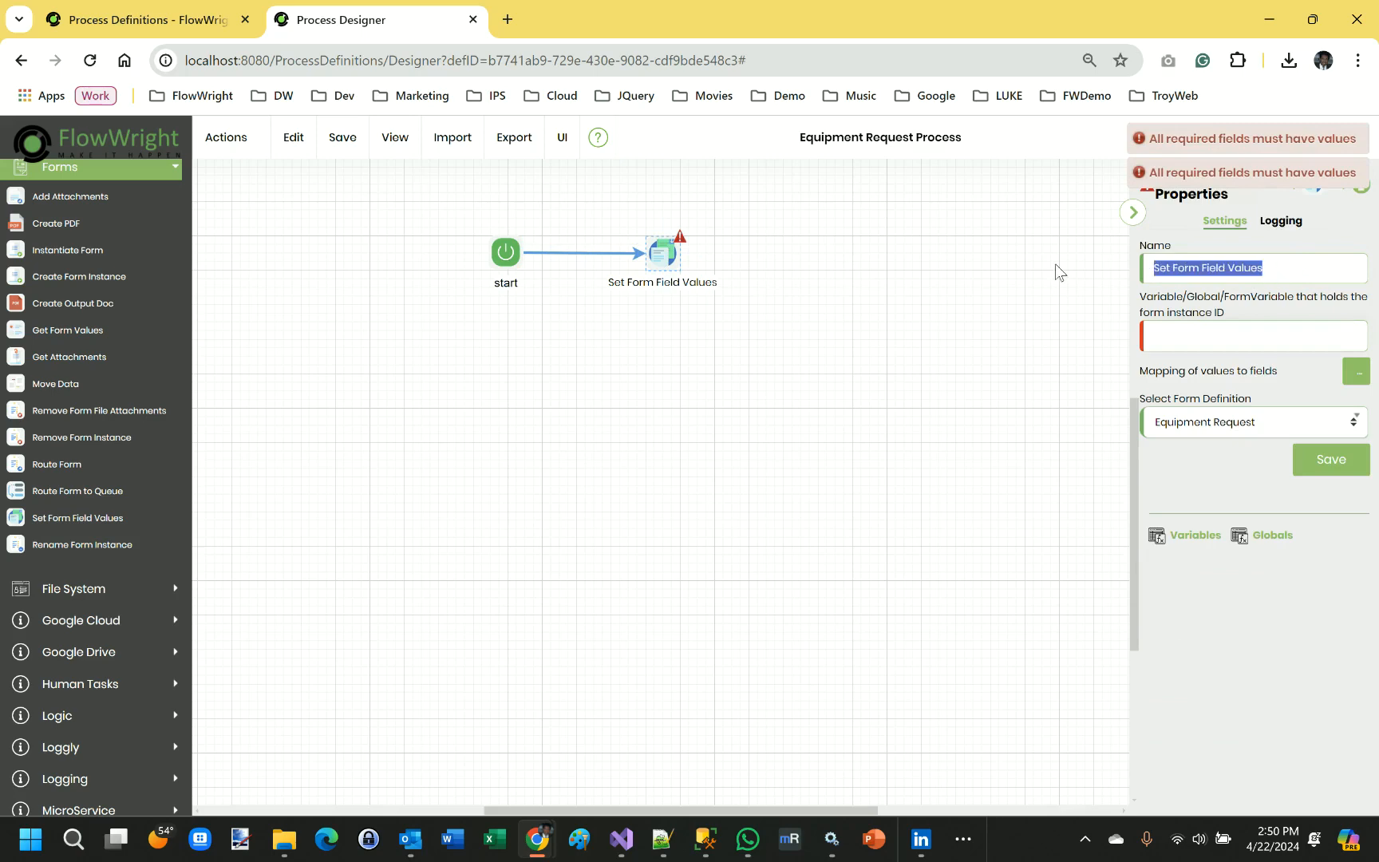
type("set")
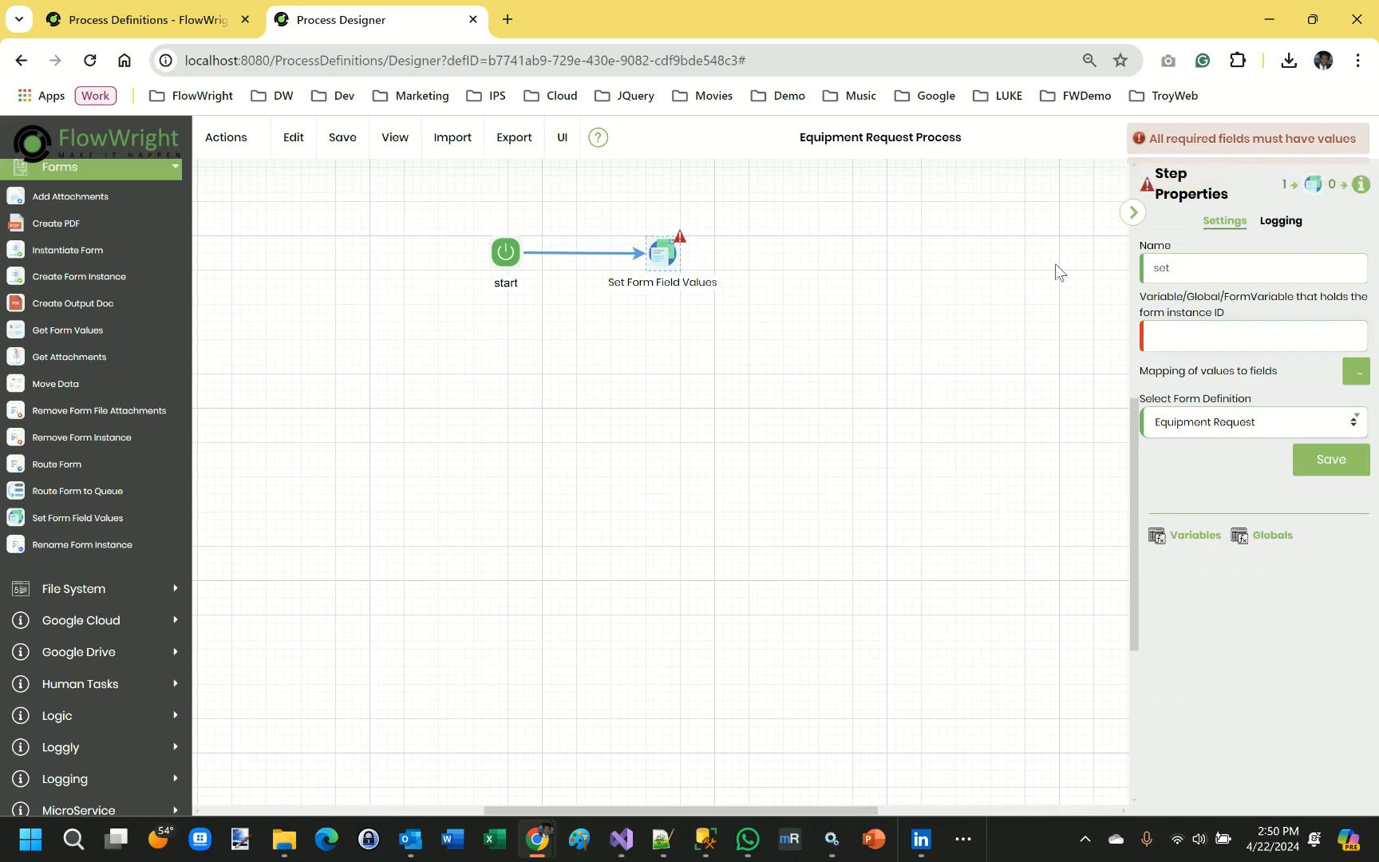
type(" request to Sjb")
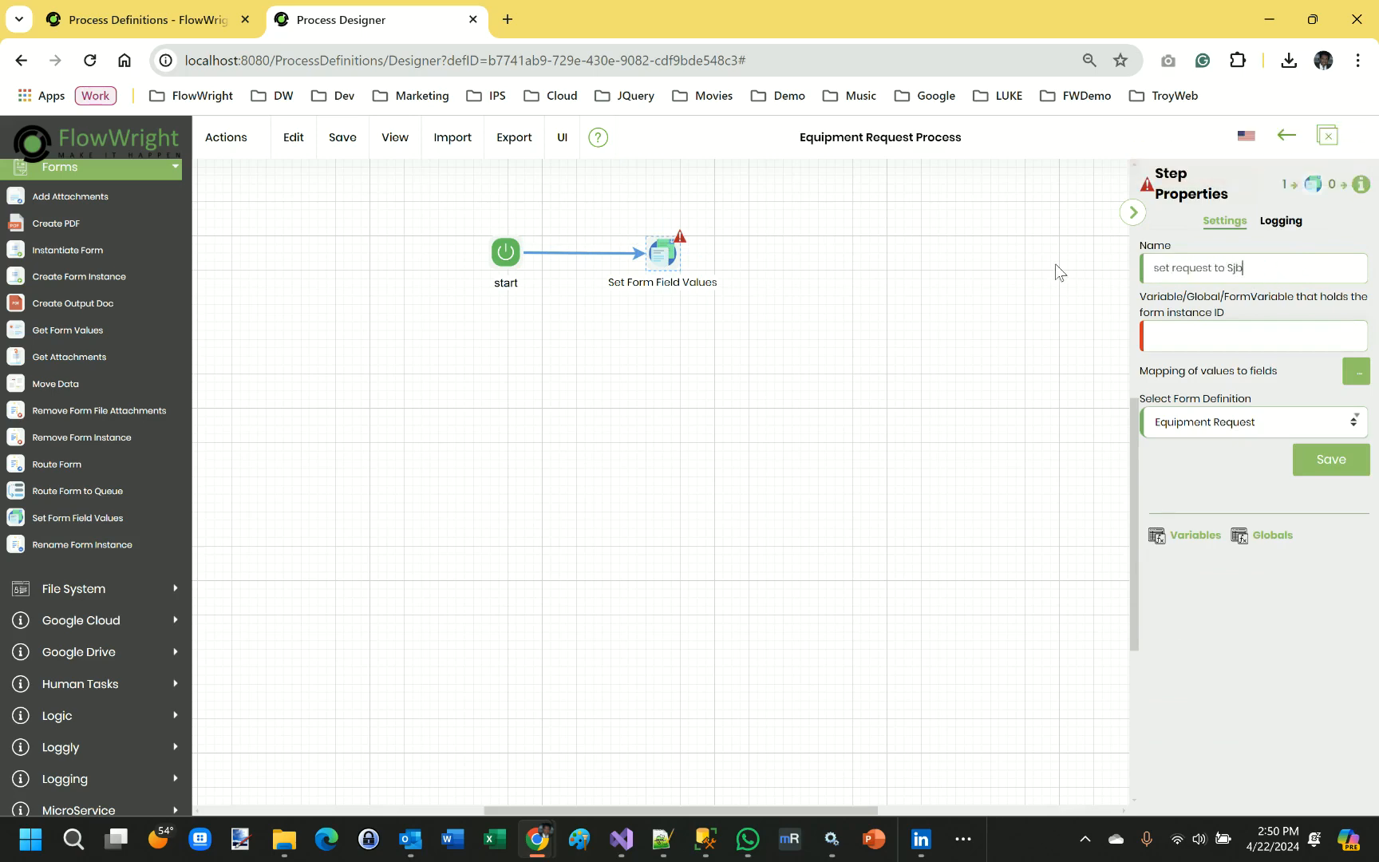
key("BackSpace")
key("BackSpace")
type("ubmitted")
left_click(1229, 338)
type("Variable.formID")
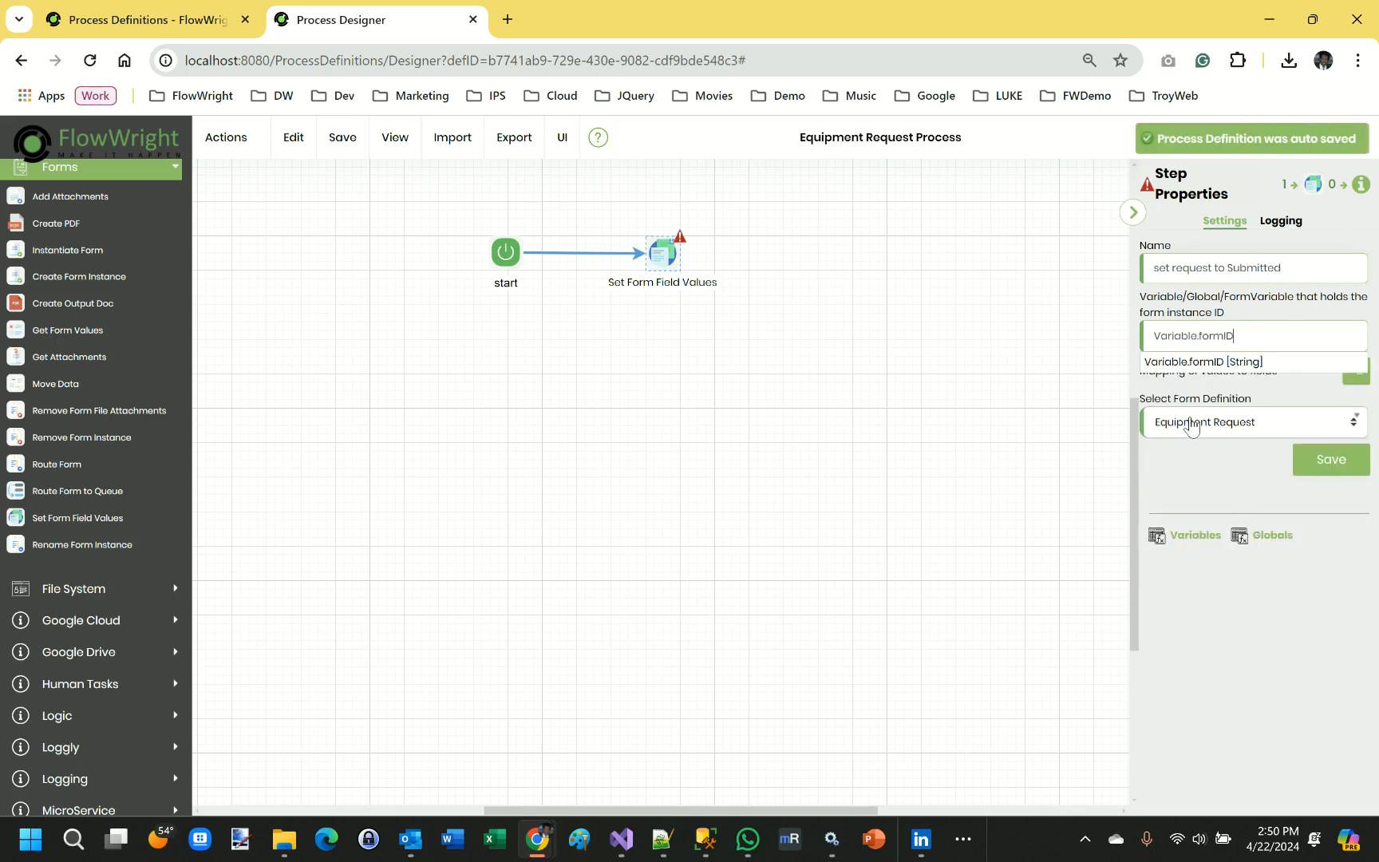
left_click(1188, 423)
left_click(1203, 486)
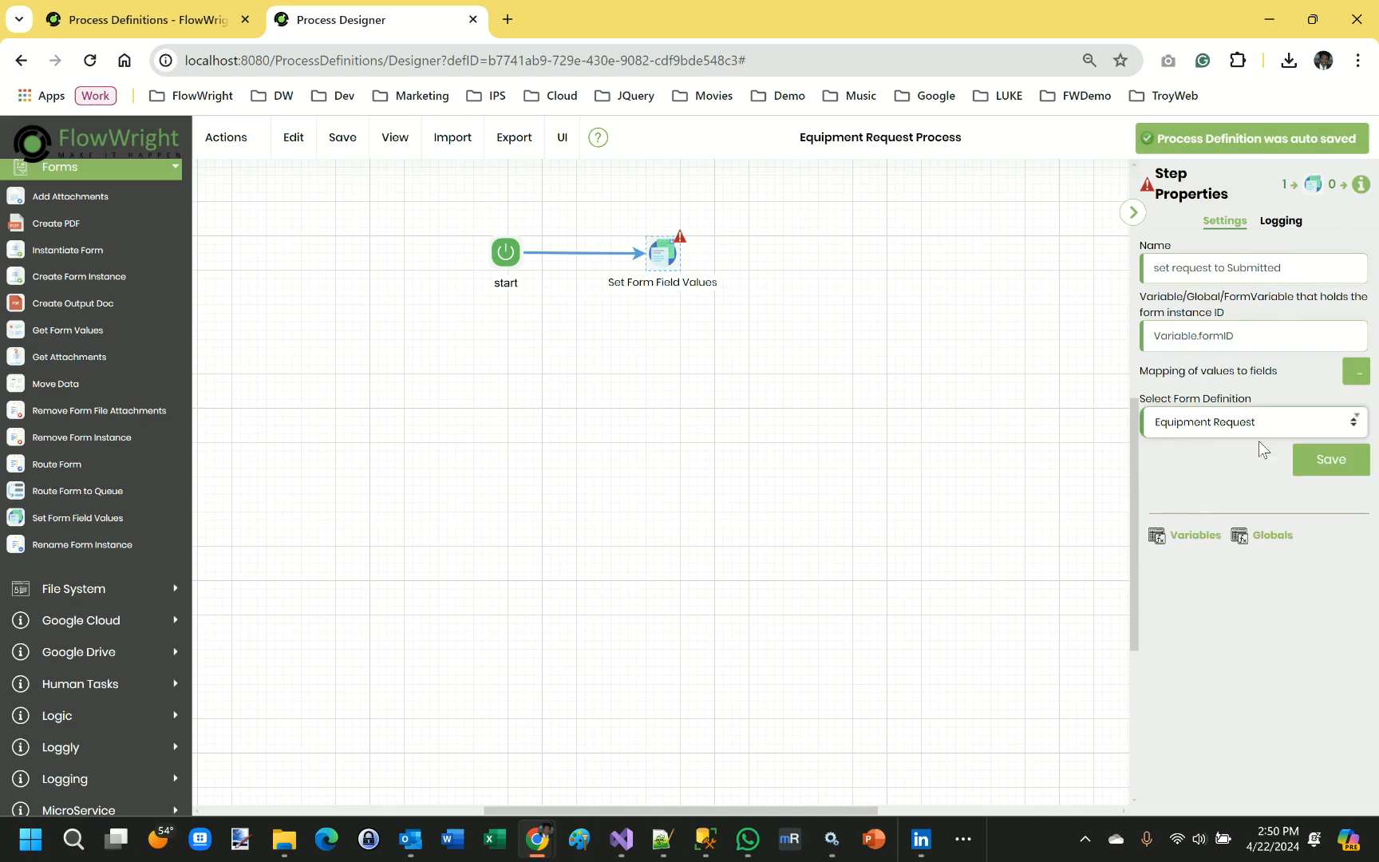
- Map the form field txtStatus to the field value "Submitted" and save the step's properties
left_click(1349, 384)
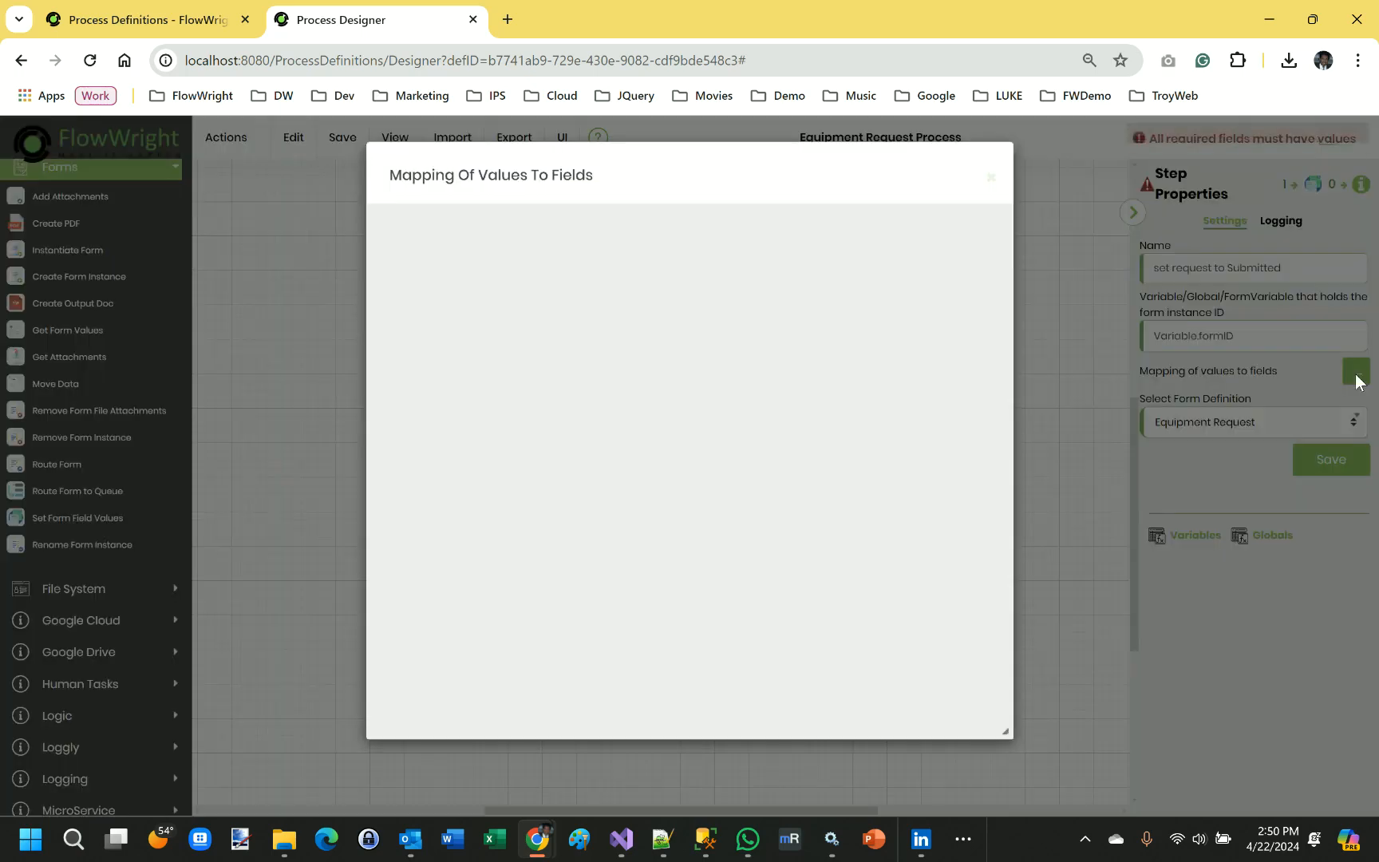
left_click_drag(628, 419, 656, 554)
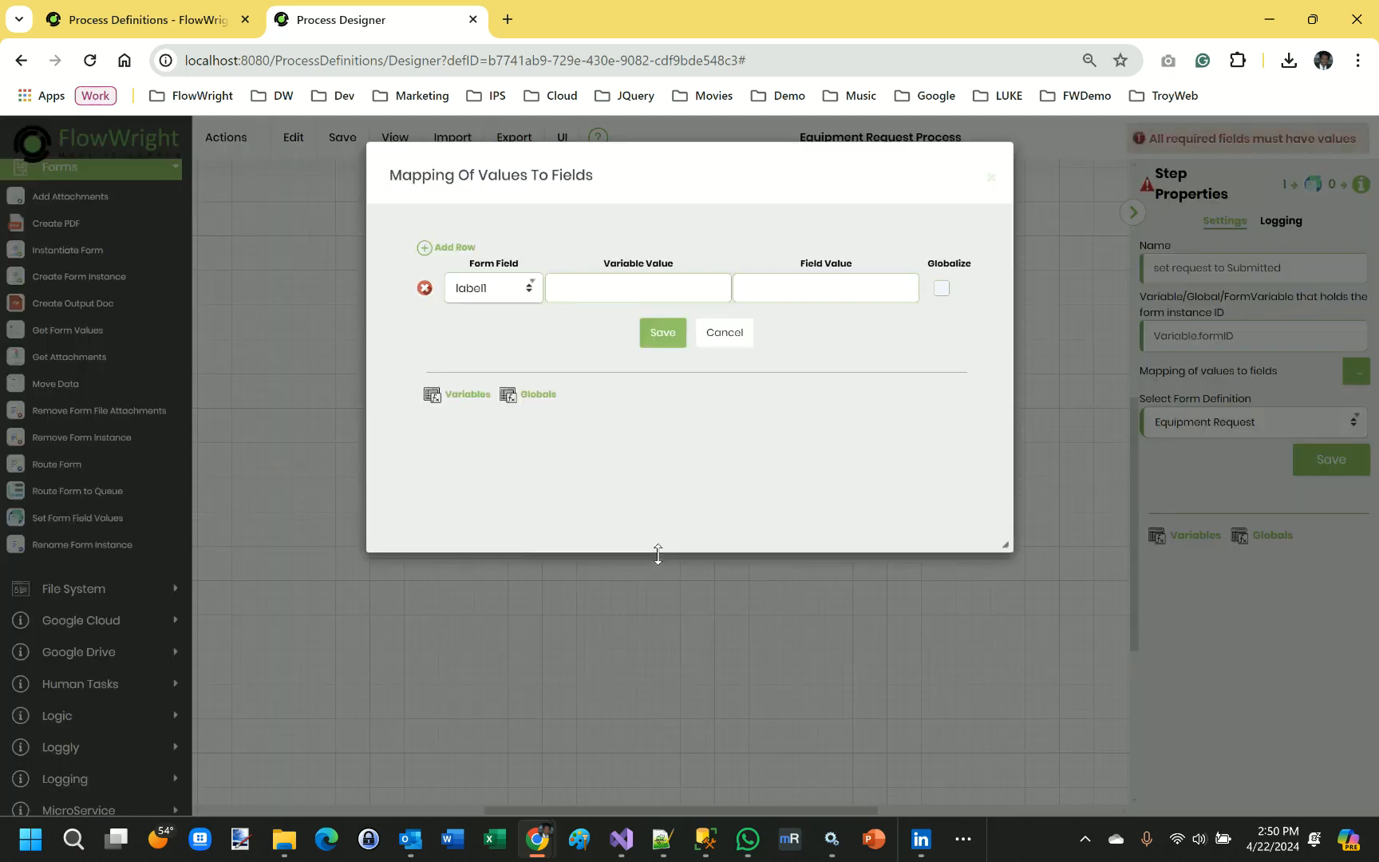
left_click(487, 289)
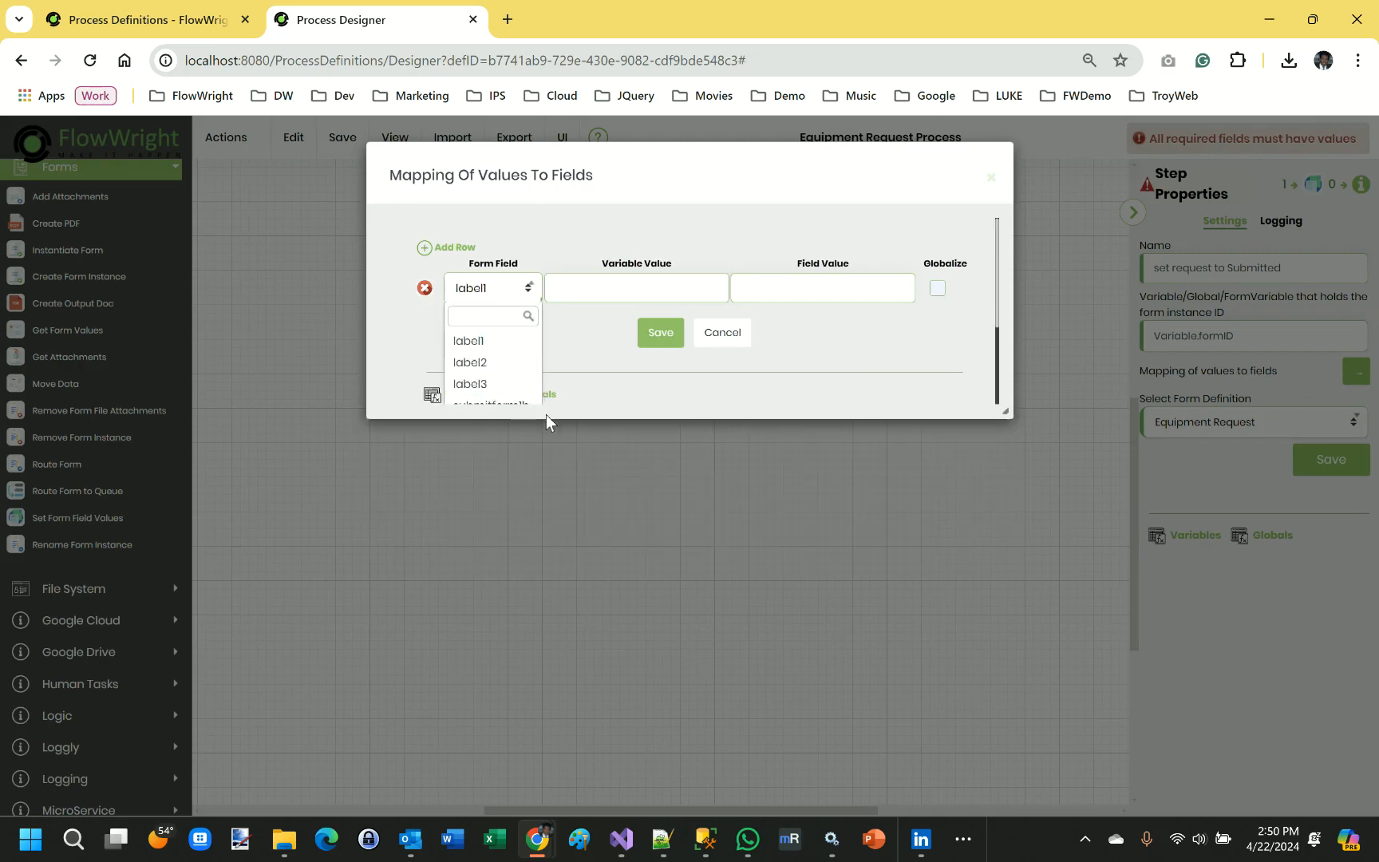
left_click_drag(547, 418, 551, 591)
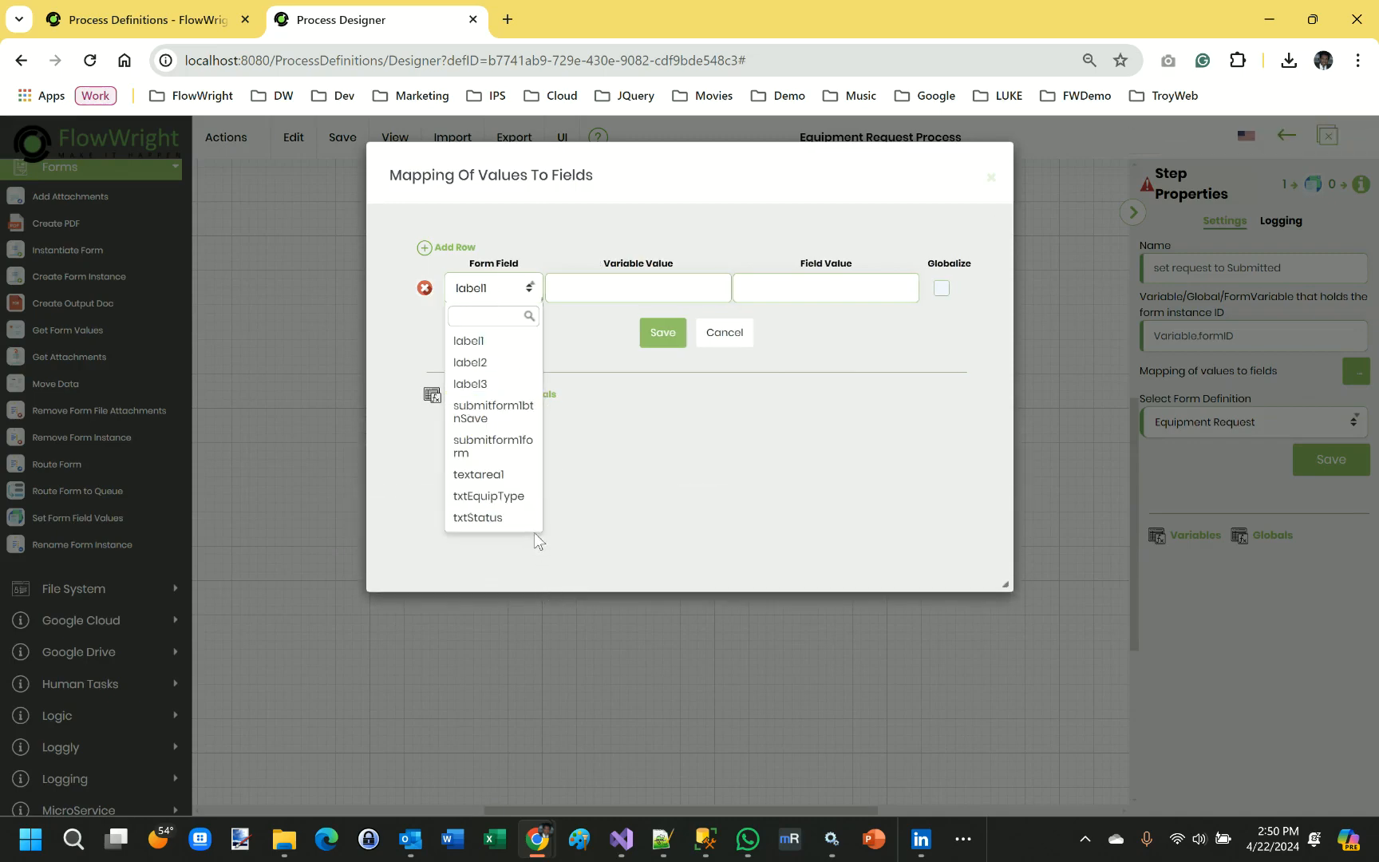
left_click(491, 517)
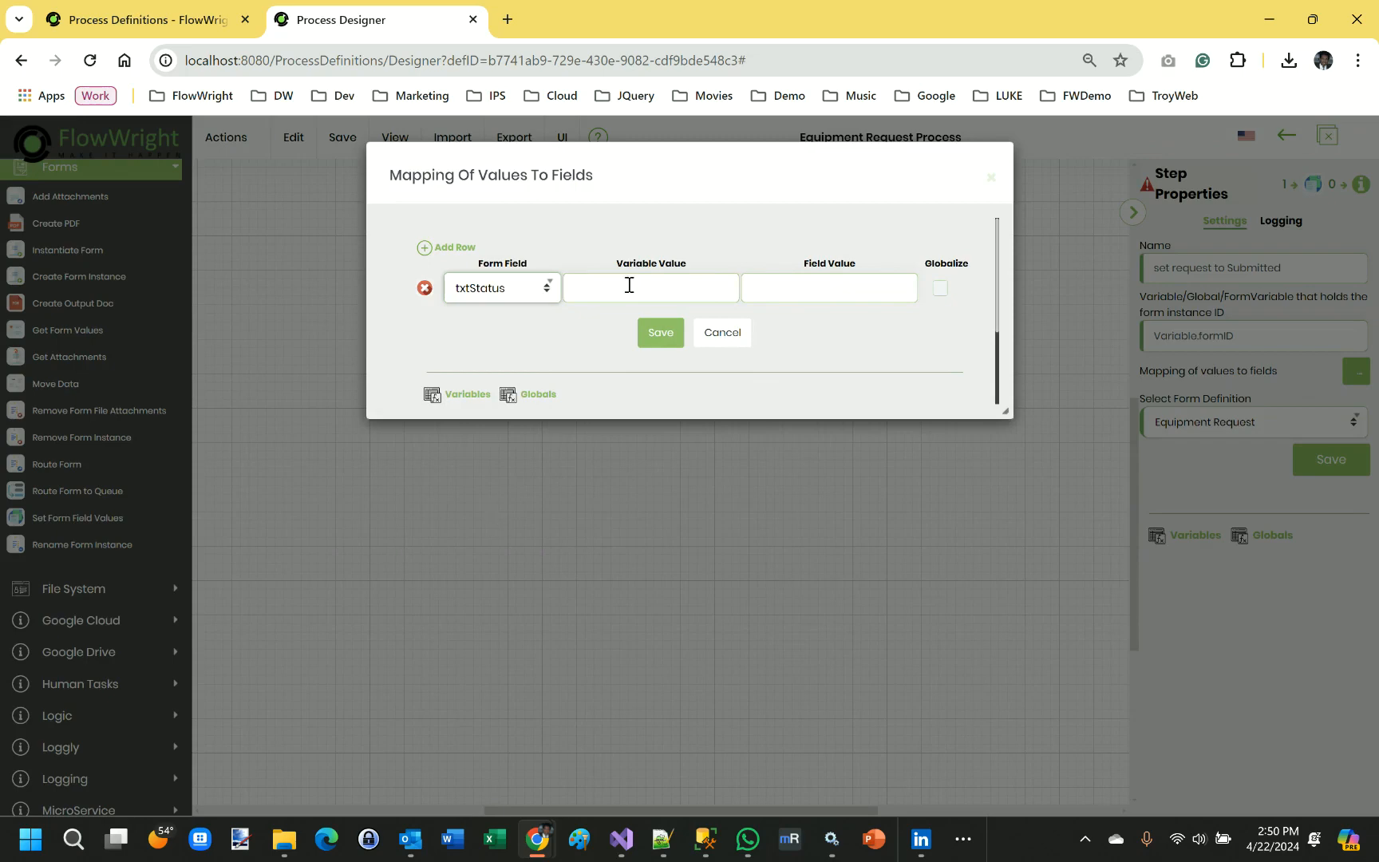
left_click(835, 287)
type("Submitted")
left_click(662, 331)
left_click(664, 330)
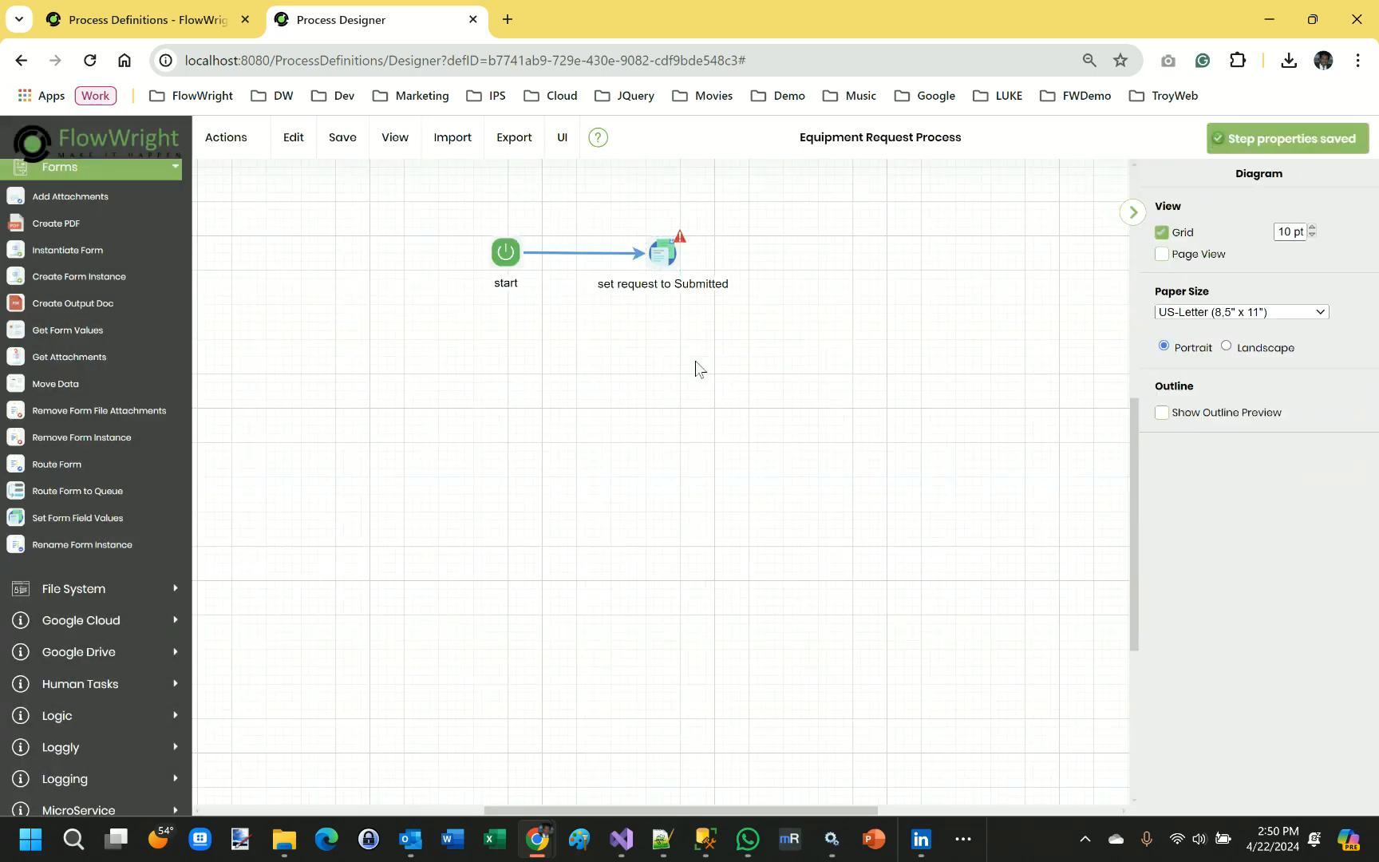
left_click(664, 253)
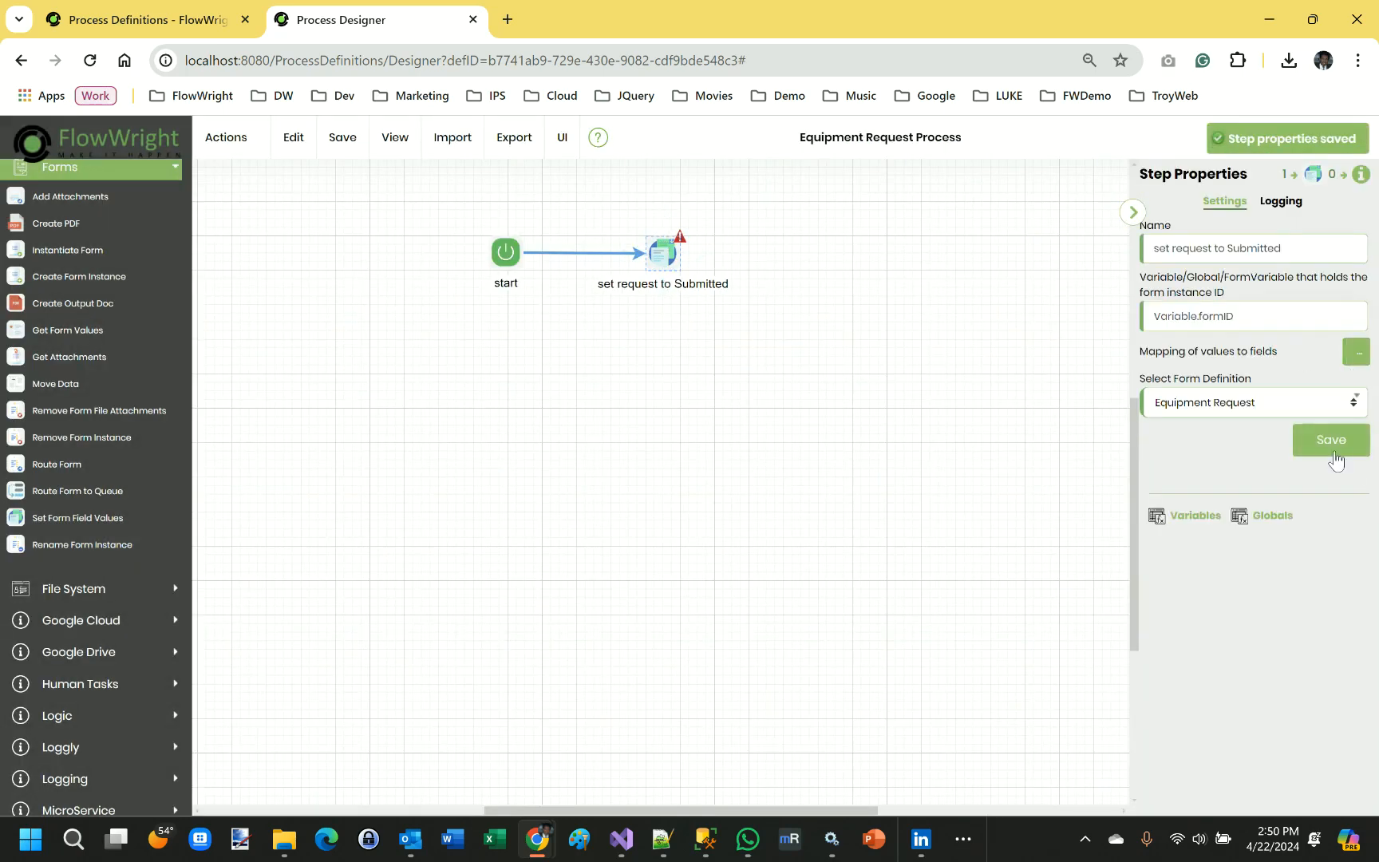
left_click(1331, 444)
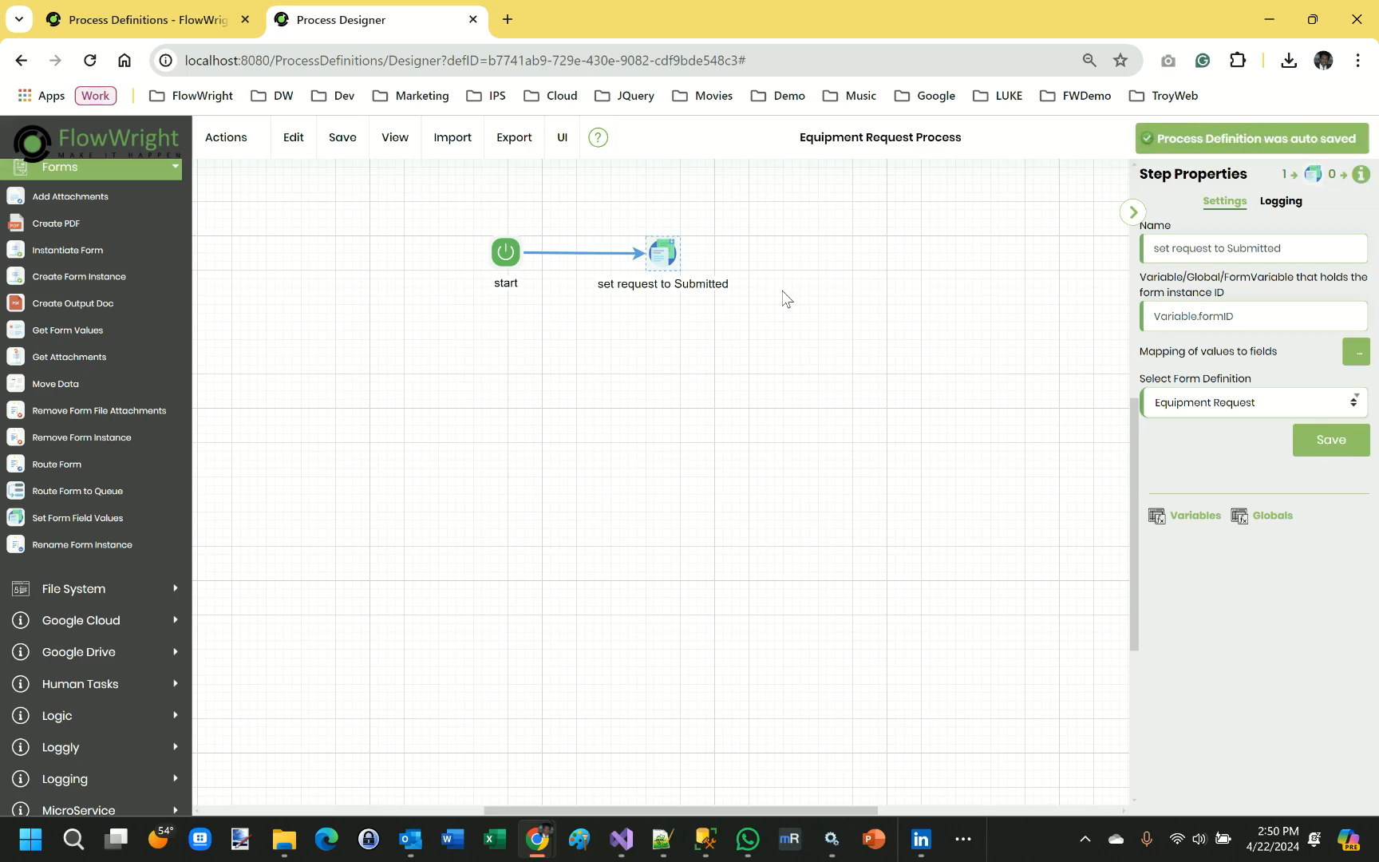
- Add a Task step after "set request to Submitted" and connect that step to it
scroll(91, 239, "up", 7)
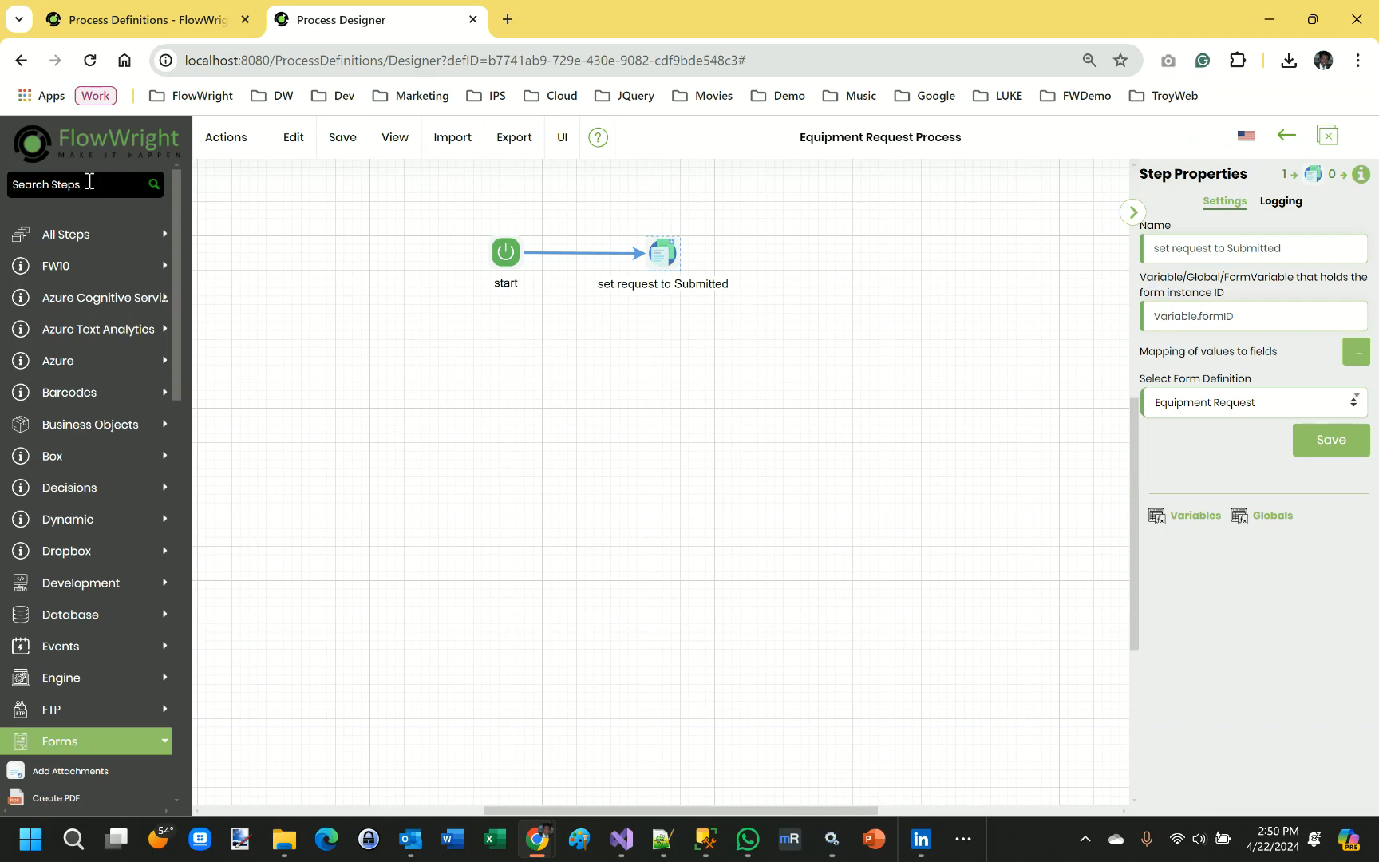
type("Task")
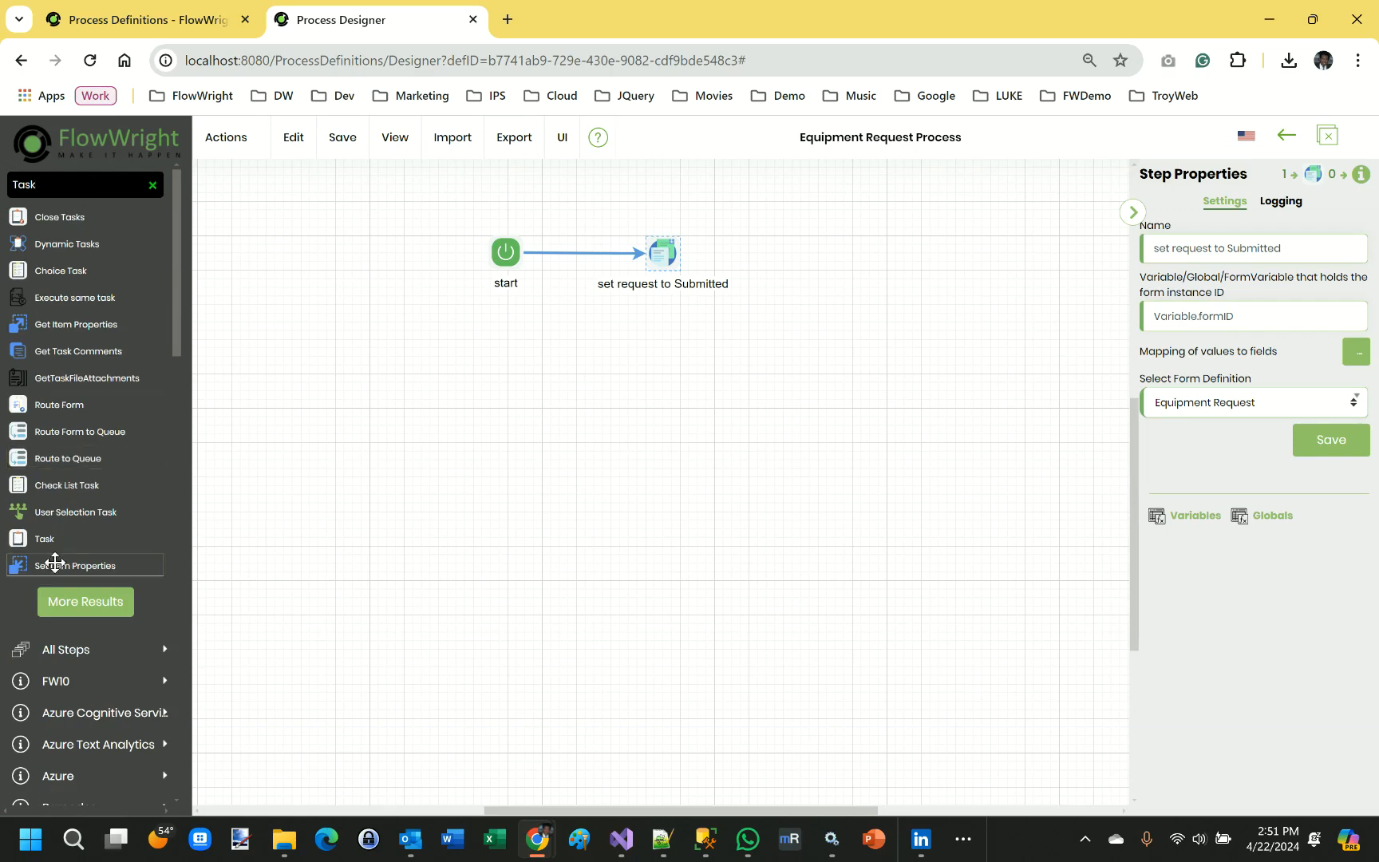
left_click_drag(44, 541, 822, 244)
left_click_drag(678, 253, 828, 253)
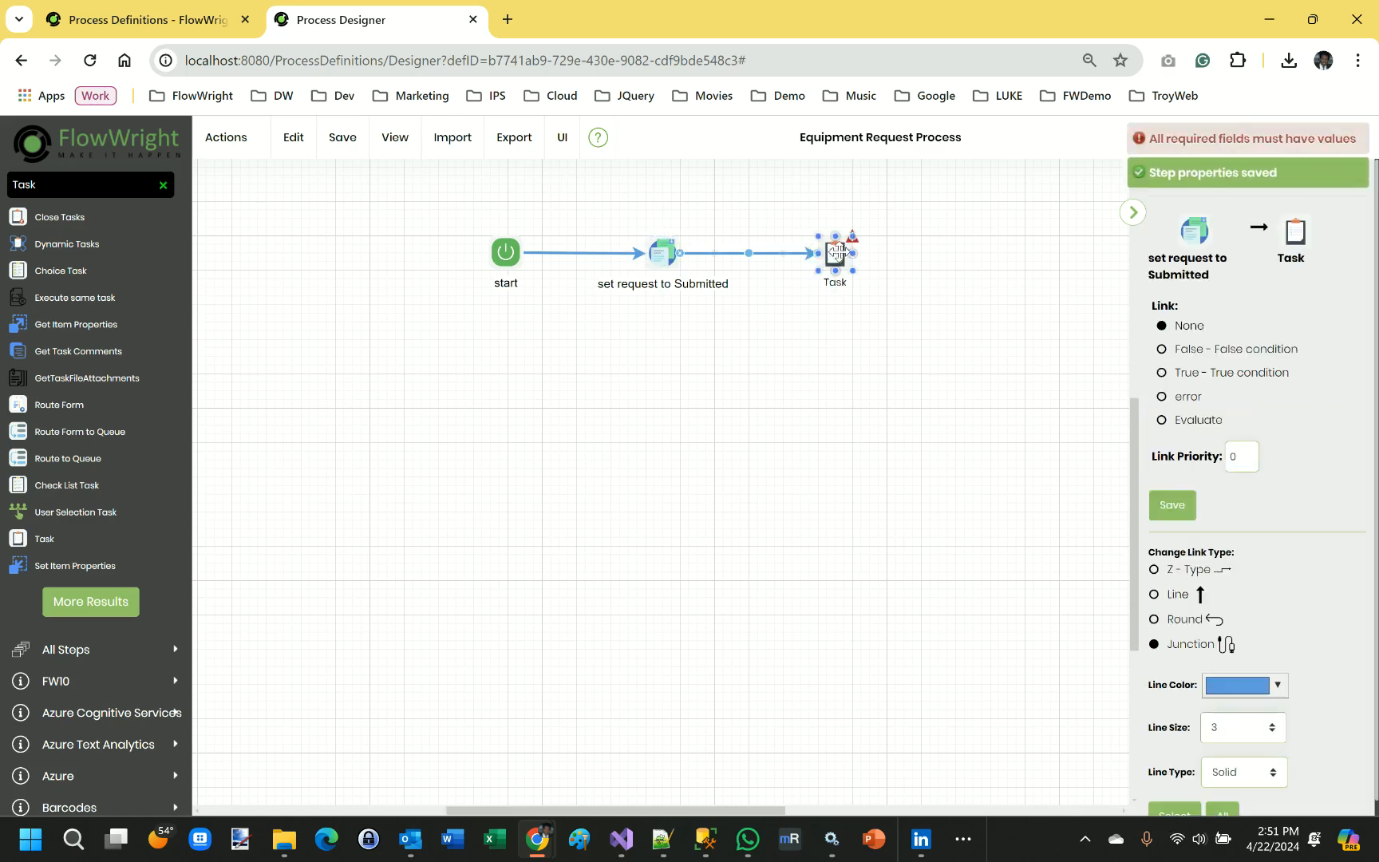
- Enter "Approve equipment request" as both the name and the task description of the Task step
left_click(837, 255)
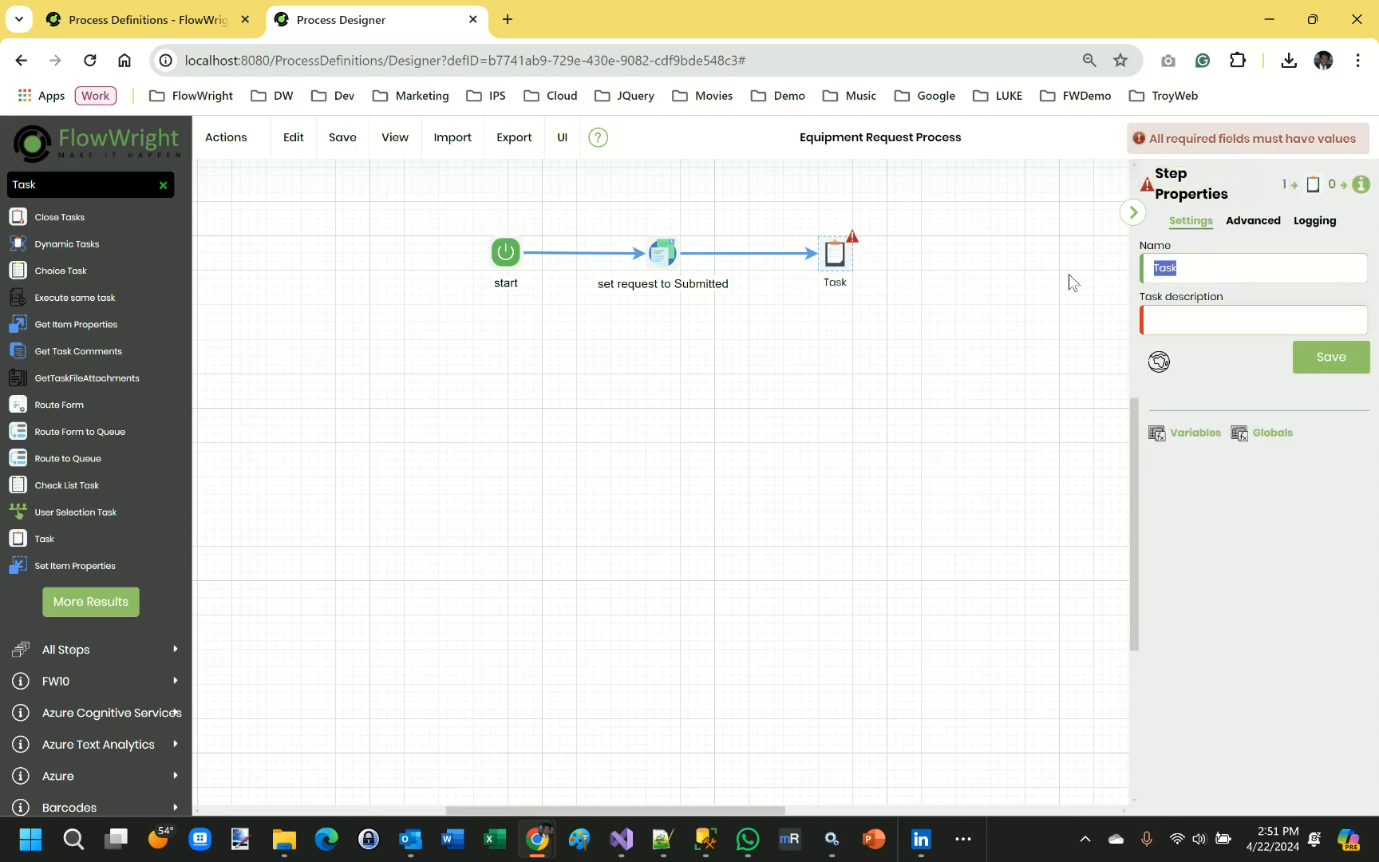
type("Approve ")
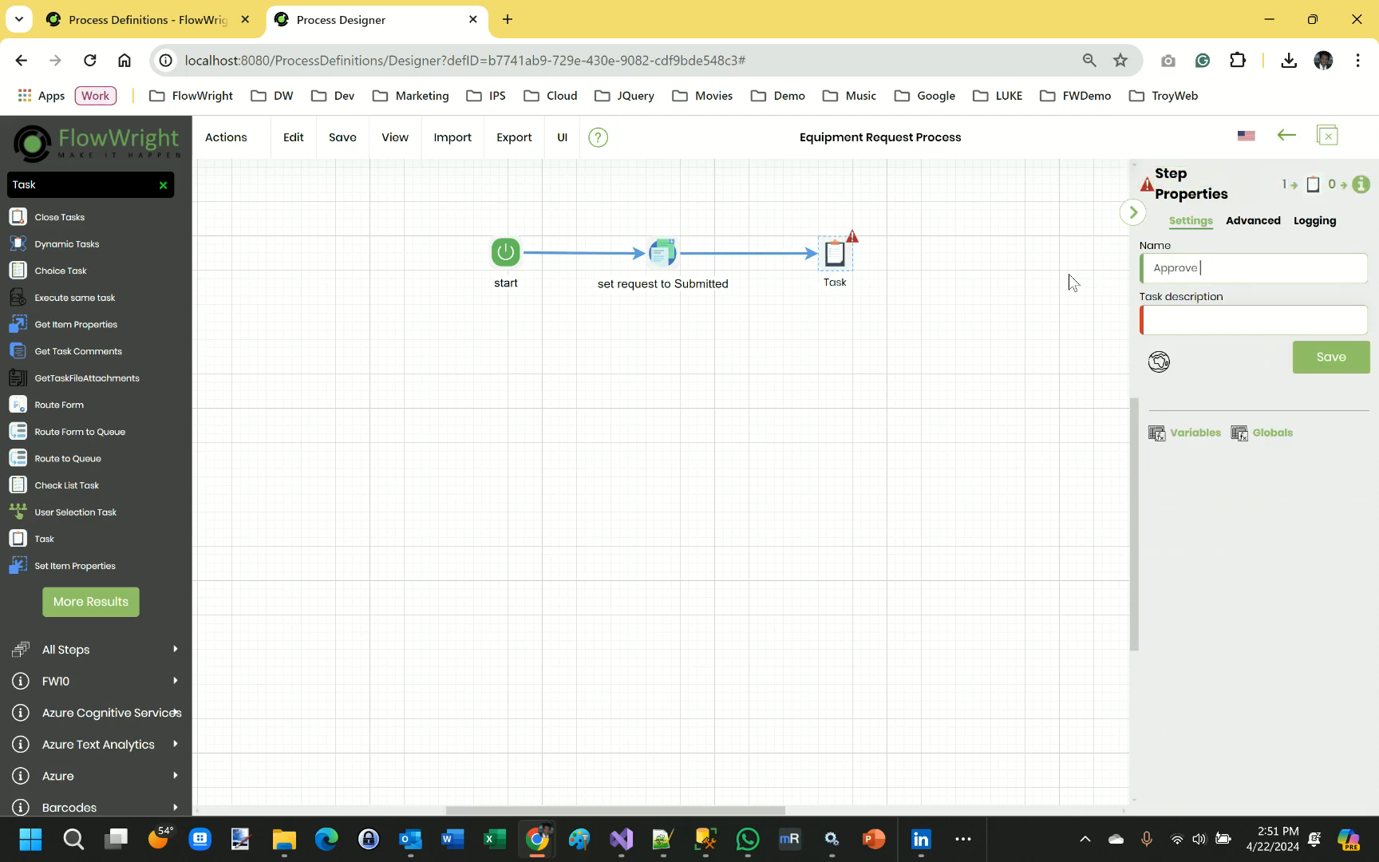
type("equirement request")
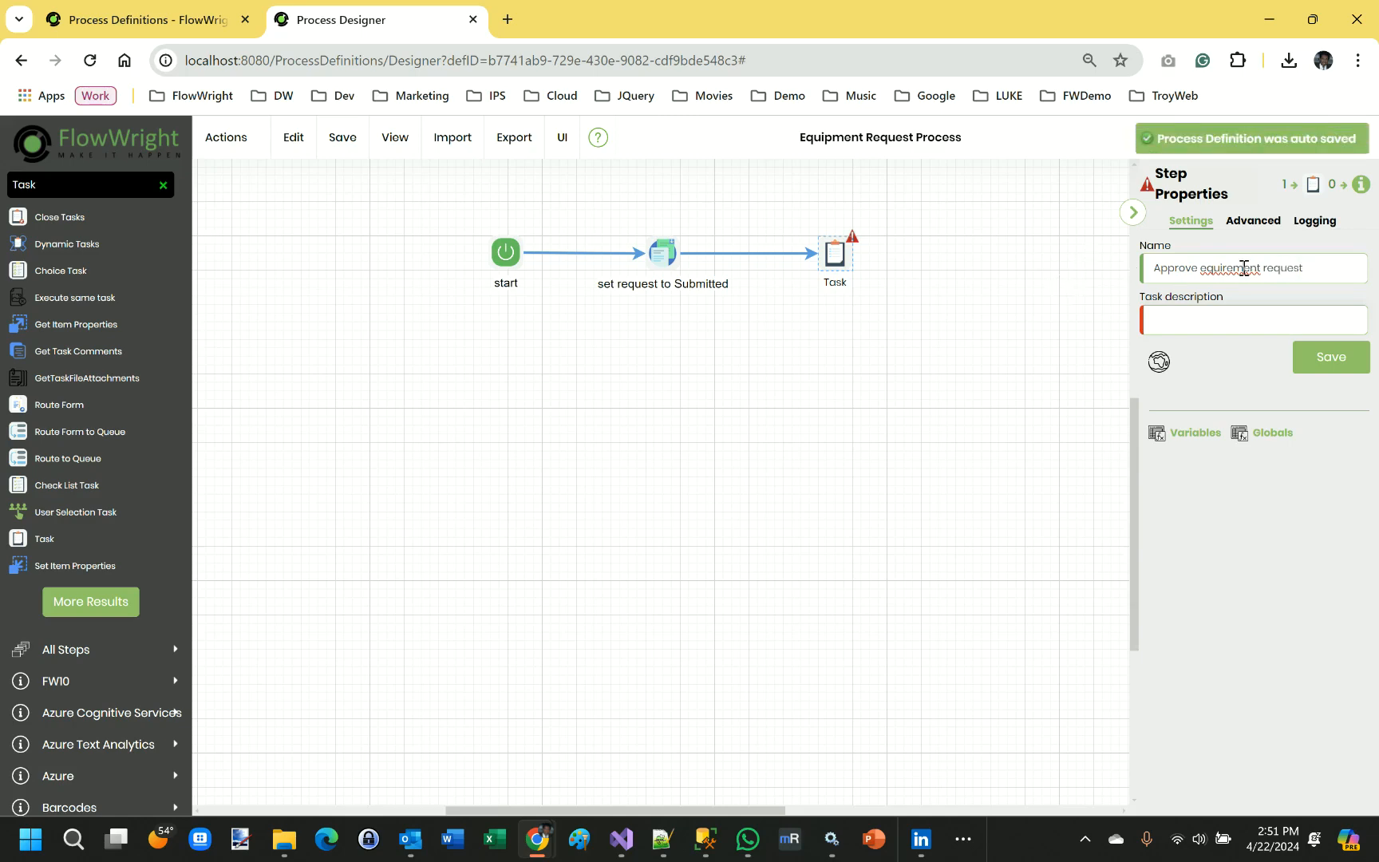
right_click(1245, 267)
left_click(1109, 287)
key("BackSpace")
double_click(1238, 273)
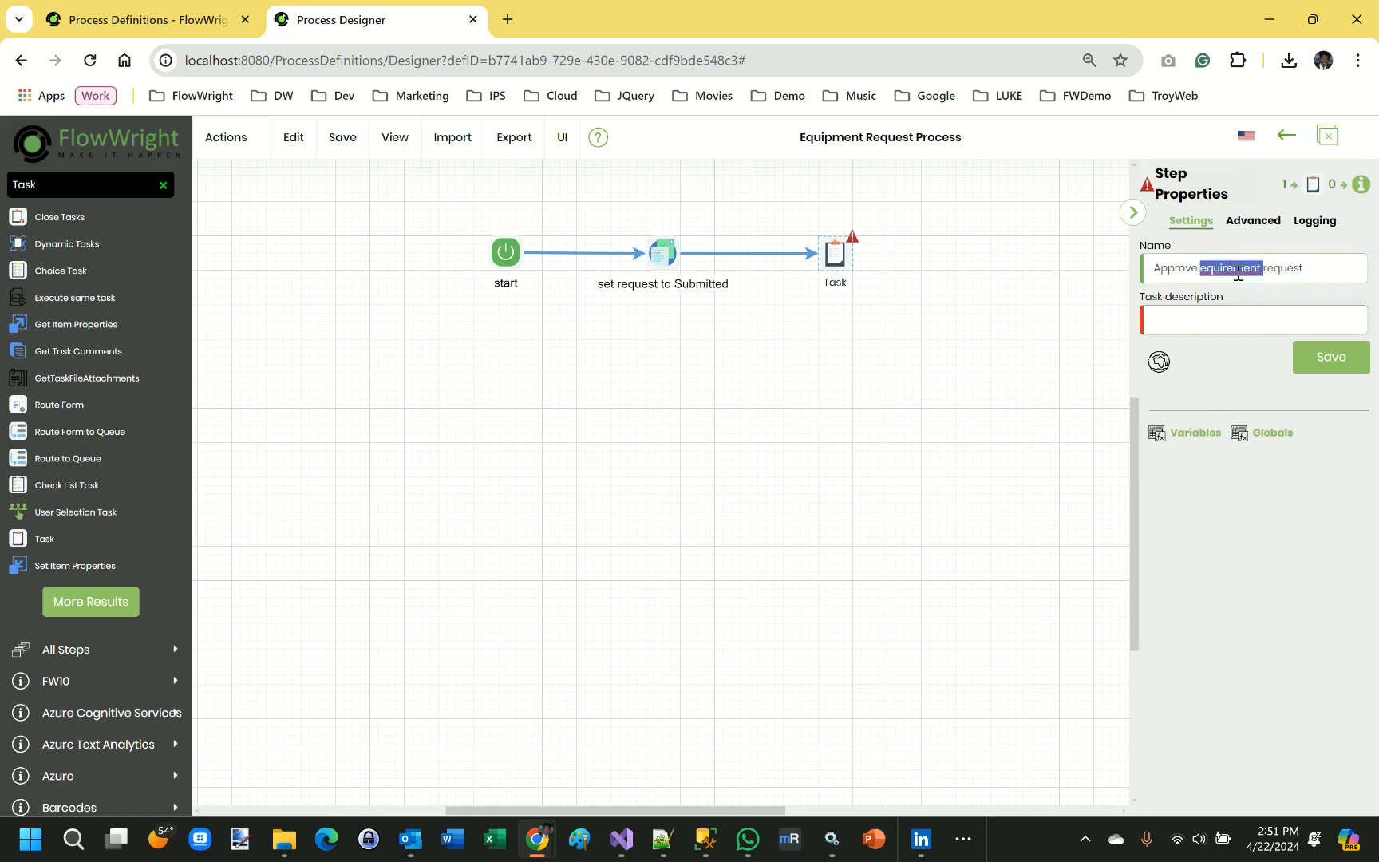
type("equip")
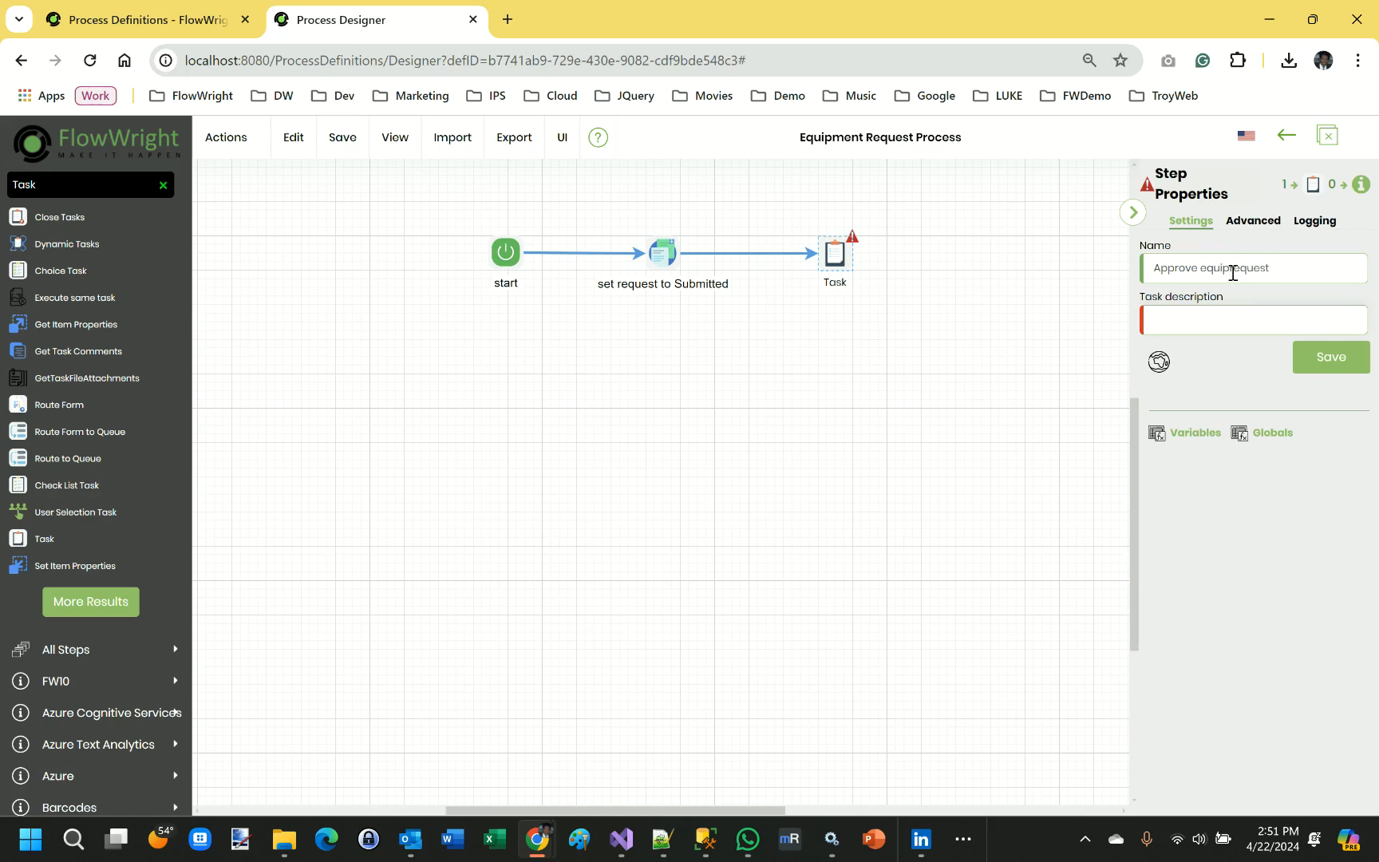
type("ment")
left_click_drag(1305, 268, 1125, 275)
key("ctrl+c")
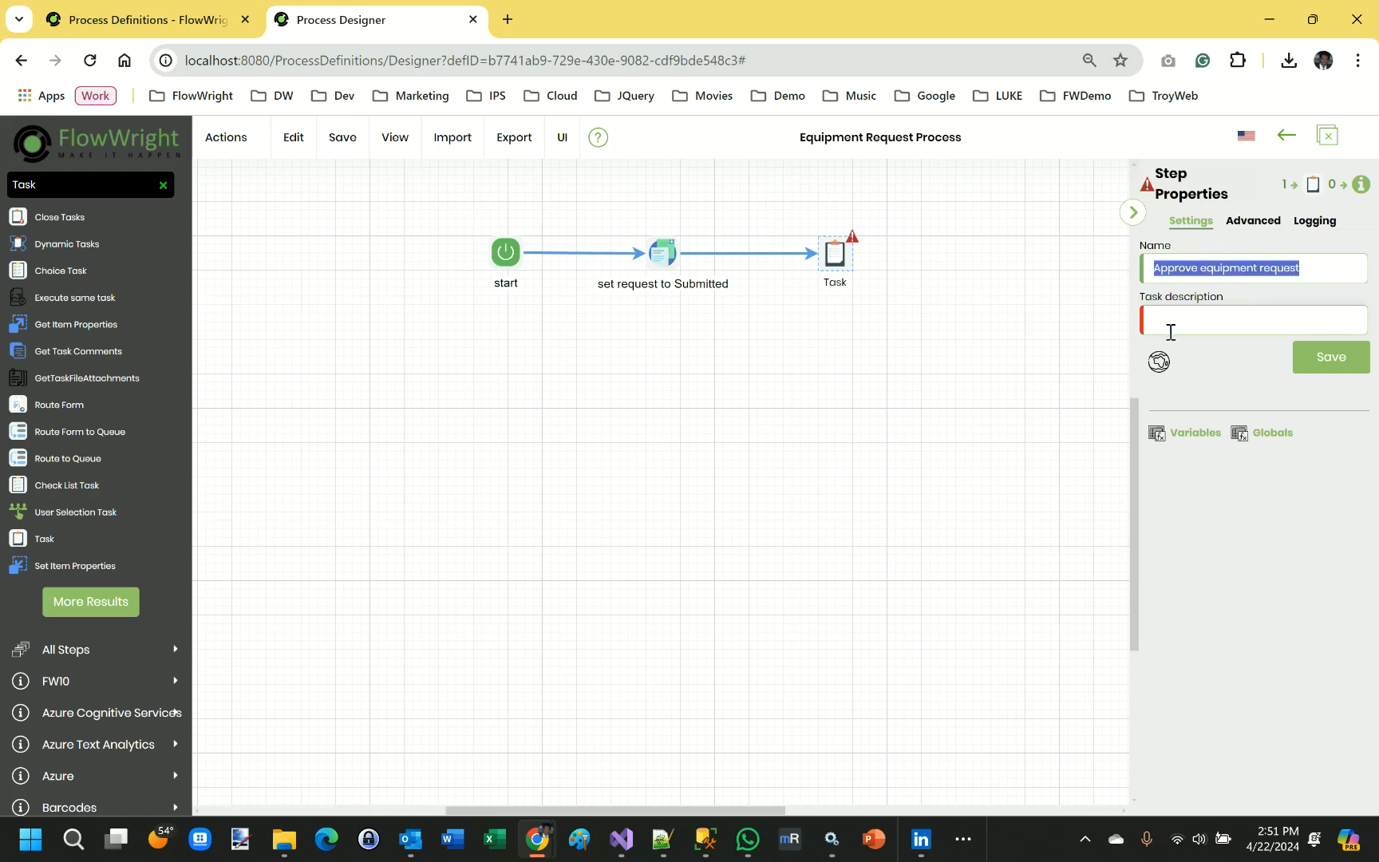
left_click(1170, 330)
key("ctrl+v")
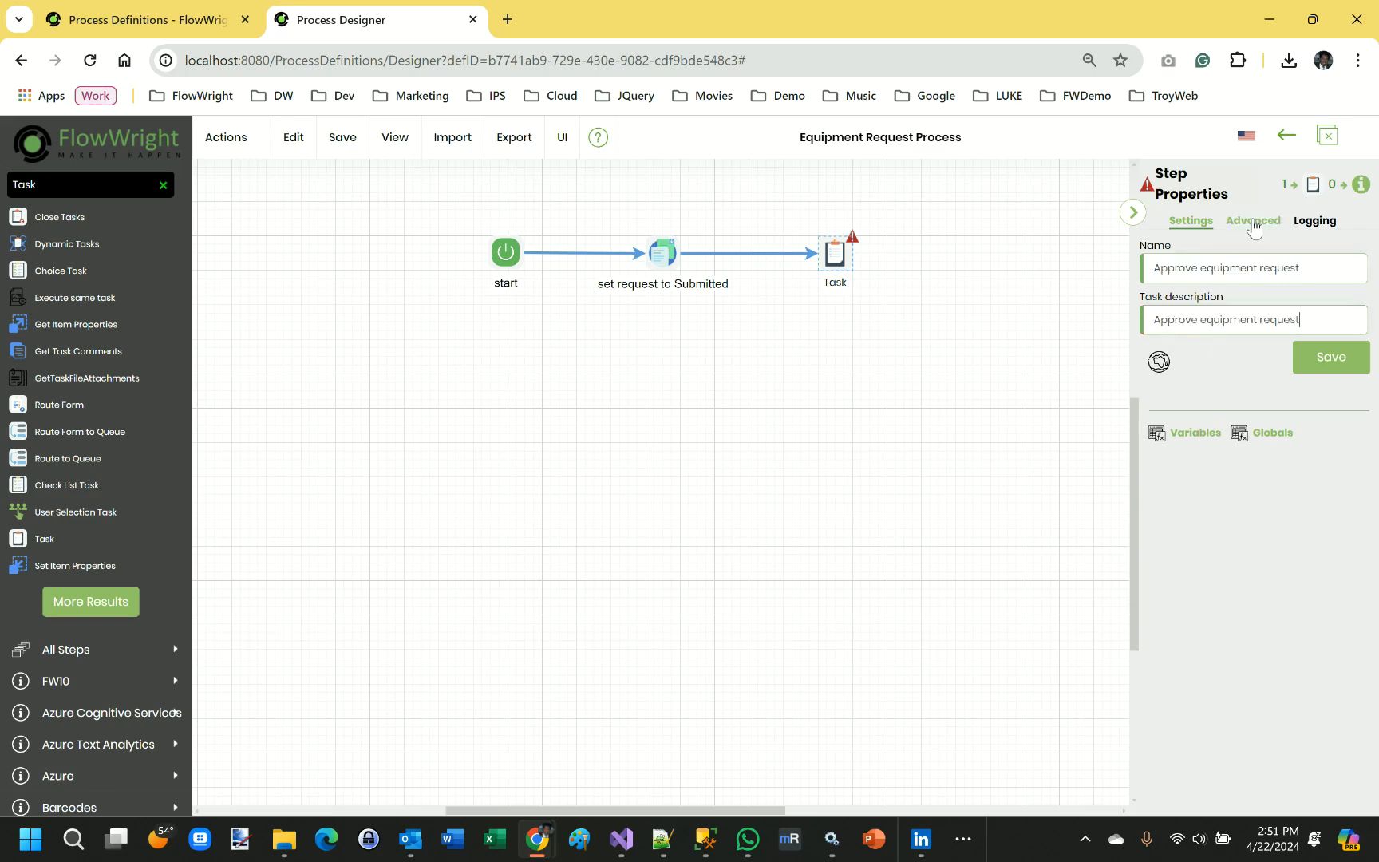
- Route the approval task to Admin User and save the step's properties
left_click(1235, 223)
left_click(1349, 257)
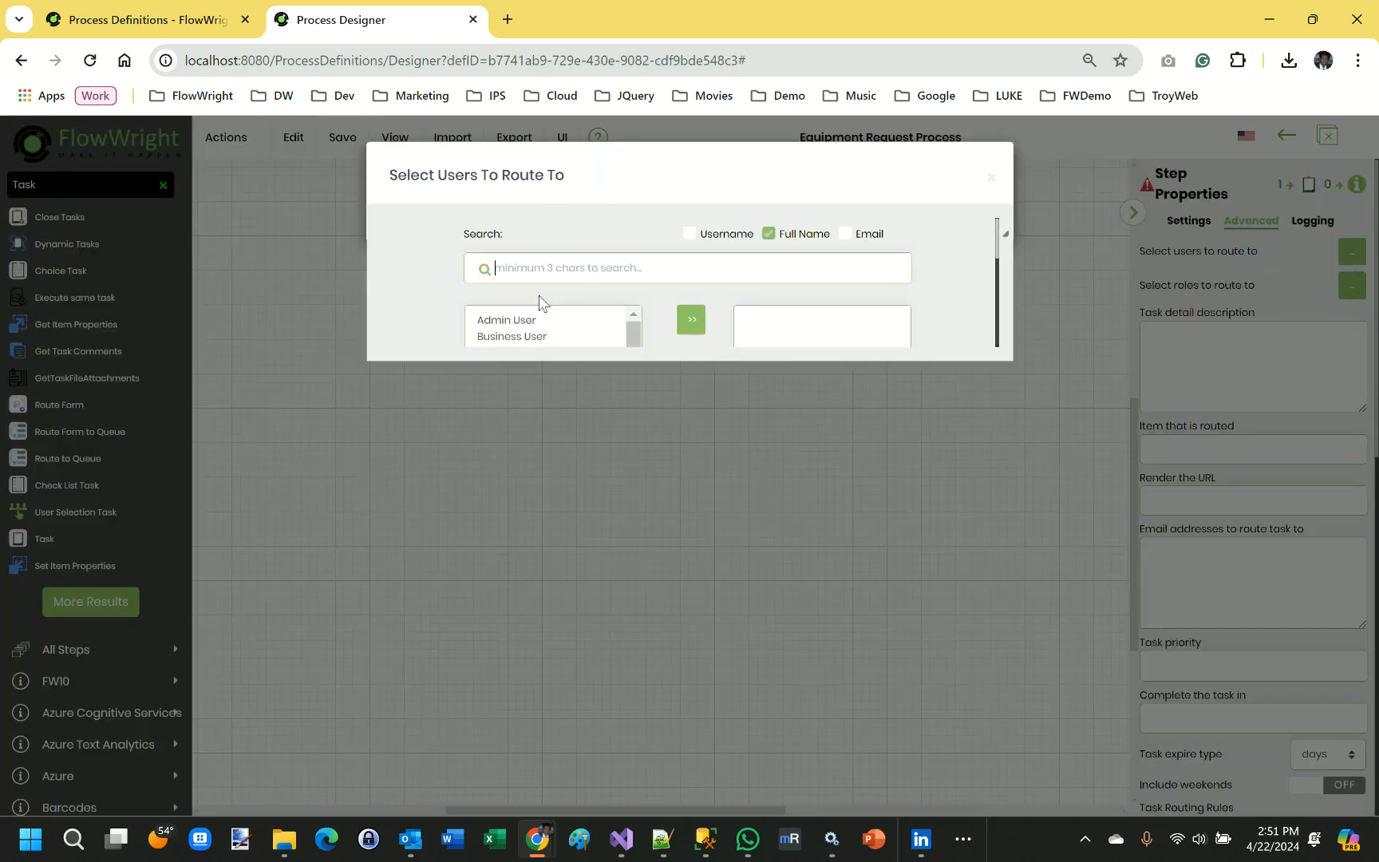
left_click(520, 322)
left_click(691, 363)
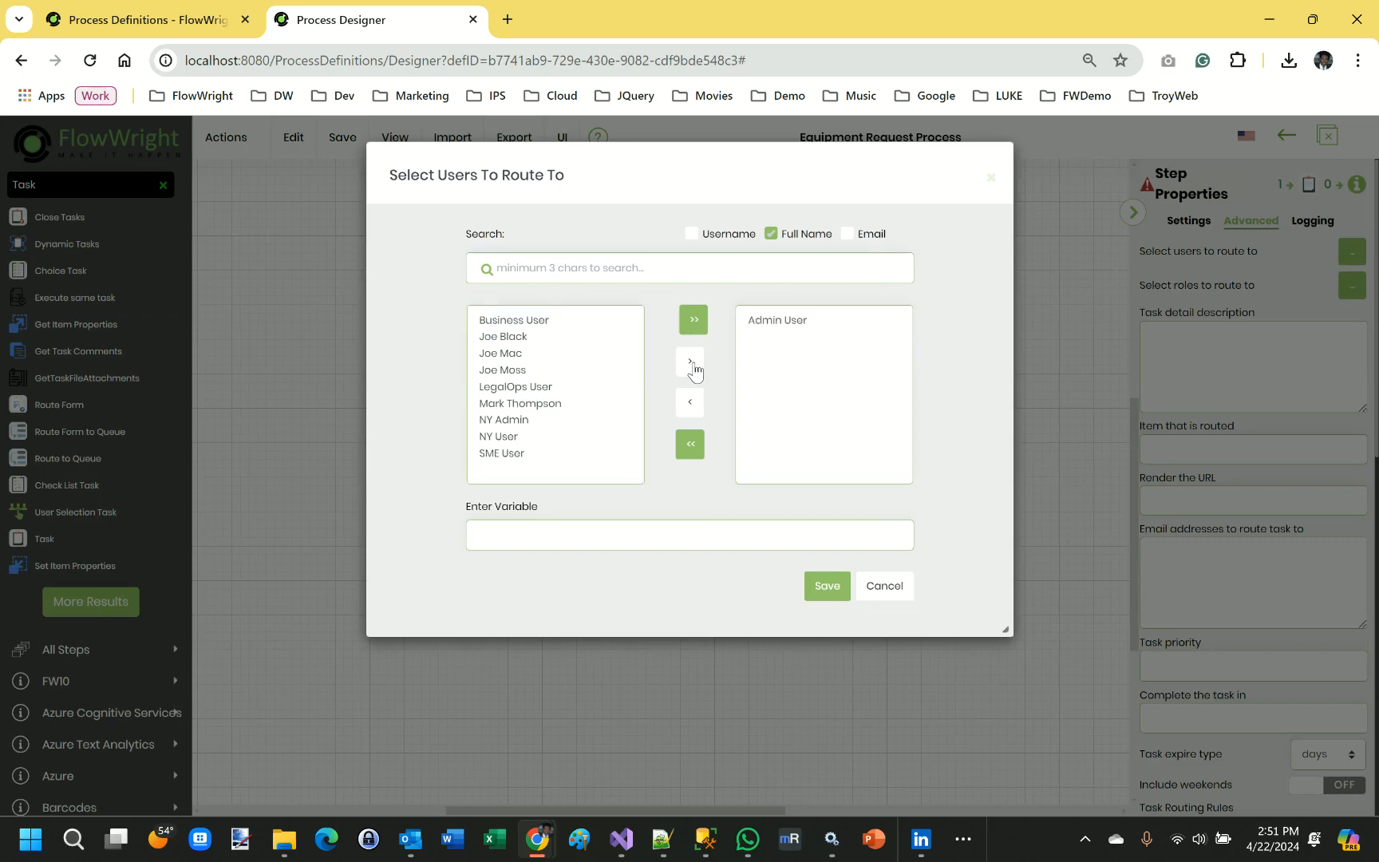
left_click(825, 586)
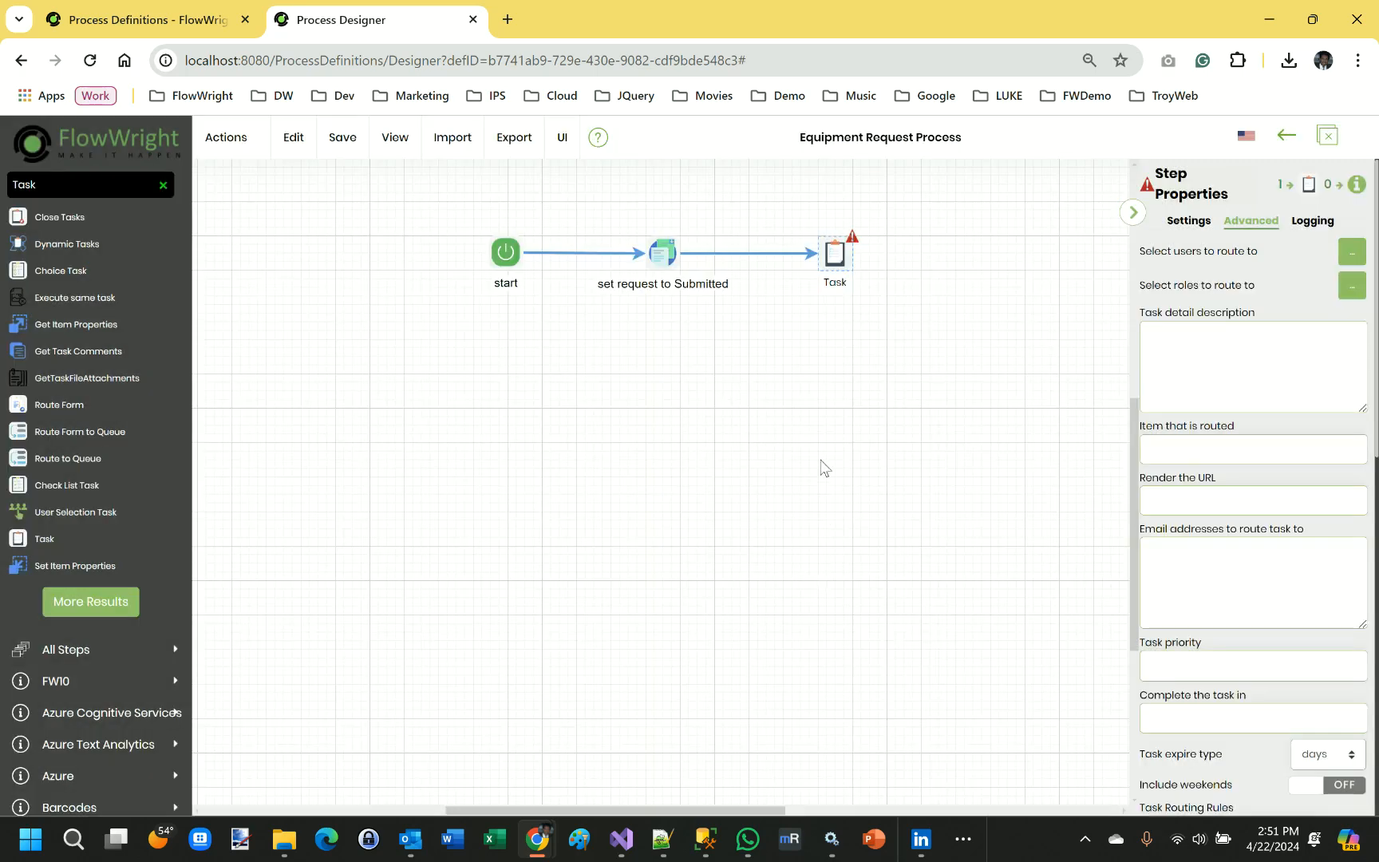
scroll(1286, 575, "down", 10)
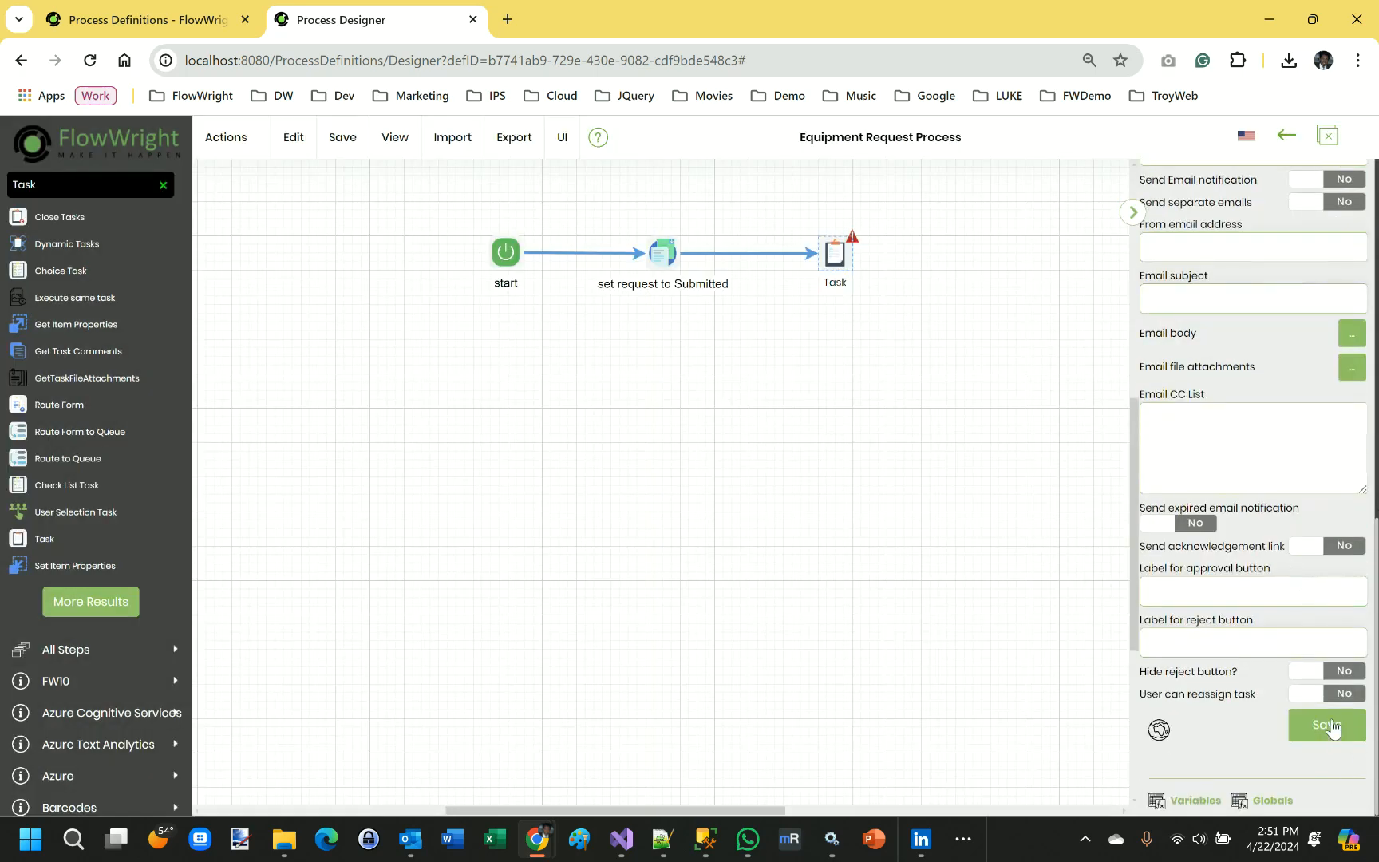
left_click(1329, 725)
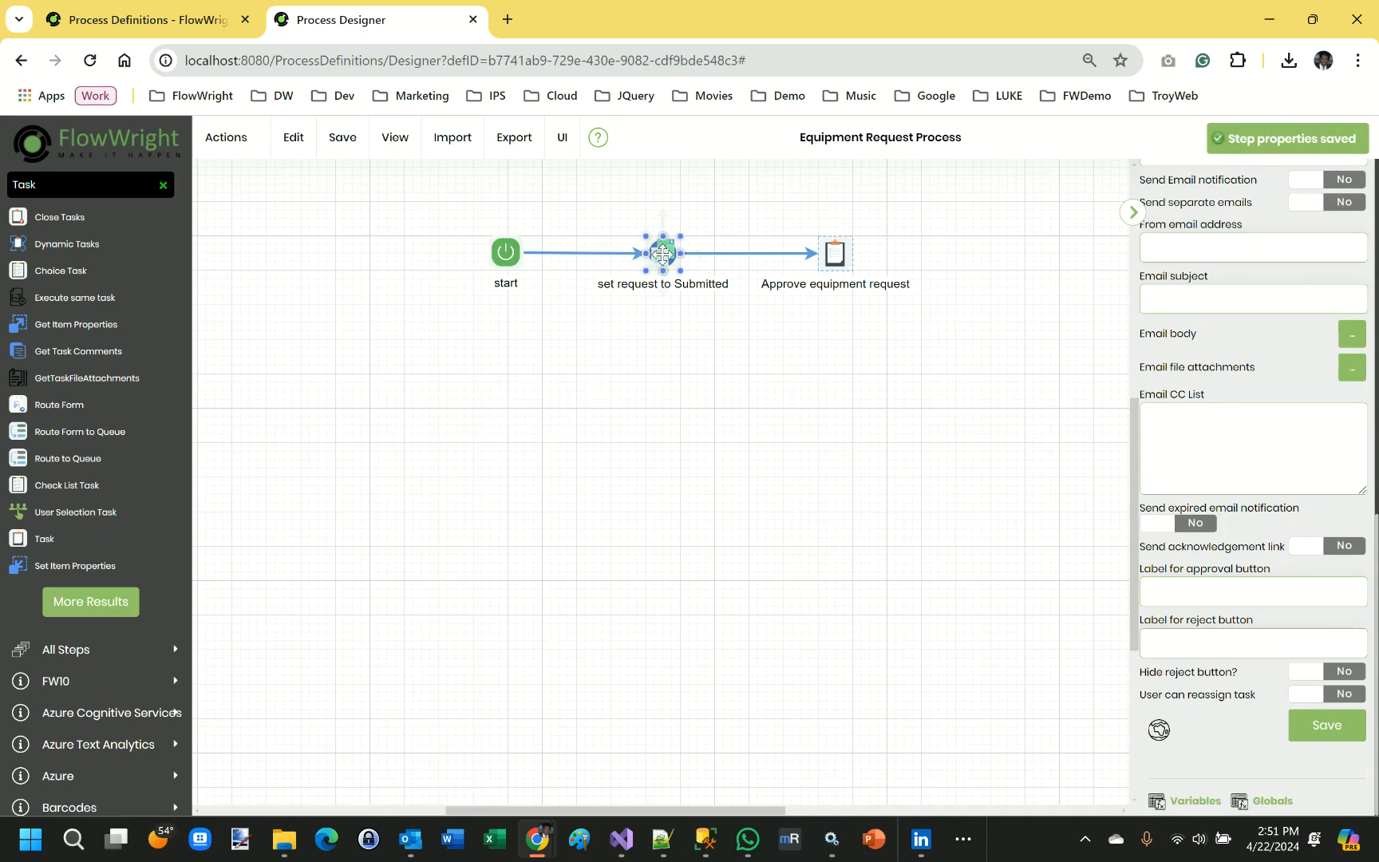
- Duplicate the "set request to Submitted" step, place the copy below the flow, and connect the "Approve equipment request" task to it
right_click(662, 254)
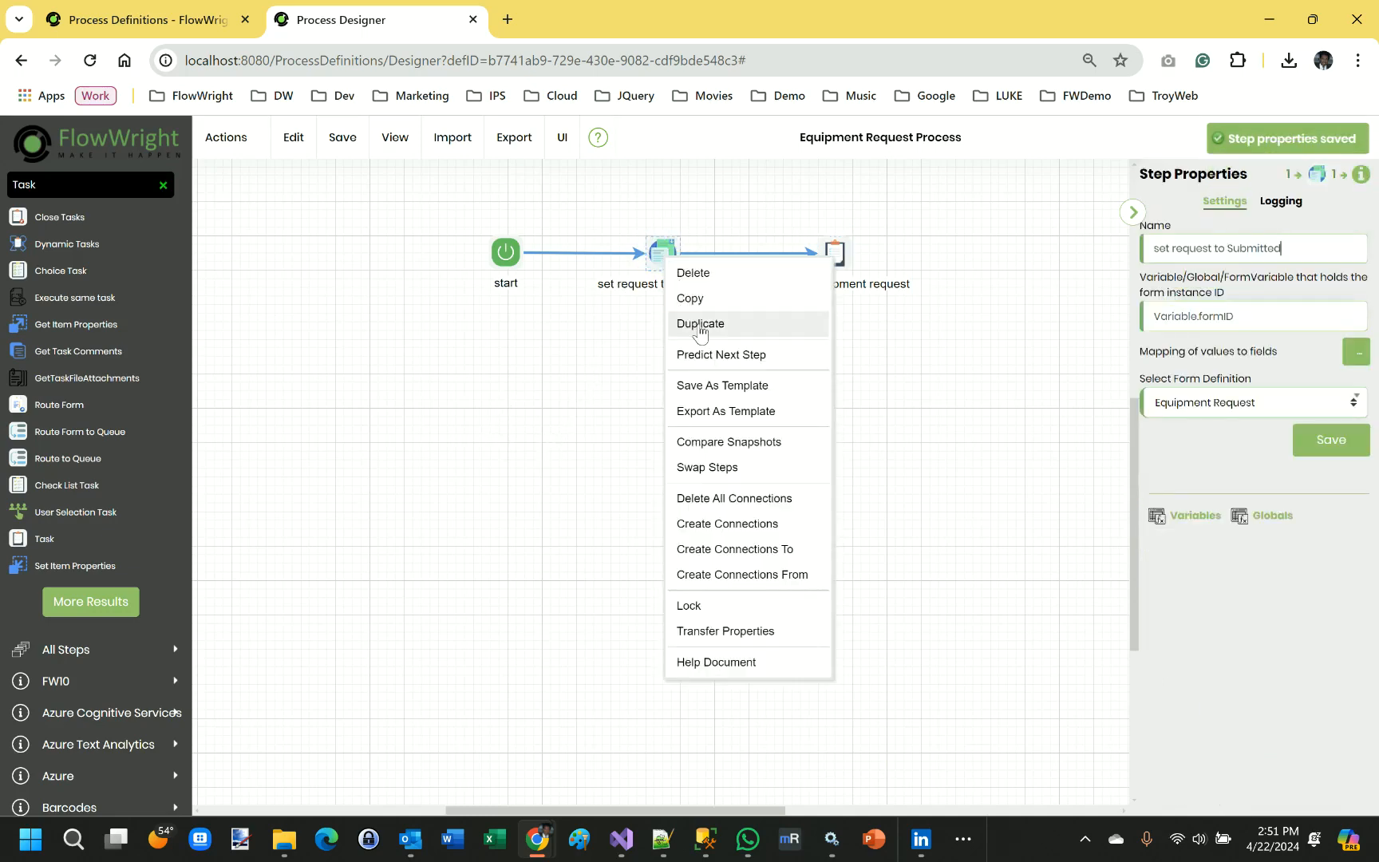
left_click(700, 323)
left_click_drag(696, 289, 734, 403)
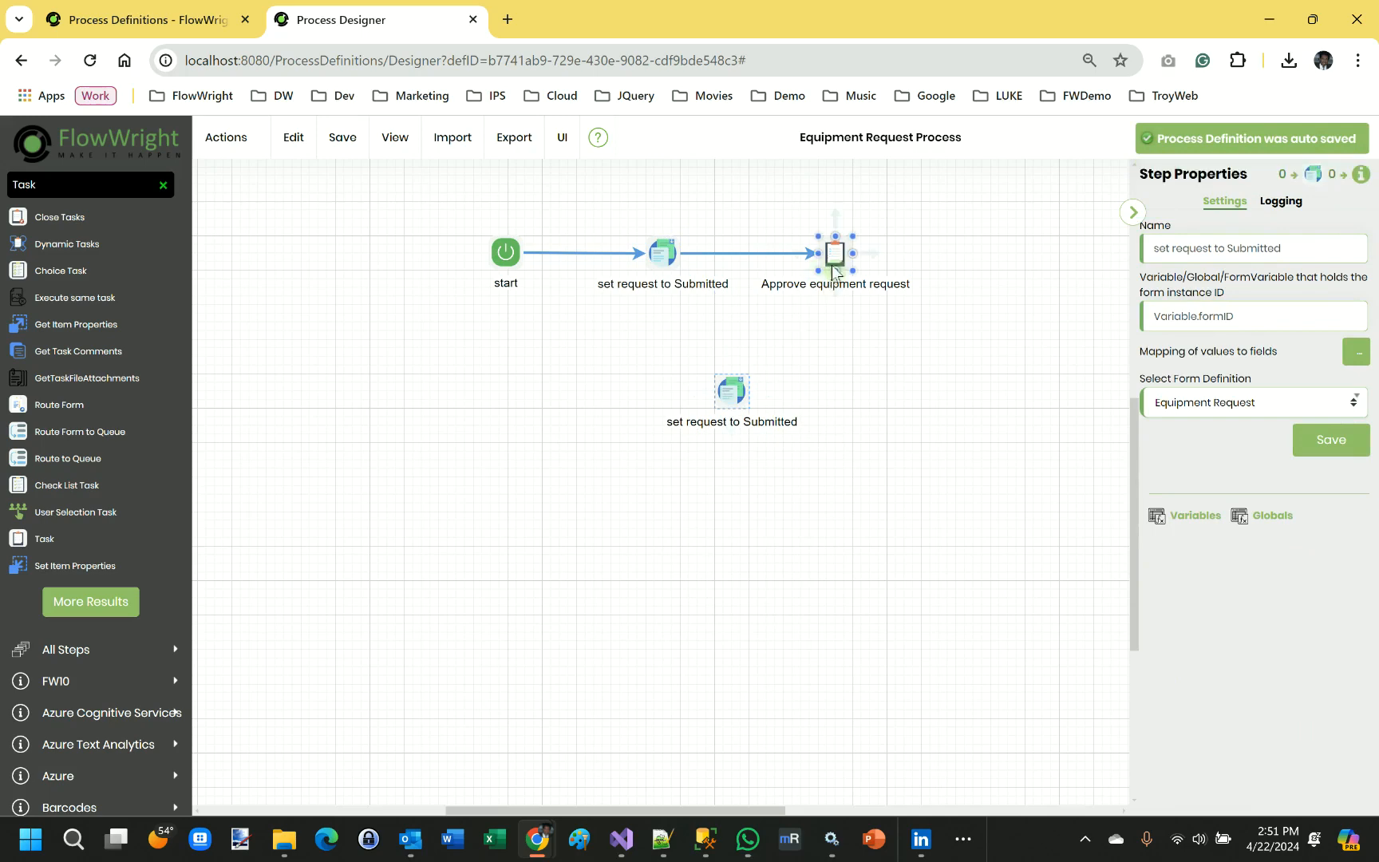
left_click_drag(835, 271, 732, 383)
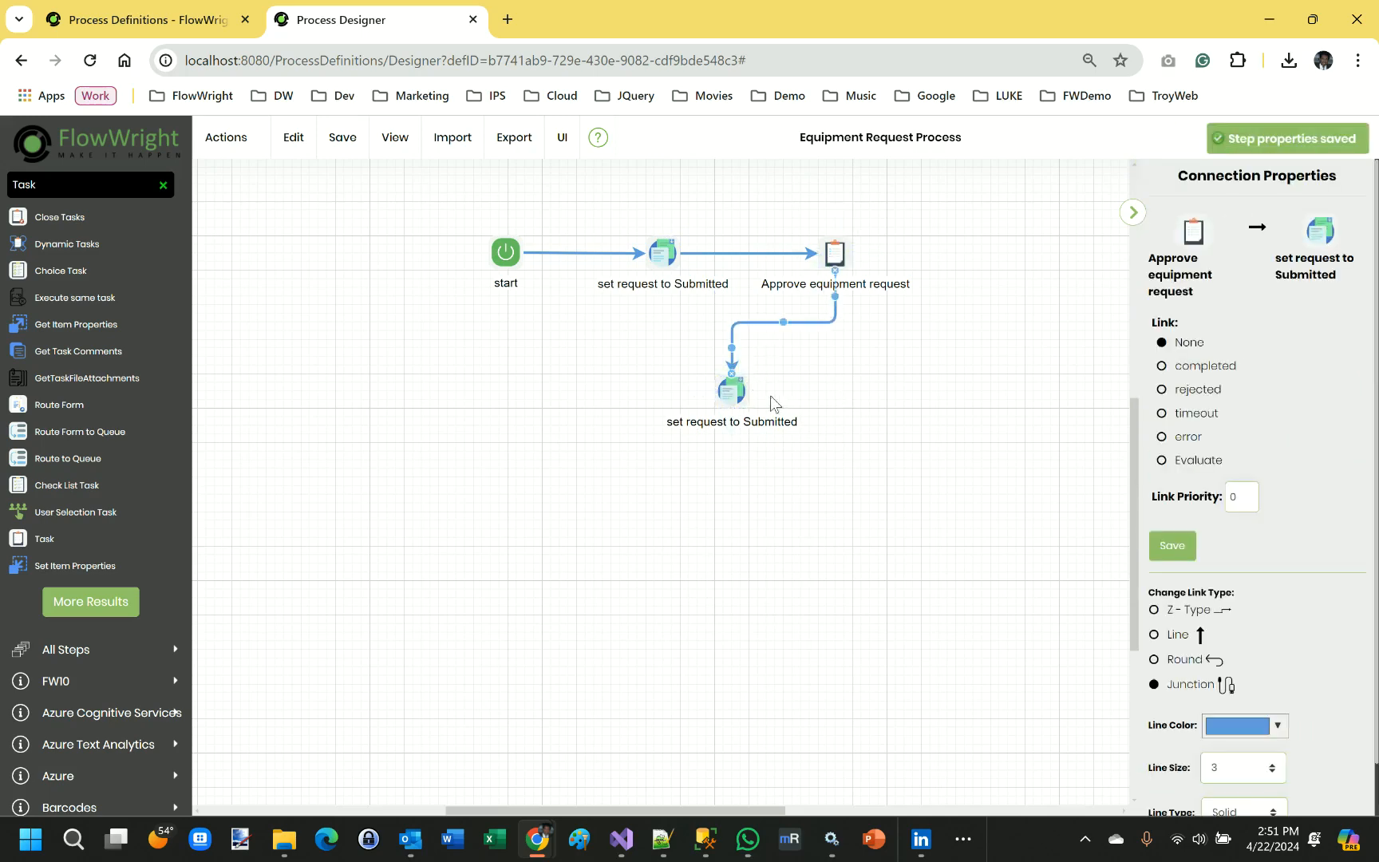
- Rename the duplicated step "set request to Approved" and map its txtStatus form field to the field value "Approved"
left_click(731, 383)
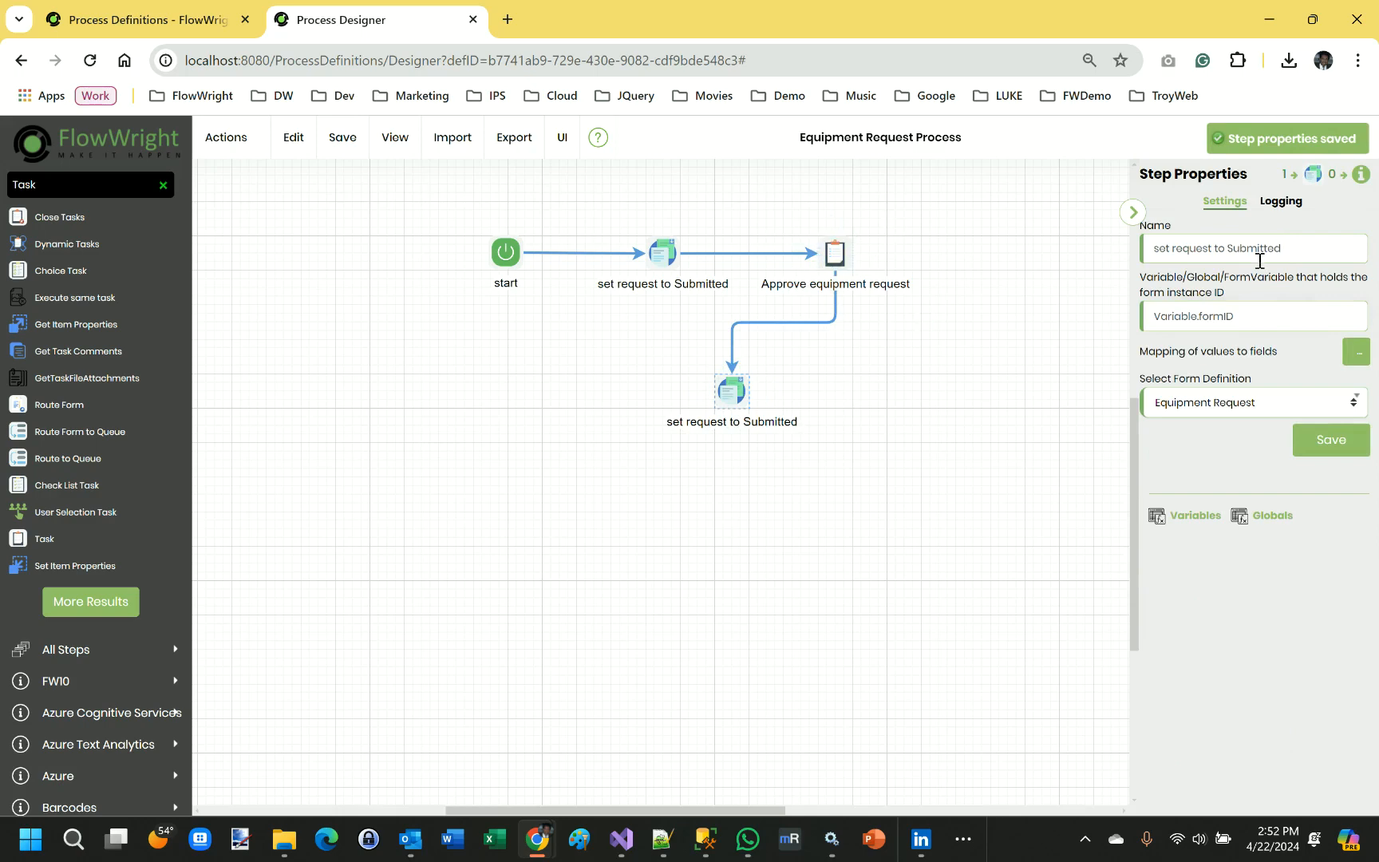
double_click(1250, 246)
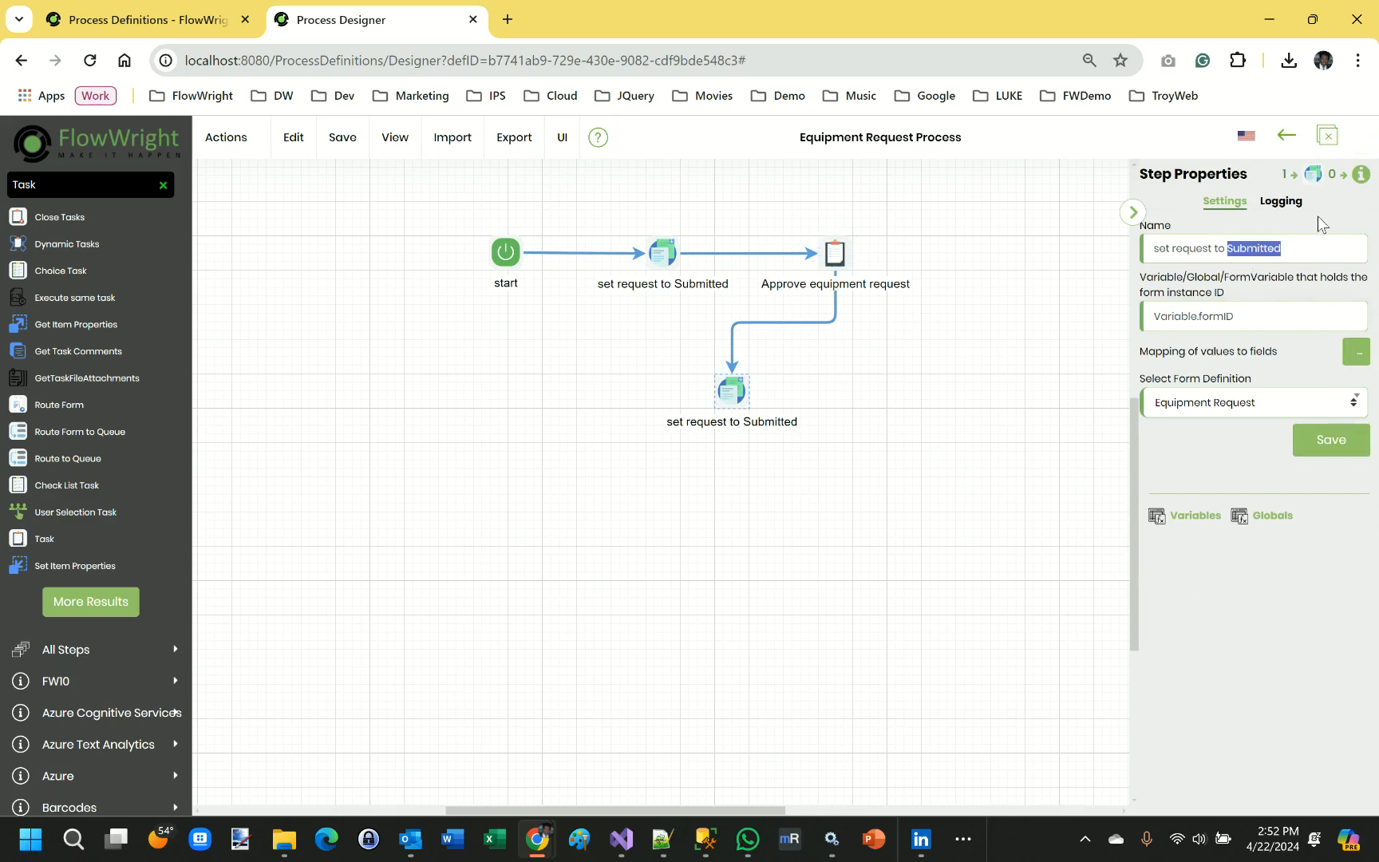
type("Approv")
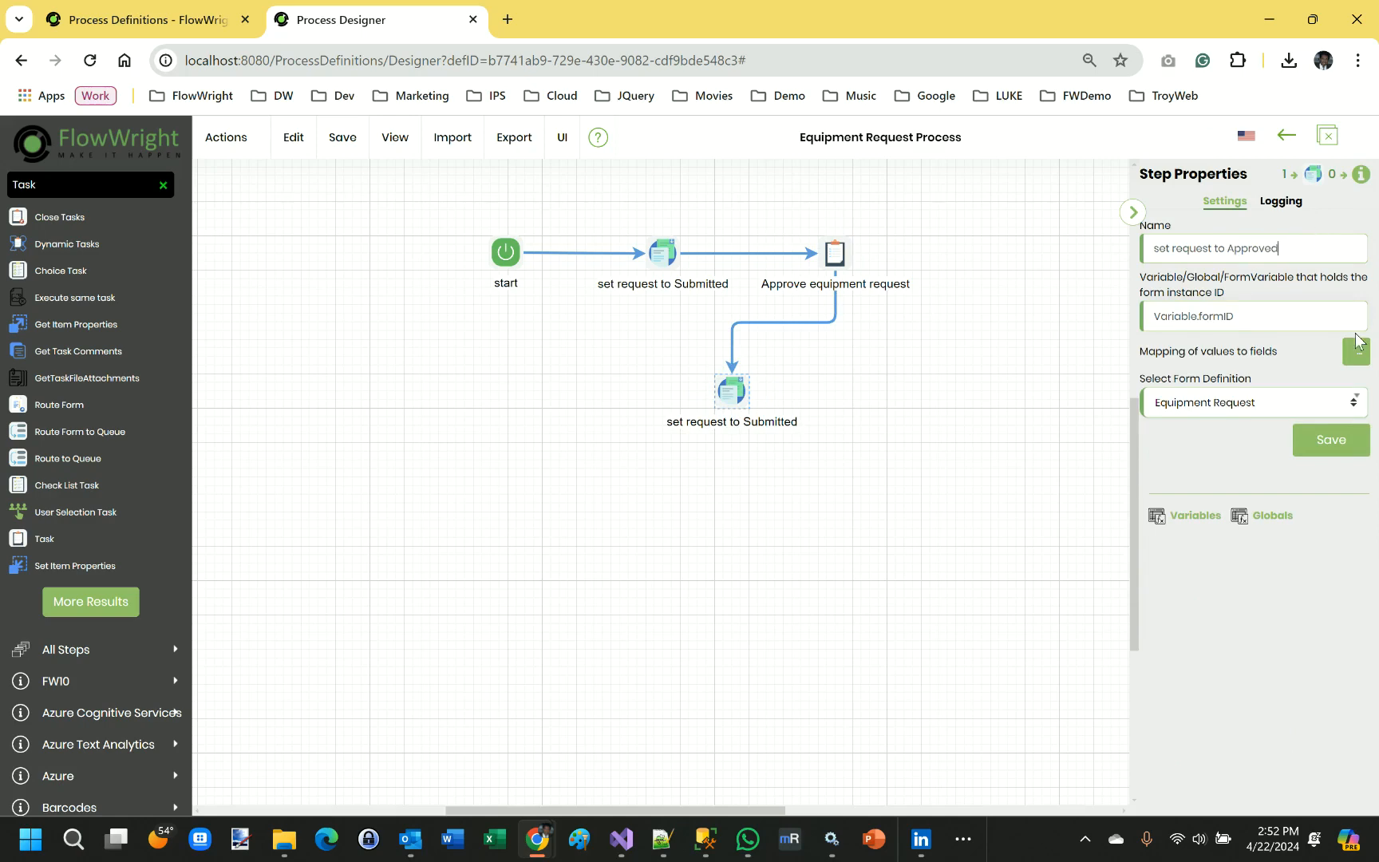
left_click(1355, 353)
double_click(802, 286)
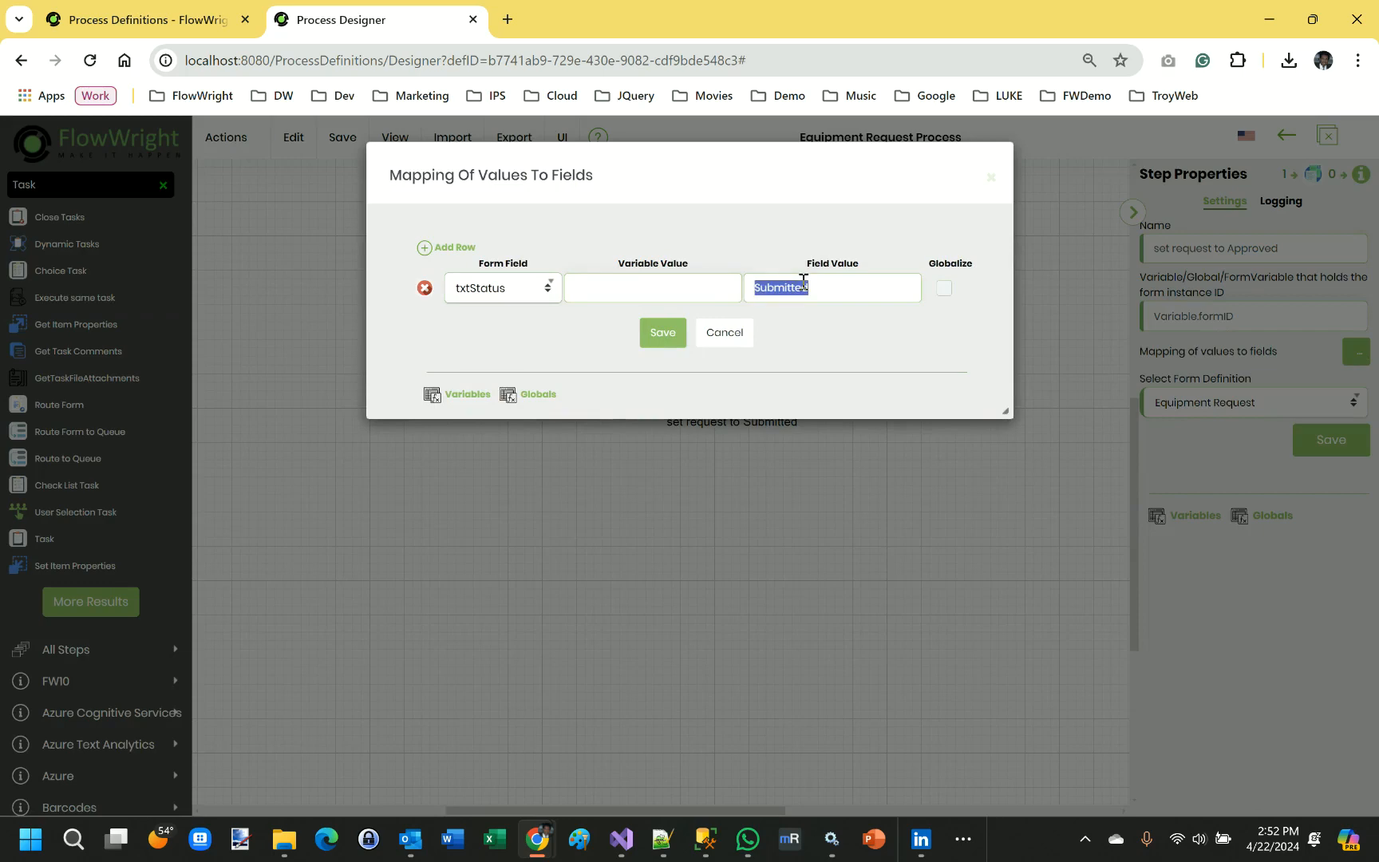
type("Approved")
left_click(662, 332)
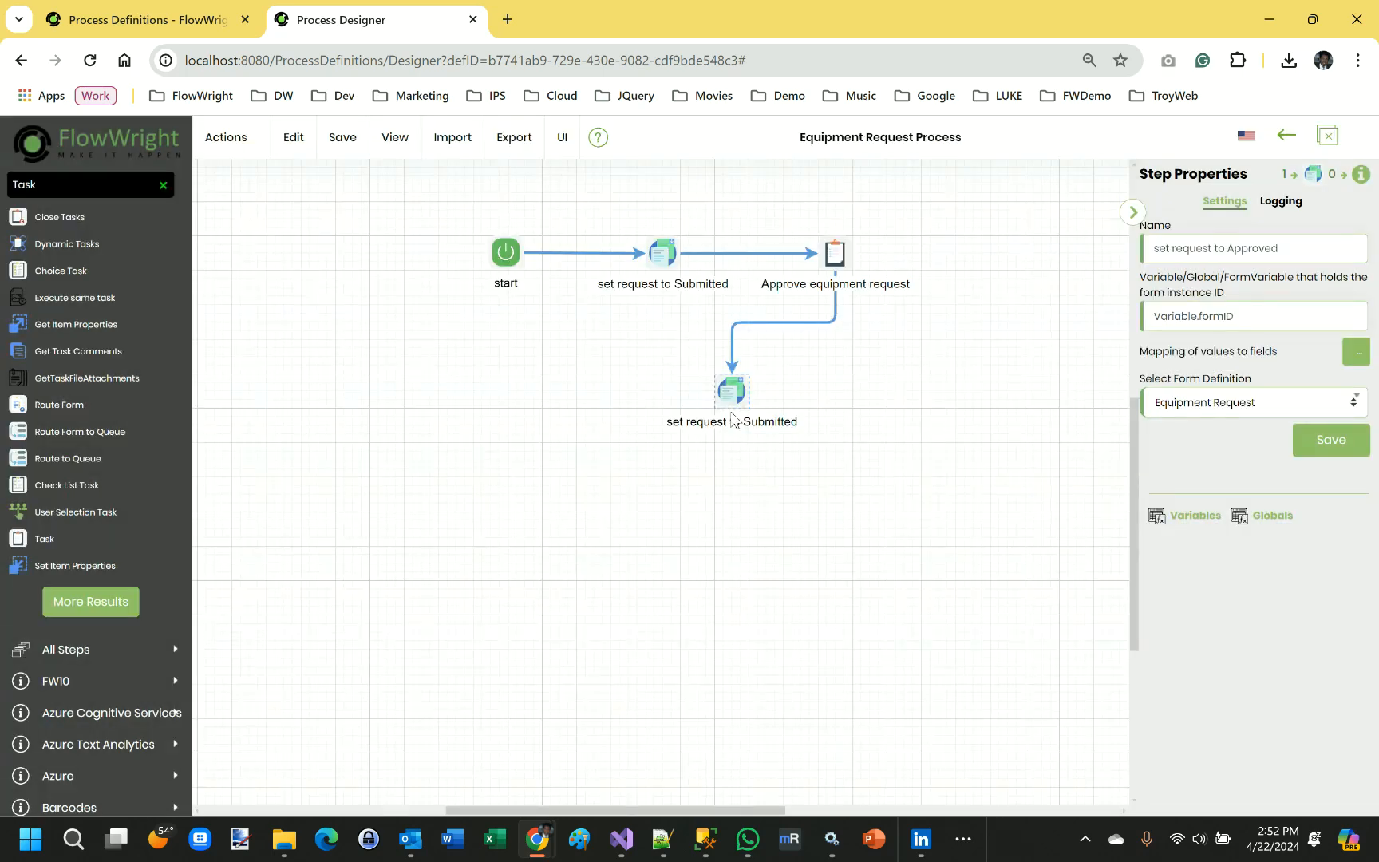
- Set the link from the approval task to "set request to Approved" to completed and save it
left_click(767, 322)
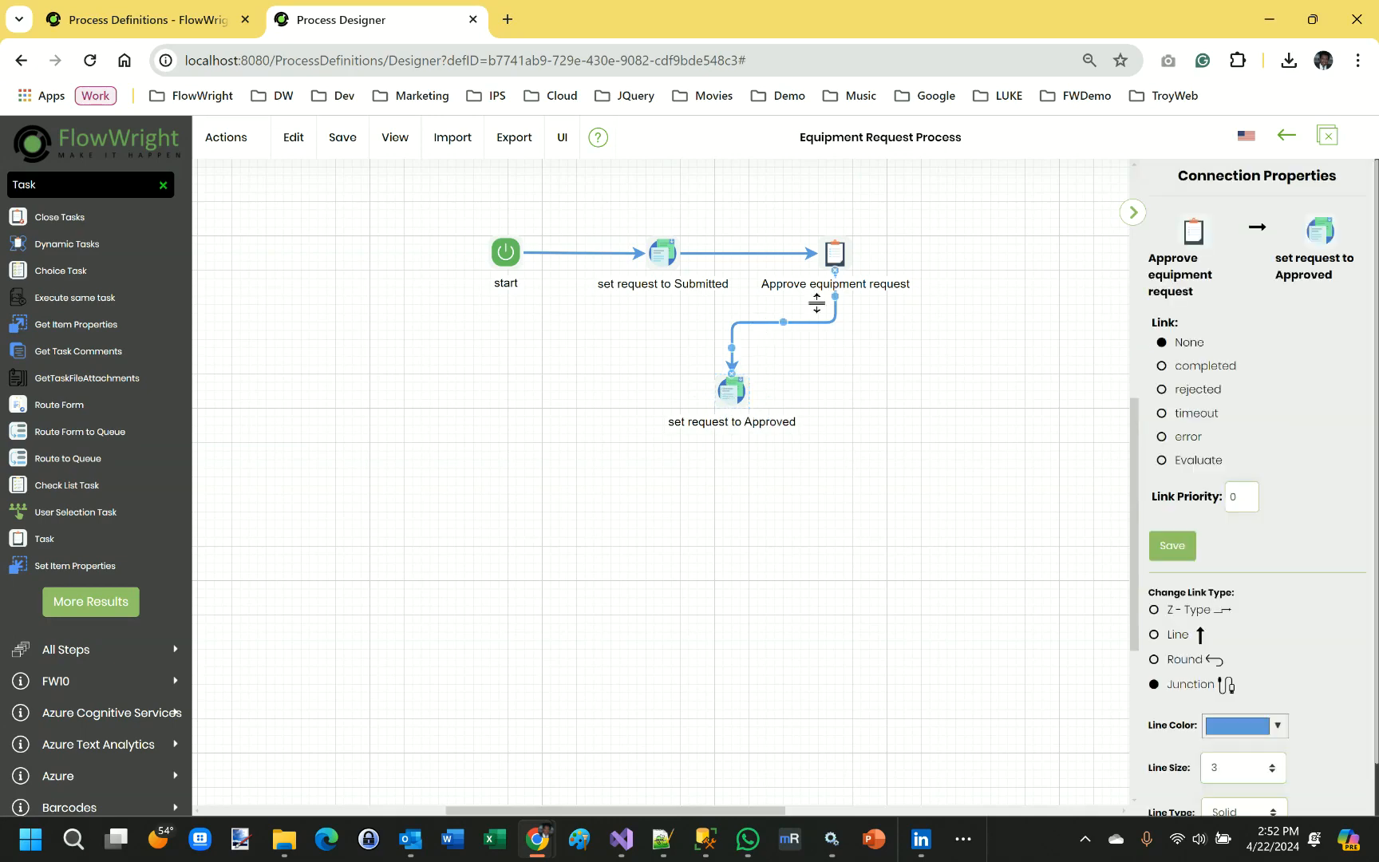
left_click(1219, 367)
left_click(1172, 546)
- Duplicate the "set request to Approved" step and connect the approval task to the copy with a rejected link
right_click(732, 391)
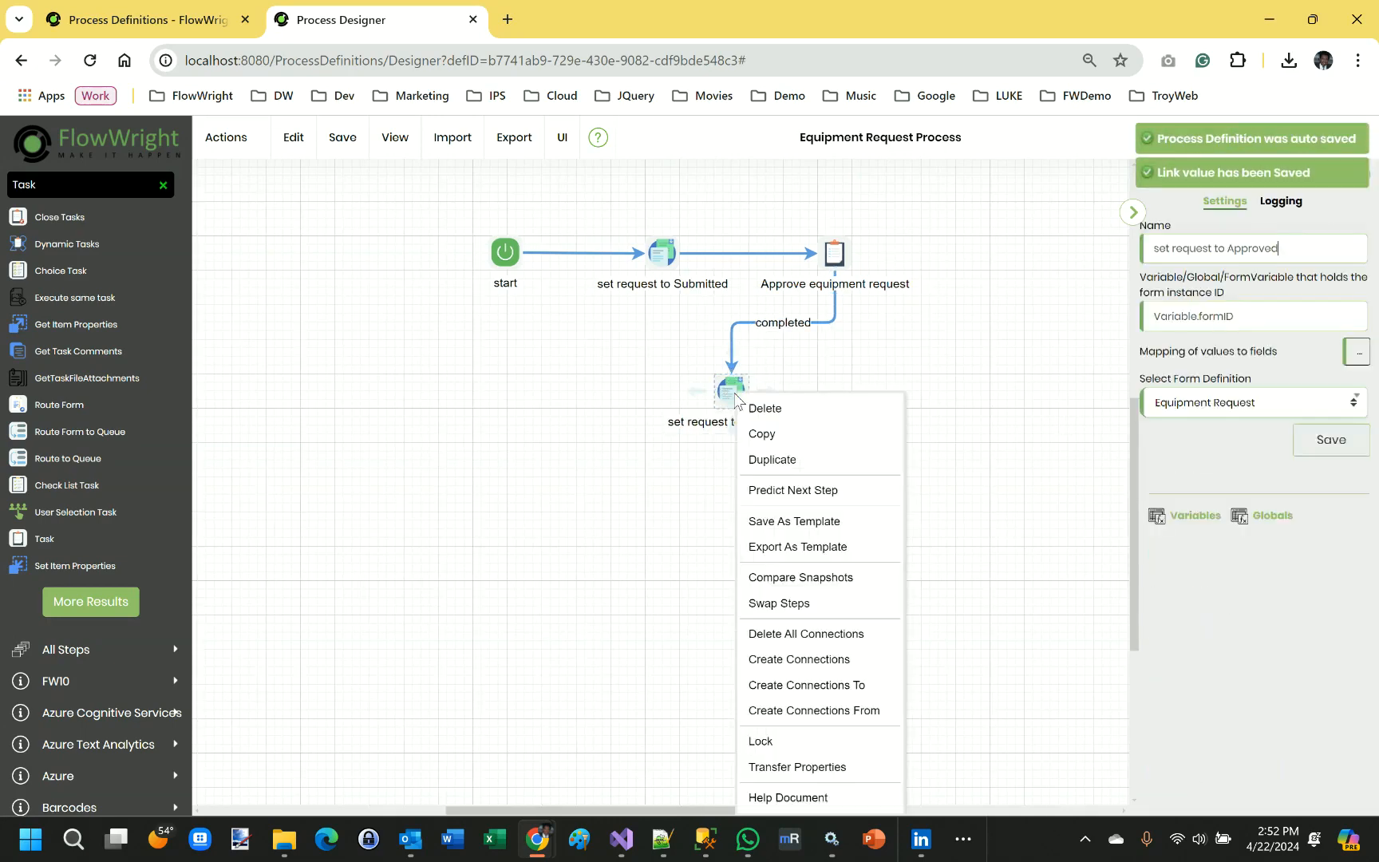
left_click(761, 460)
left_click_drag(764, 427, 972, 391)
left_click(851, 254)
left_click_drag(854, 255, 972, 389)
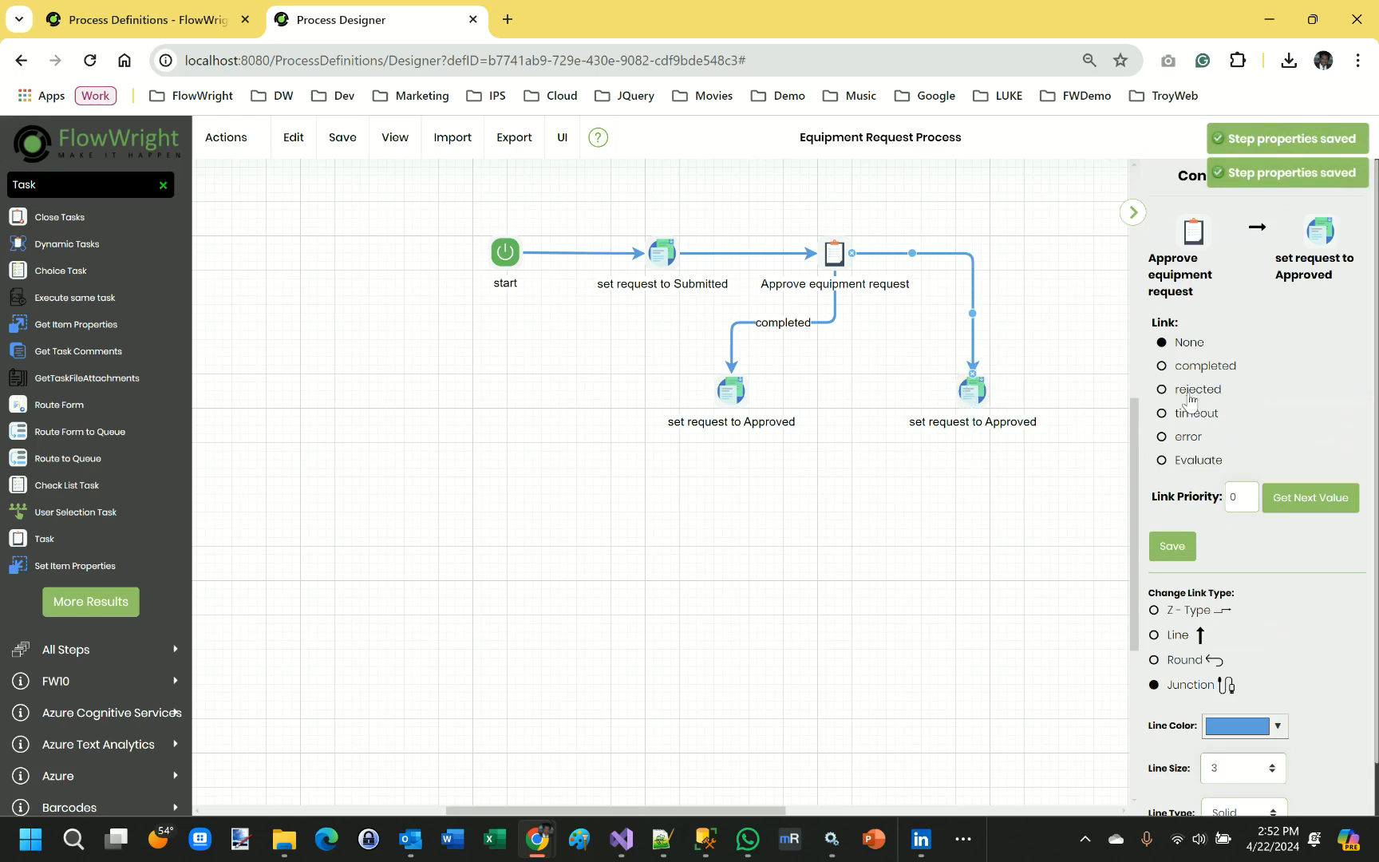
left_click(1187, 389)
- Rename the copy on the rejected branch "set request to Rejected", map txtStatus to "Rejected", and save the step's properties
left_click(976, 389)
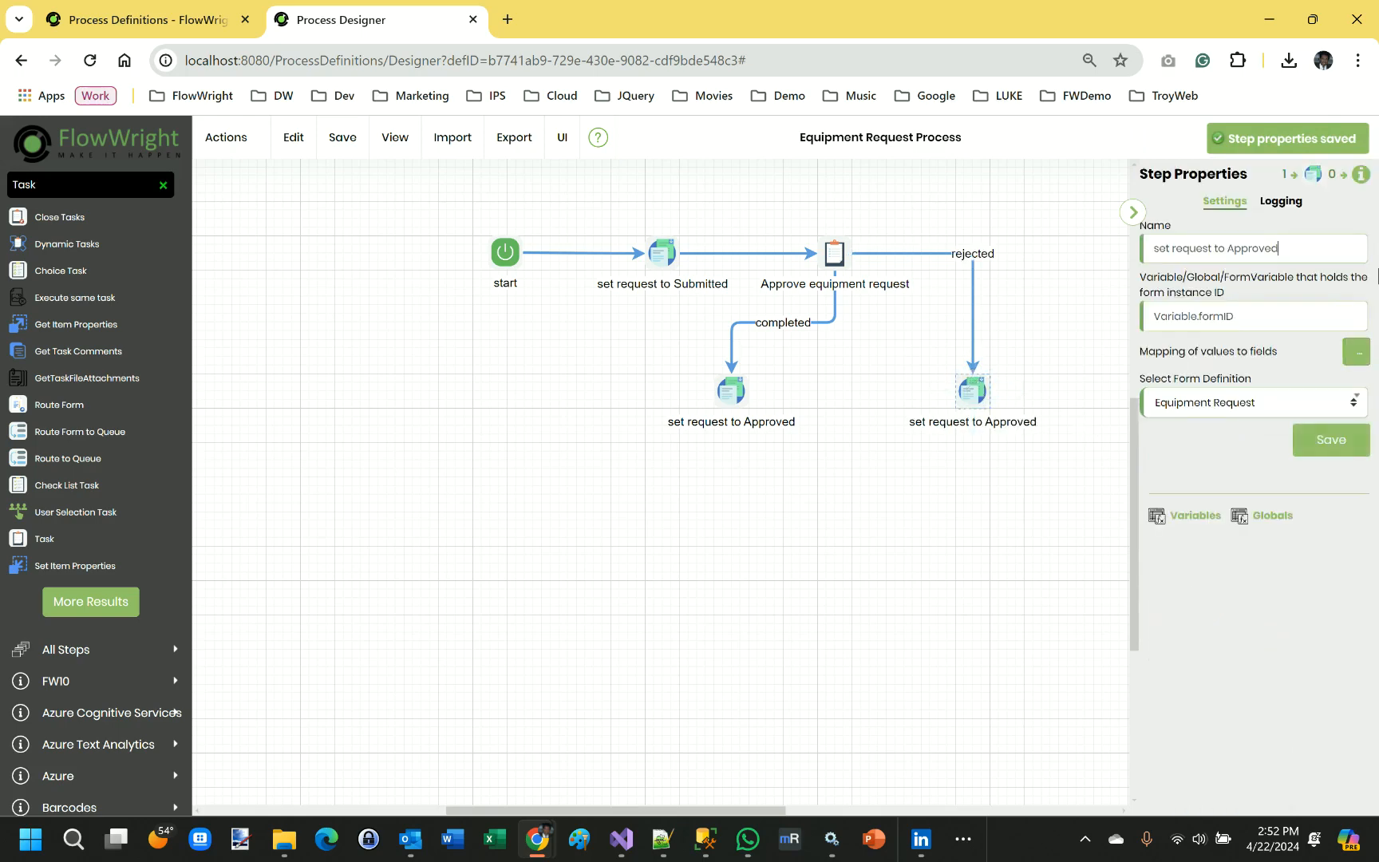
double_click(1264, 251)
type("Reject")
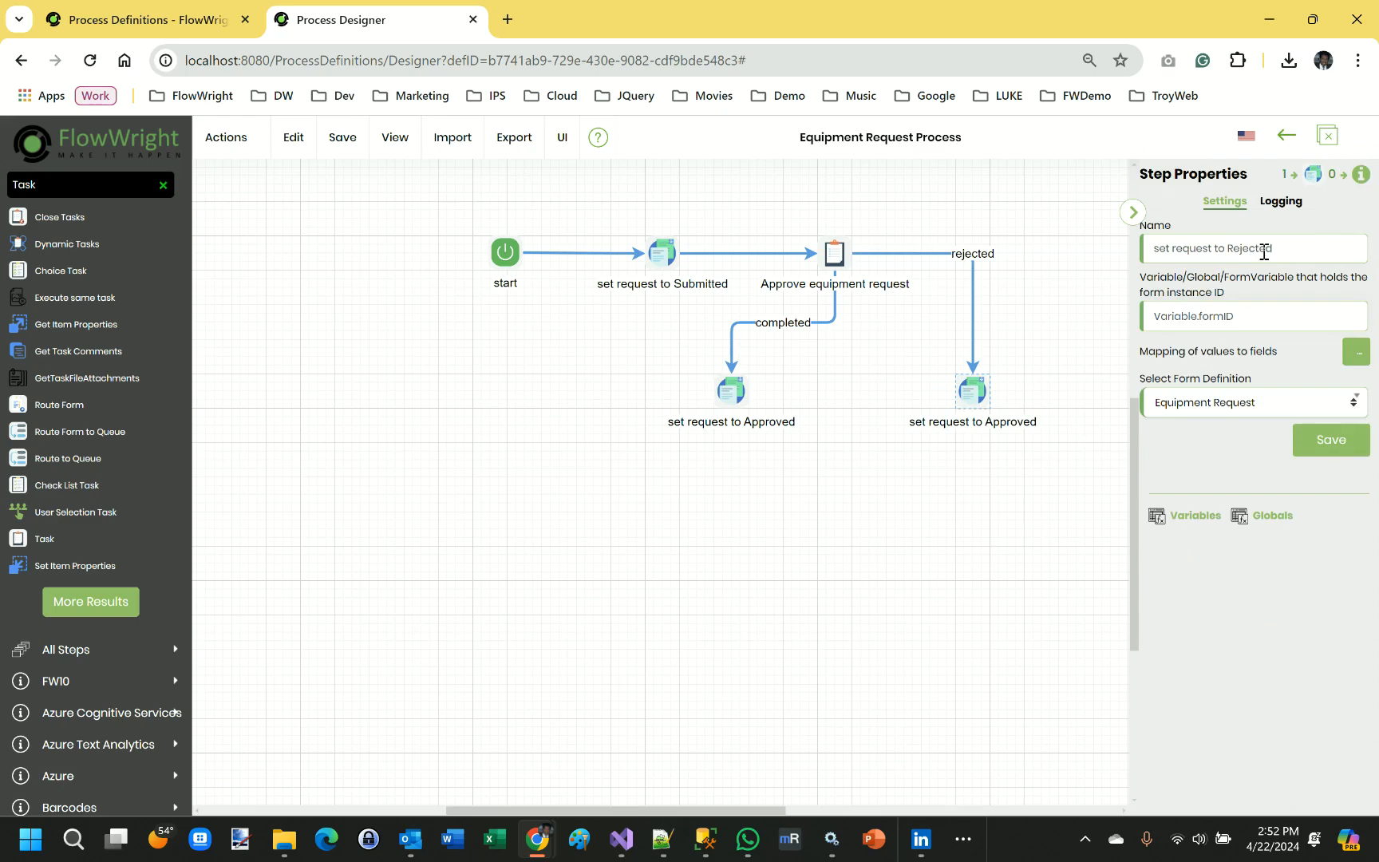
left_click(1356, 352)
left_click_drag(841, 286, 694, 286)
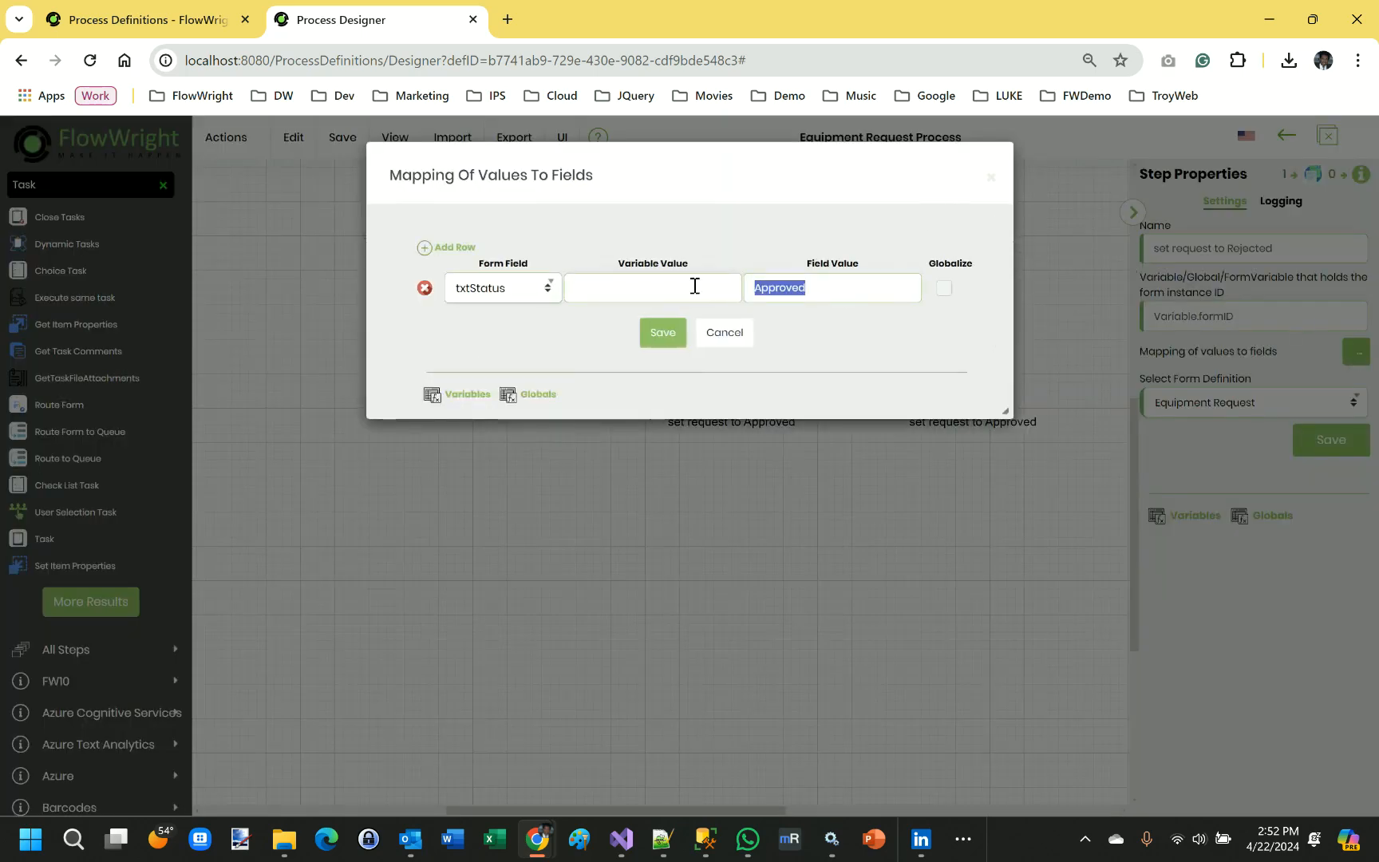
type("Rejected")
left_click(675, 336)
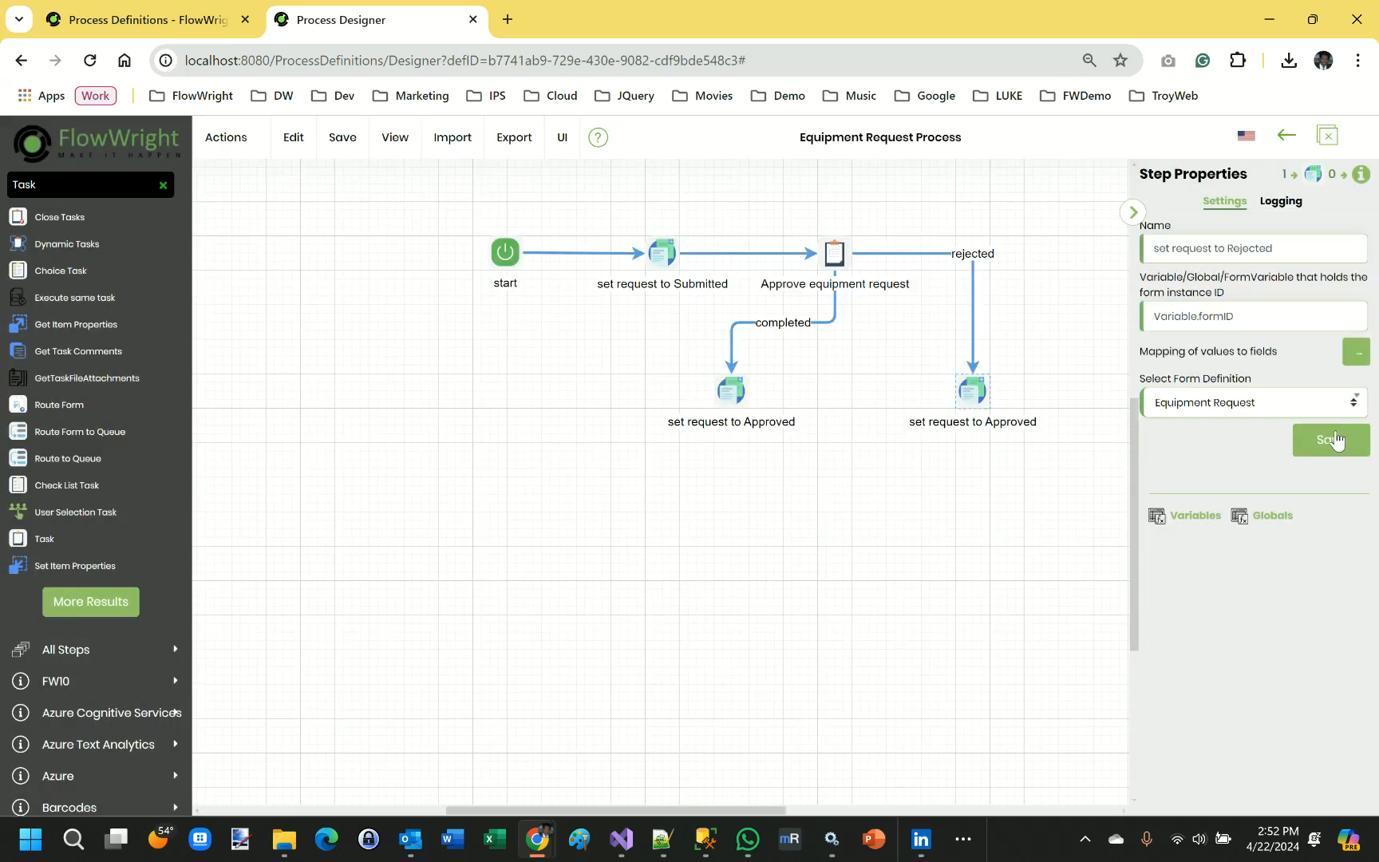
left_click(1335, 440)
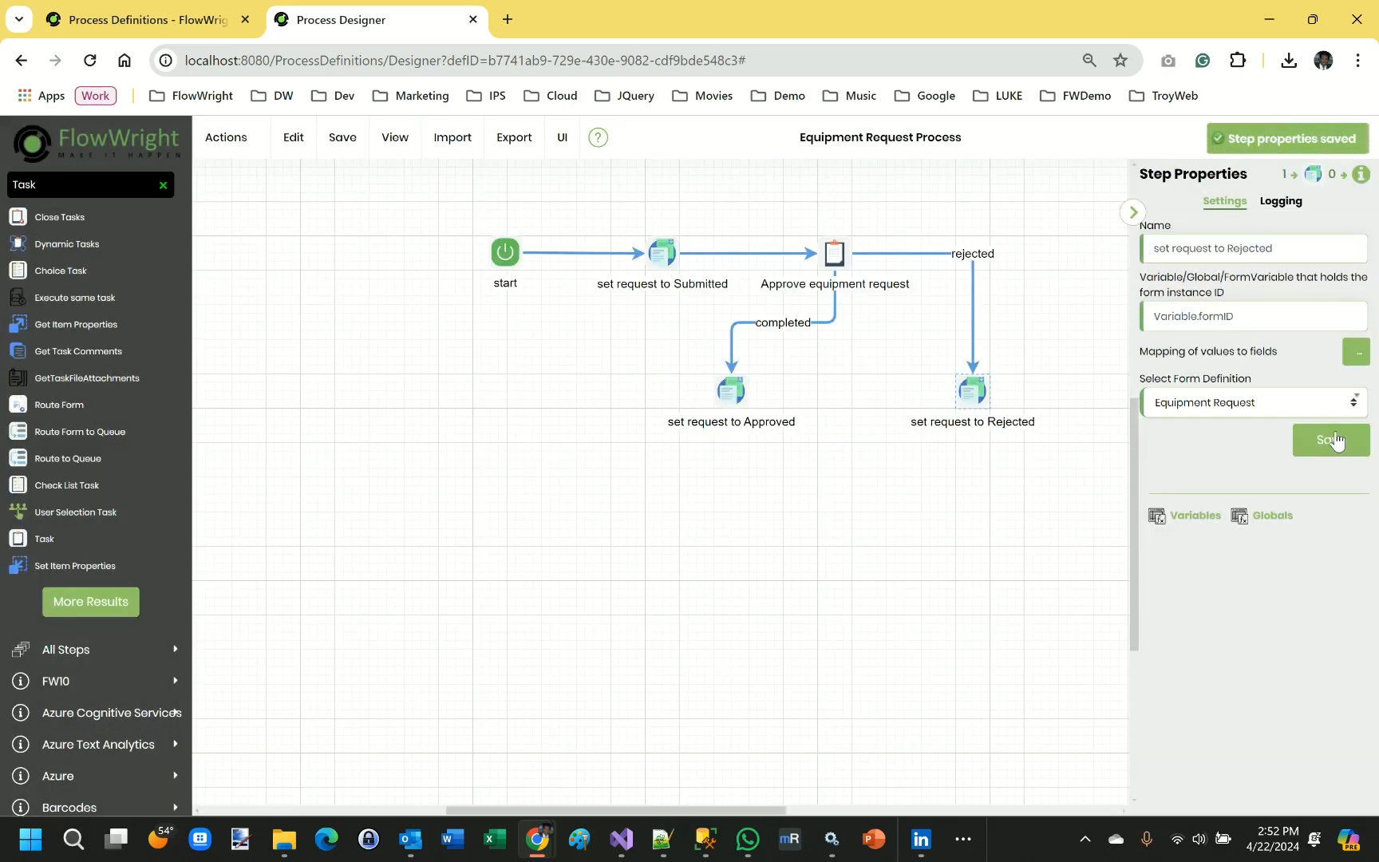
- Save the Equipment Request Process definition and close the process designer
mouse_move(335, 144)
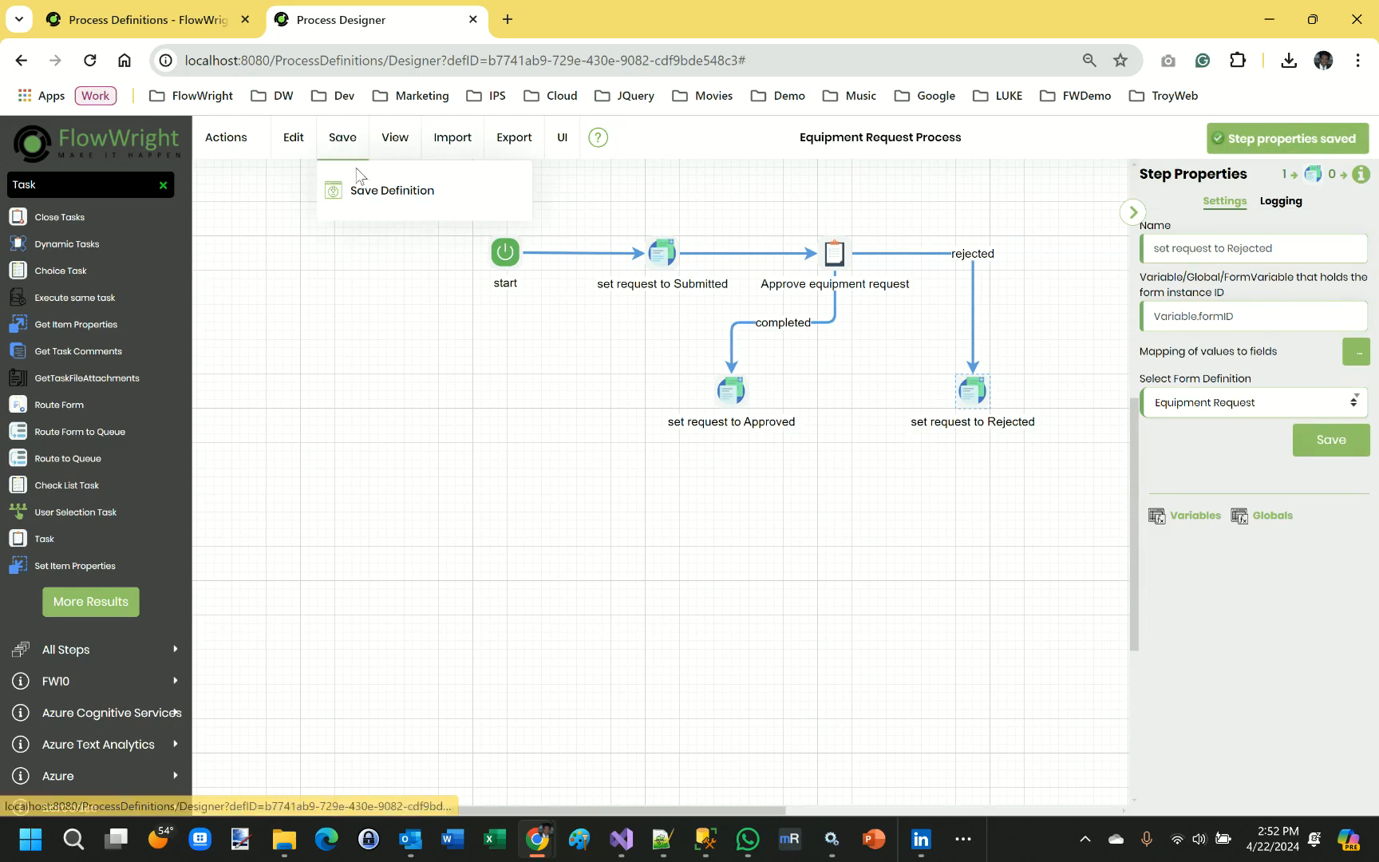
left_click(367, 198)
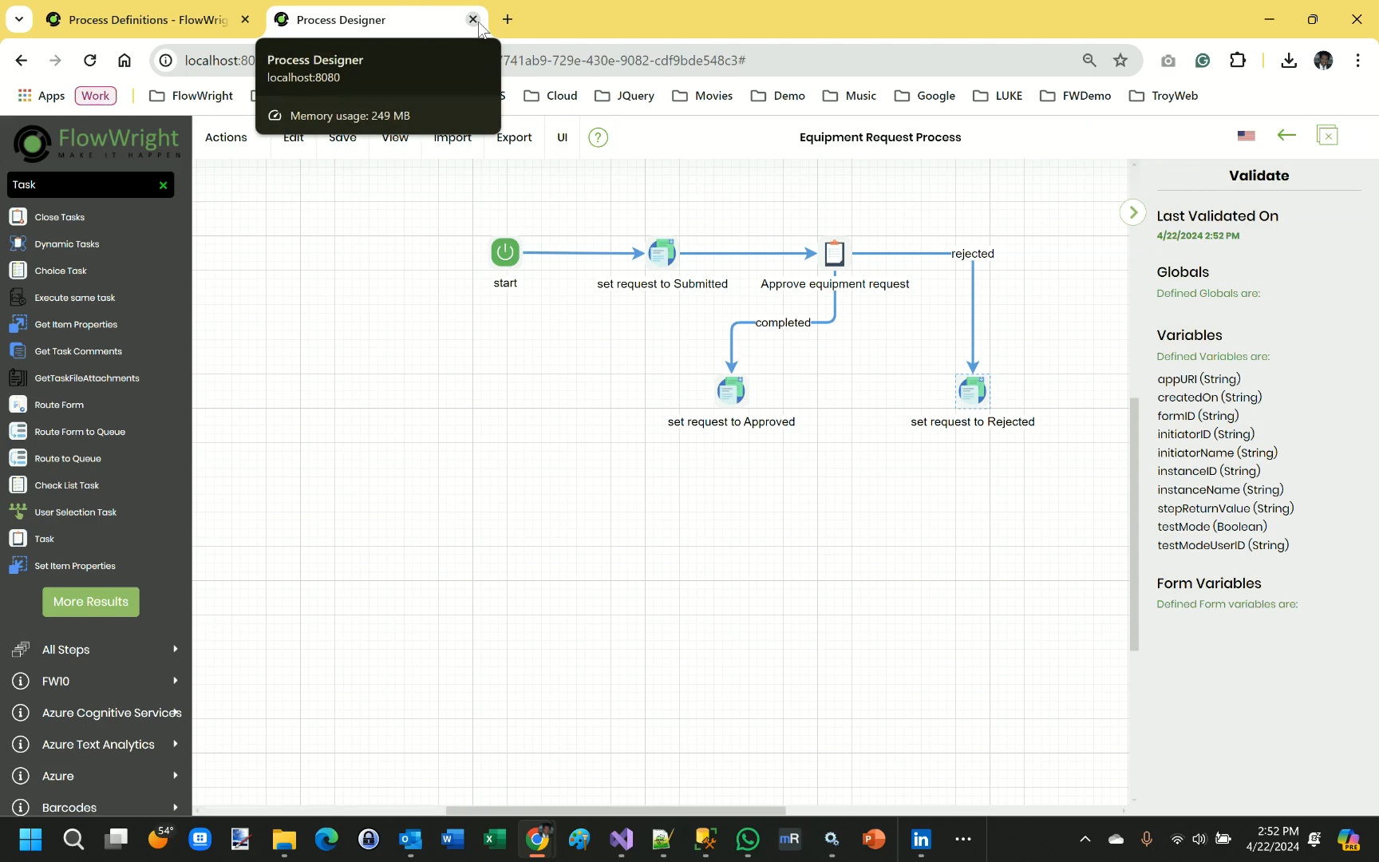
left_click(473, 20)
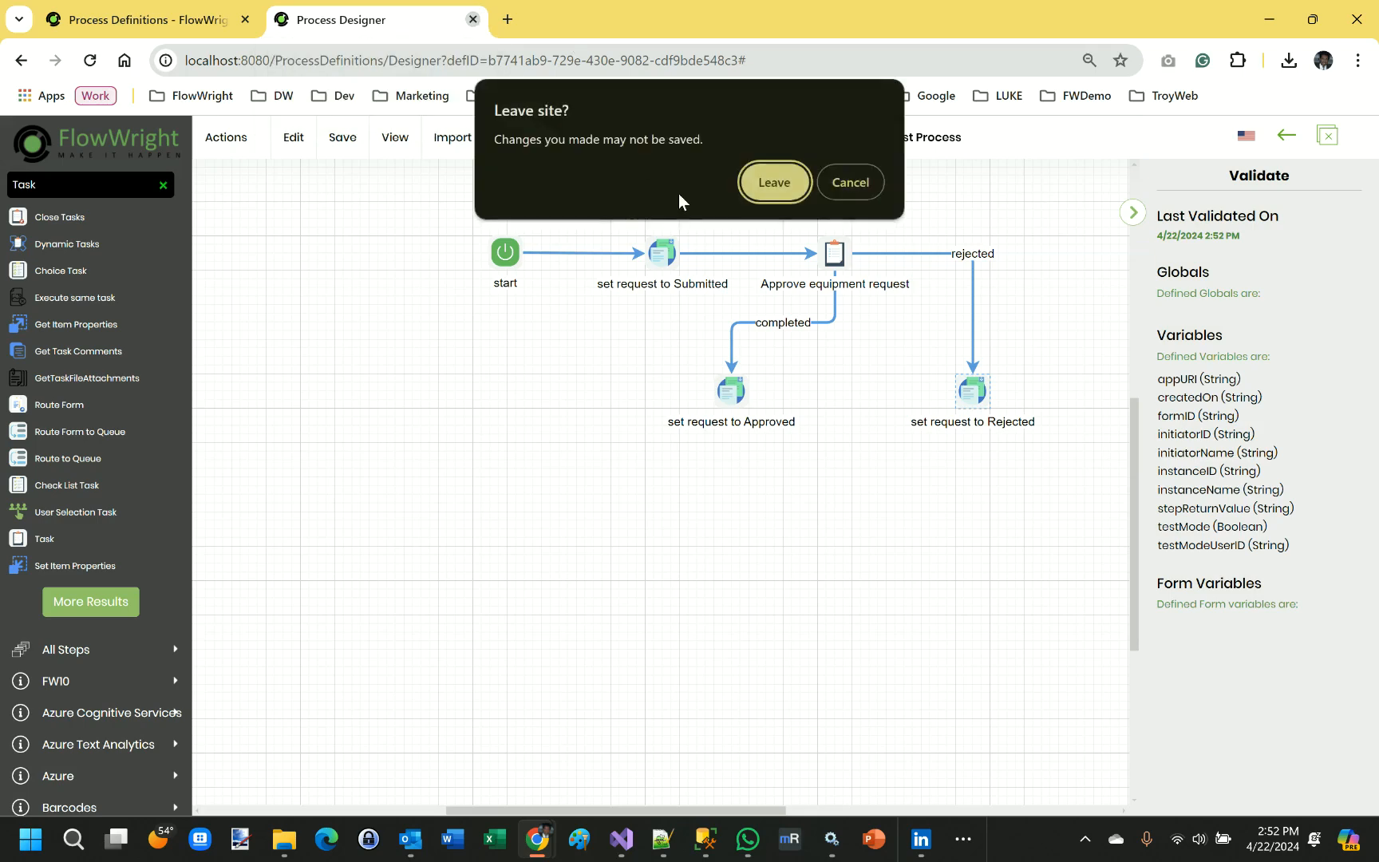
left_click(761, 181)
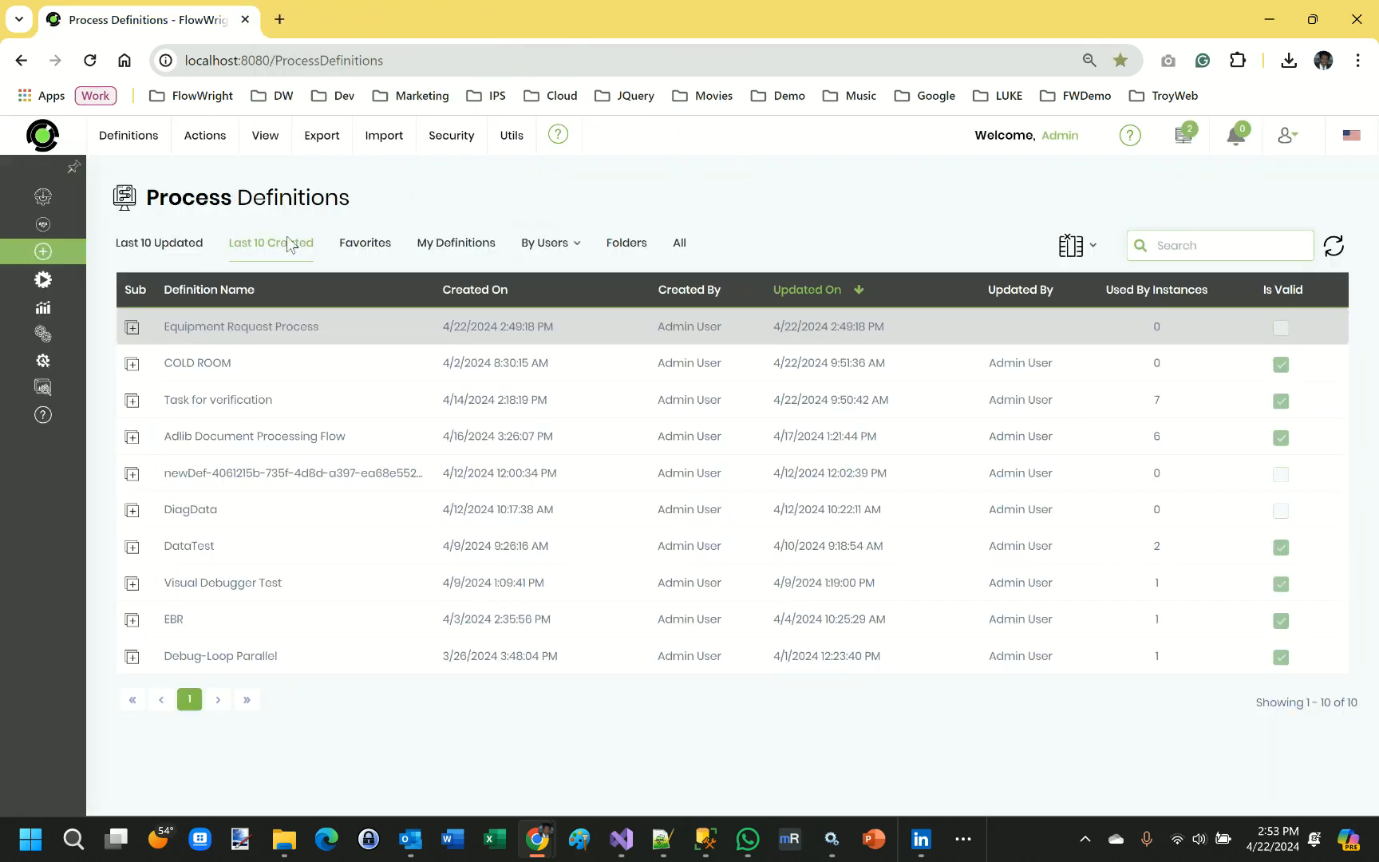
- Open the execution parameters of the Equipment Request form definition
mouse_move(140, 339)
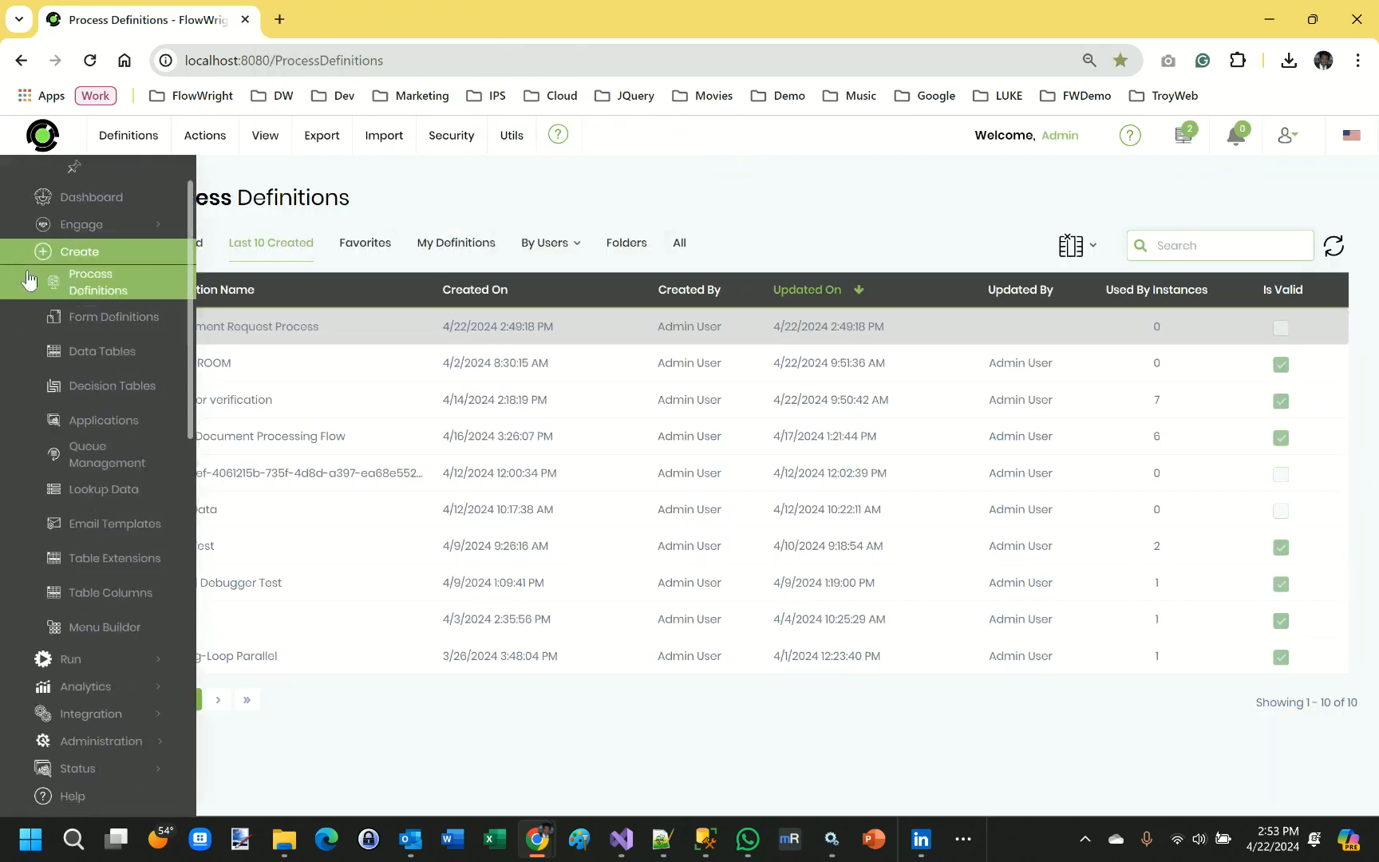
left_click(136, 331)
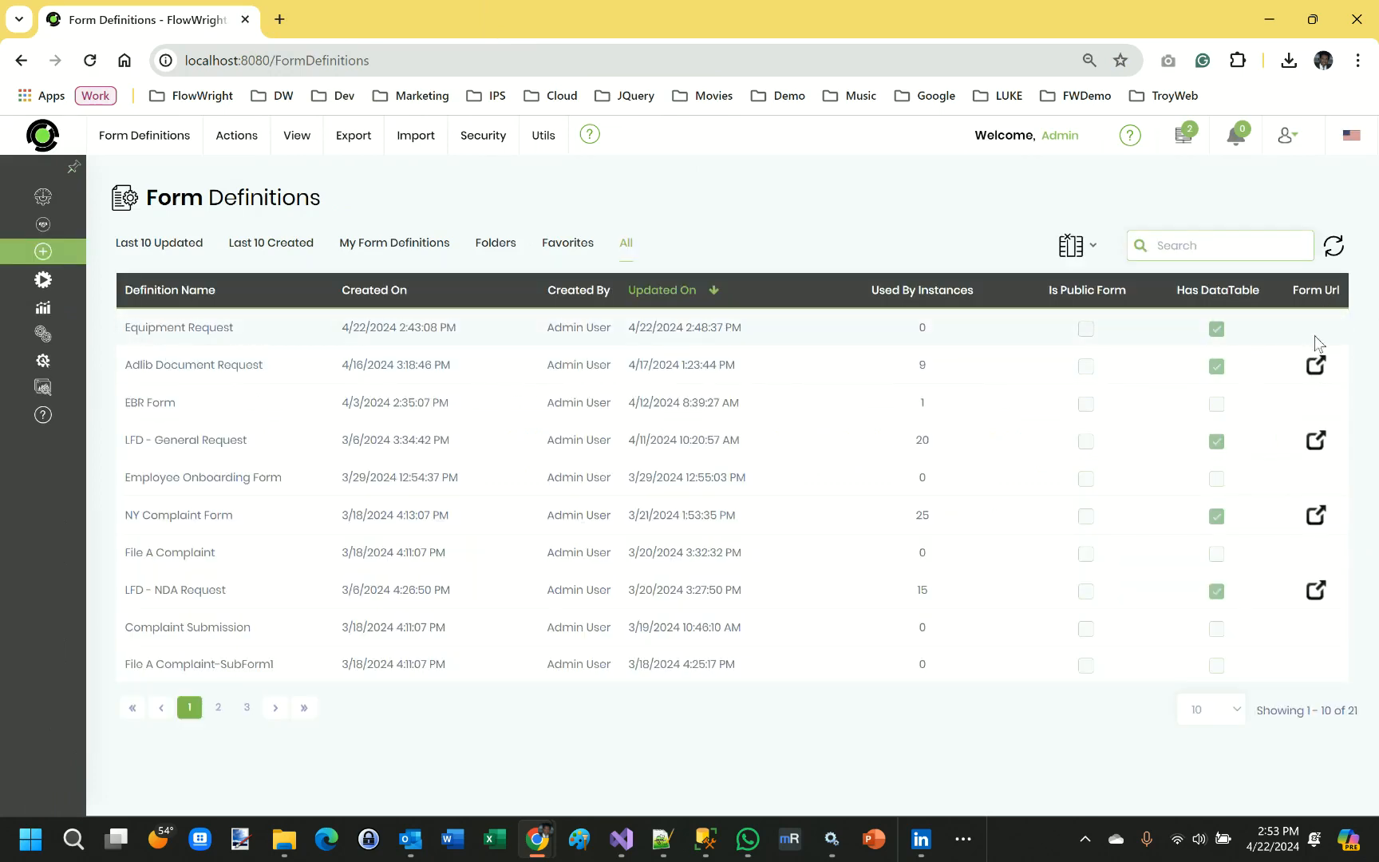
left_click(217, 334)
left_click(296, 135)
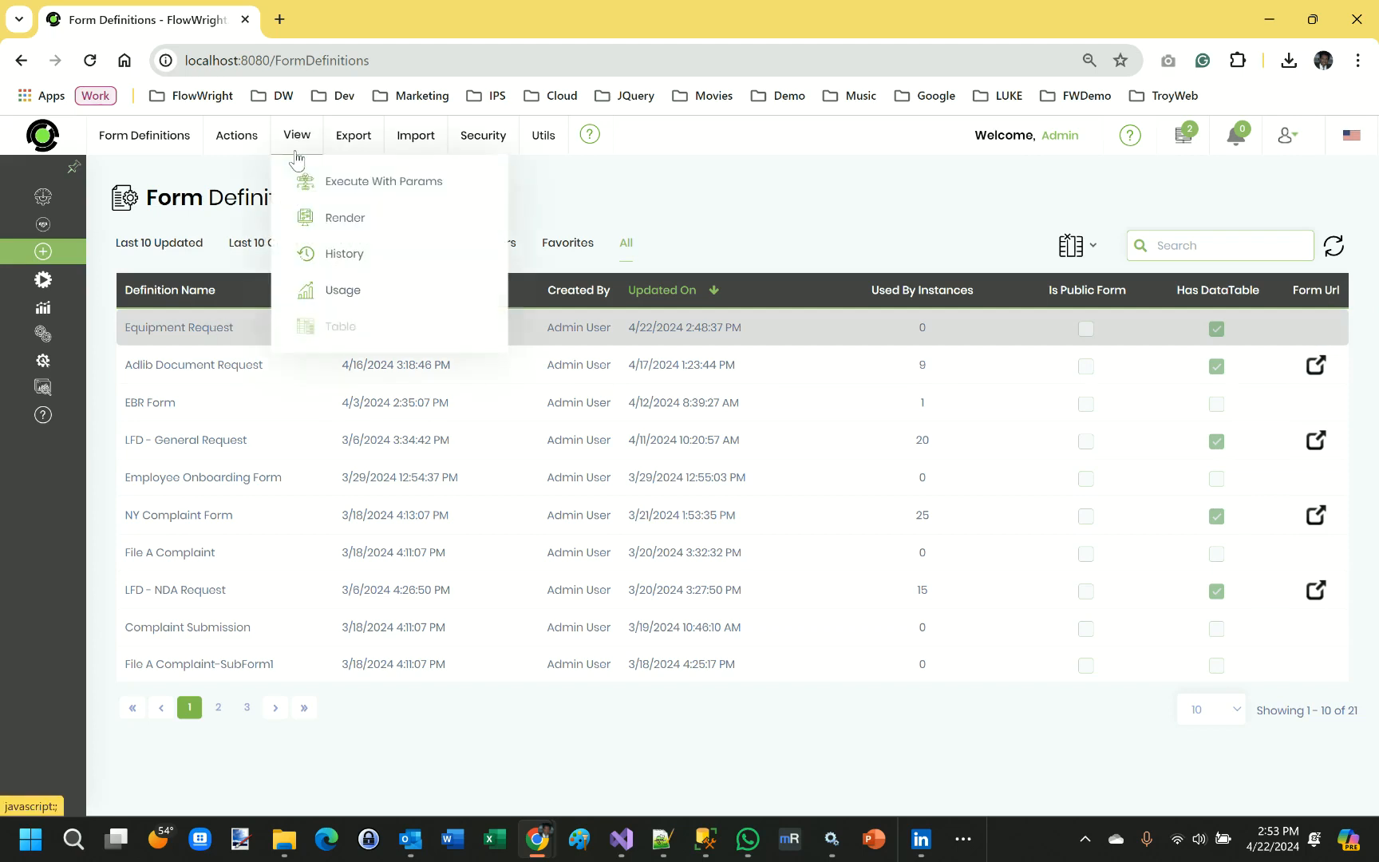
left_click(338, 188)
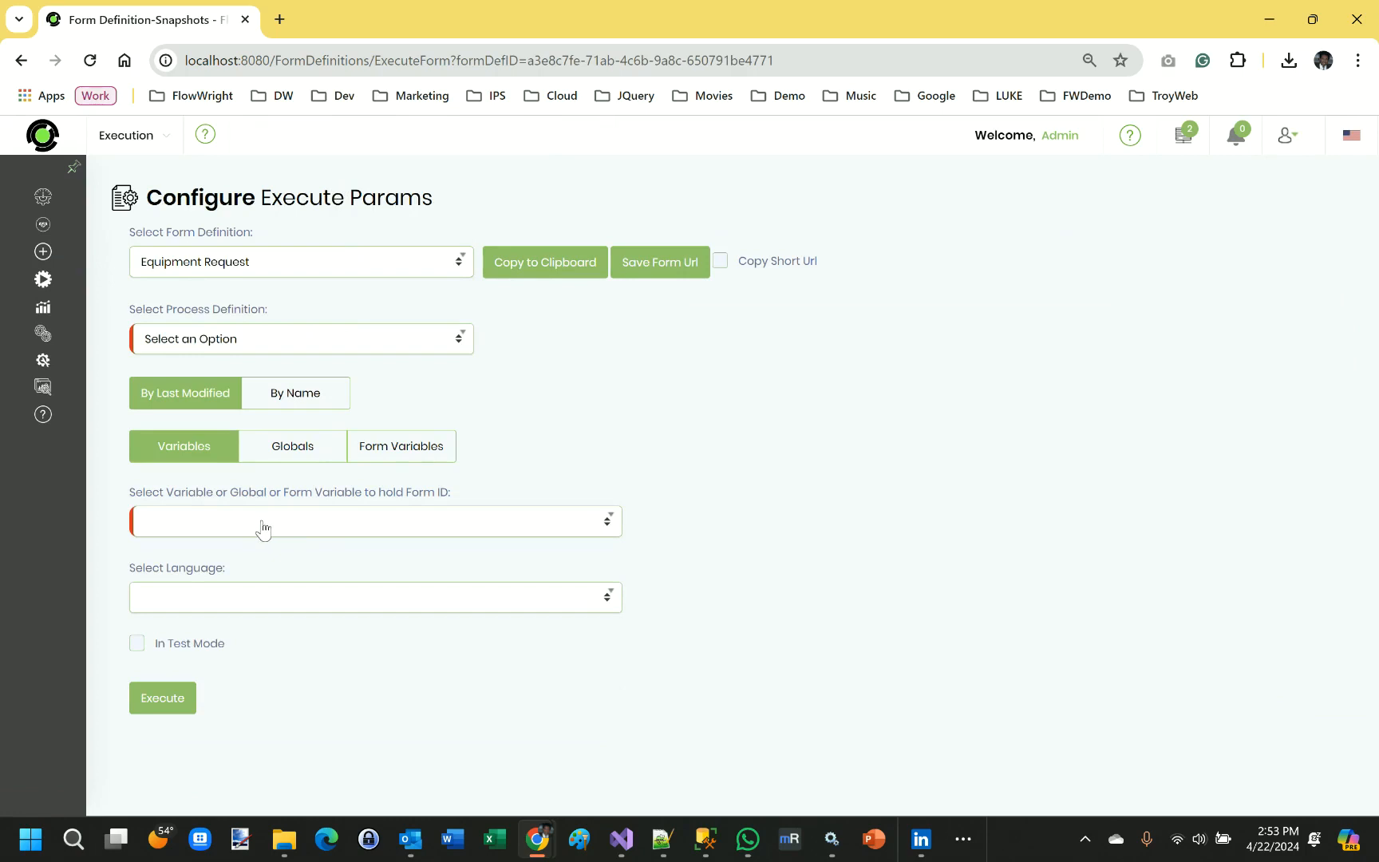
- Save the form URL with Equipment Request Process as process definition, formID as the form ID variable, and English (en-US) as language
left_click(236, 343)
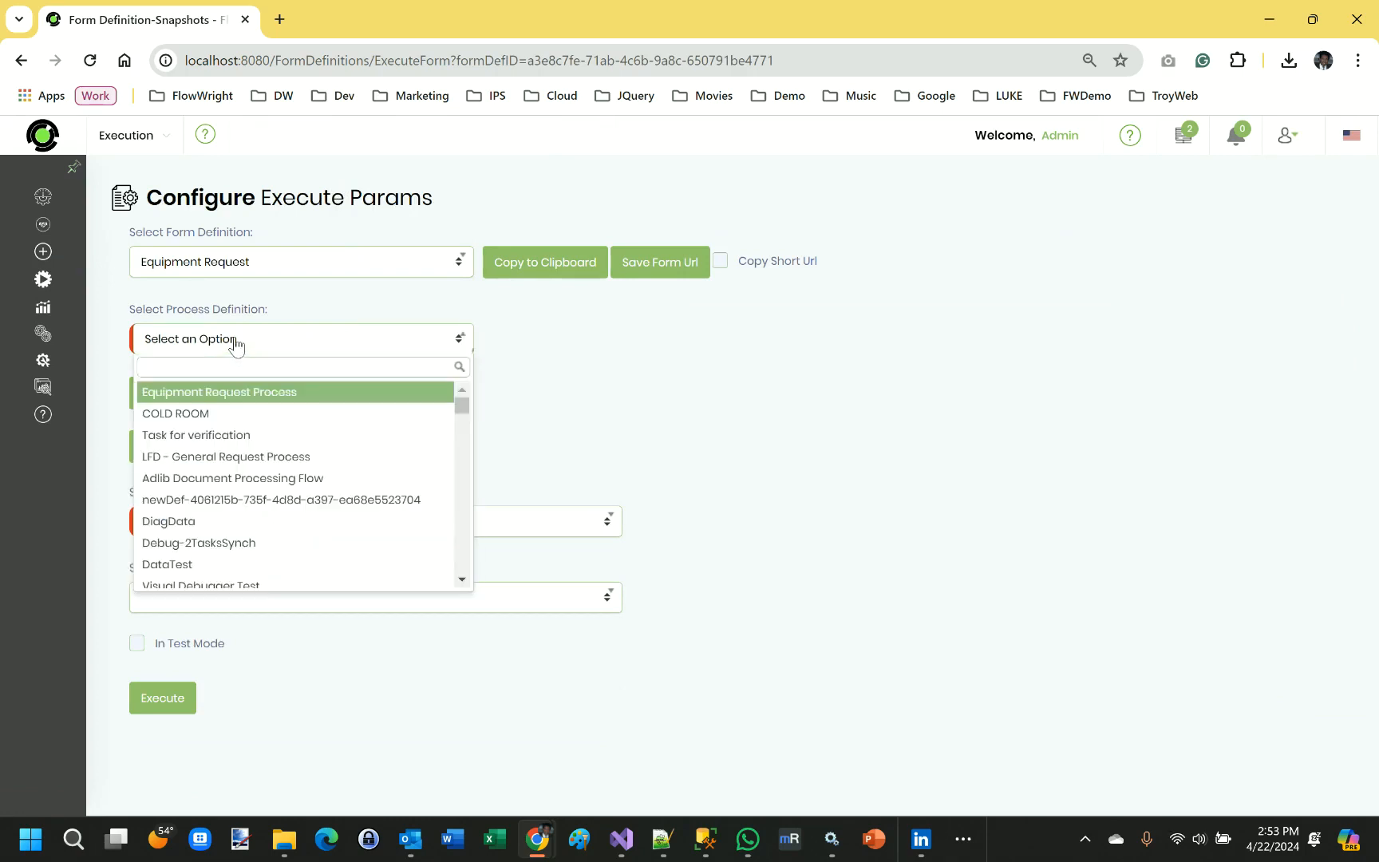
left_click(231, 400)
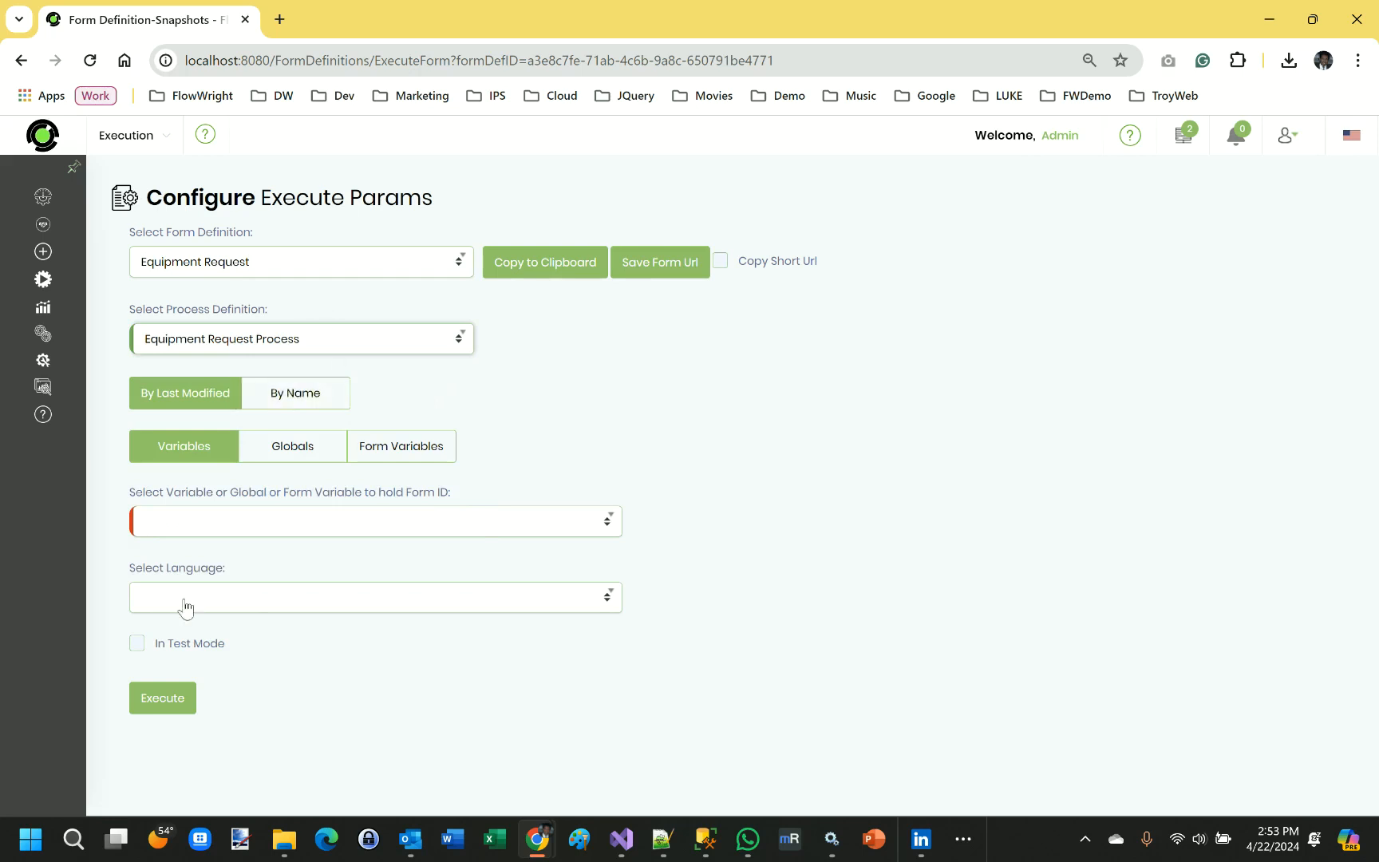
left_click(201, 518)
left_click(200, 574)
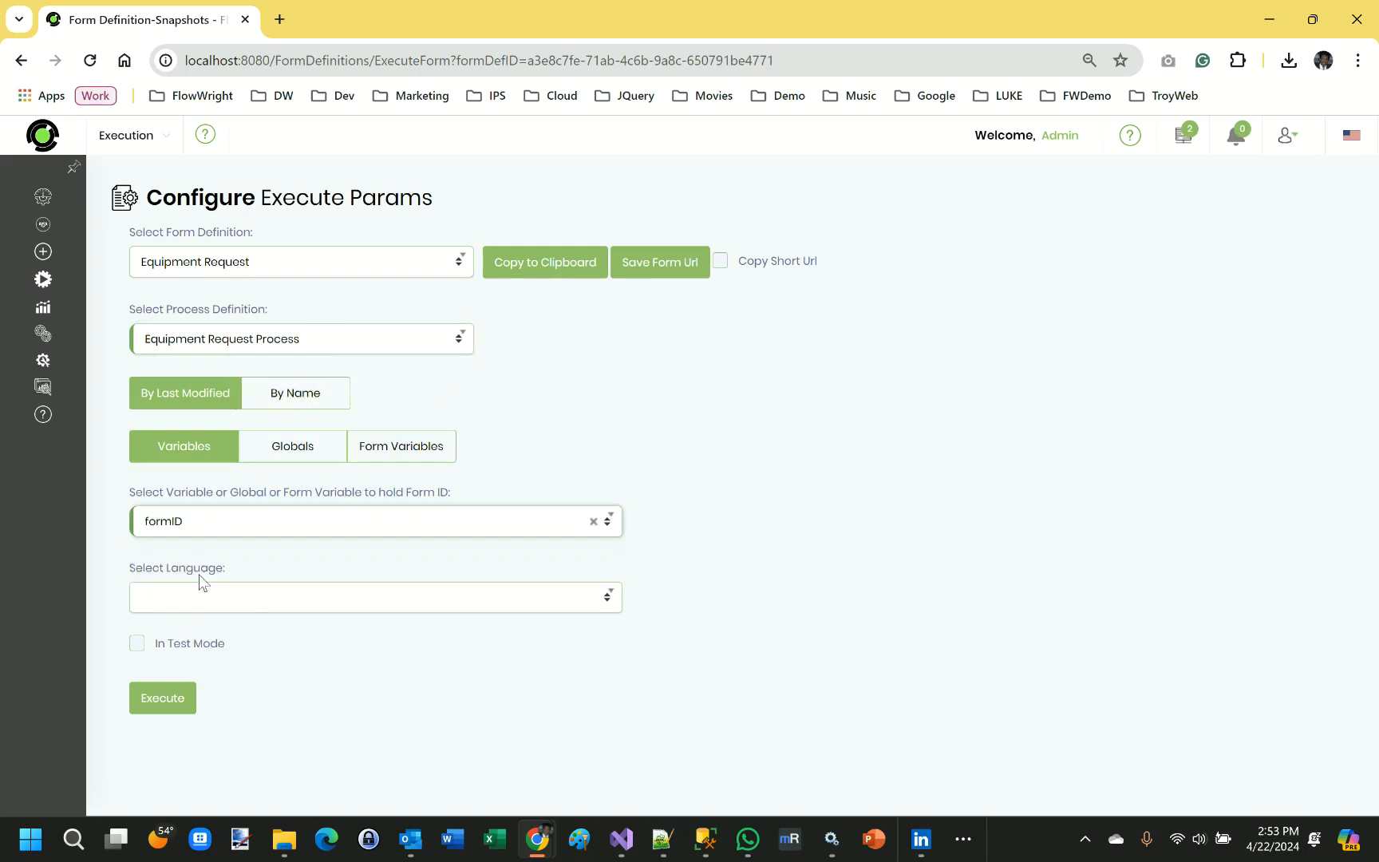
left_click(227, 598)
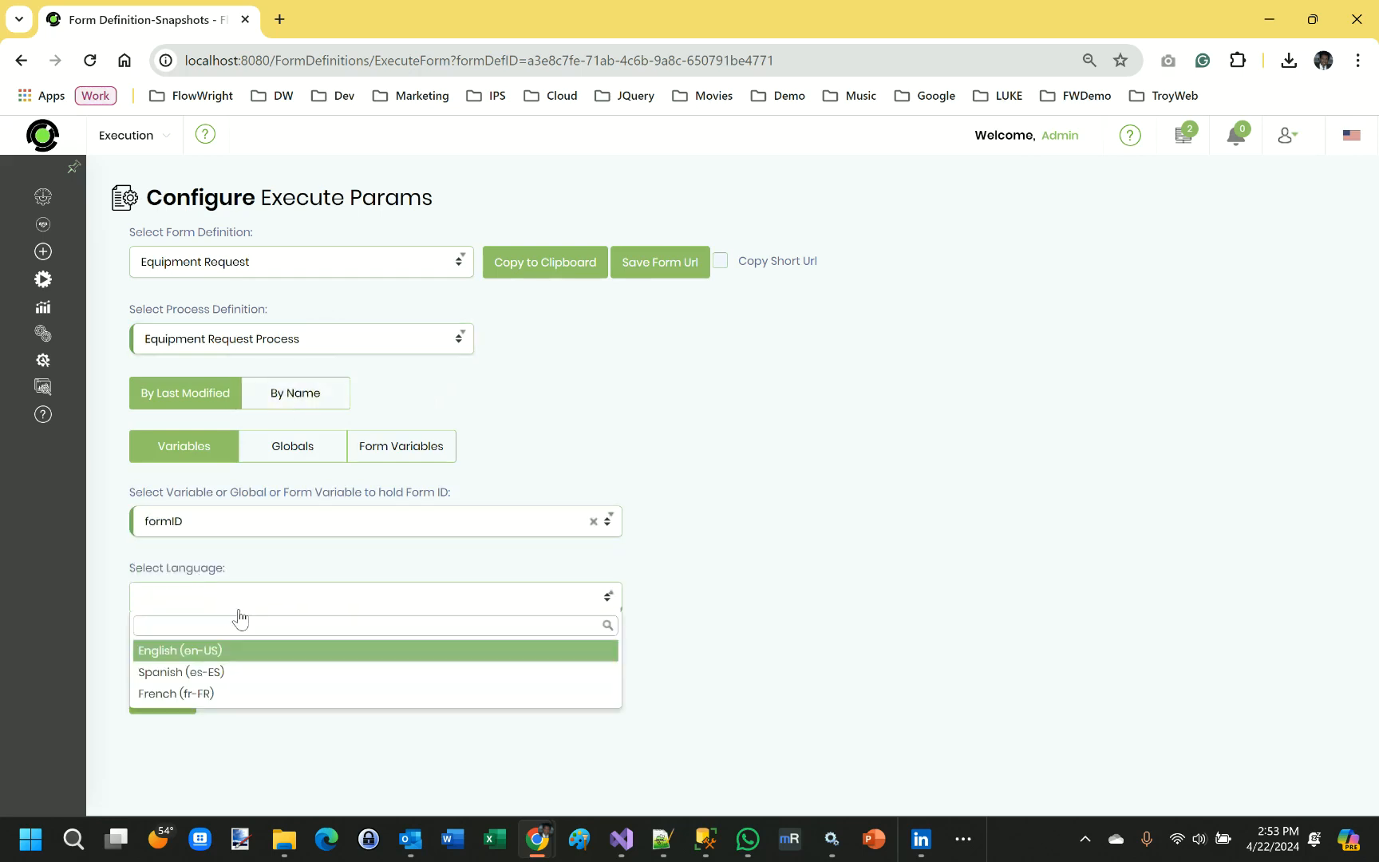
left_click(225, 656)
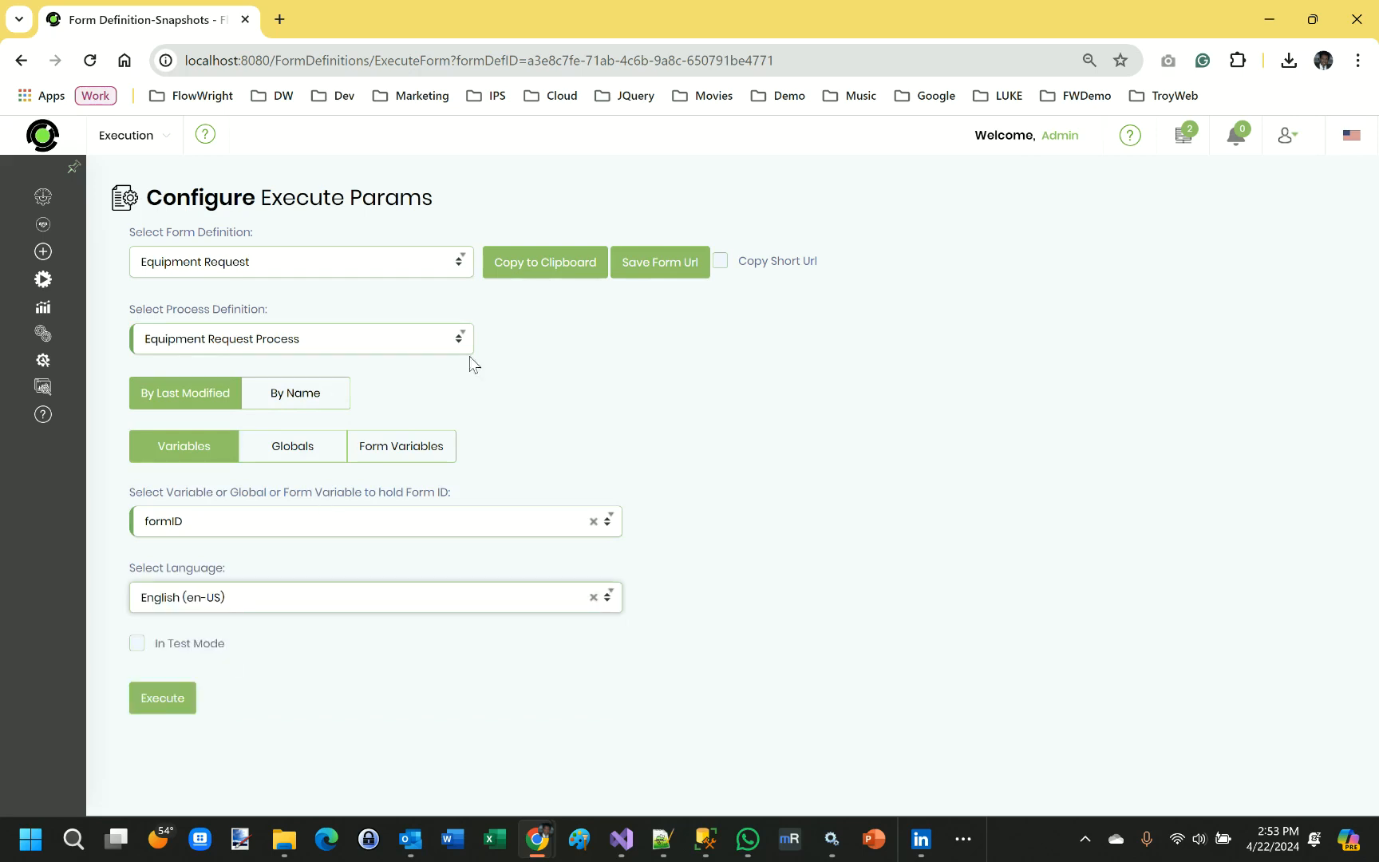
left_click(646, 273)
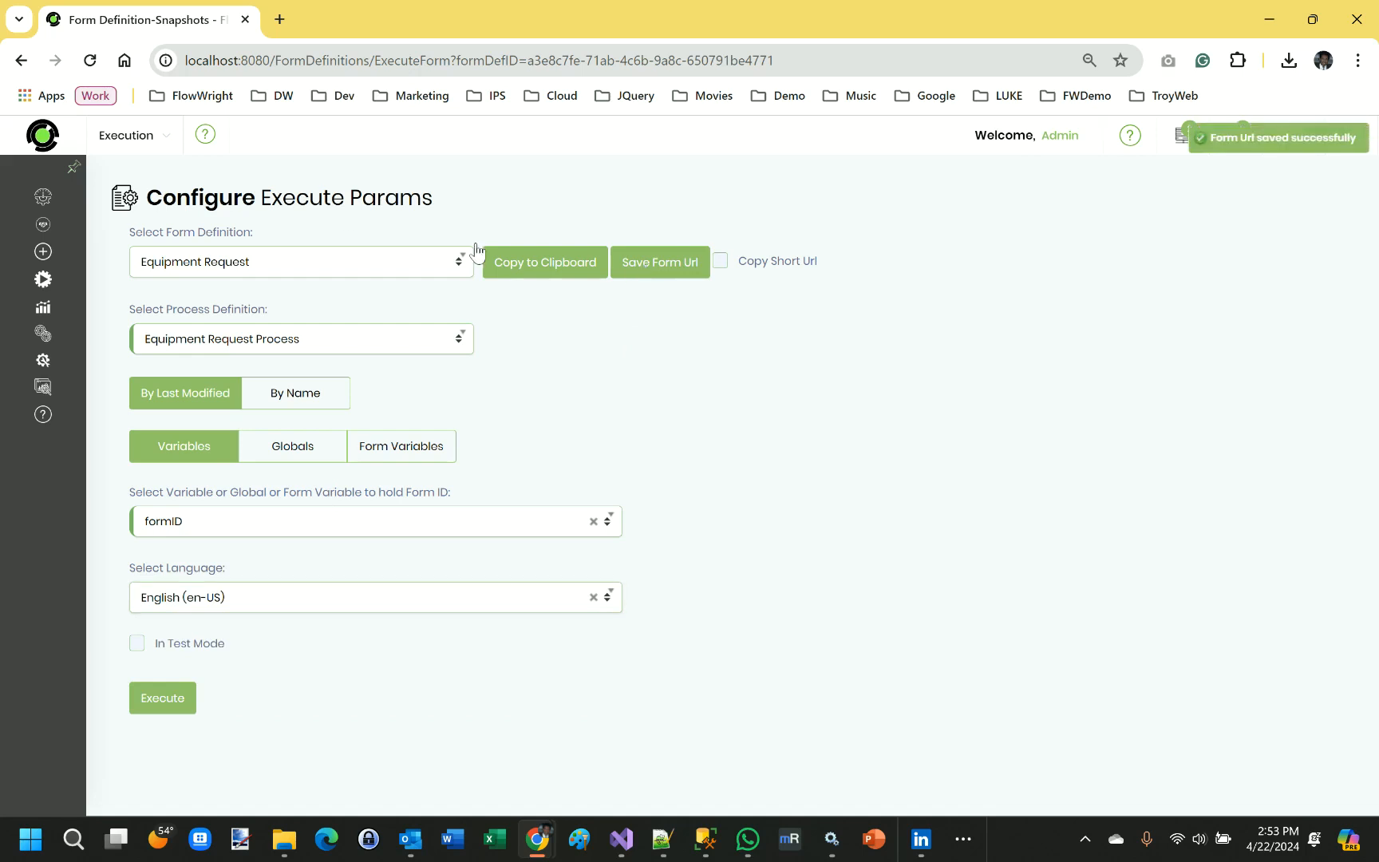
- Return to the form definitions and open the Equipment Request form through its form URL
mouse_move(109, 147)
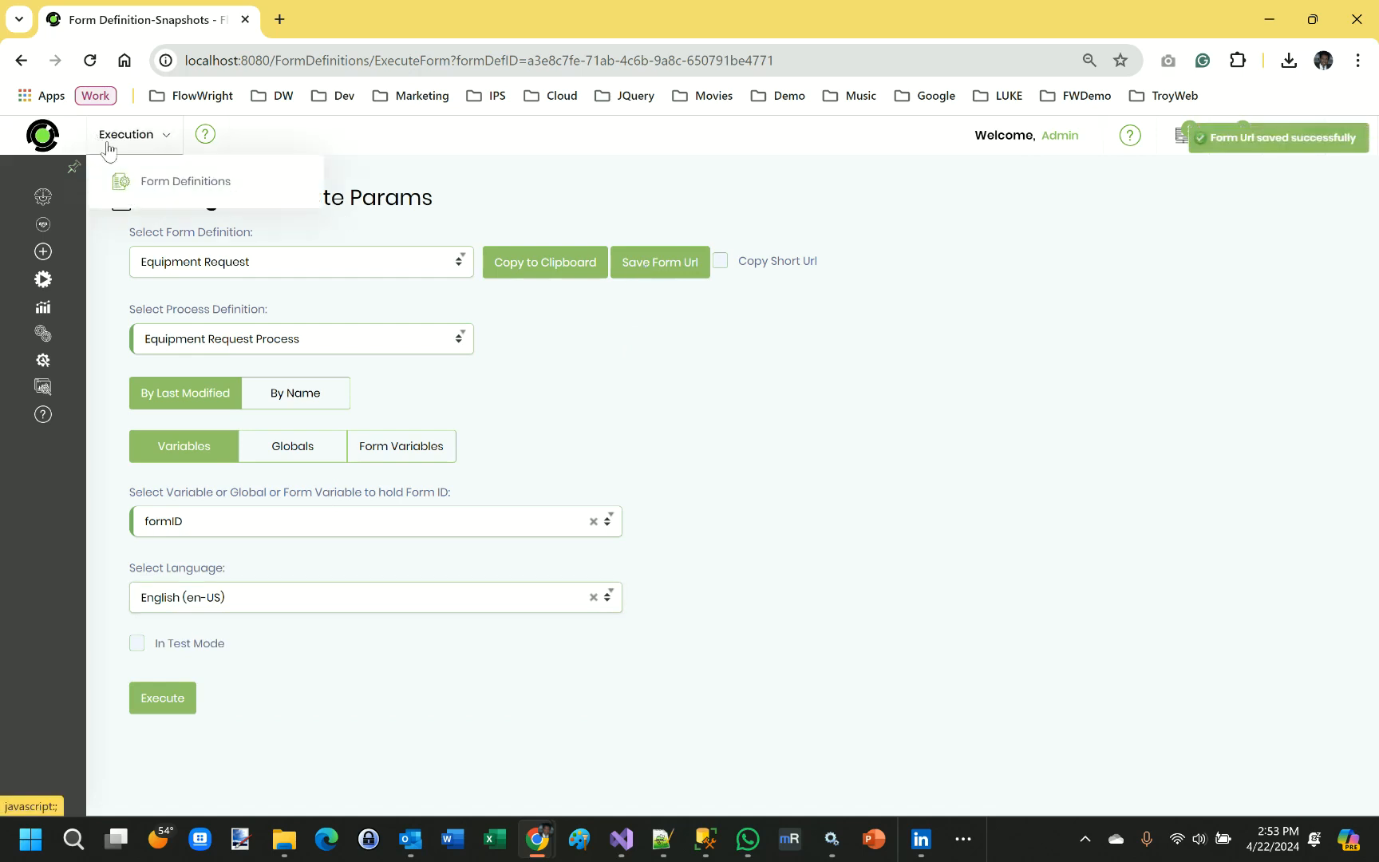
left_click(155, 193)
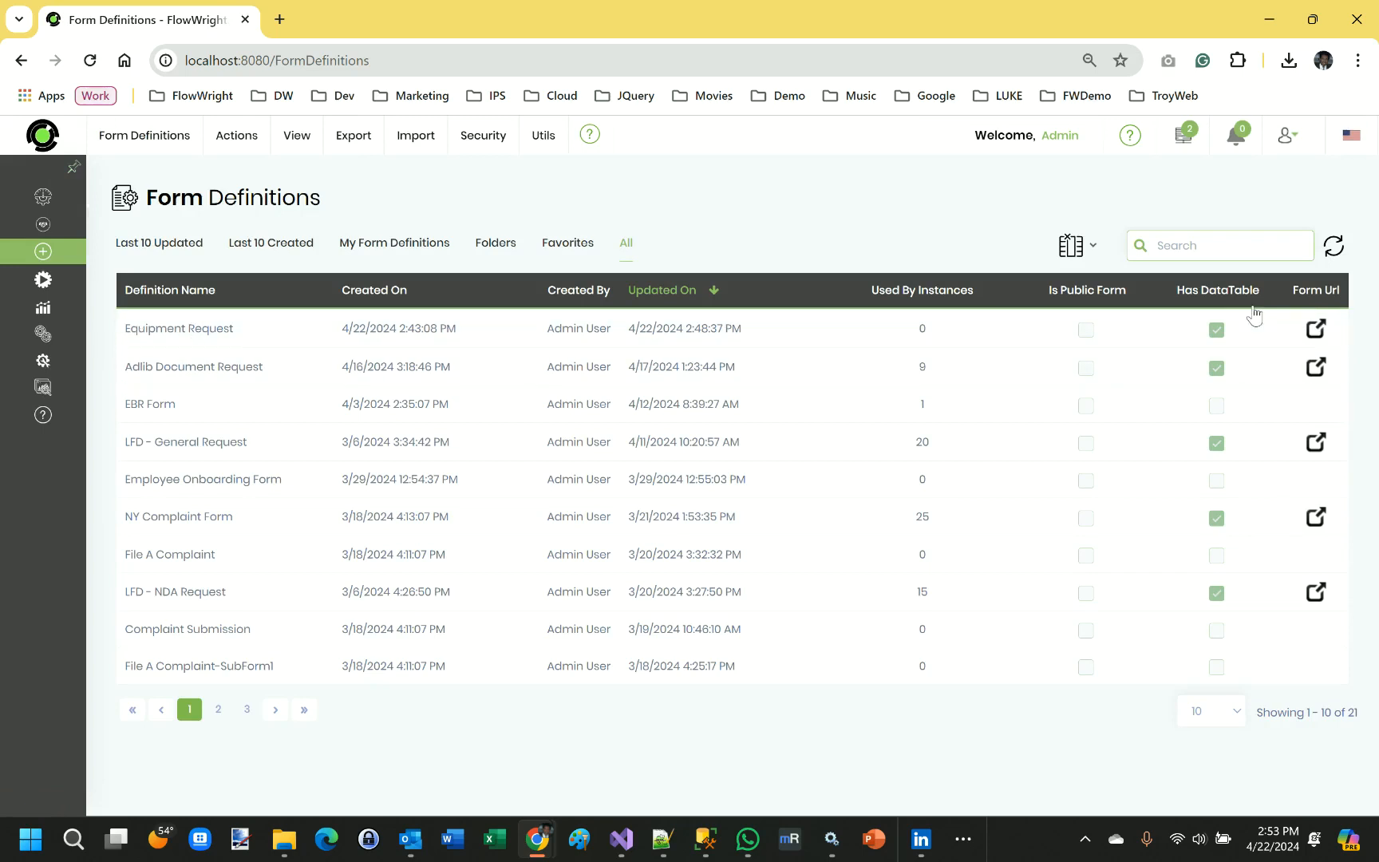
left_click(1315, 329)
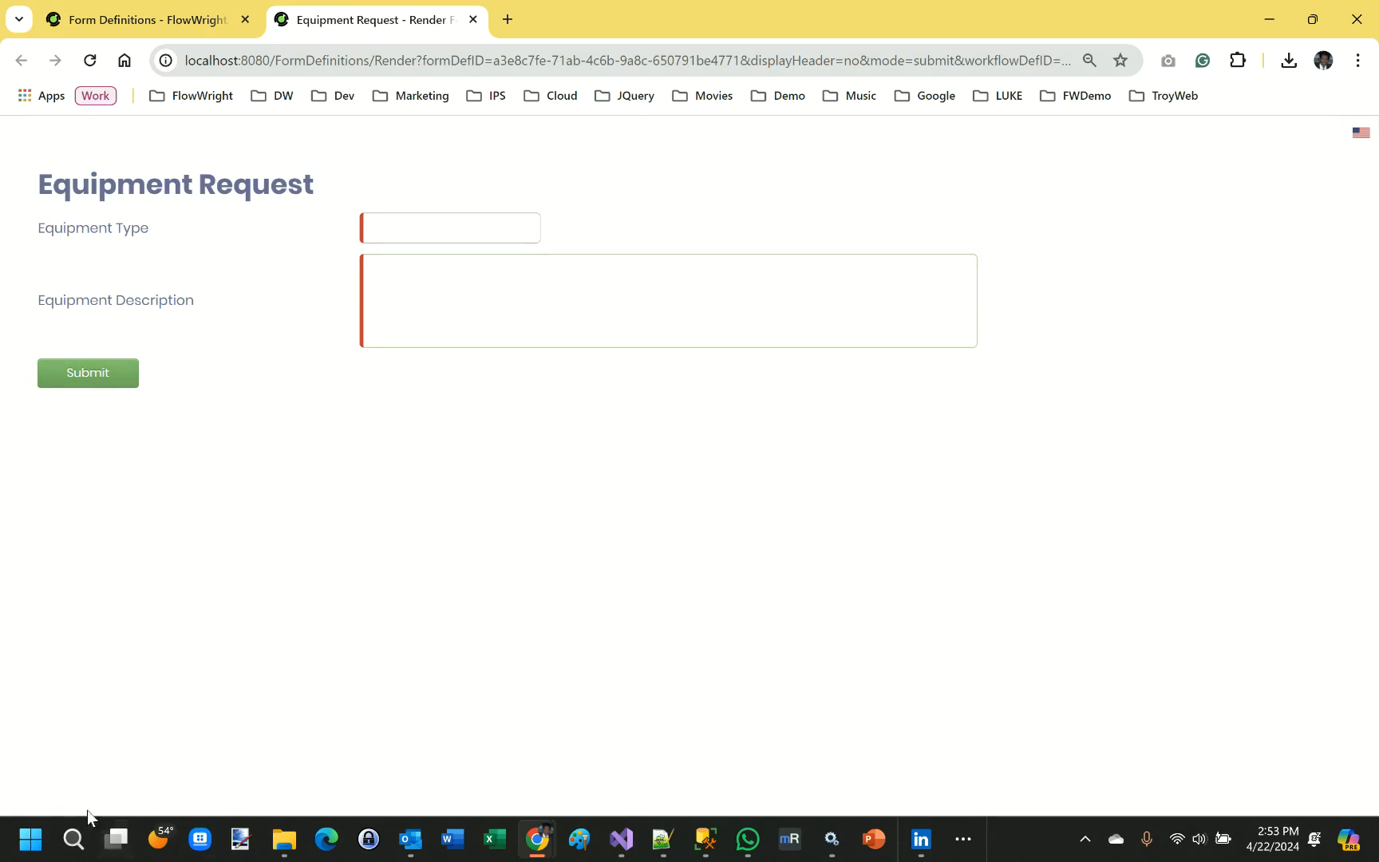
- Fill in the Equipment Request form with type "Laptop" and description "Need HP with 16 GB with i9 Processor"
left_click(32, 827)
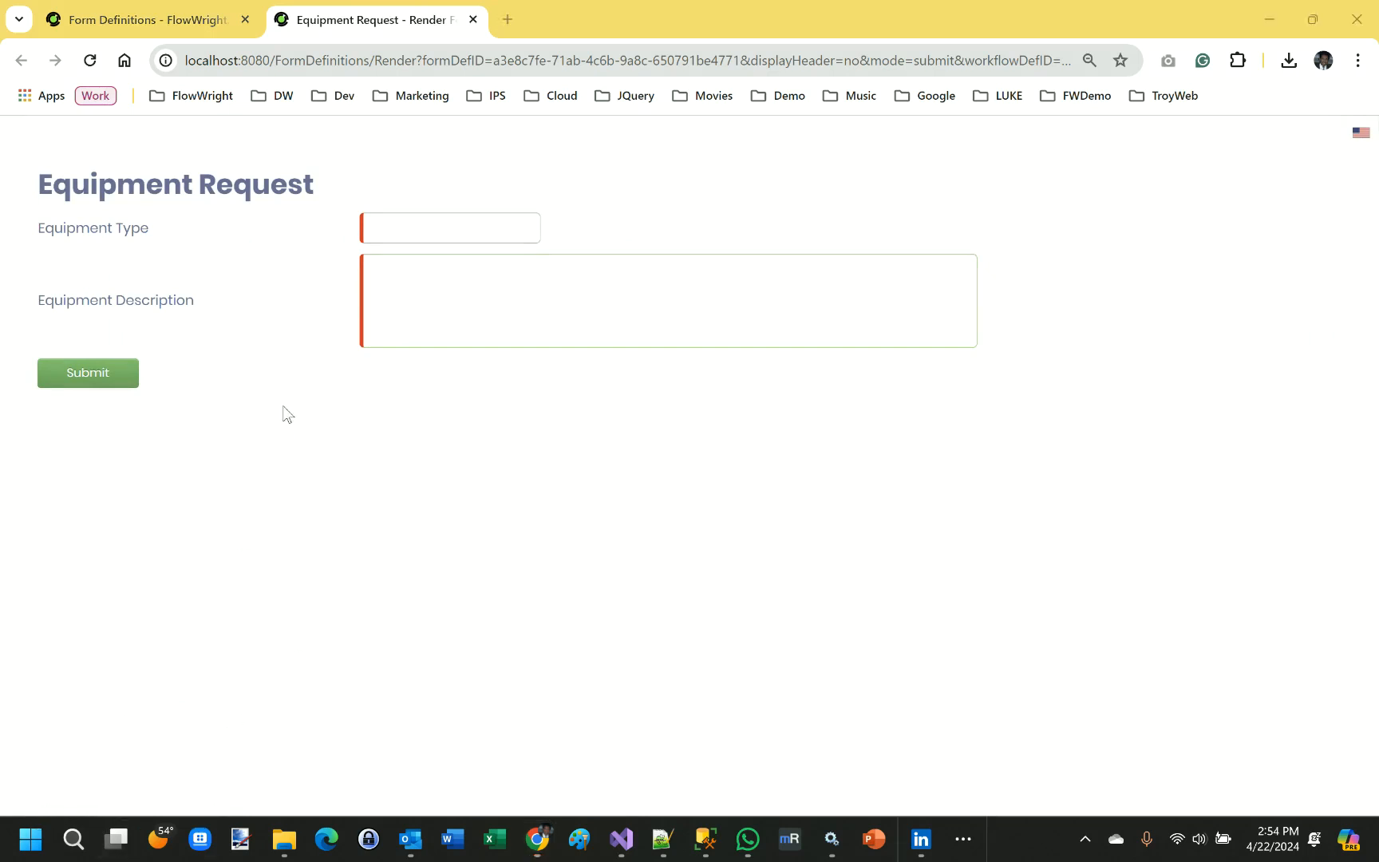
left_click(443, 235)
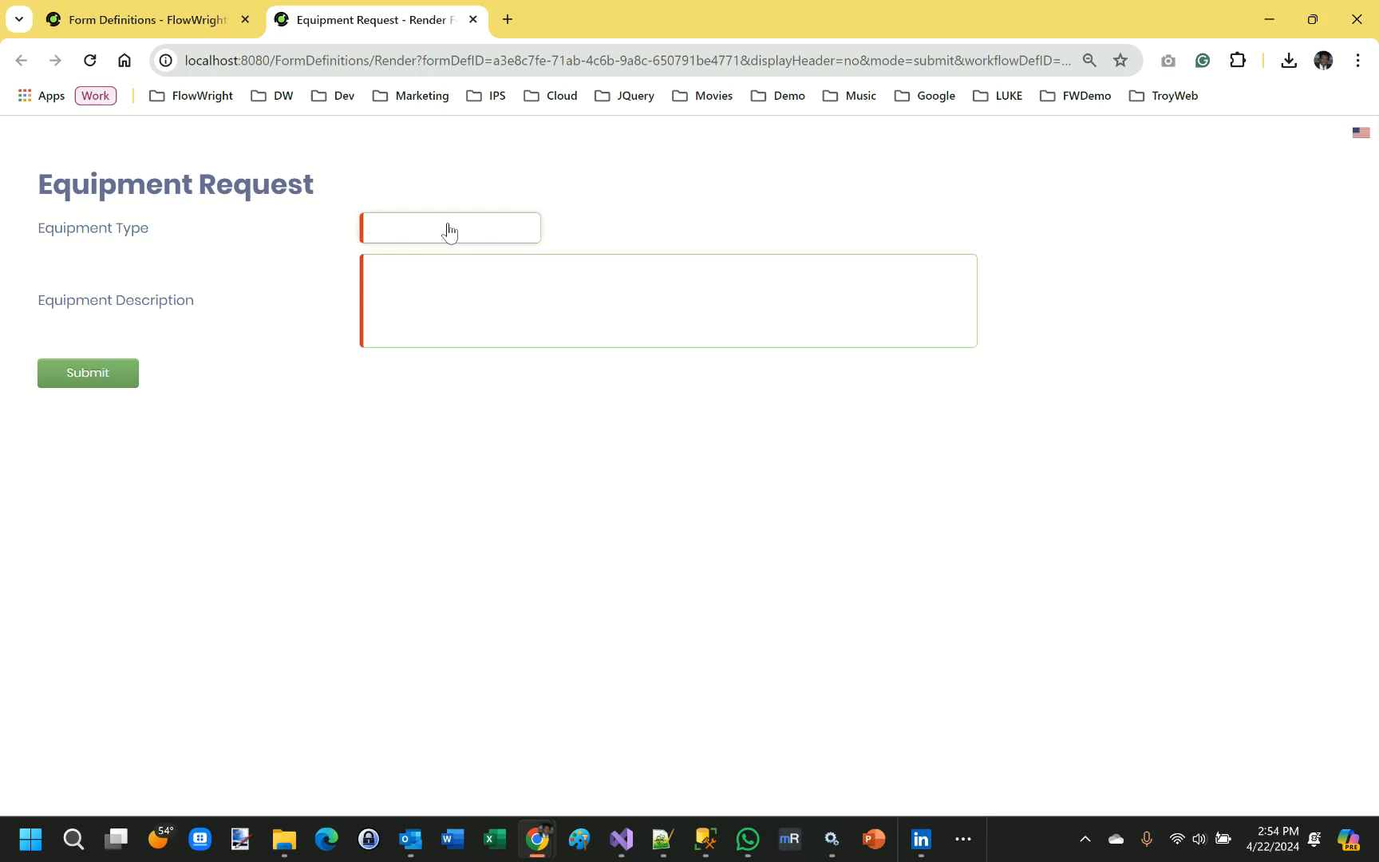
type("Laptop")
key("Tab")
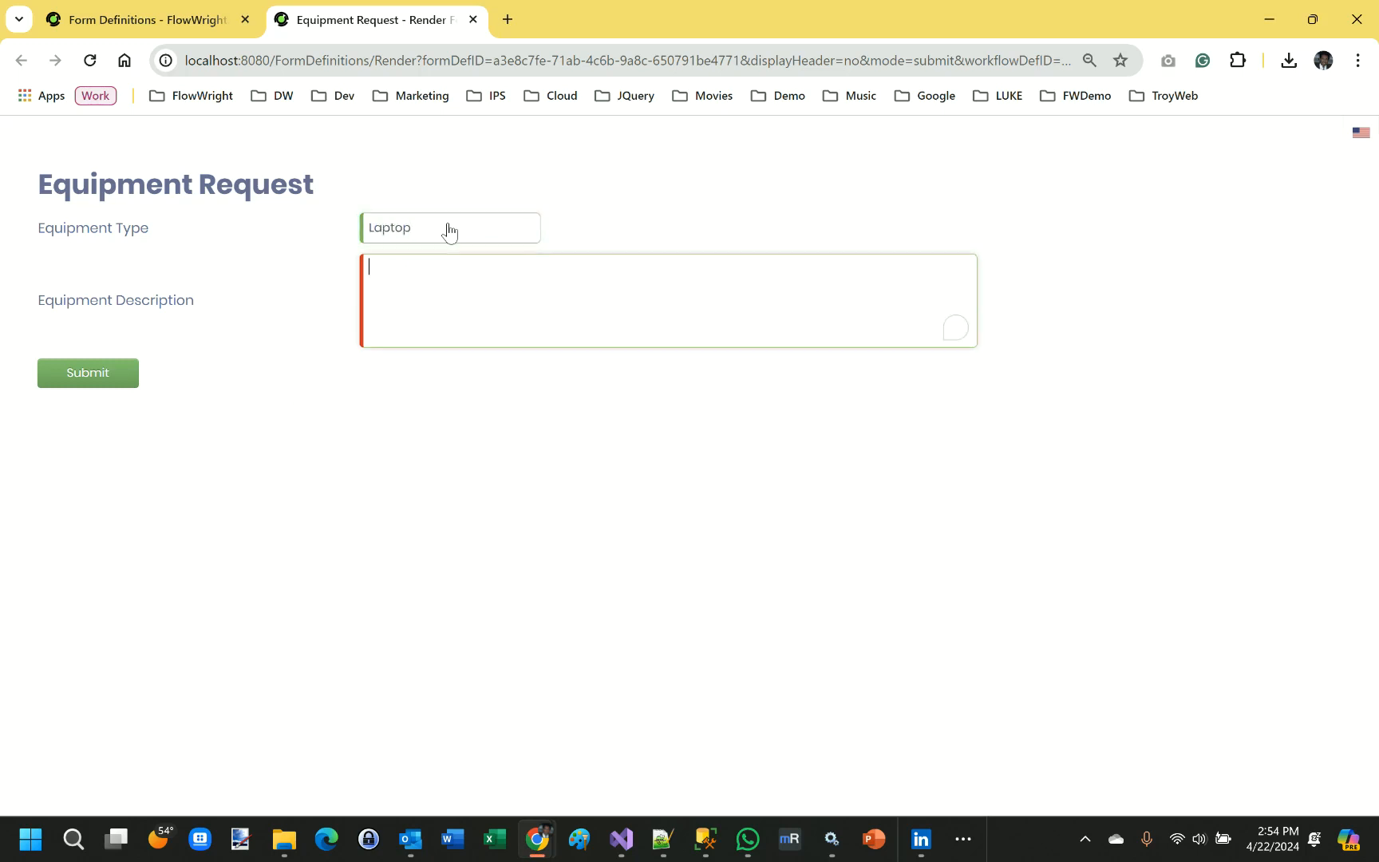
type("Need so")
type("HP")
type(" with")
type(" 1")
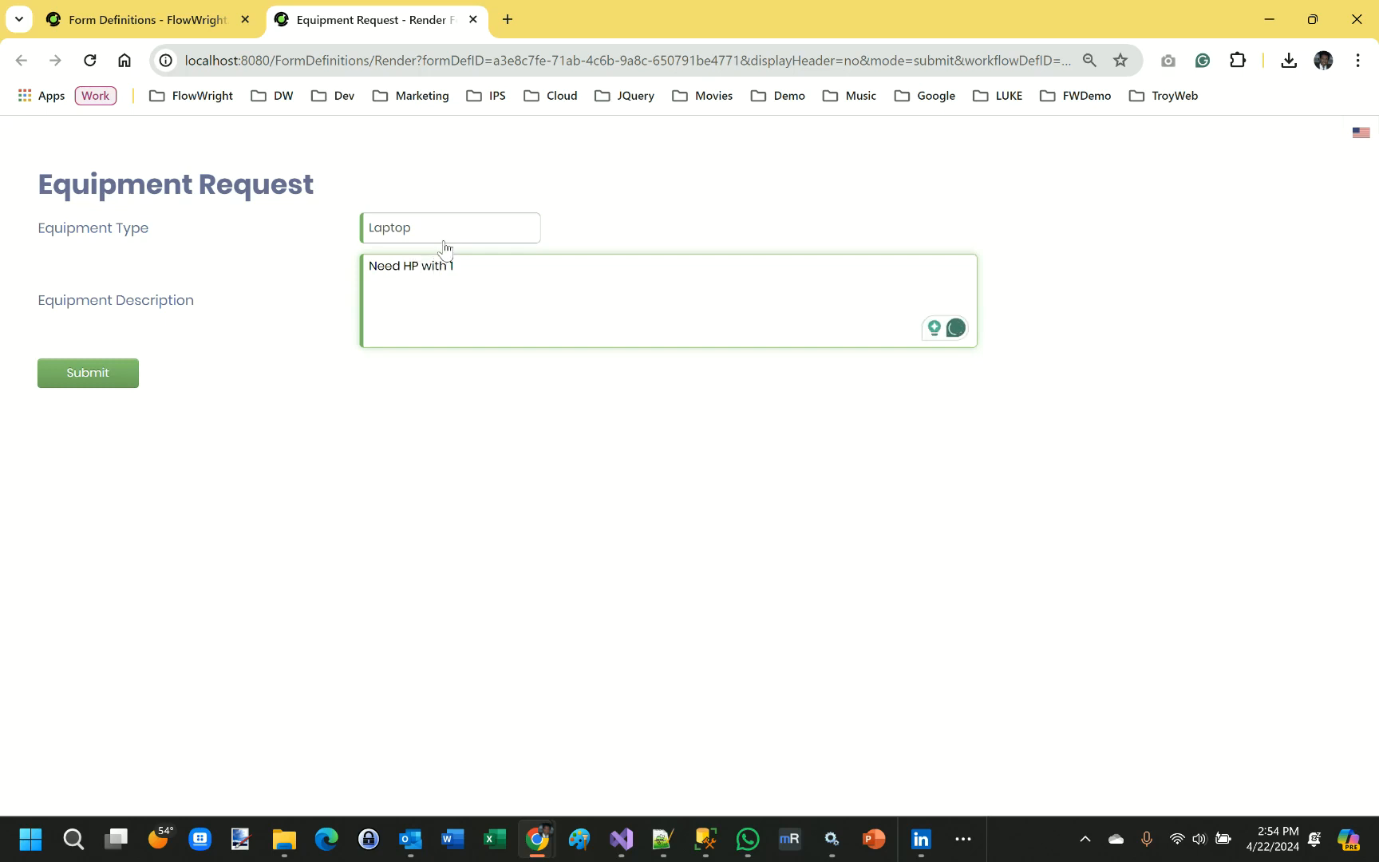
type("6 GB with i9 Processor")
- Submit the equipment request, dismiss the prompt message and close the form
left_click(113, 383)
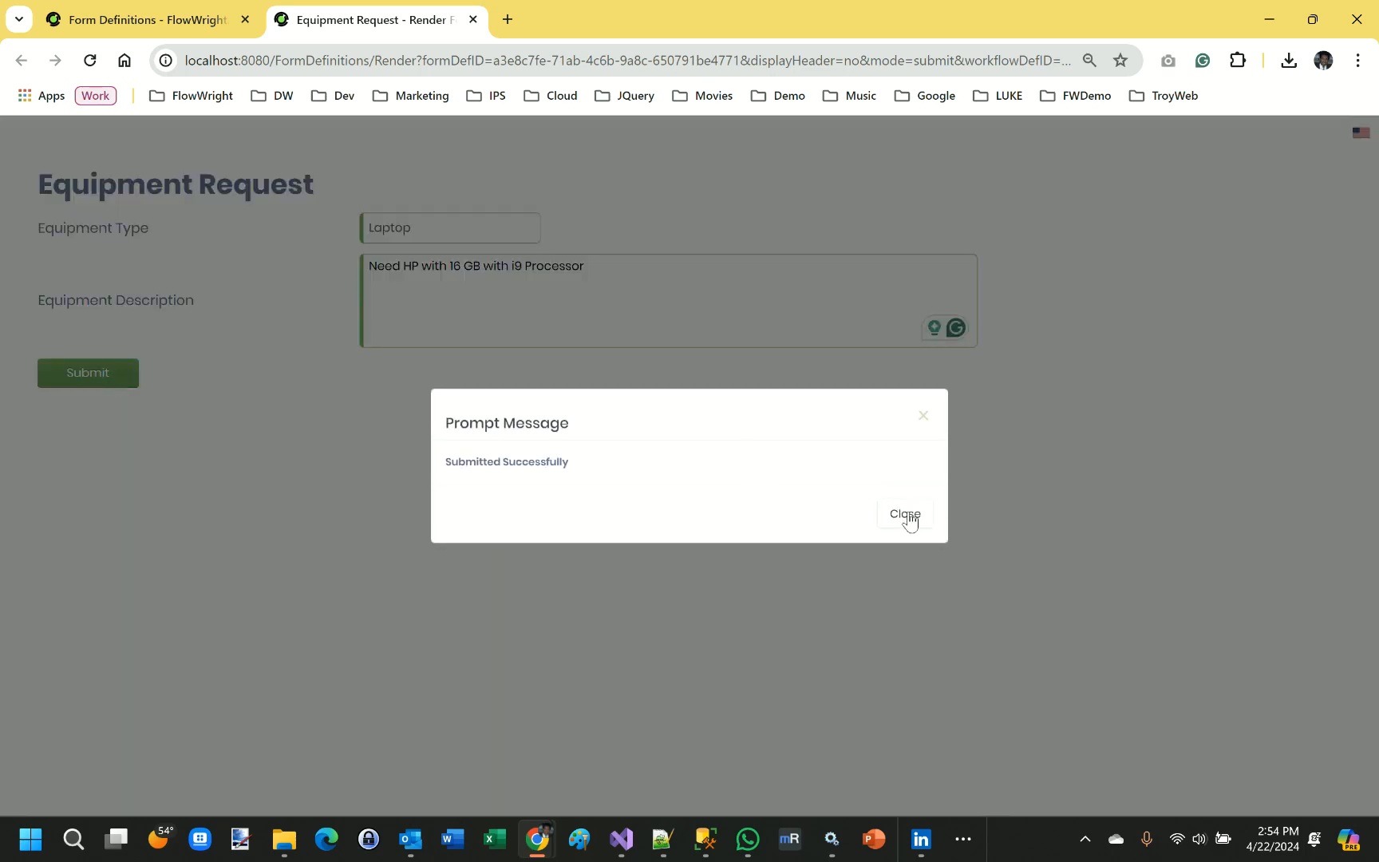
left_click(907, 515)
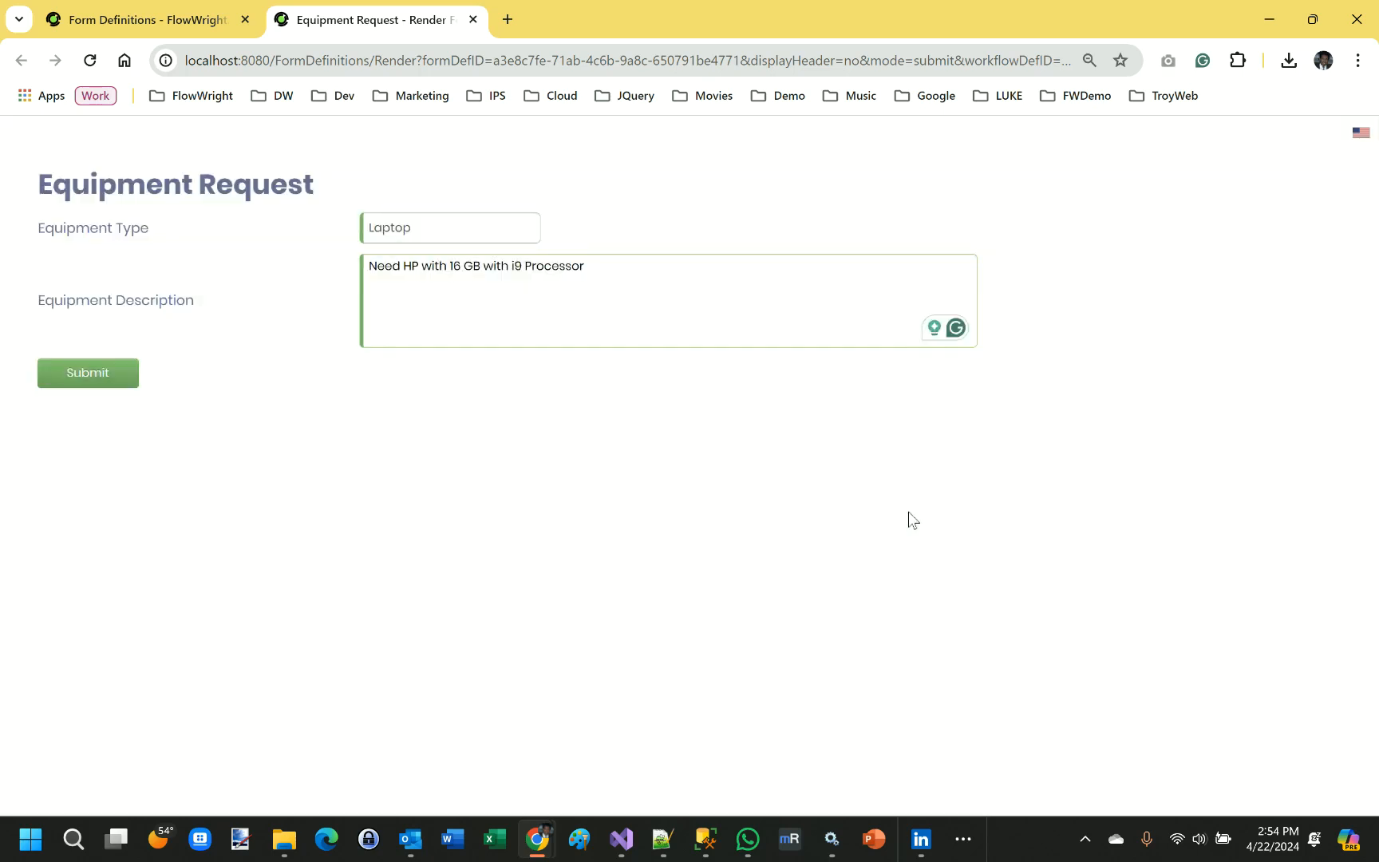
left_click(474, 19)
- Open the newest process instance from the process instances list and examine which step its diagram is waiting on
mouse_move(84, 287)
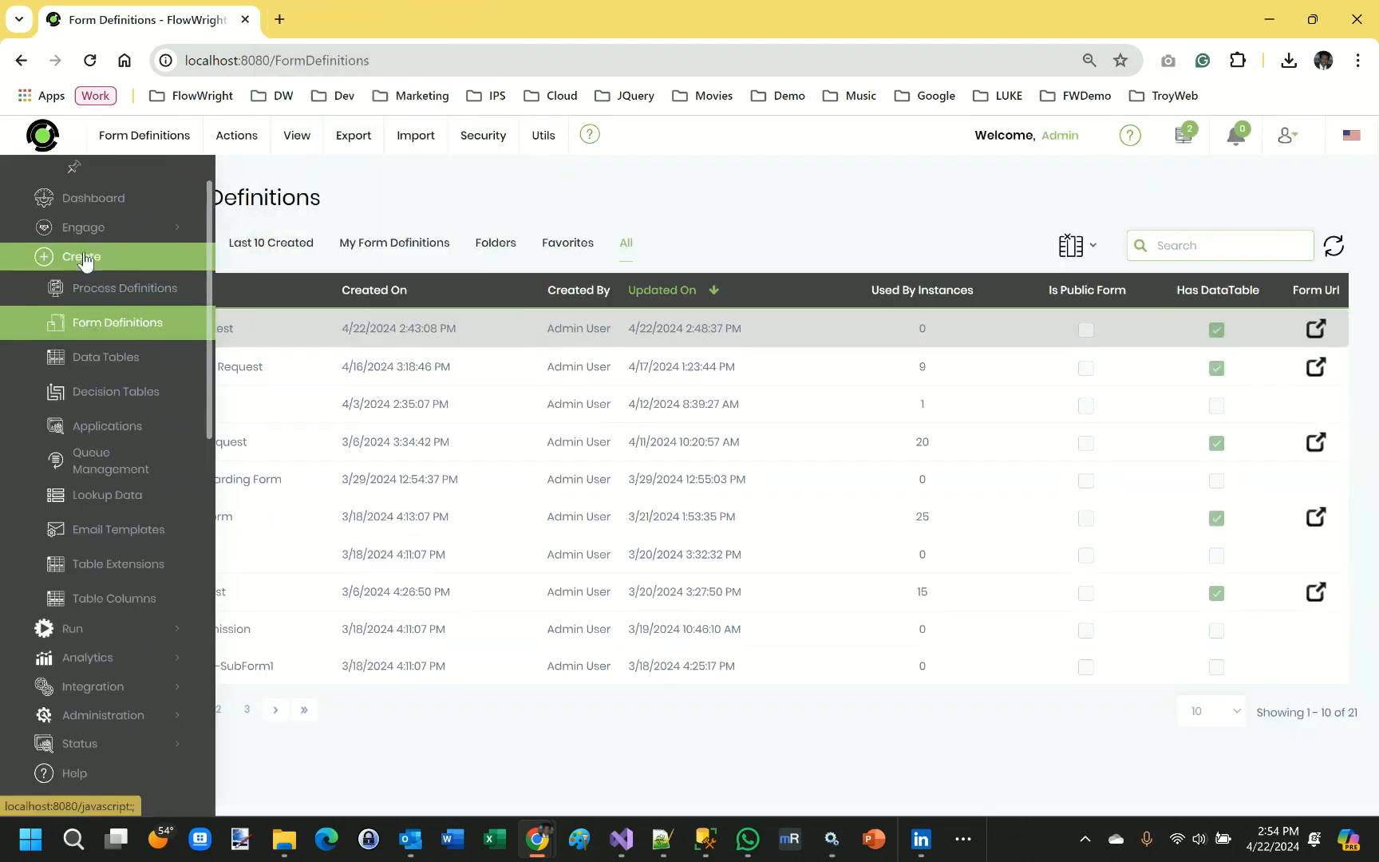
left_click(84, 257)
left_click(92, 292)
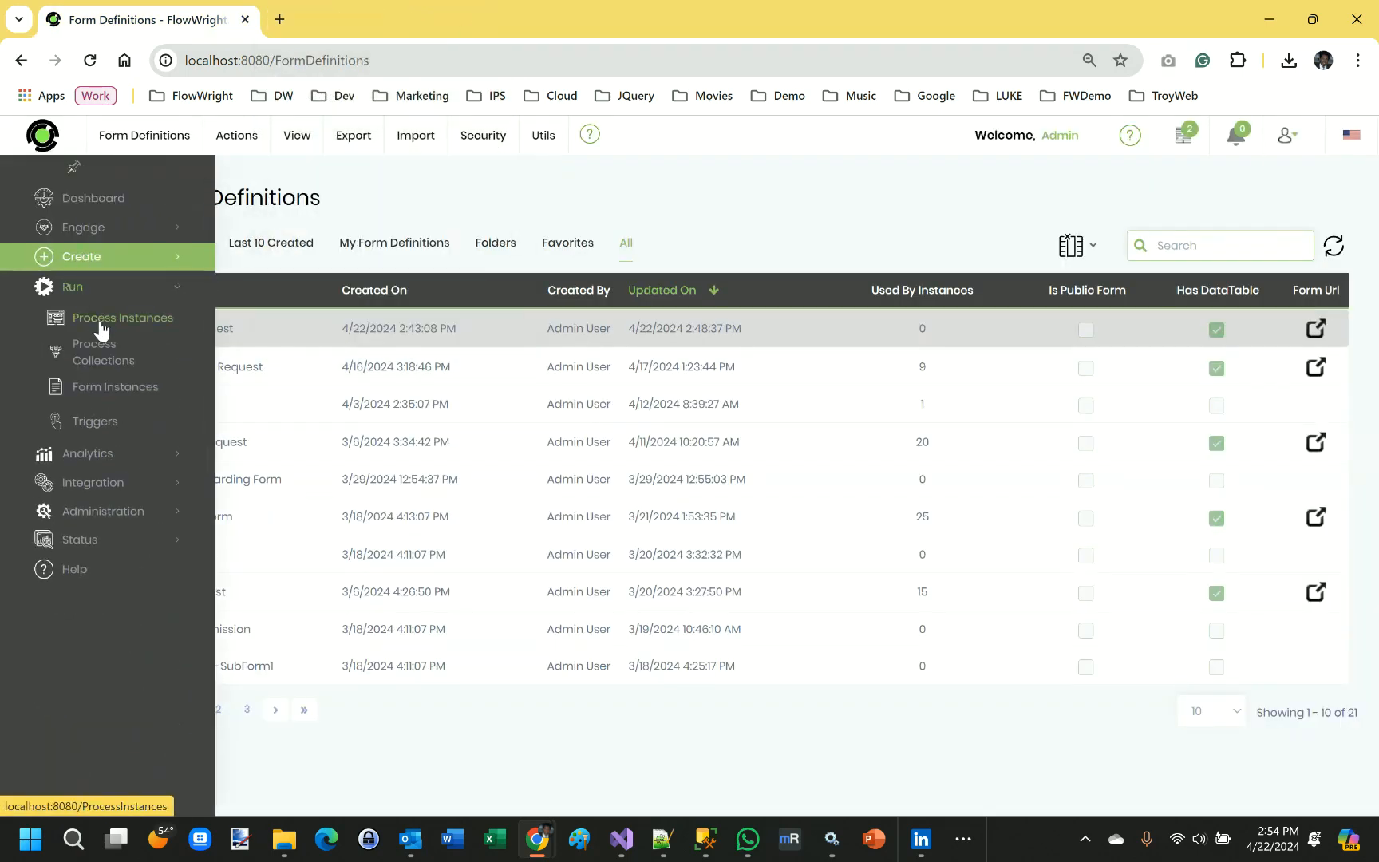
left_click(102, 319)
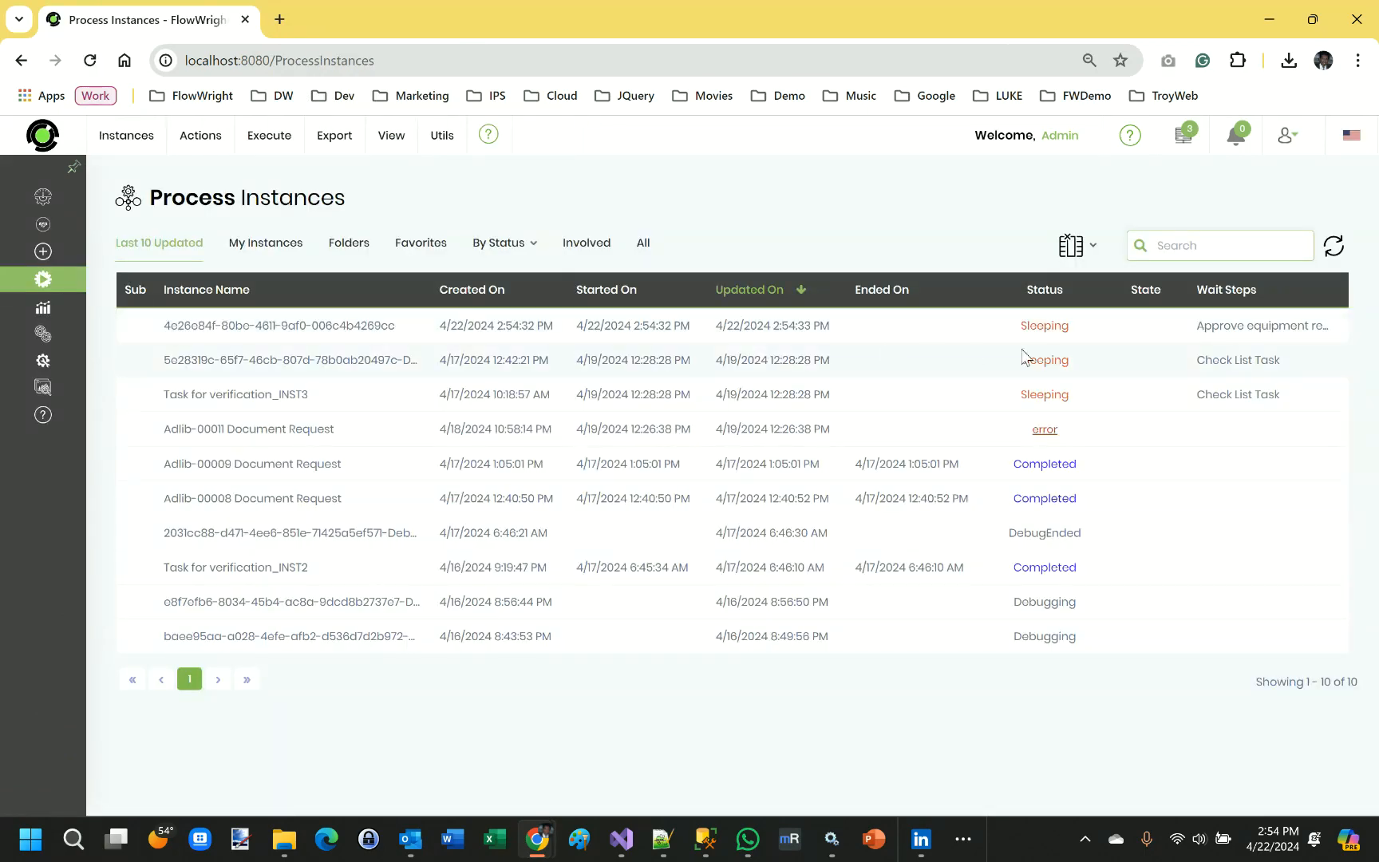
double_click(296, 325)
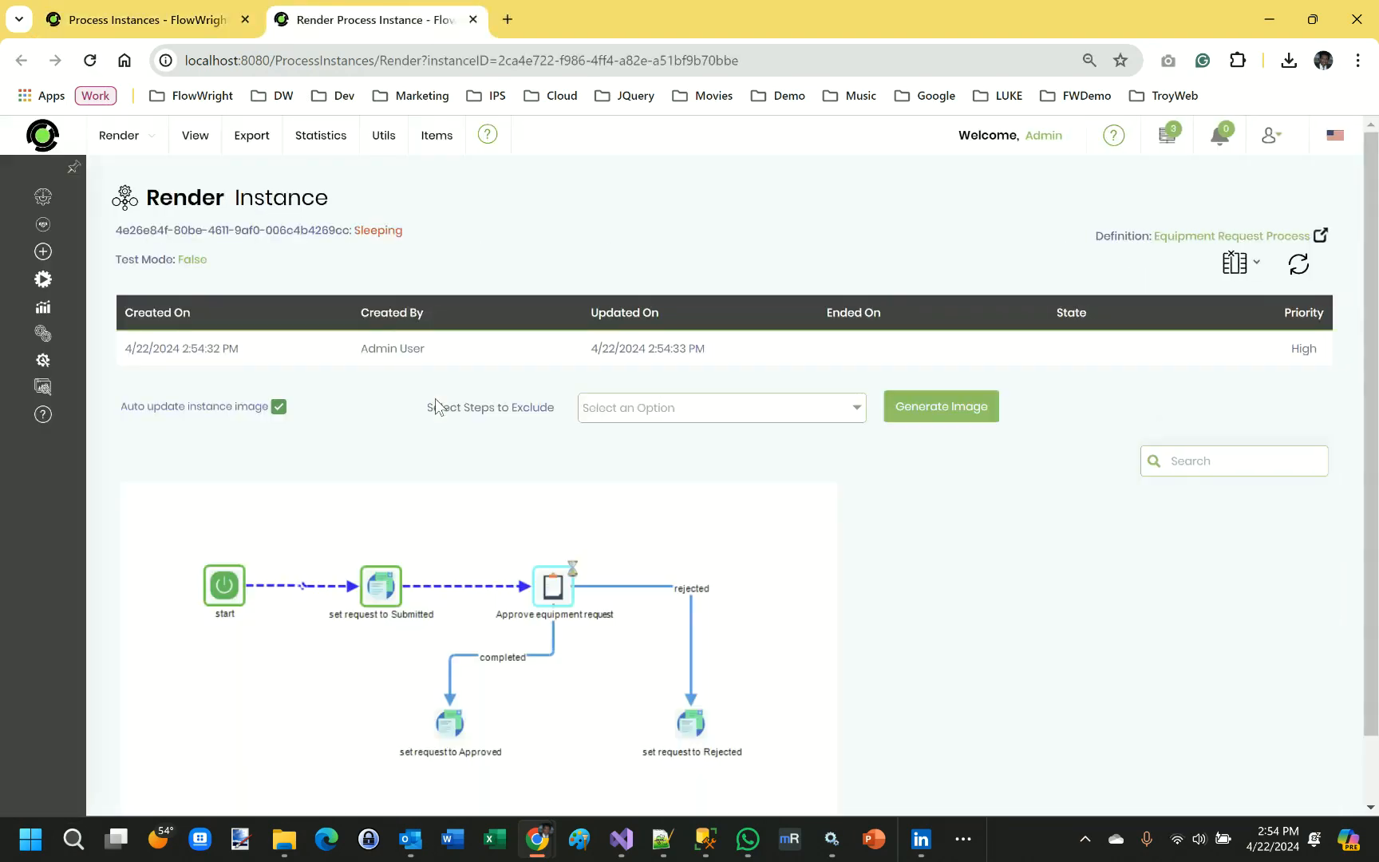
scroll(436, 407, "down", 1)
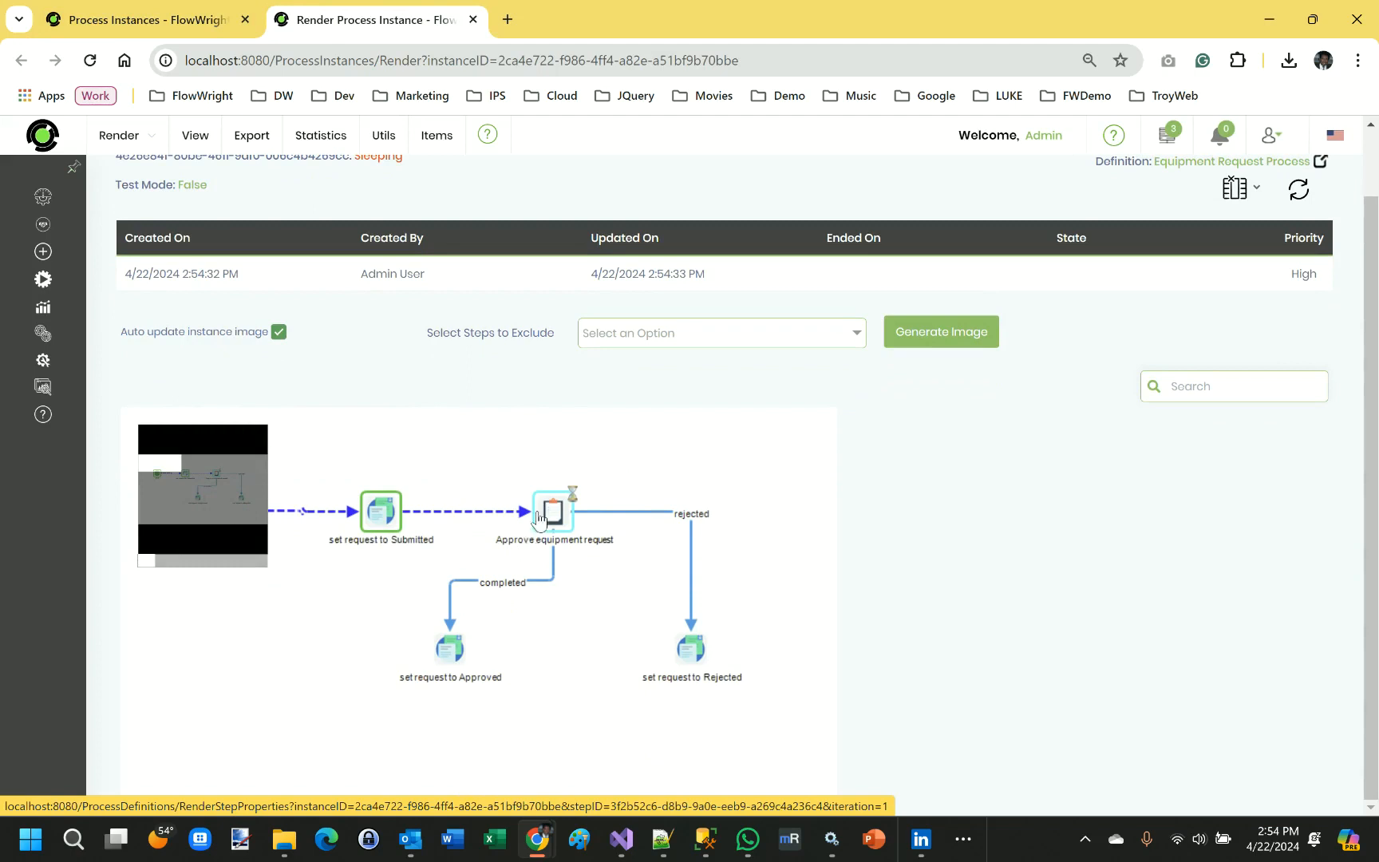
mouse_move(552, 534)
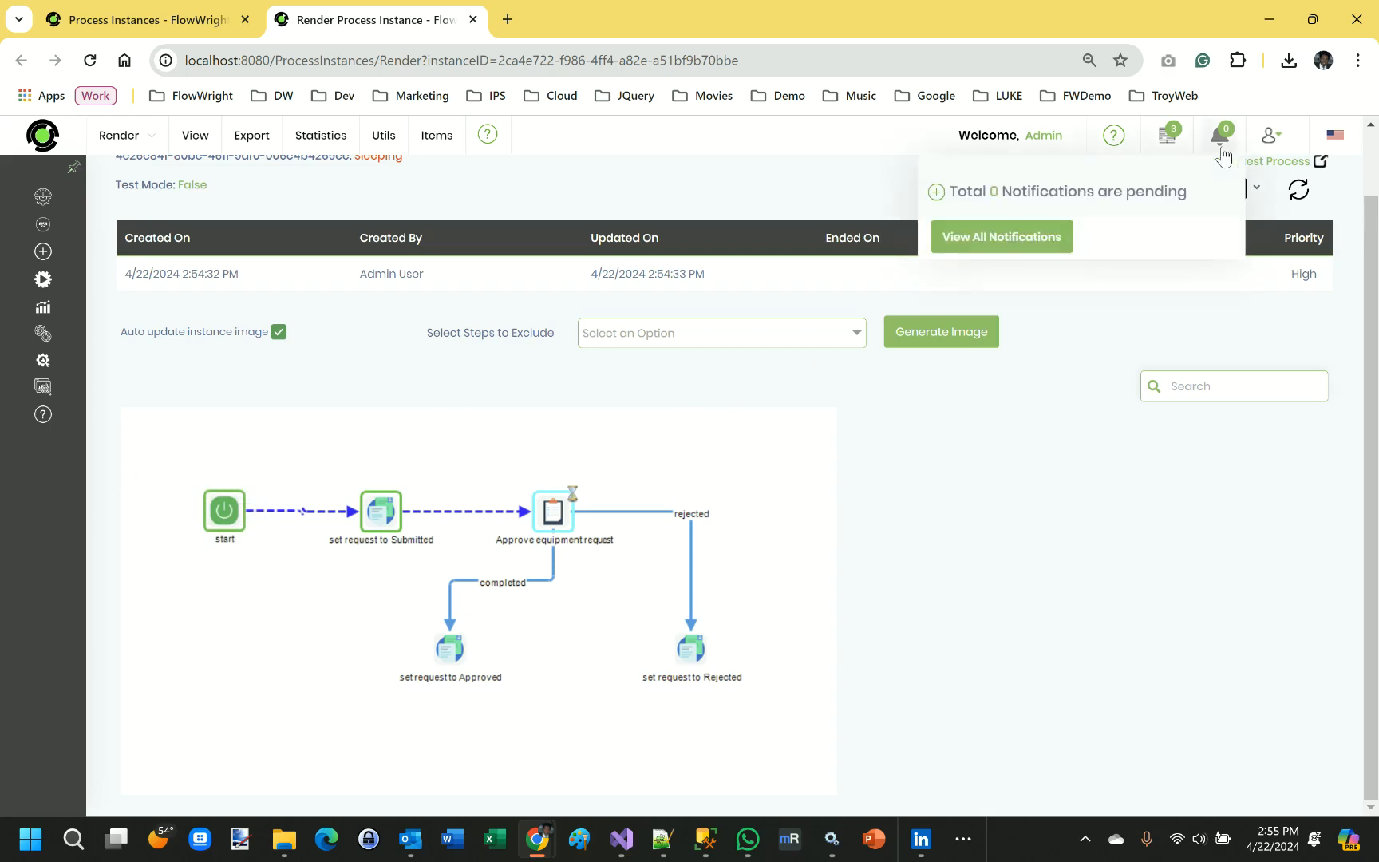
- Refresh the instance page, open the pending "Approve equipment request" task and reject it
left_click(92, 62)
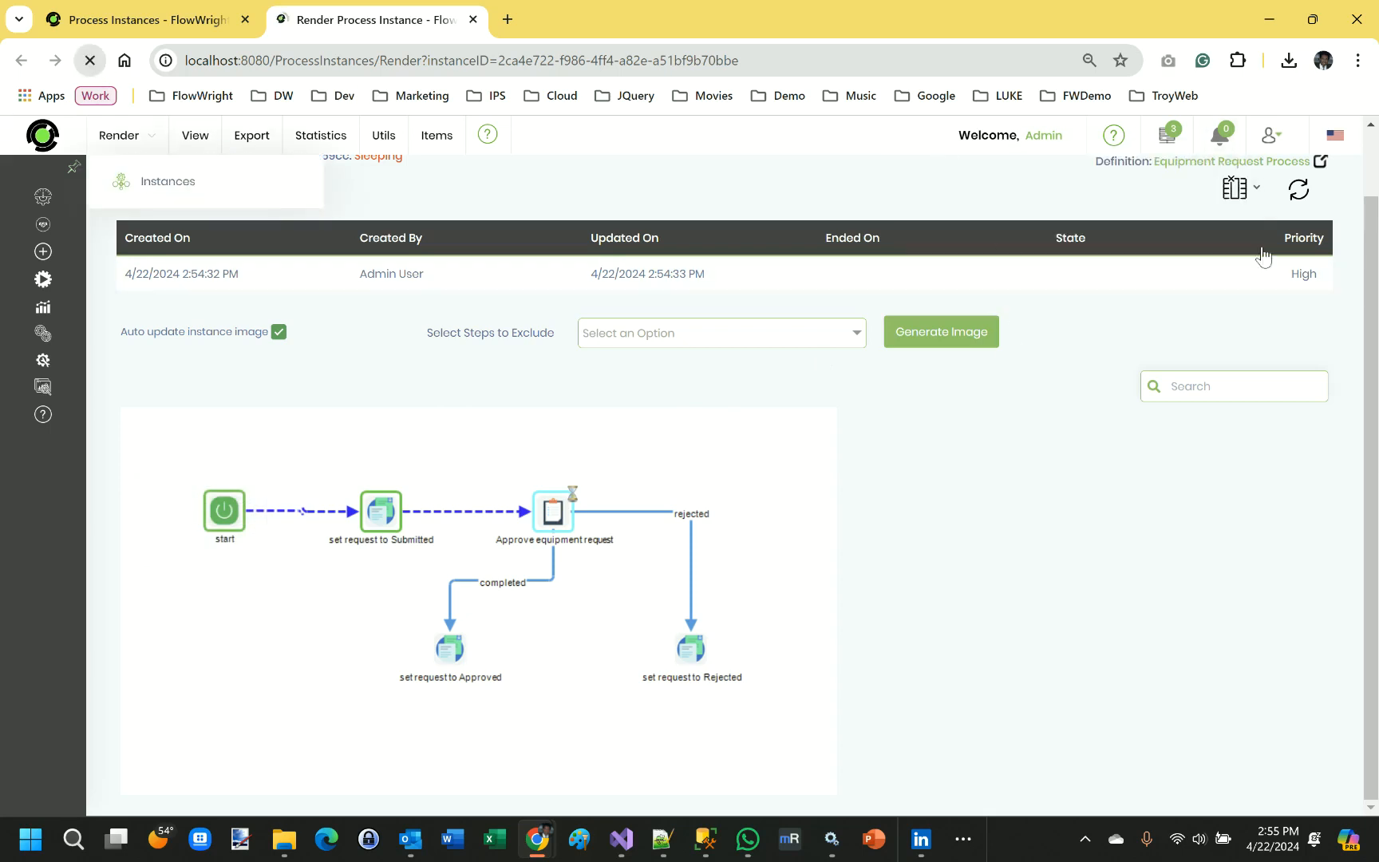
mouse_move(1158, 142)
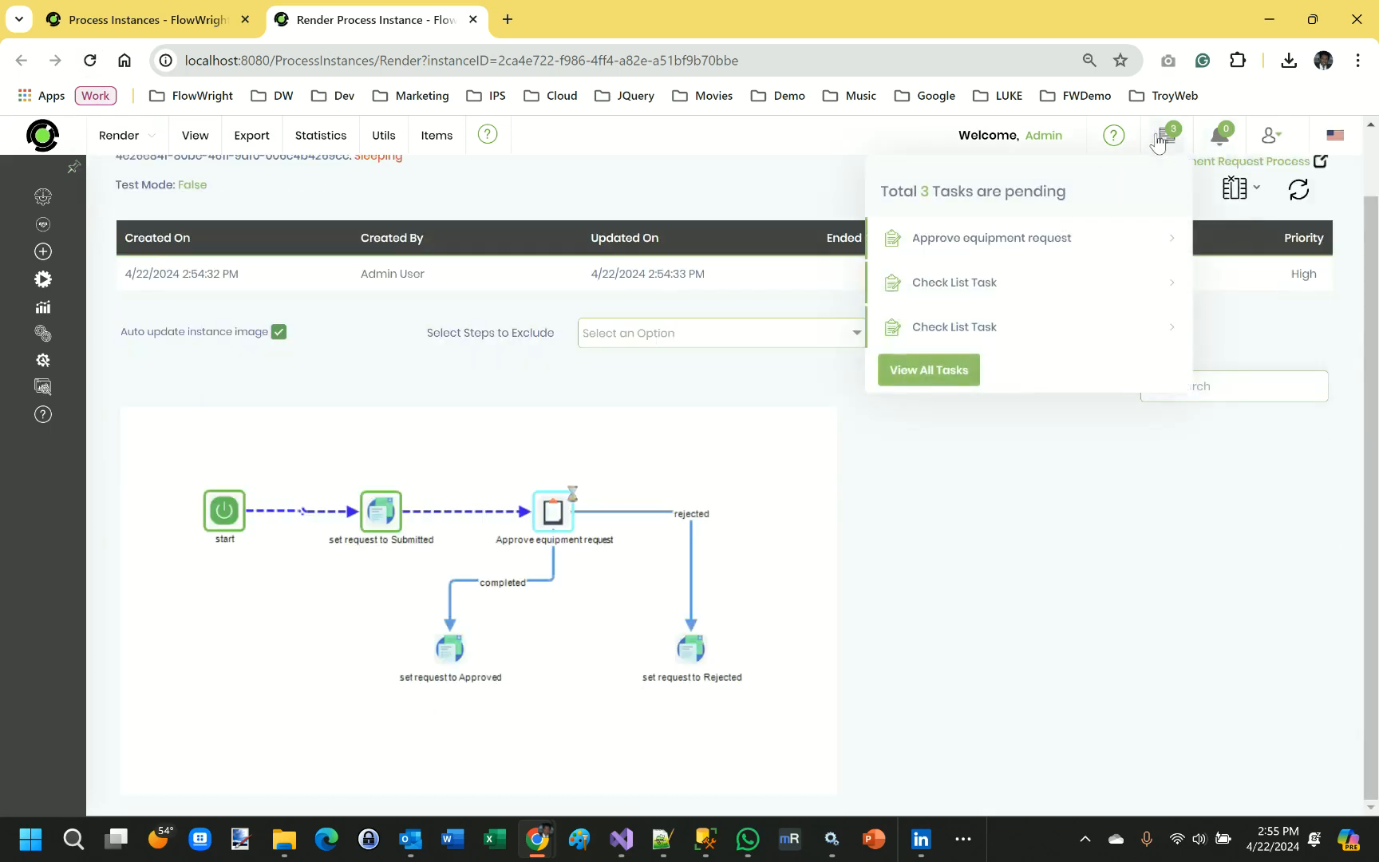
left_click(1037, 251)
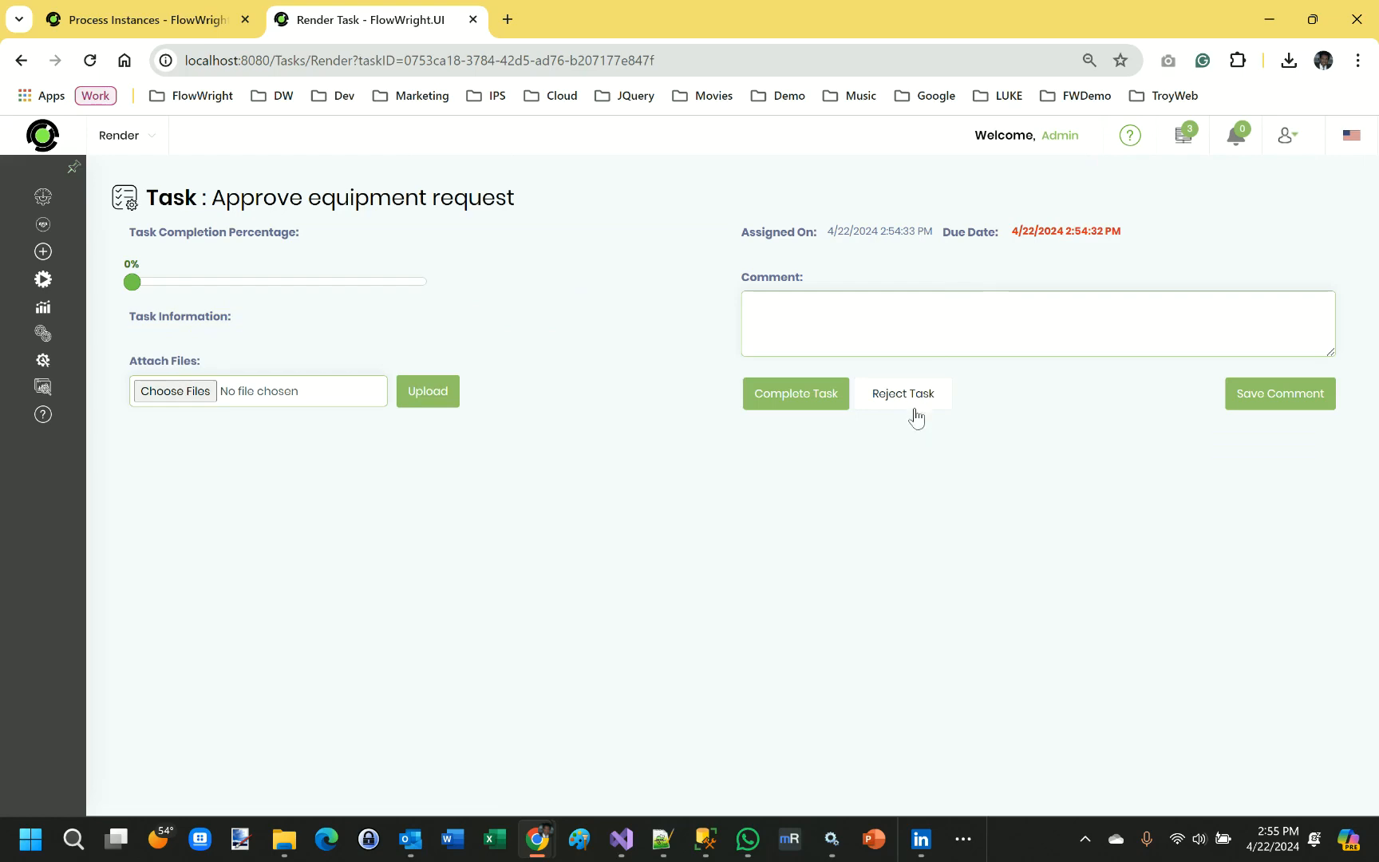
left_click(918, 399)
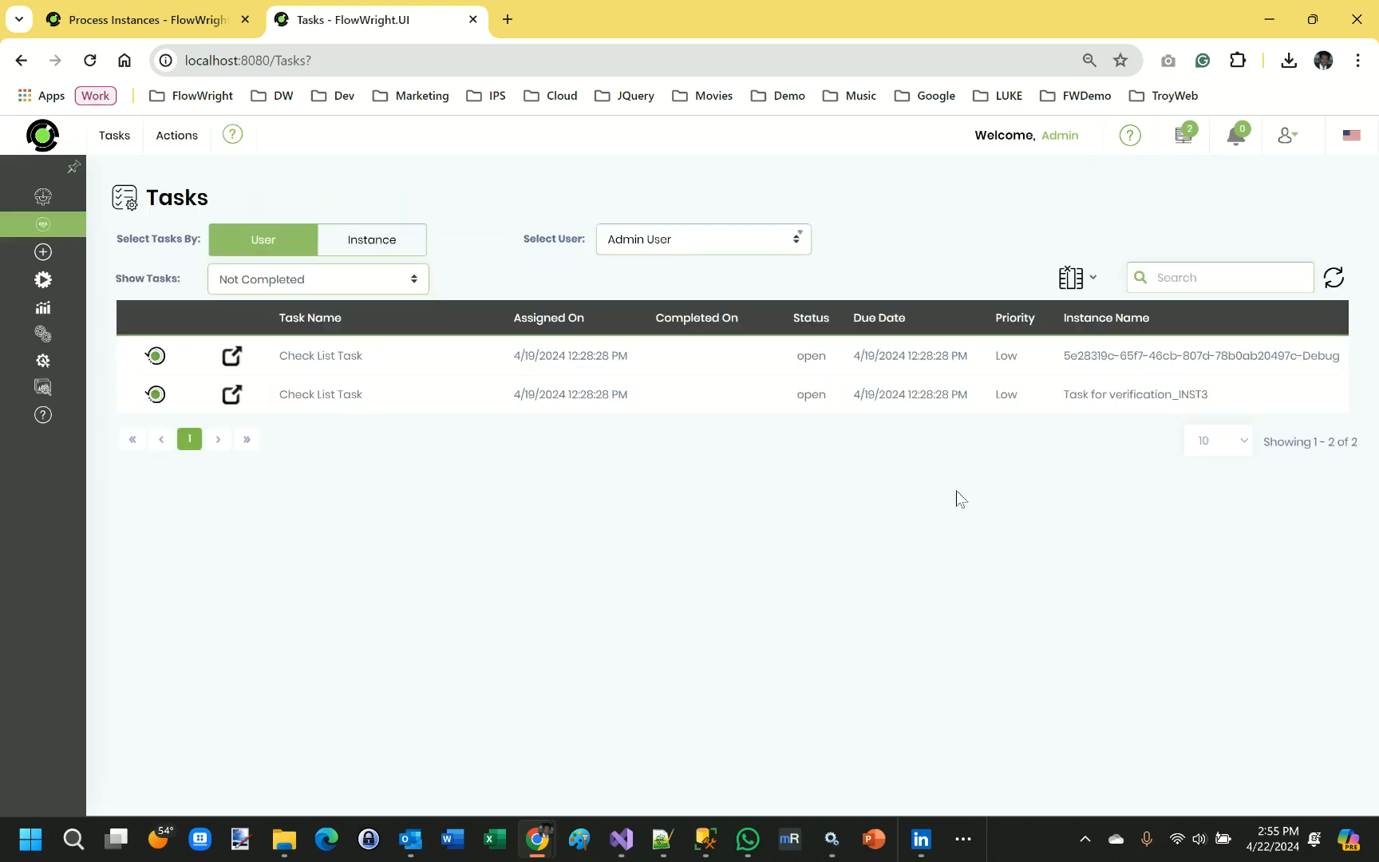
- Close the tasks page, refresh the process instances and reopen the newest instance to check the path it took
left_click(473, 19)
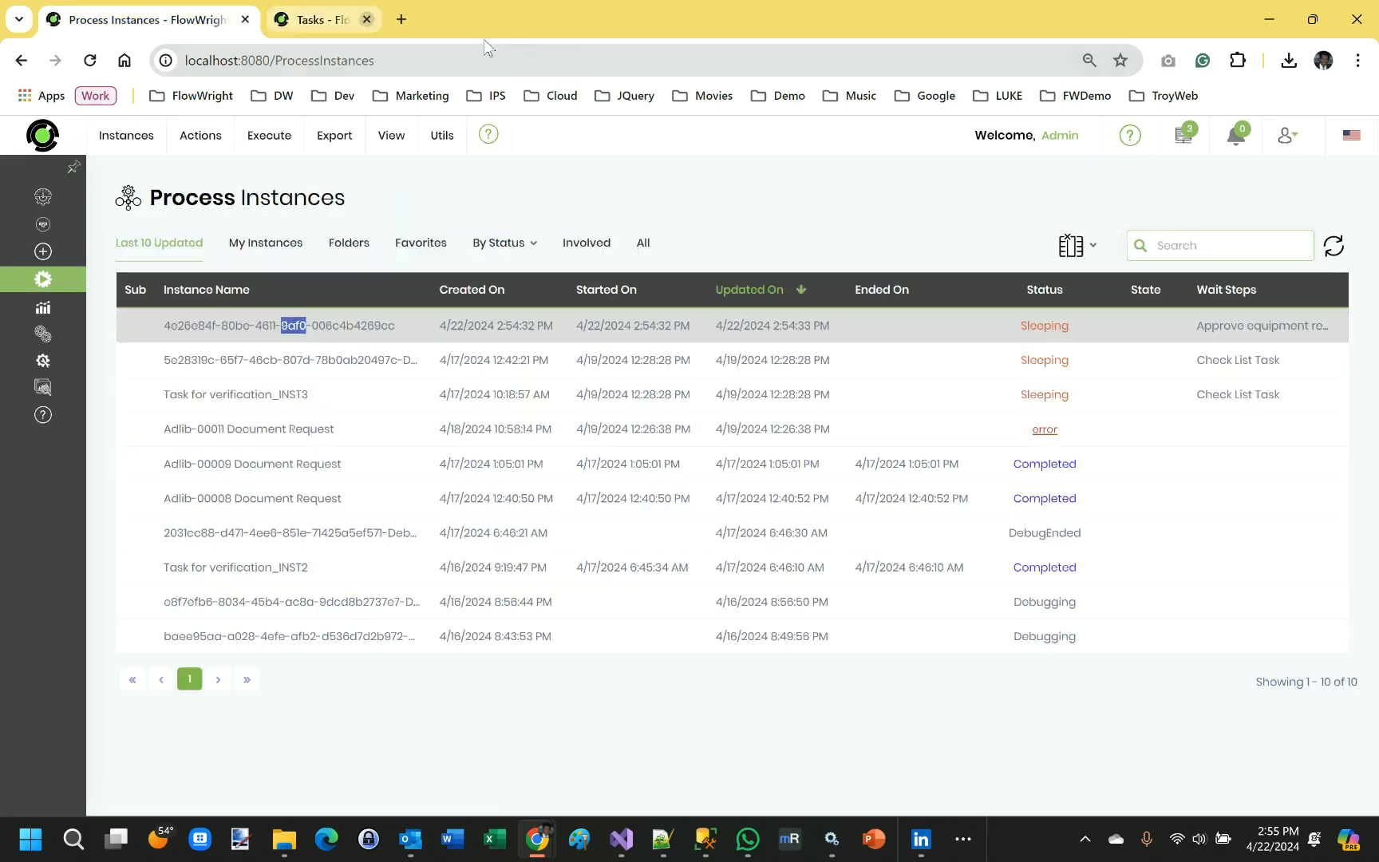
left_click(1333, 245)
double_click(383, 327)
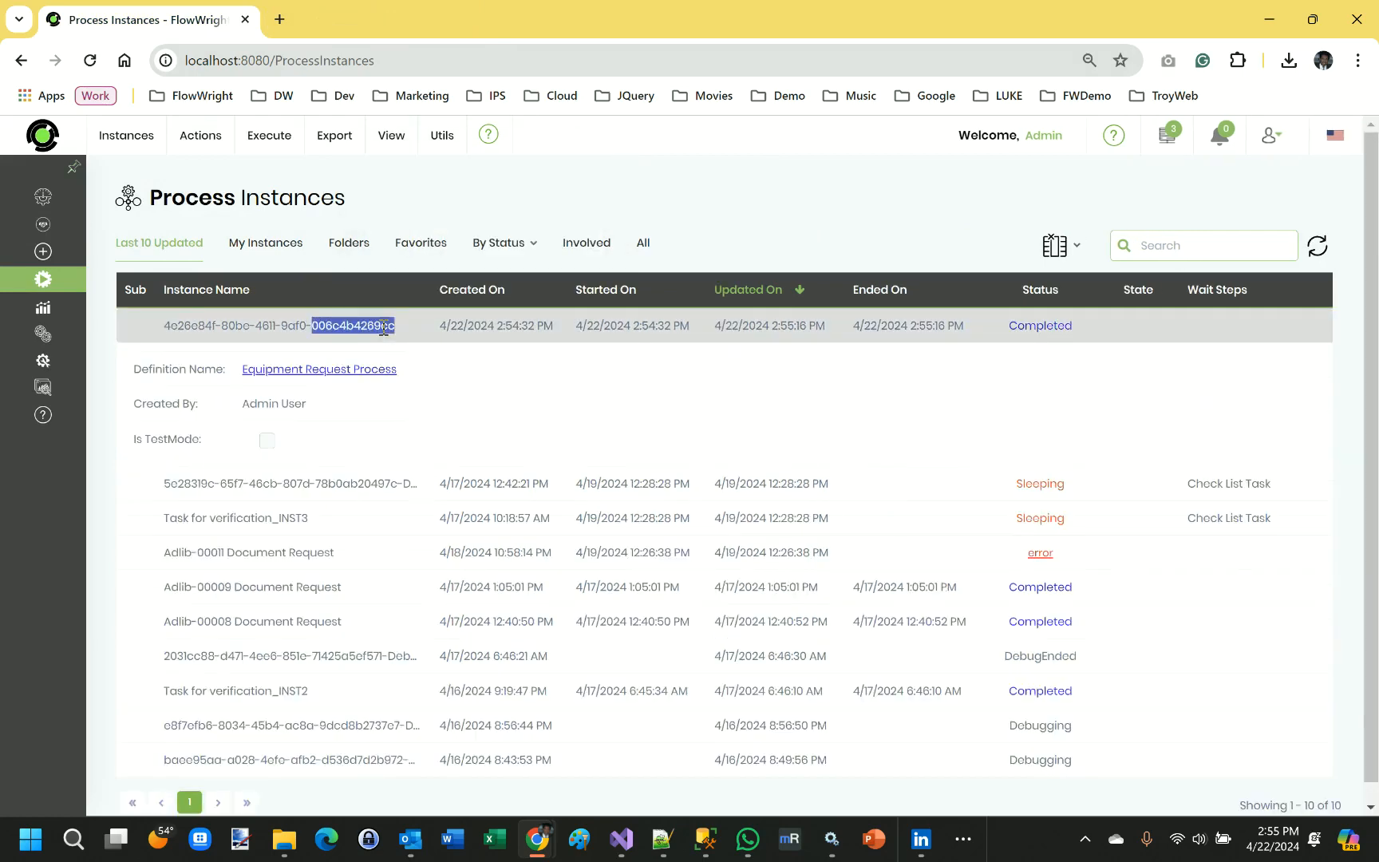
scroll(471, 449, "down", 1)
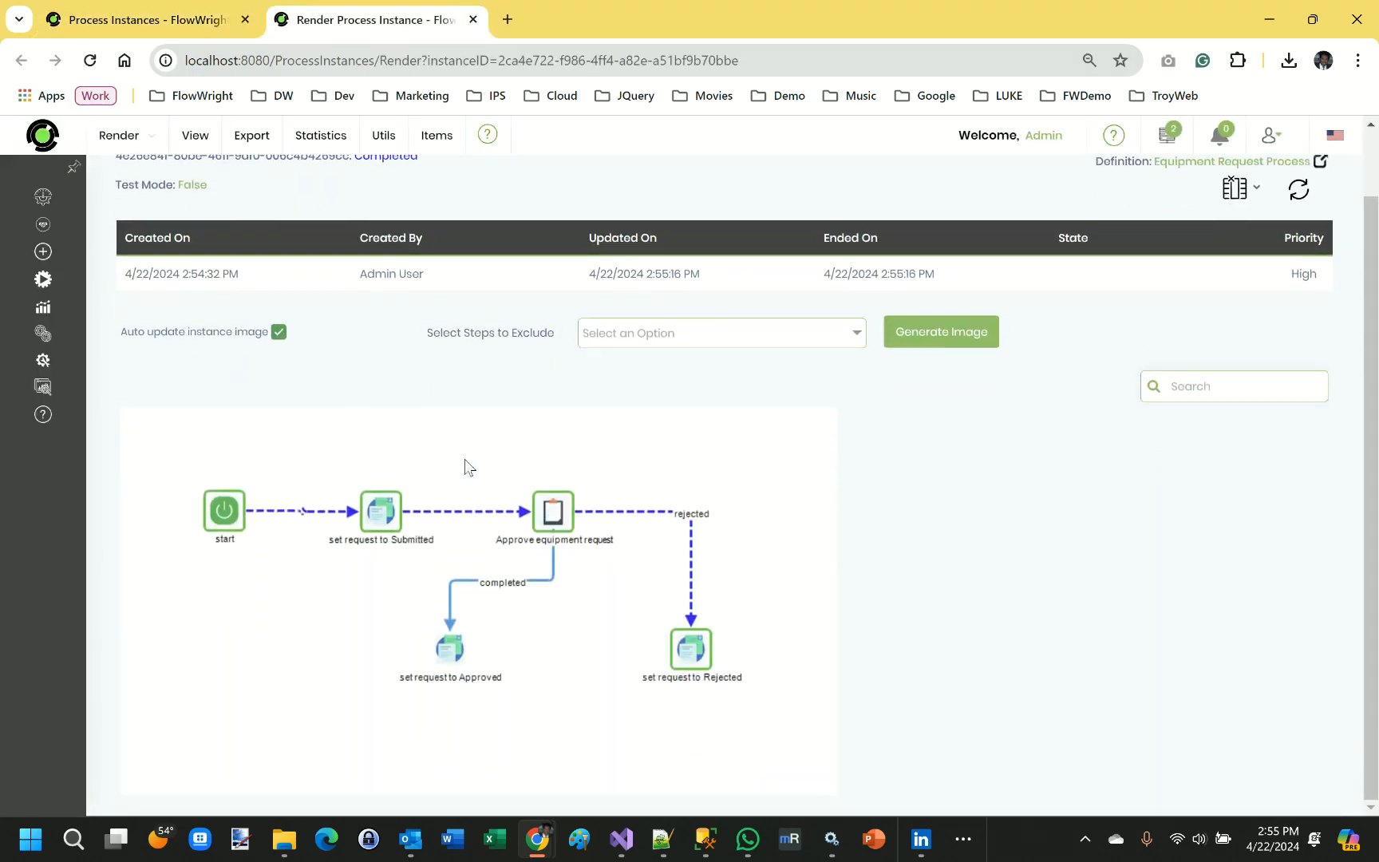
mouse_move(695, 658)
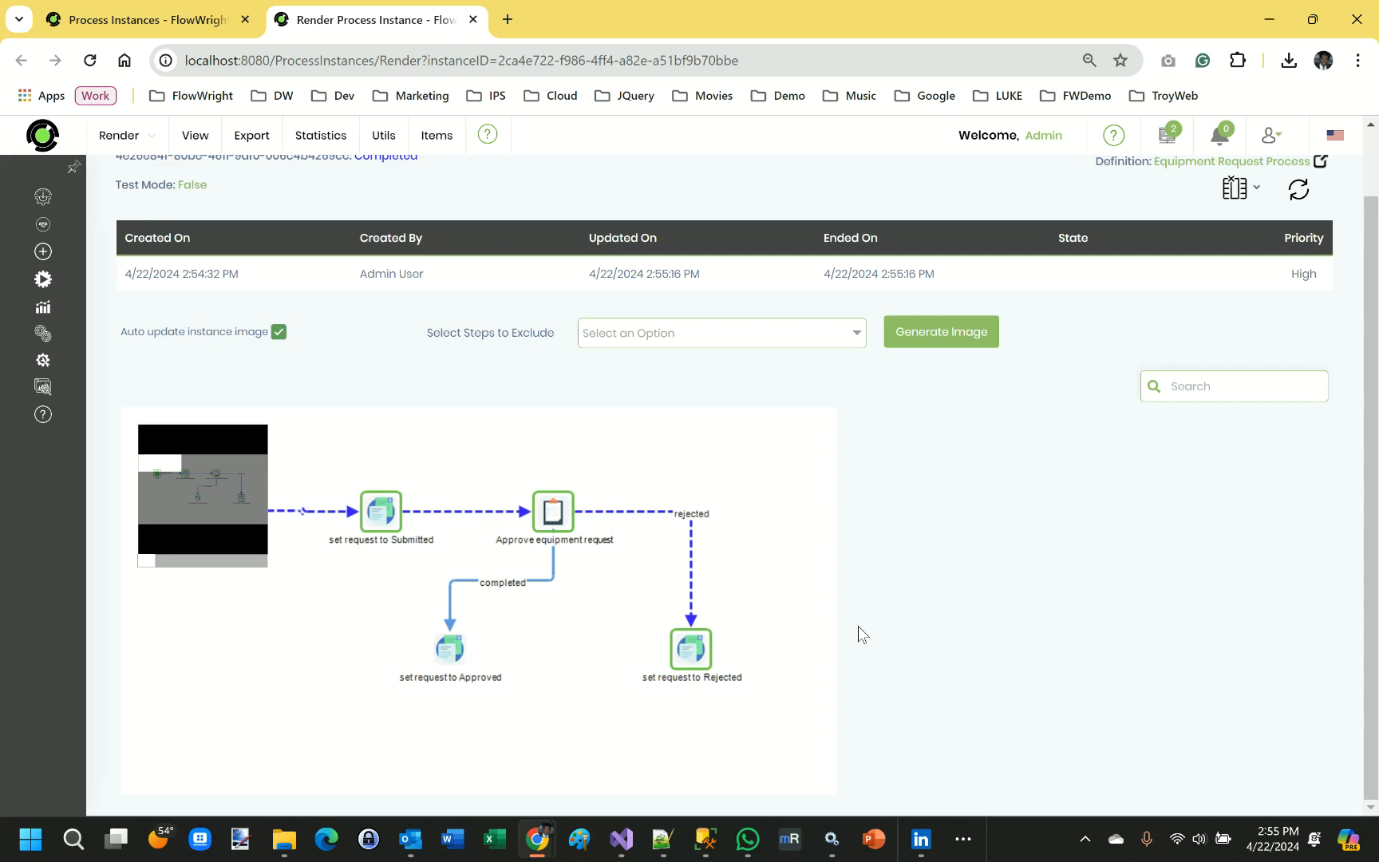
- Open the FormData_EquipmentRequests data table and expand its record to check the submitted values and status
mouse_move(37, 227)
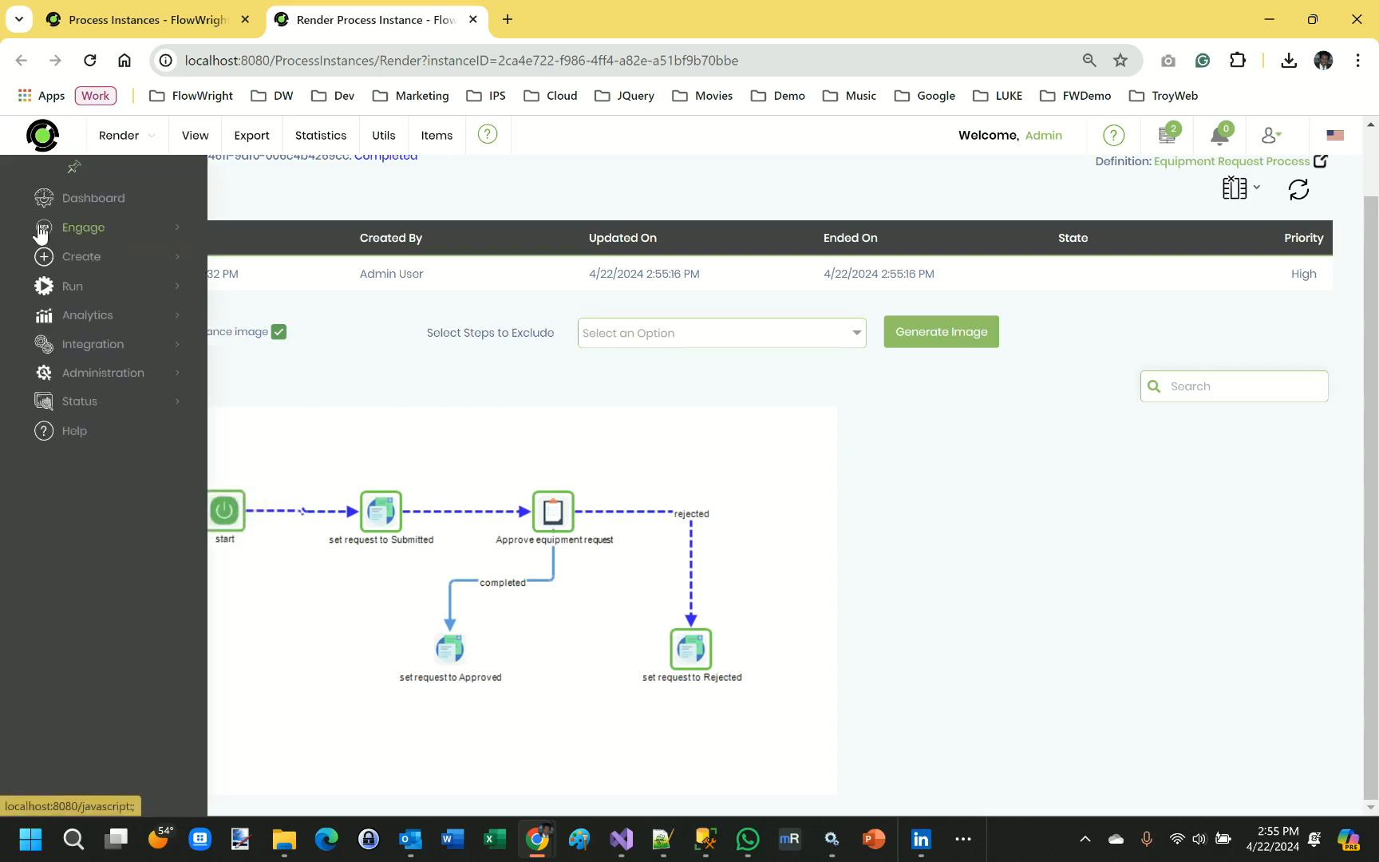
left_click(81, 264)
left_click(98, 357)
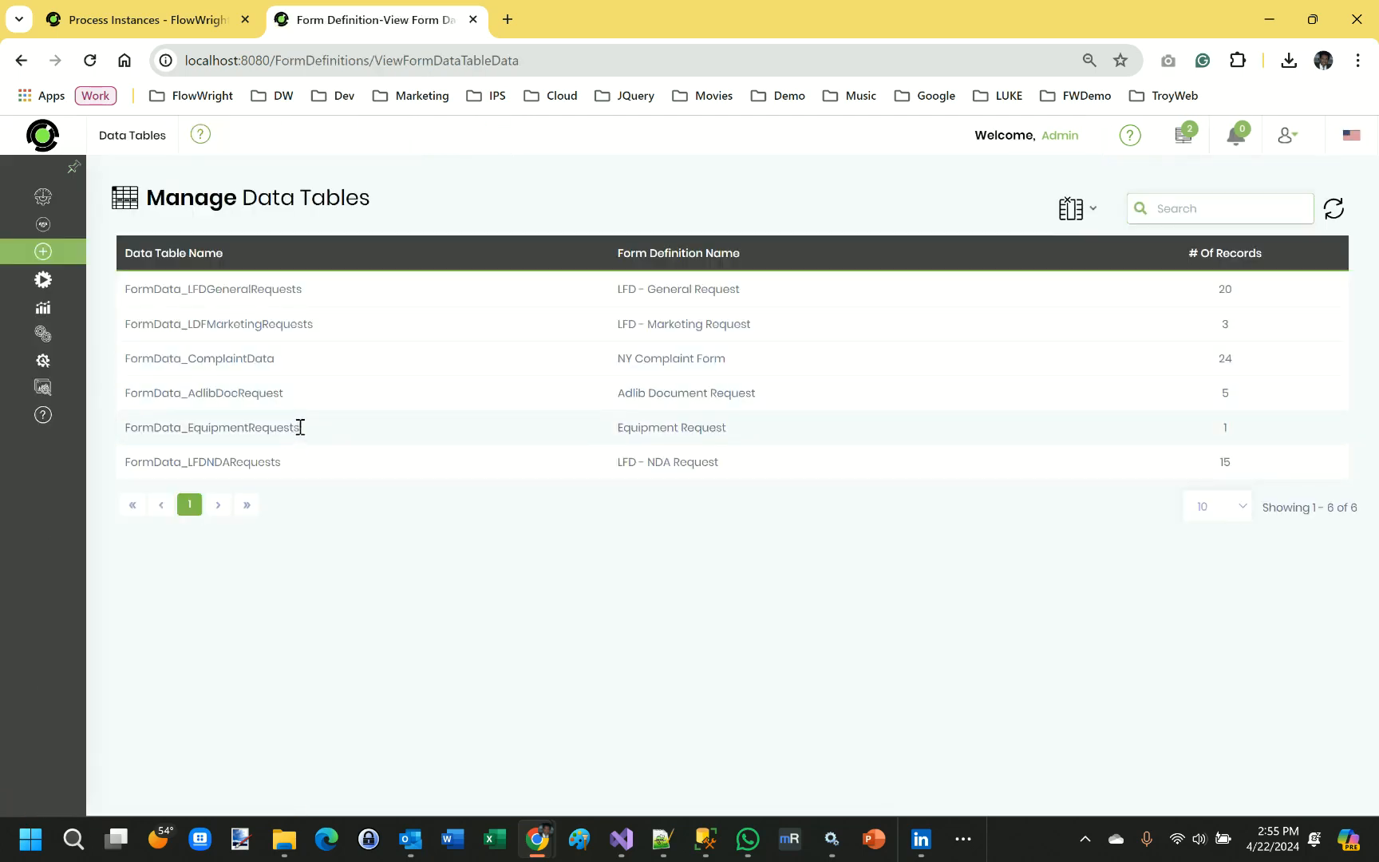
left_click_drag(304, 427, 124, 431)
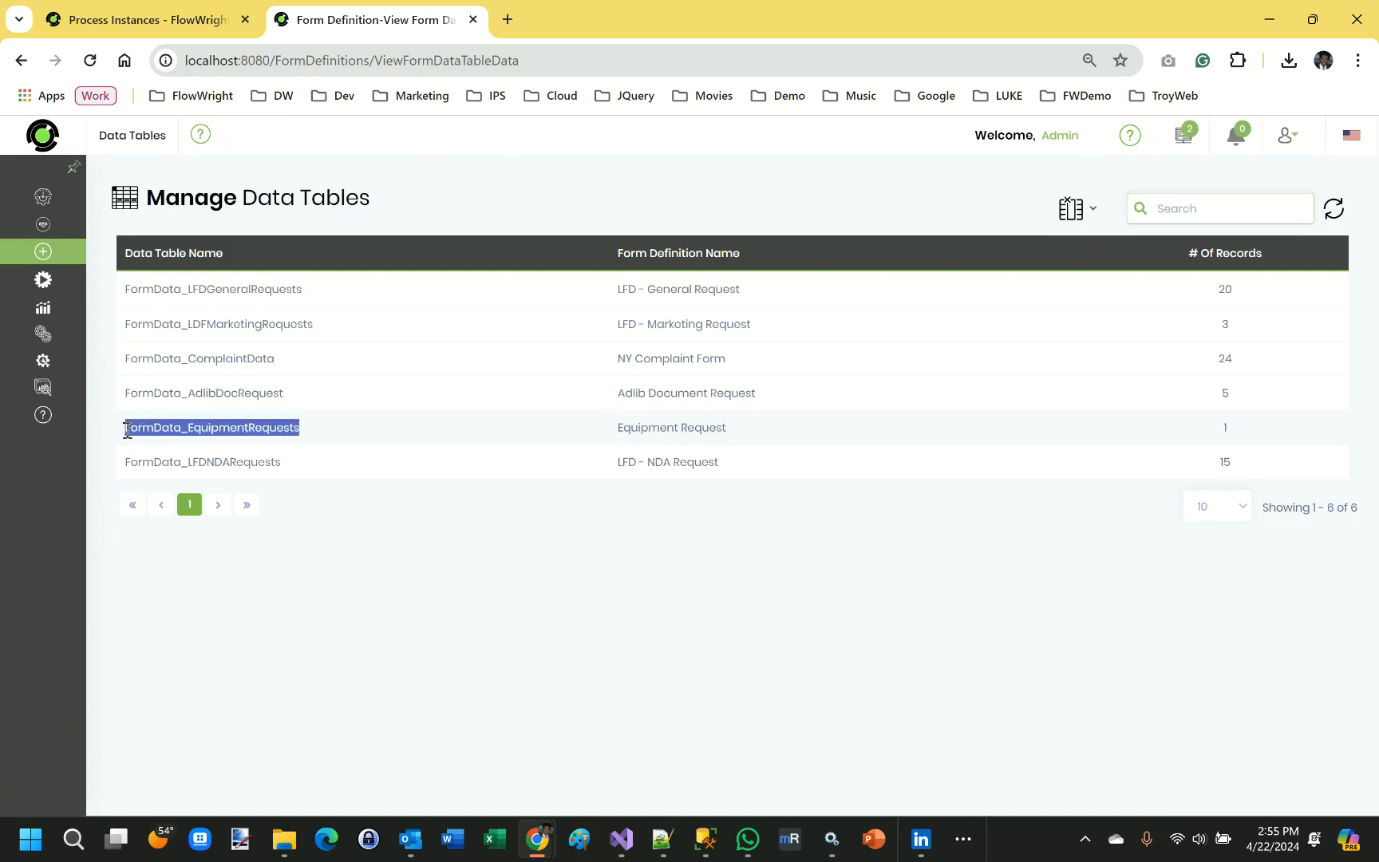
left_click(126, 428)
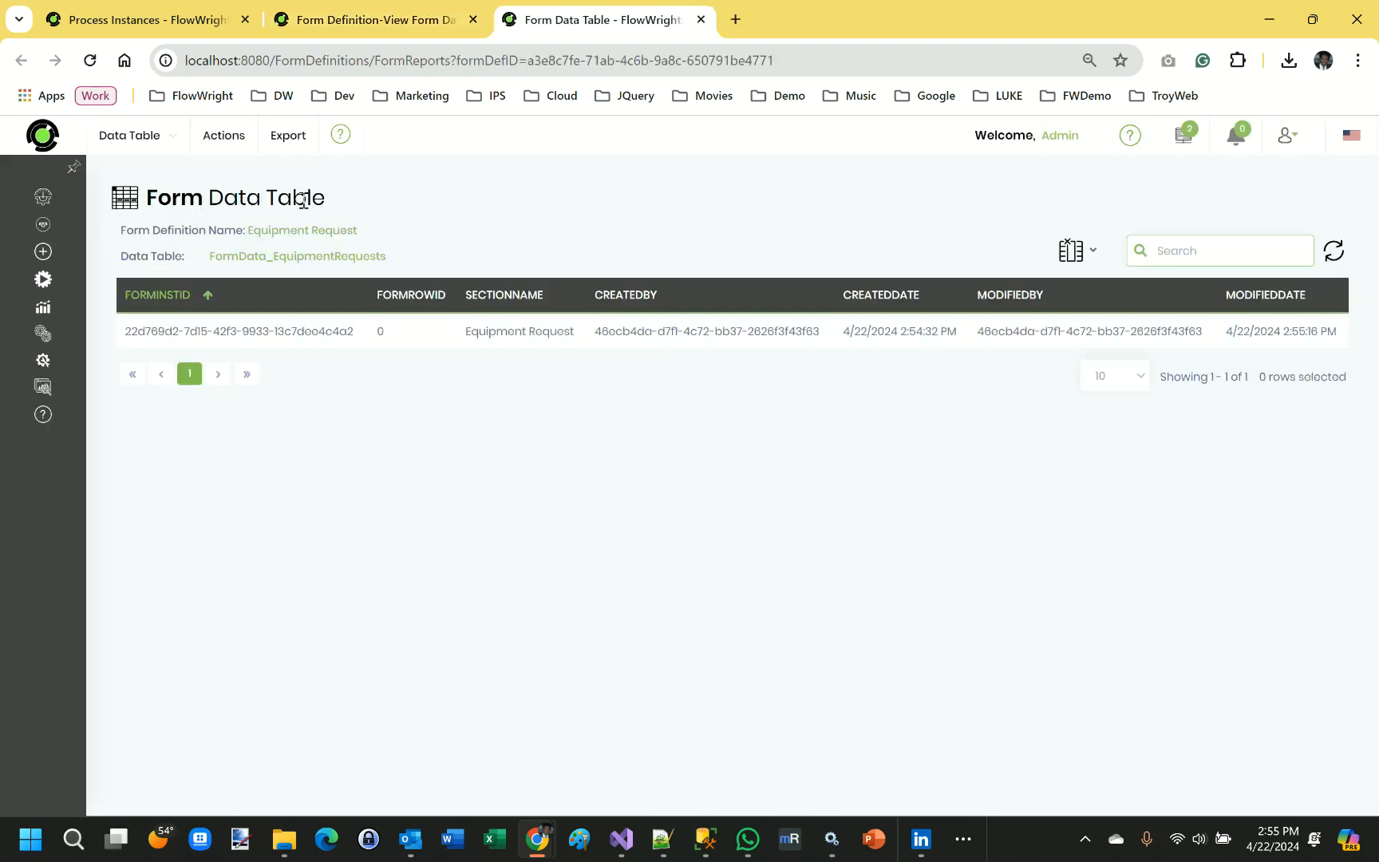
left_click(446, 338)
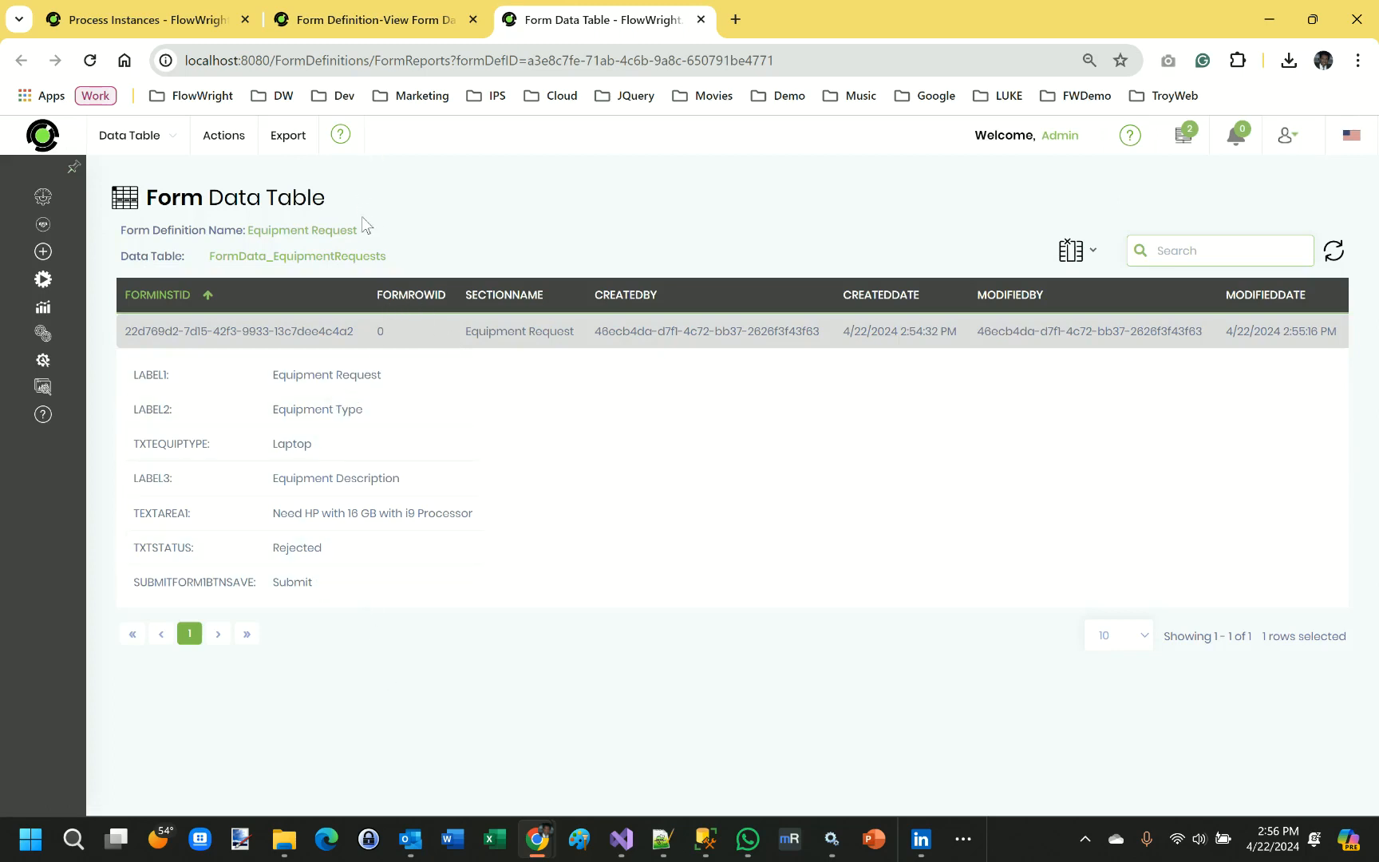
- Copy the data table name FormData_EquipmentRequests and open the SQL Query administration tool
left_click_drag(387, 263, 211, 261)
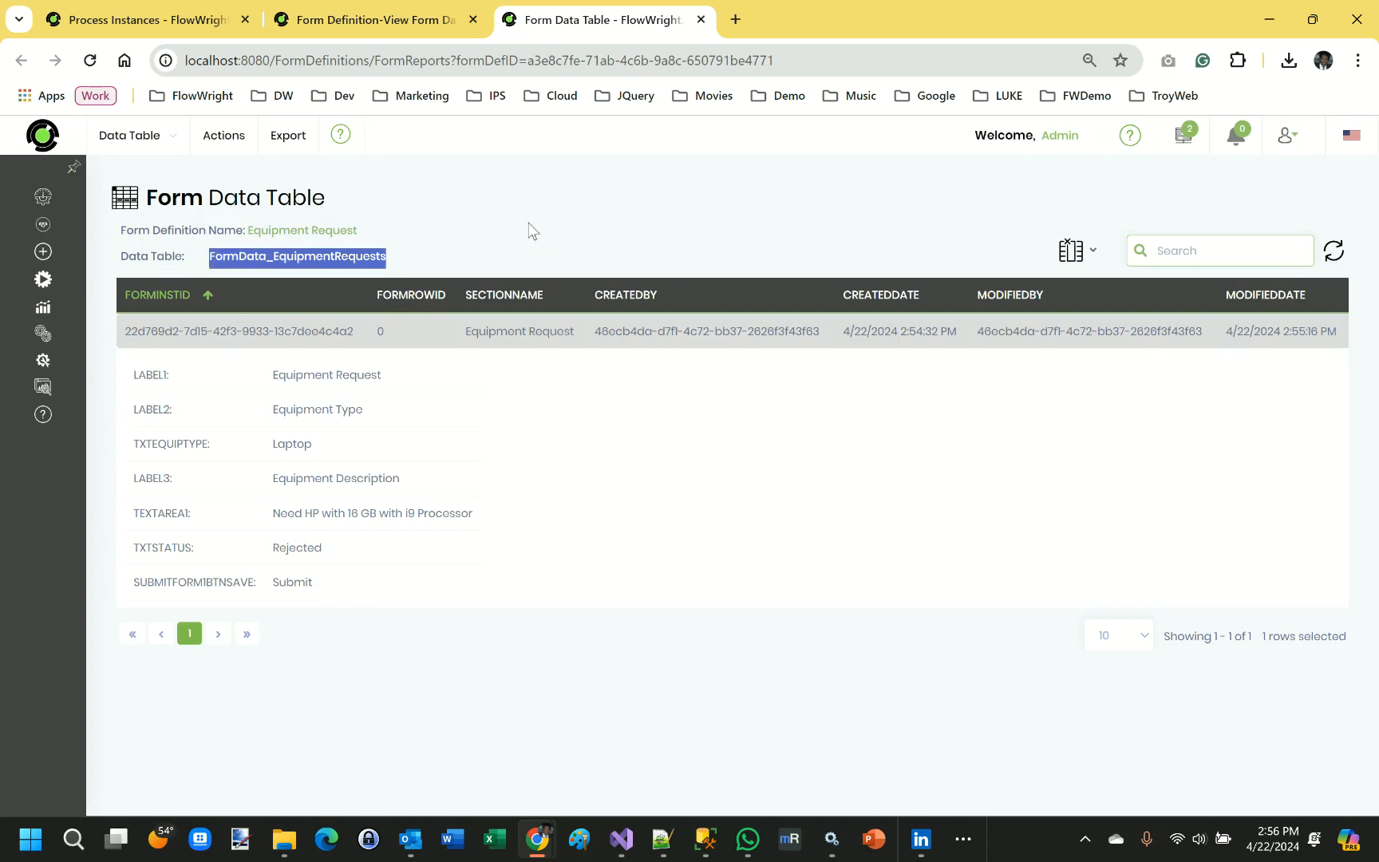
mouse_move(28, 367)
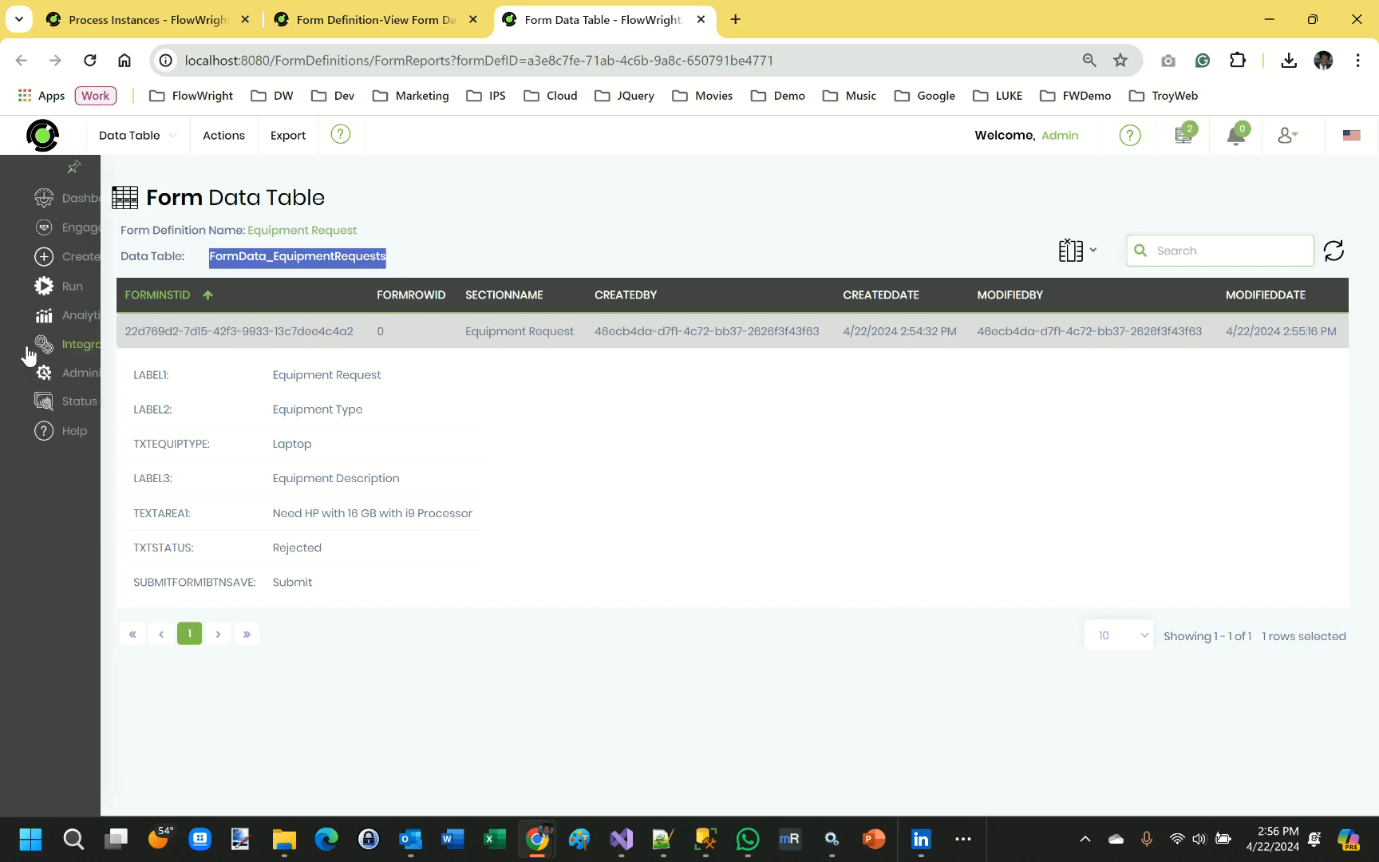
left_click(97, 402)
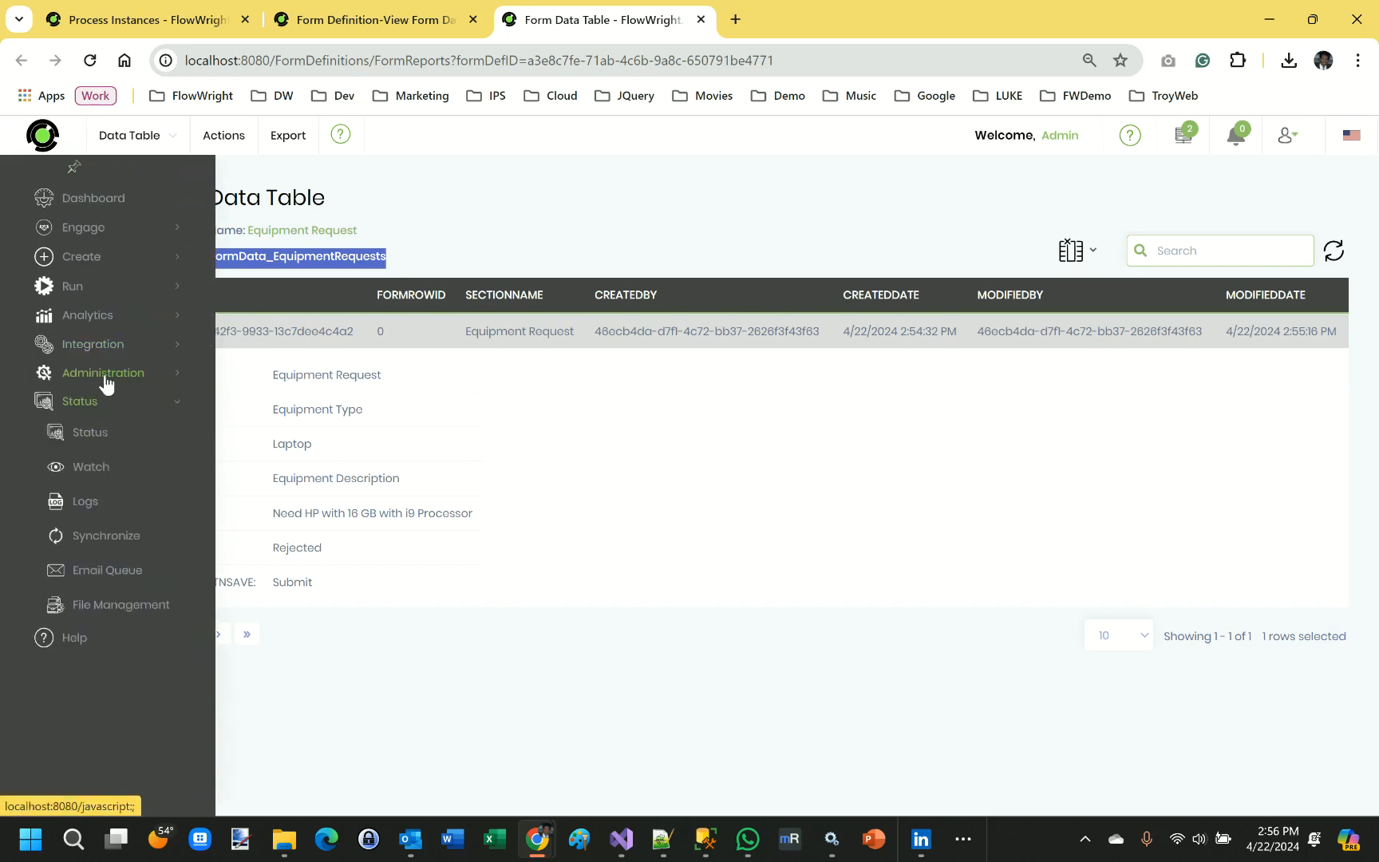
left_click(99, 381)
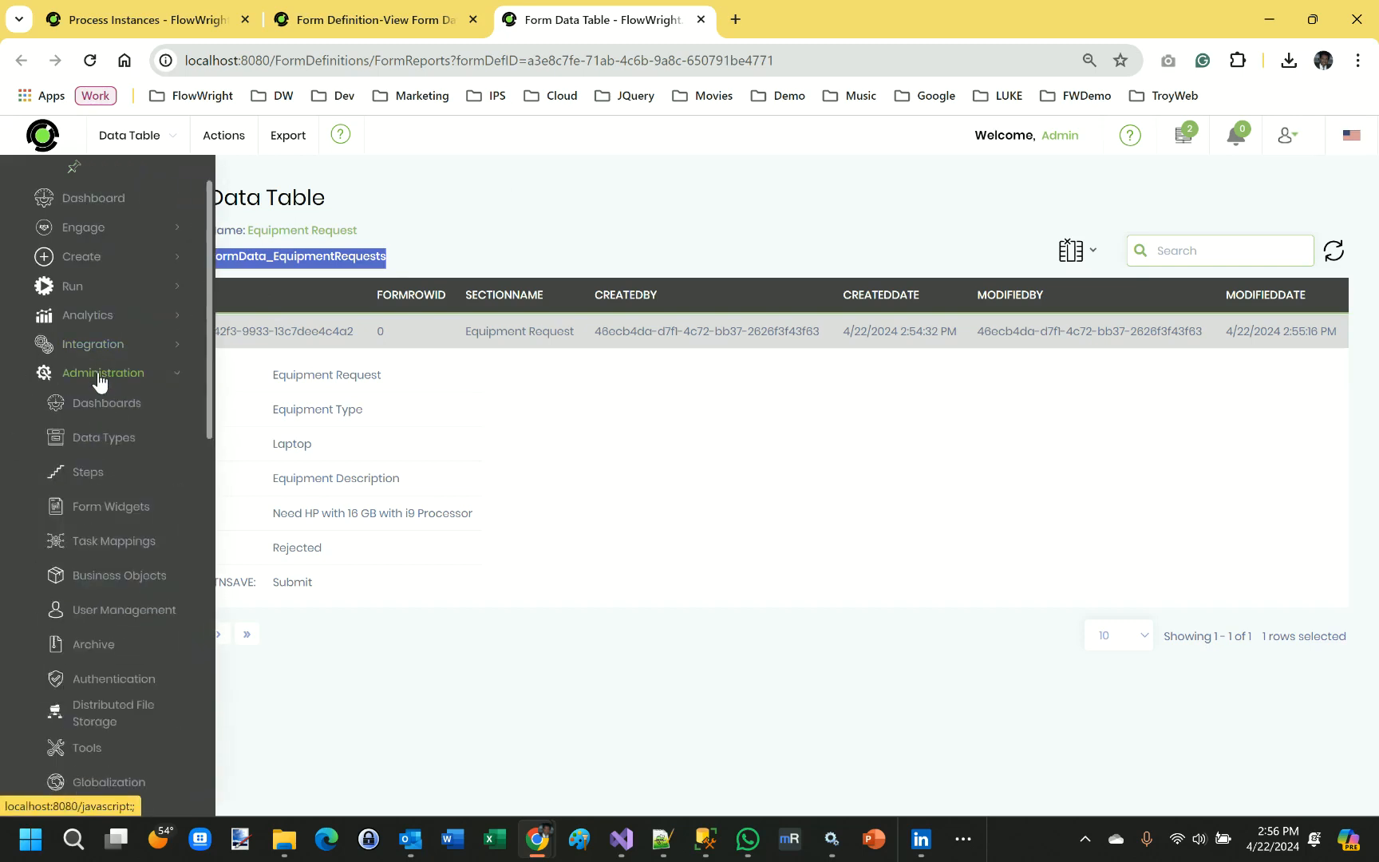
scroll(132, 424, "down", 2)
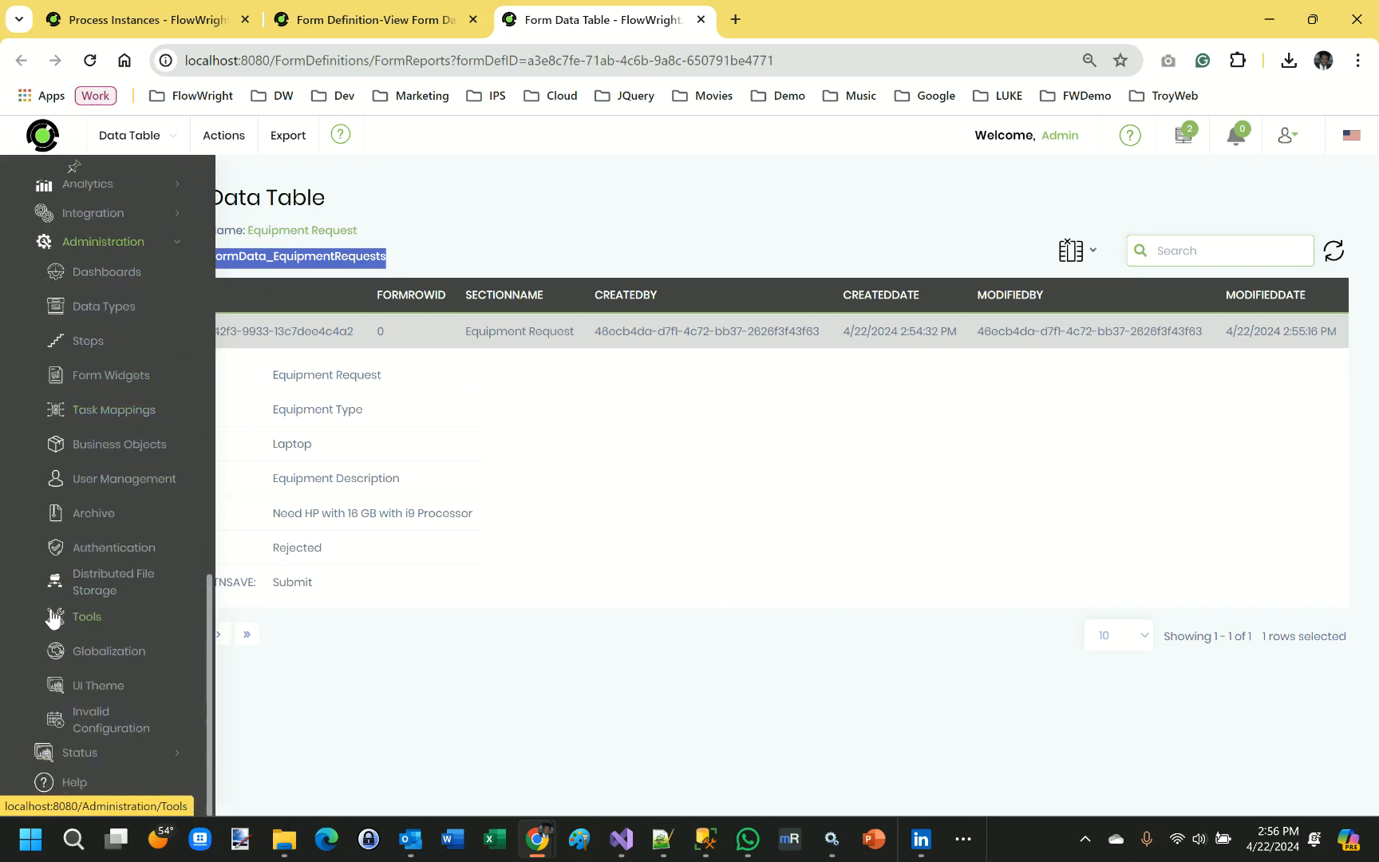
left_click(80, 622)
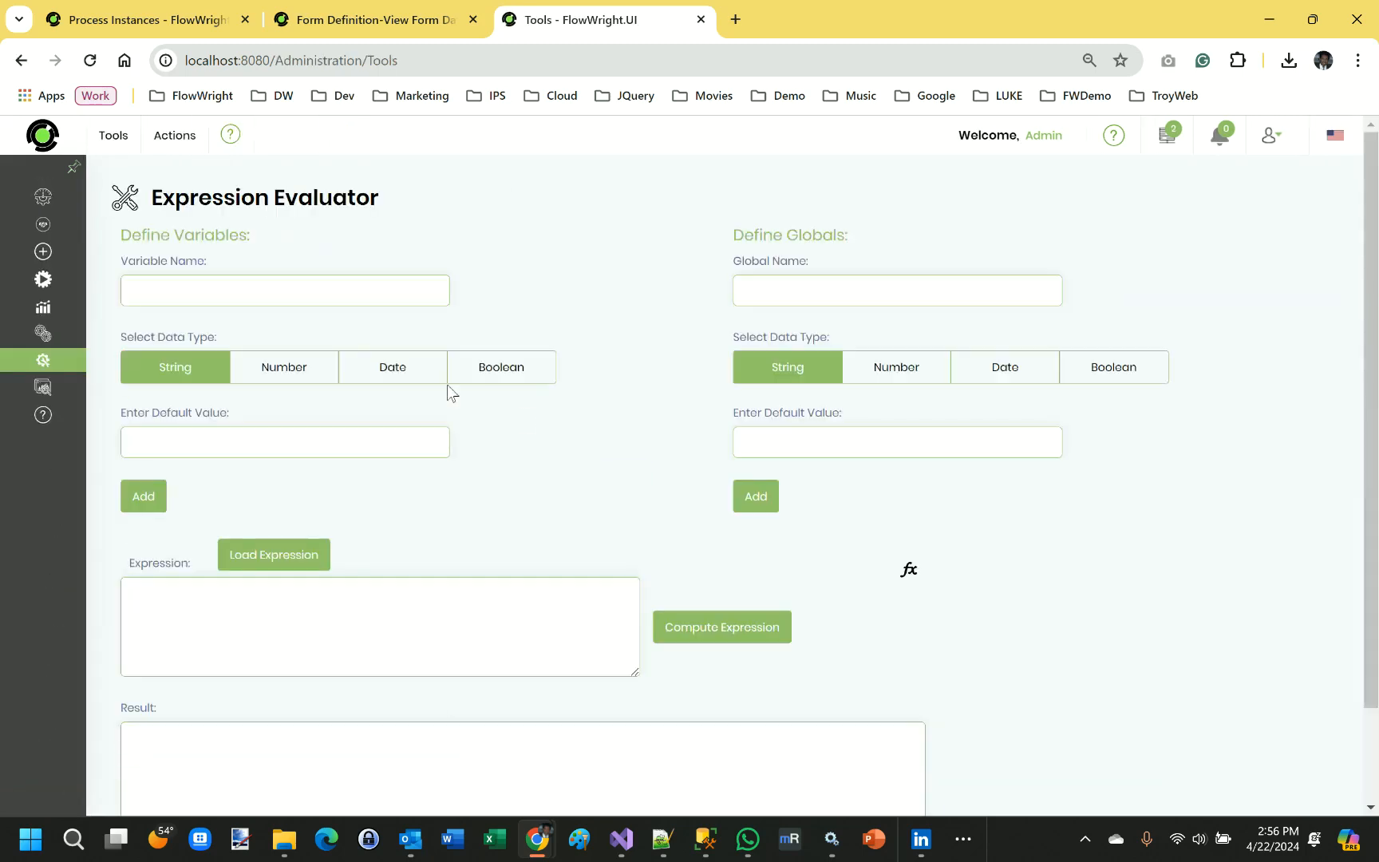
mouse_move(113, 135)
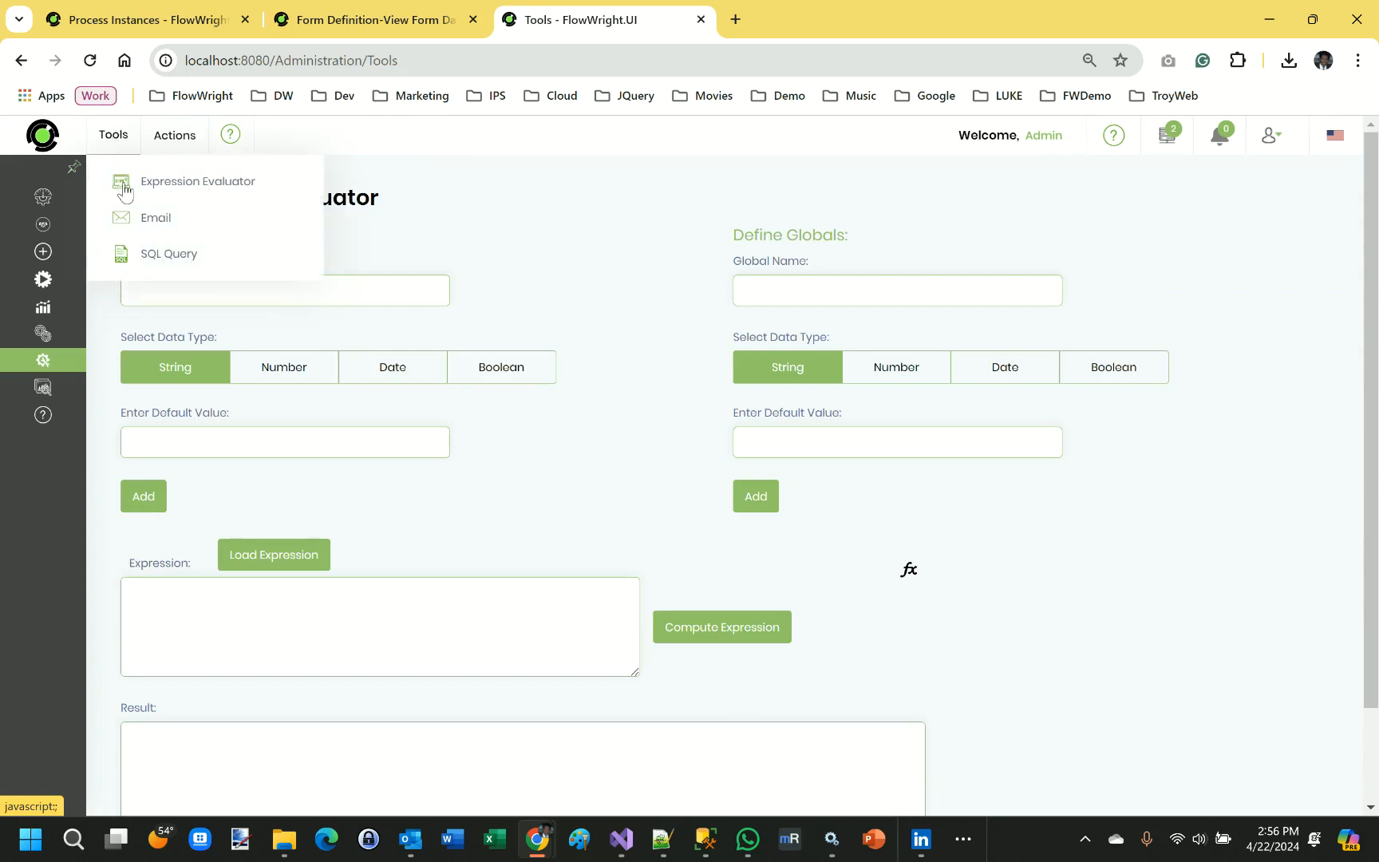
left_click(164, 254)
- Choose the connectString connection and enter the query "Select * from FormData_EquipmentRequests"
left_click(392, 240)
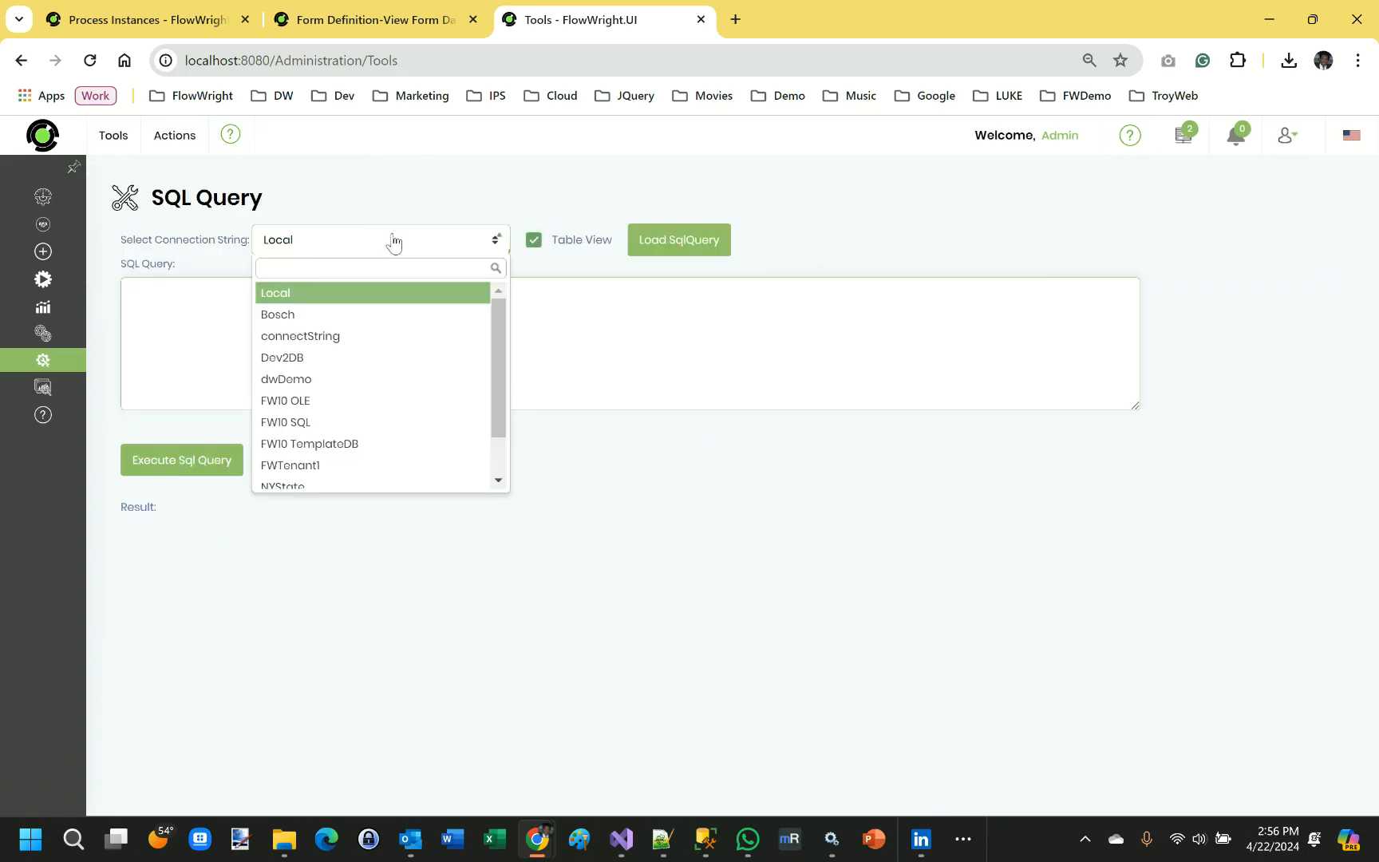
left_click(359, 336)
left_click(328, 336)
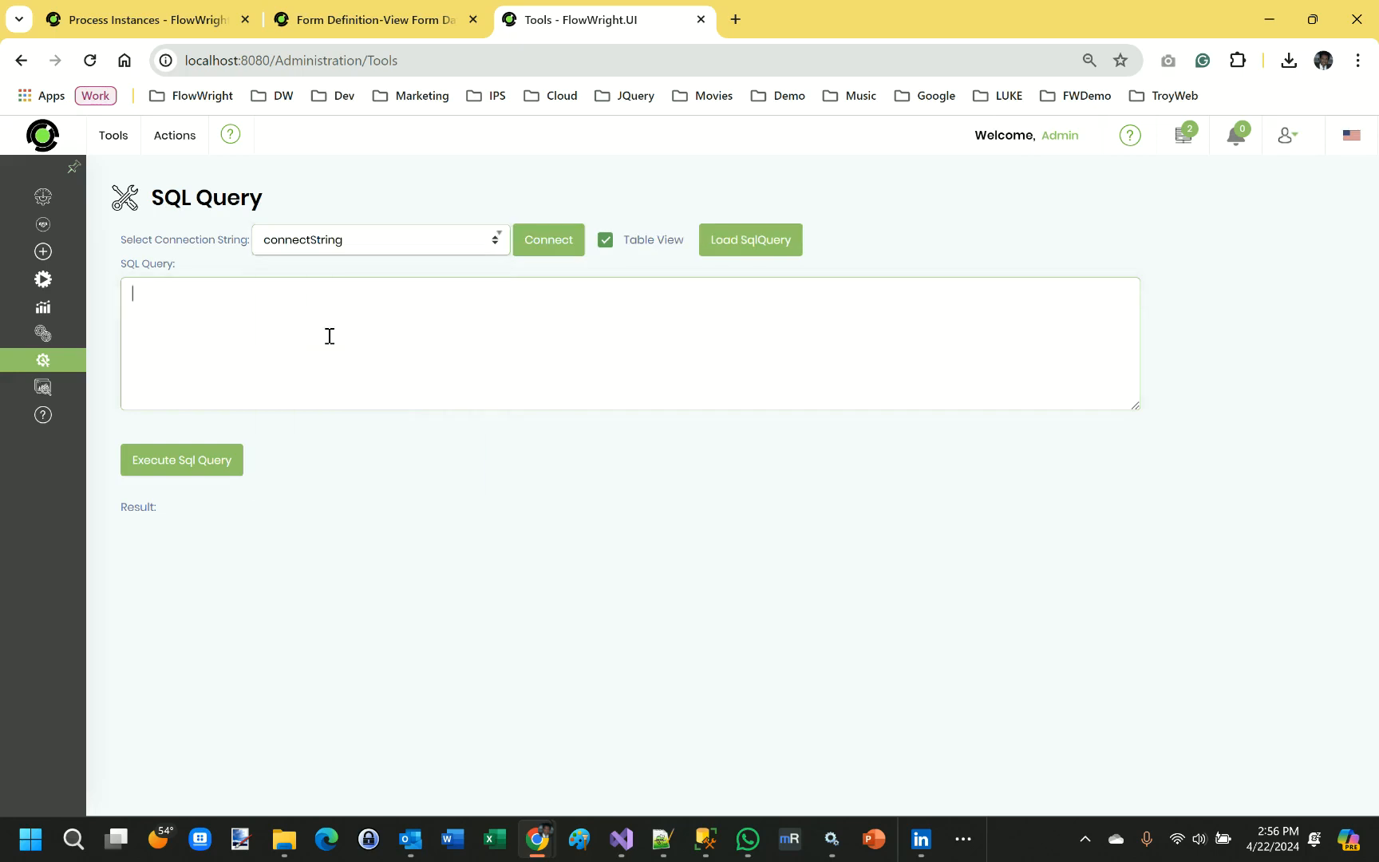
type("Select * from")
type("FormData_EquipmentRequests")
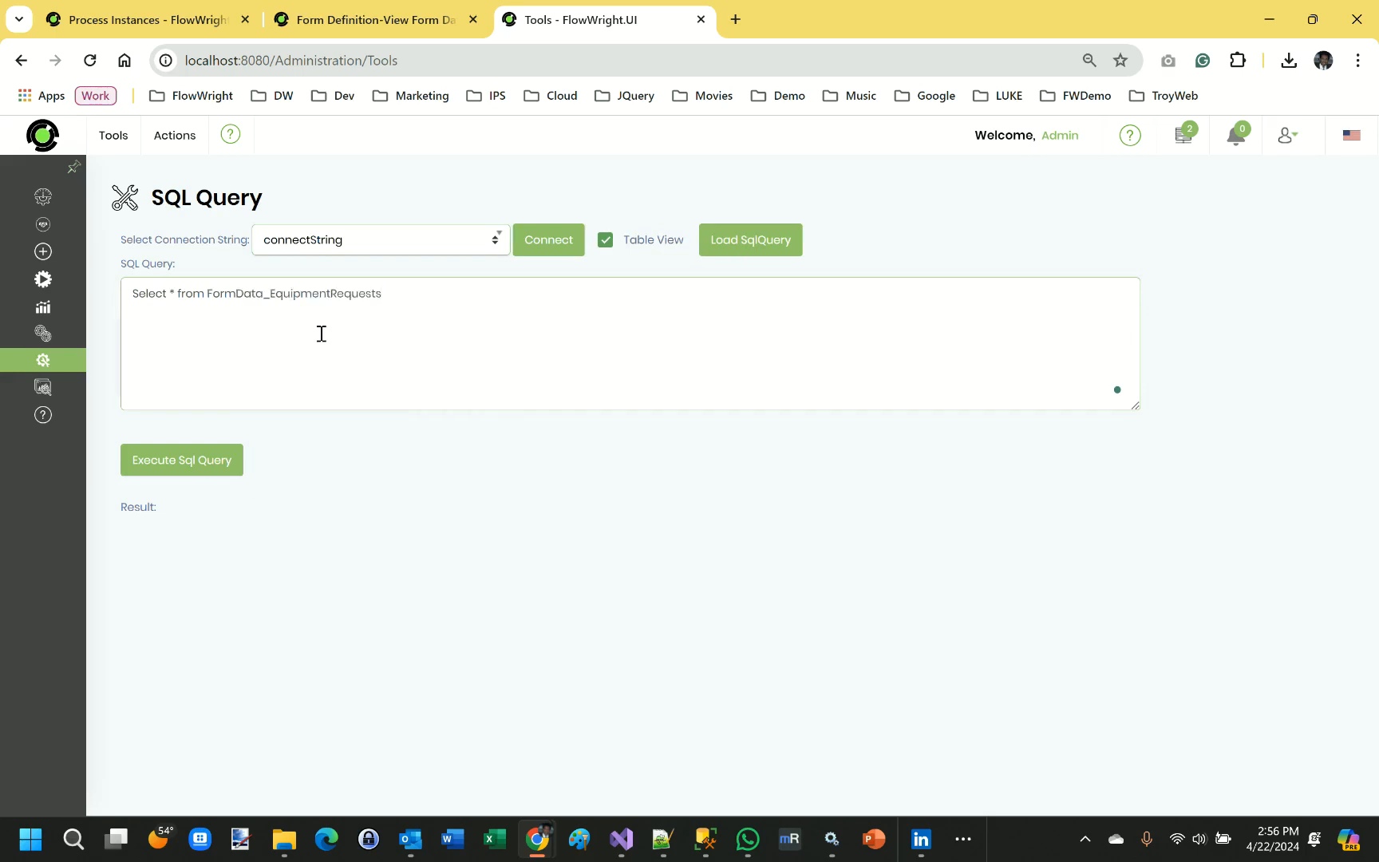
- Connect to the selected database, execute the query and look through the columns of its result table
left_click(539, 236)
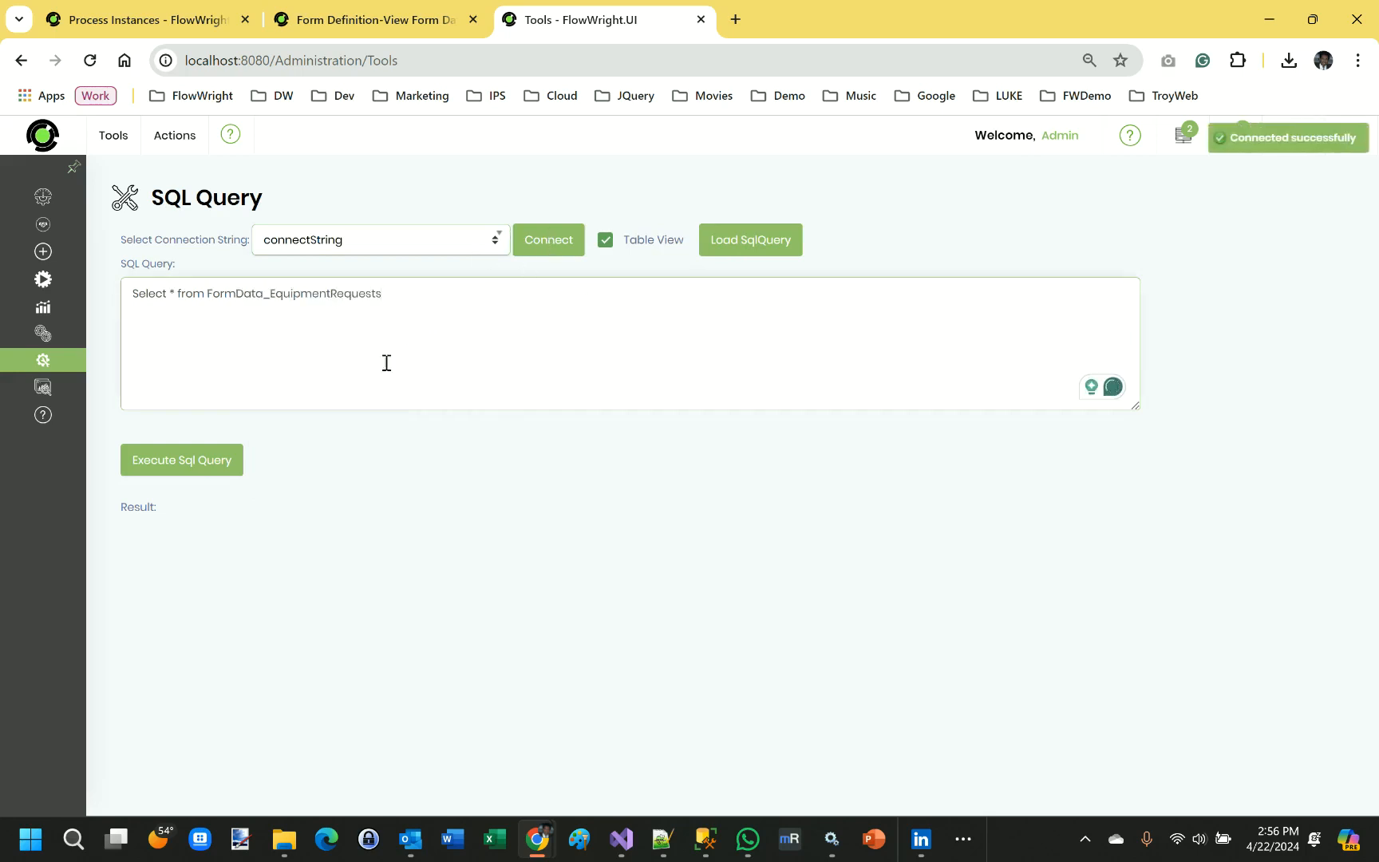
left_click(222, 479)
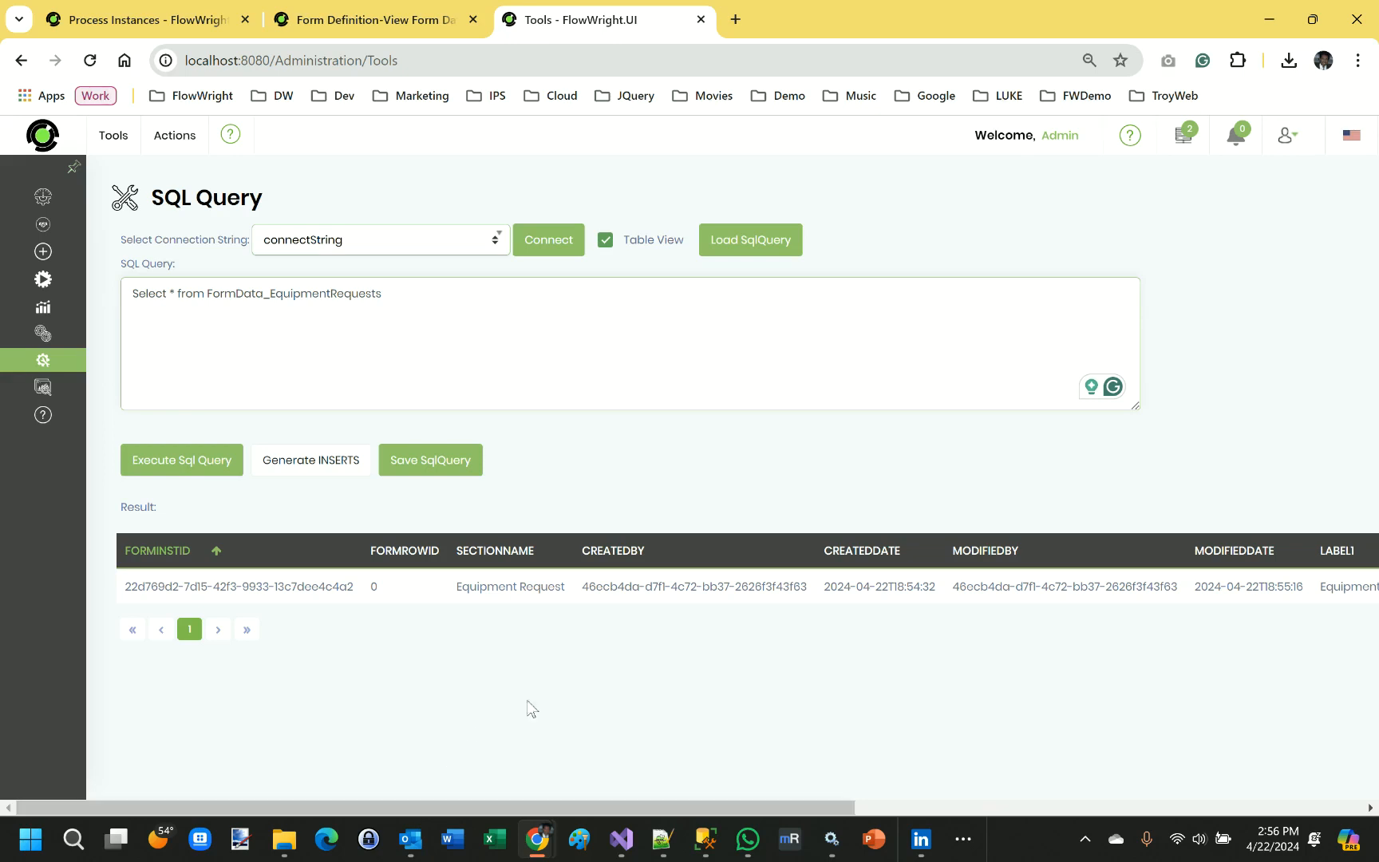
left_click_drag(661, 808, 611, 833)
- Replace the asterisk in the query with createdDate and a comma, and check the result columns for further field names
left_click(180, 291)
key("BackSpace")
key("BackSpace")
type("createdDate")
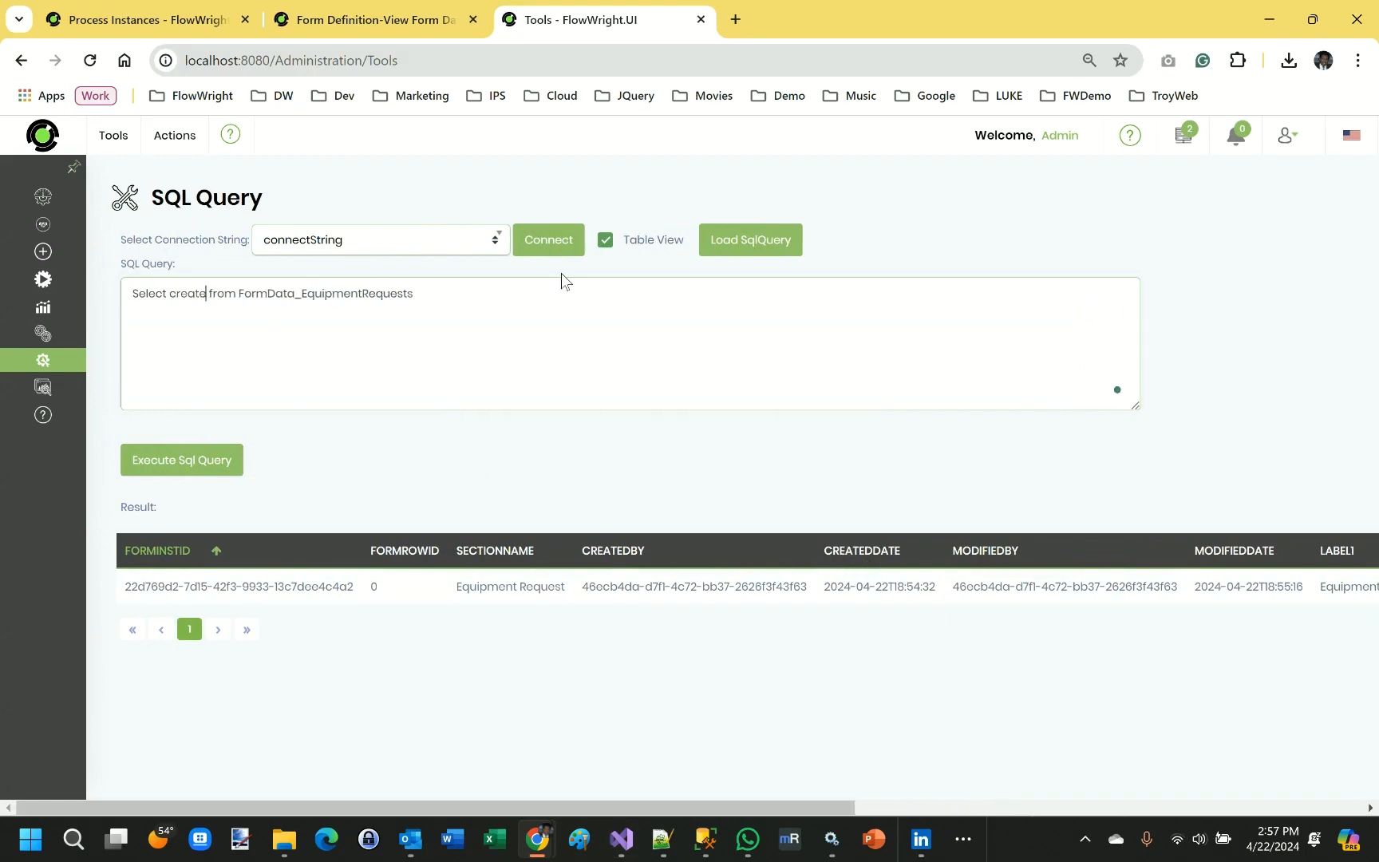
type(",")
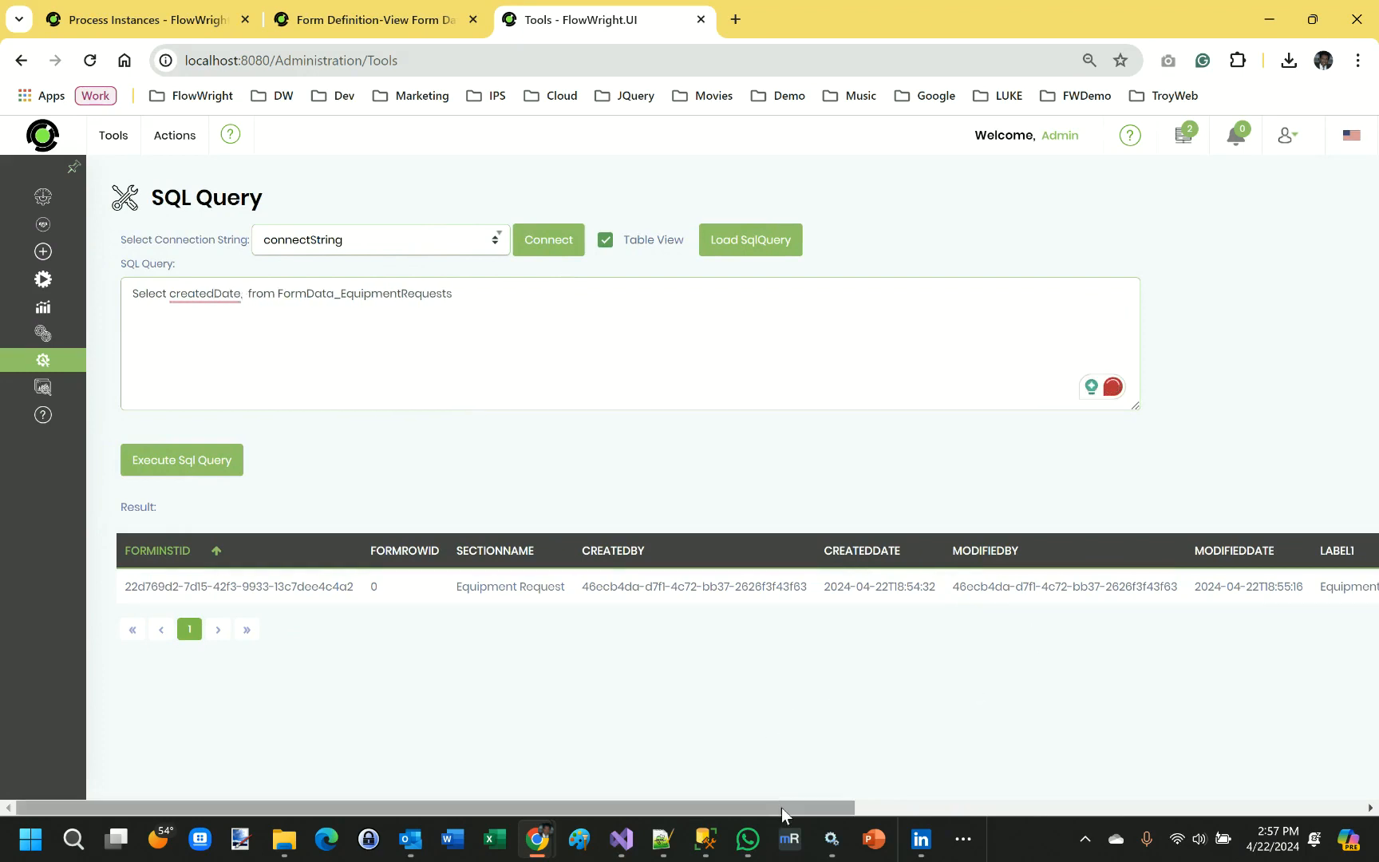
left_click_drag(781, 808, 1373, 841)
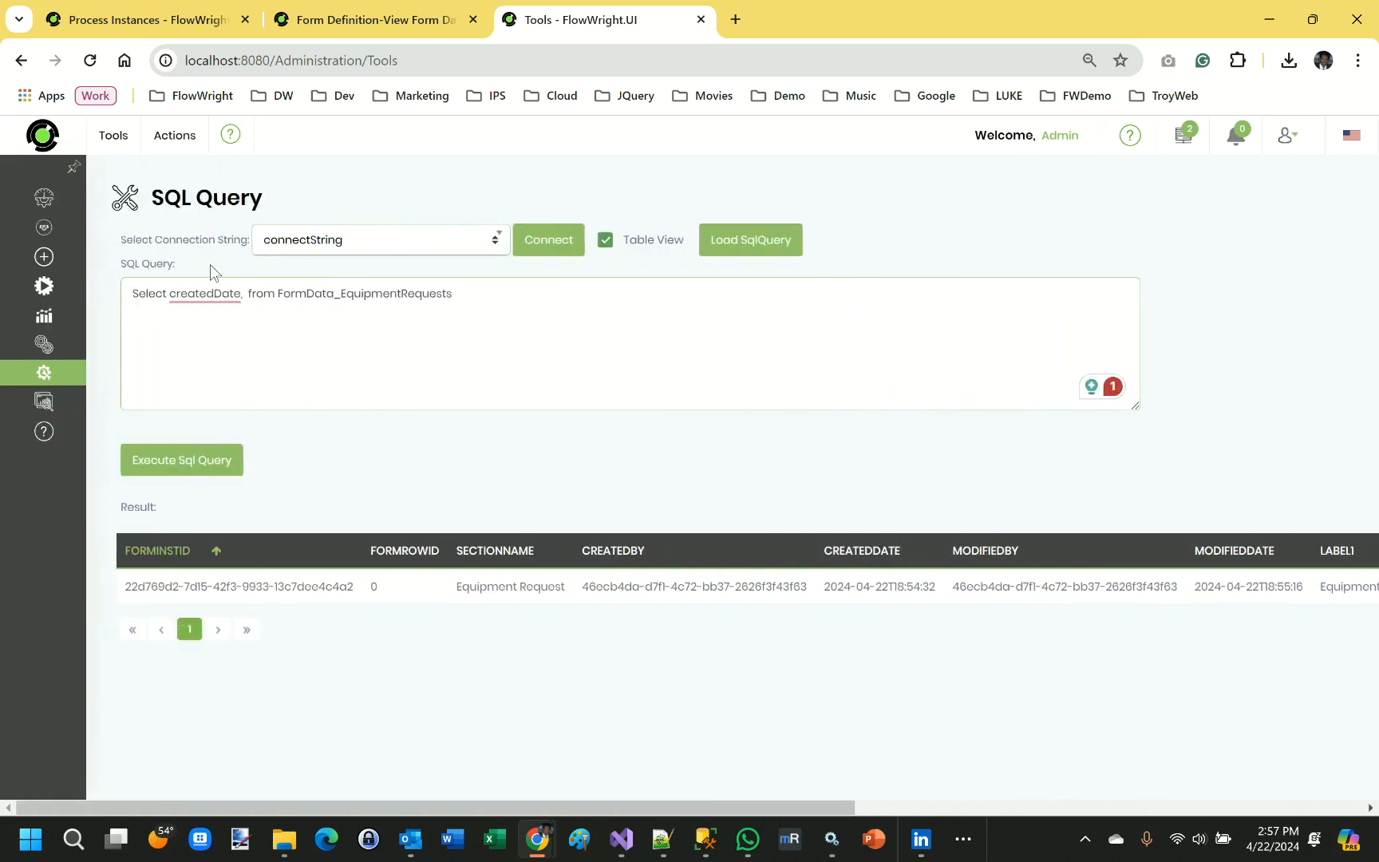
- Add the txtequiptype and txtStatus columns to the query after createdDate and execute it
left_click(239, 297)
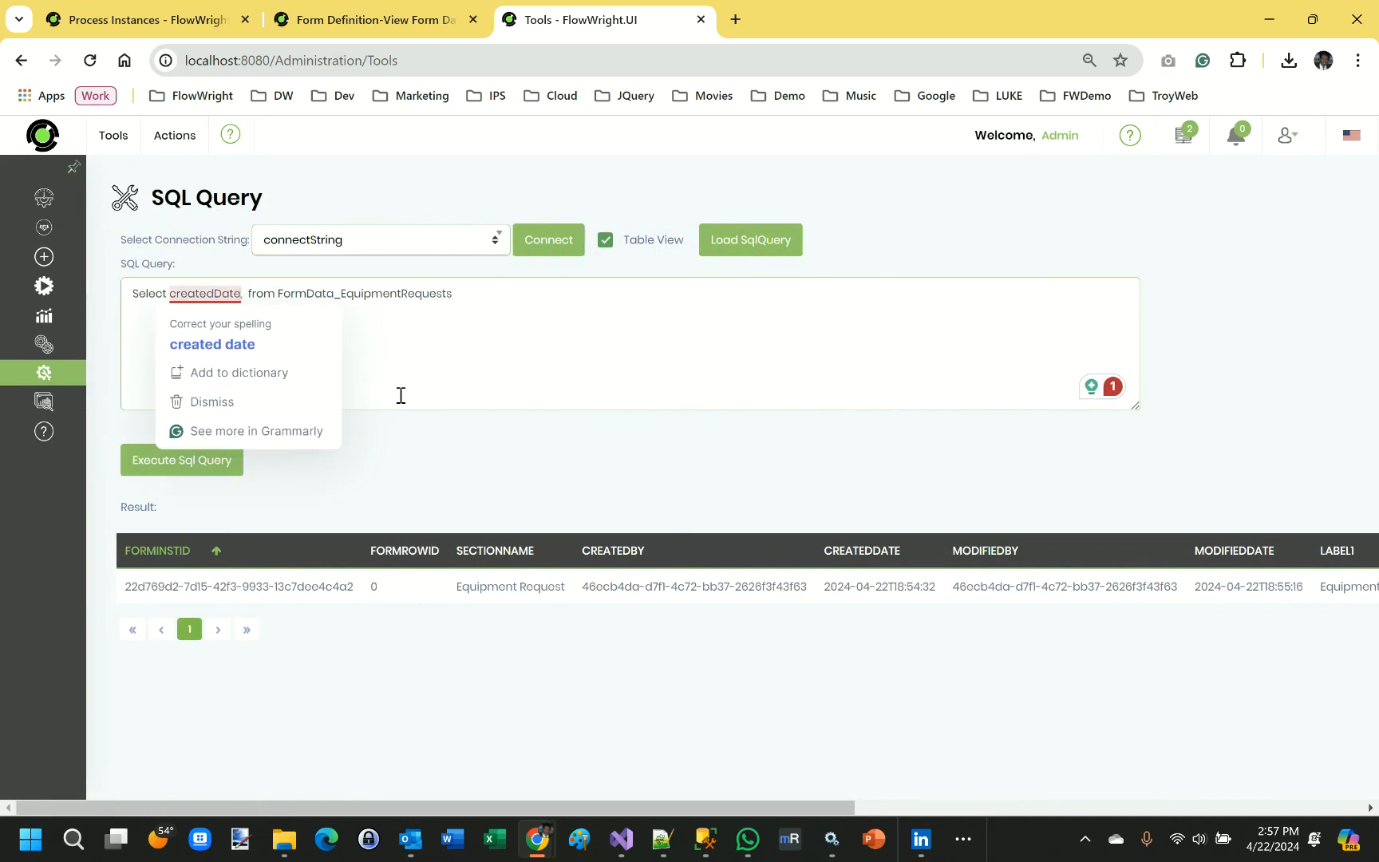
key("BackSpace")
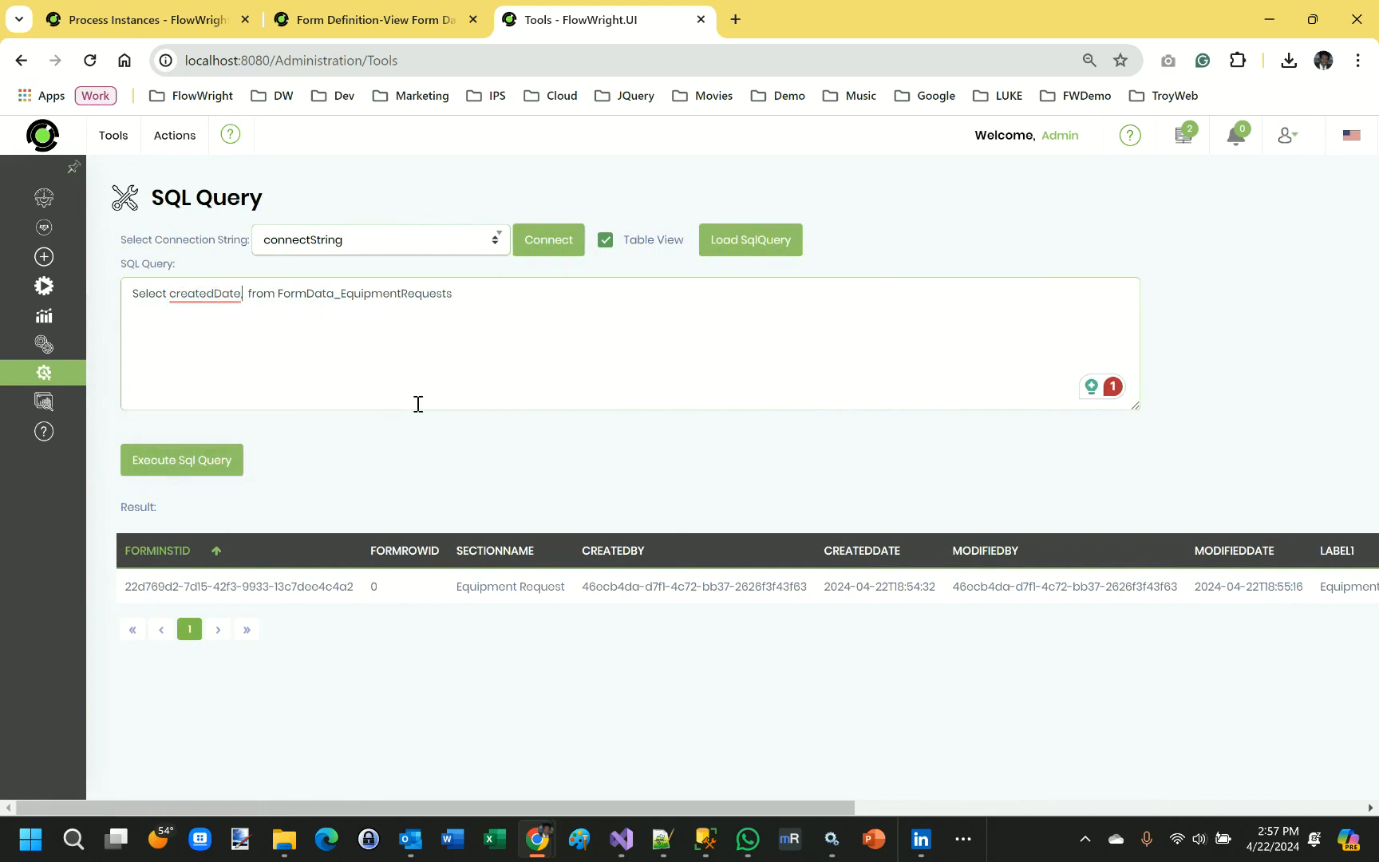
type("txt")
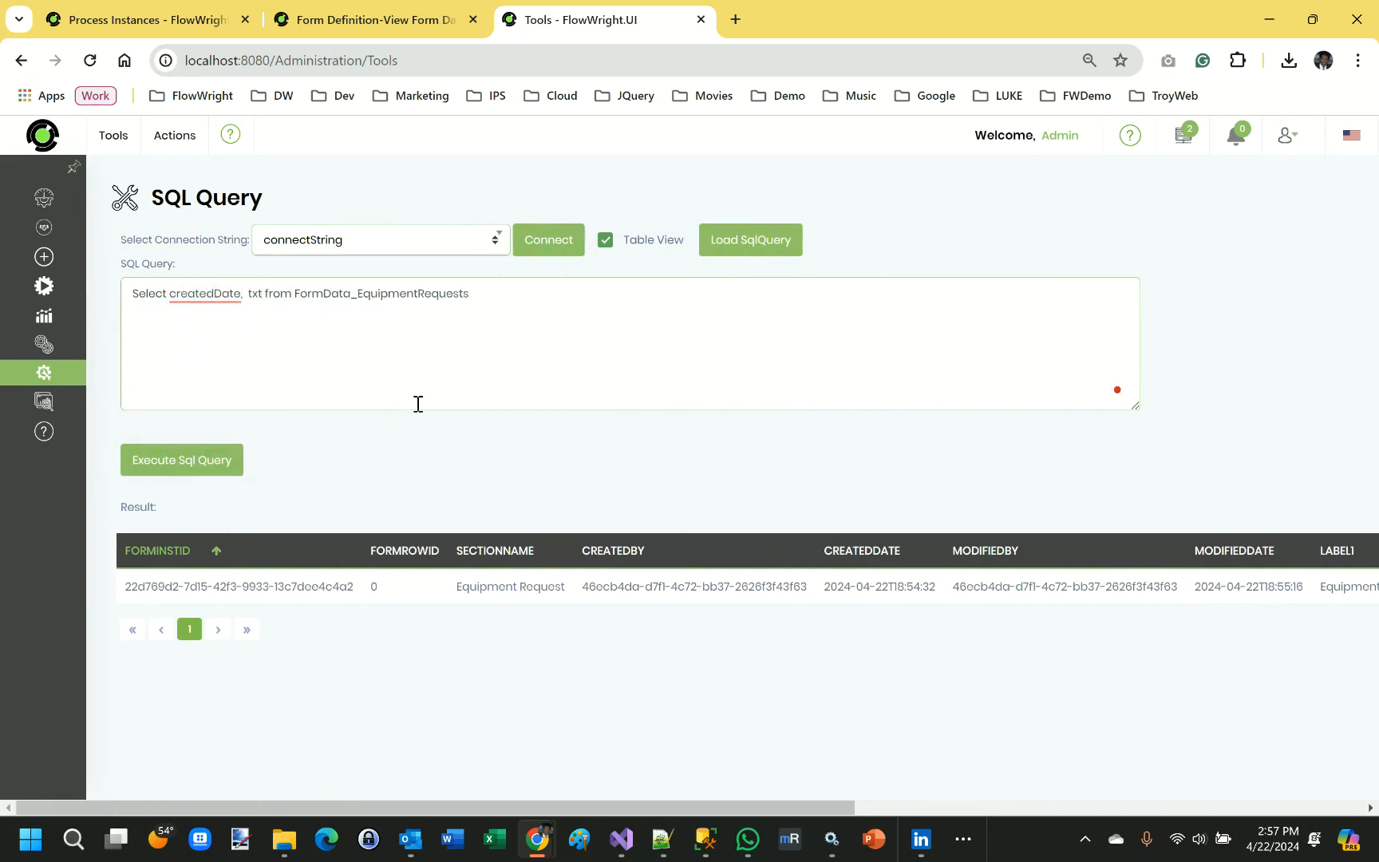
type("equiptype")
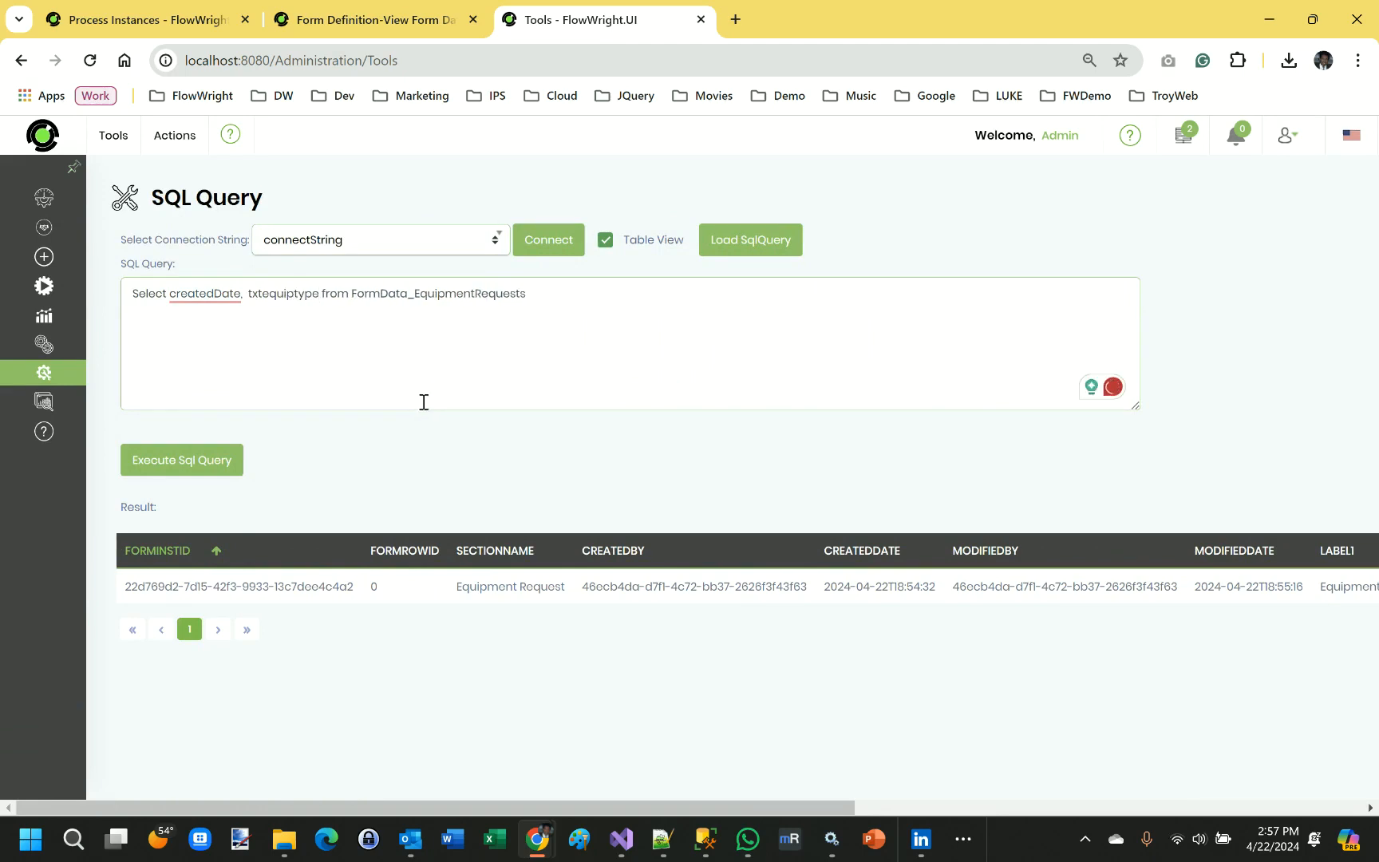
type(", txtS")
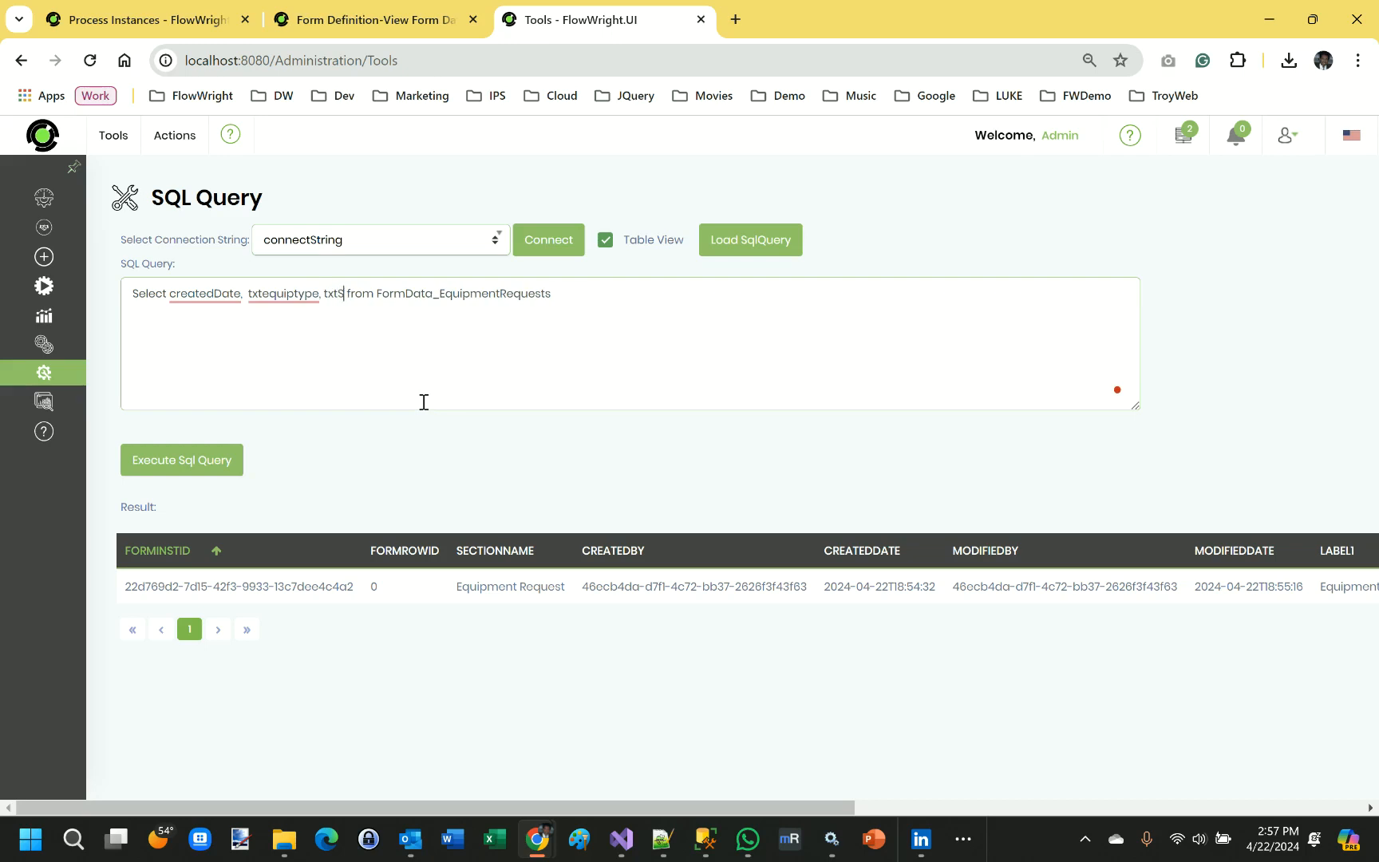
type("Tatus")
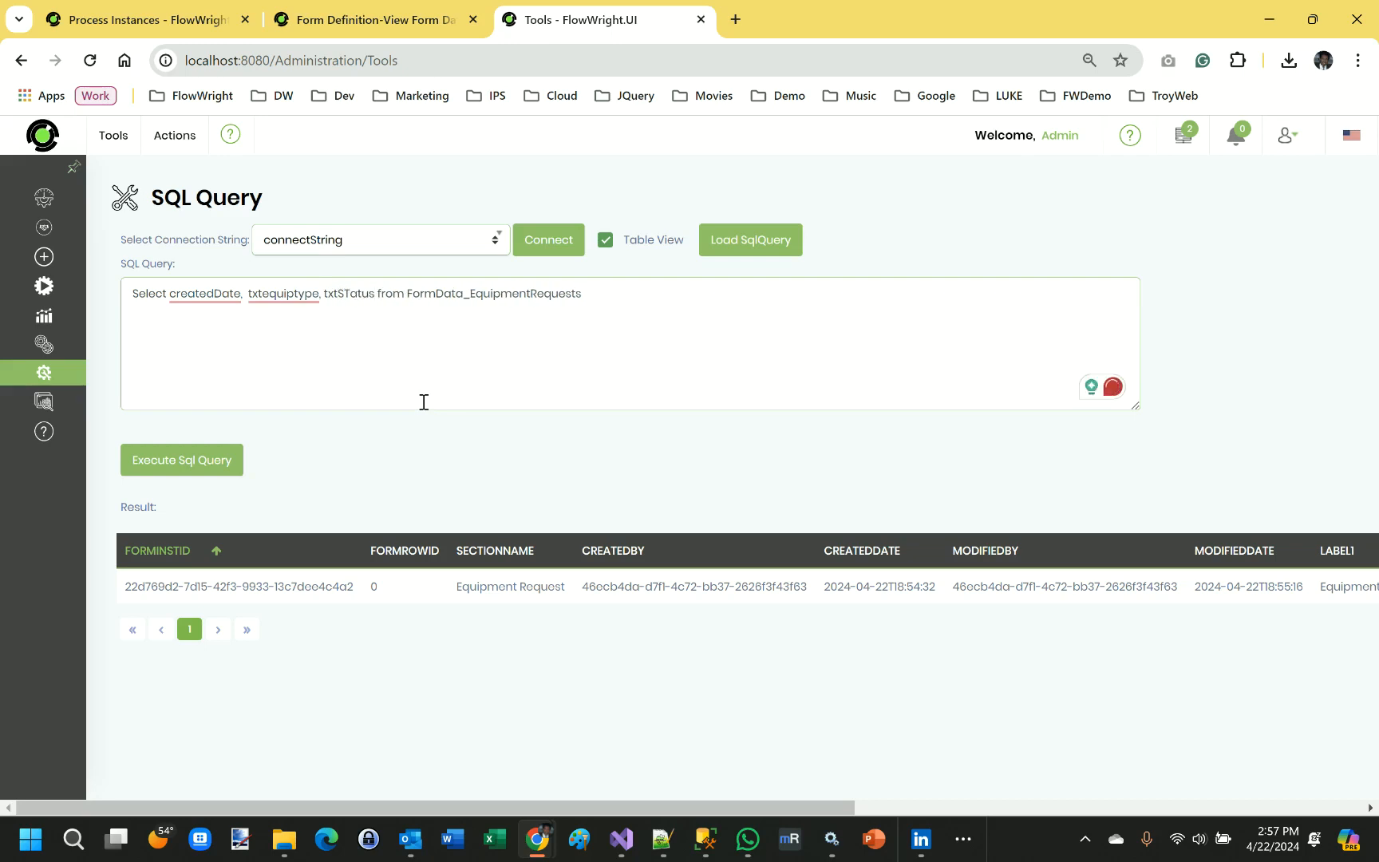
key("Left")
key("Left")
key("BackSpace")
type("t")
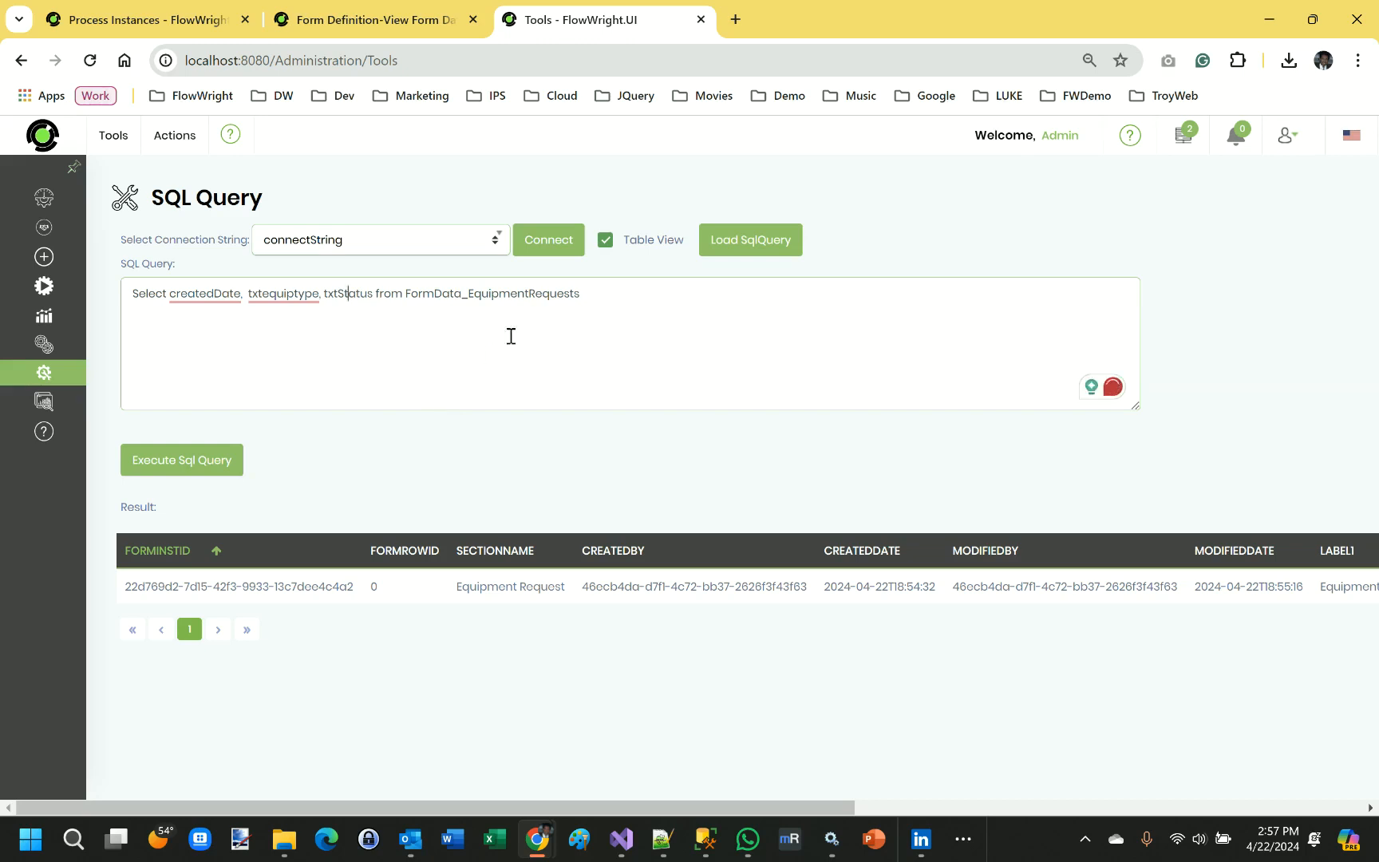
left_click(145, 463)
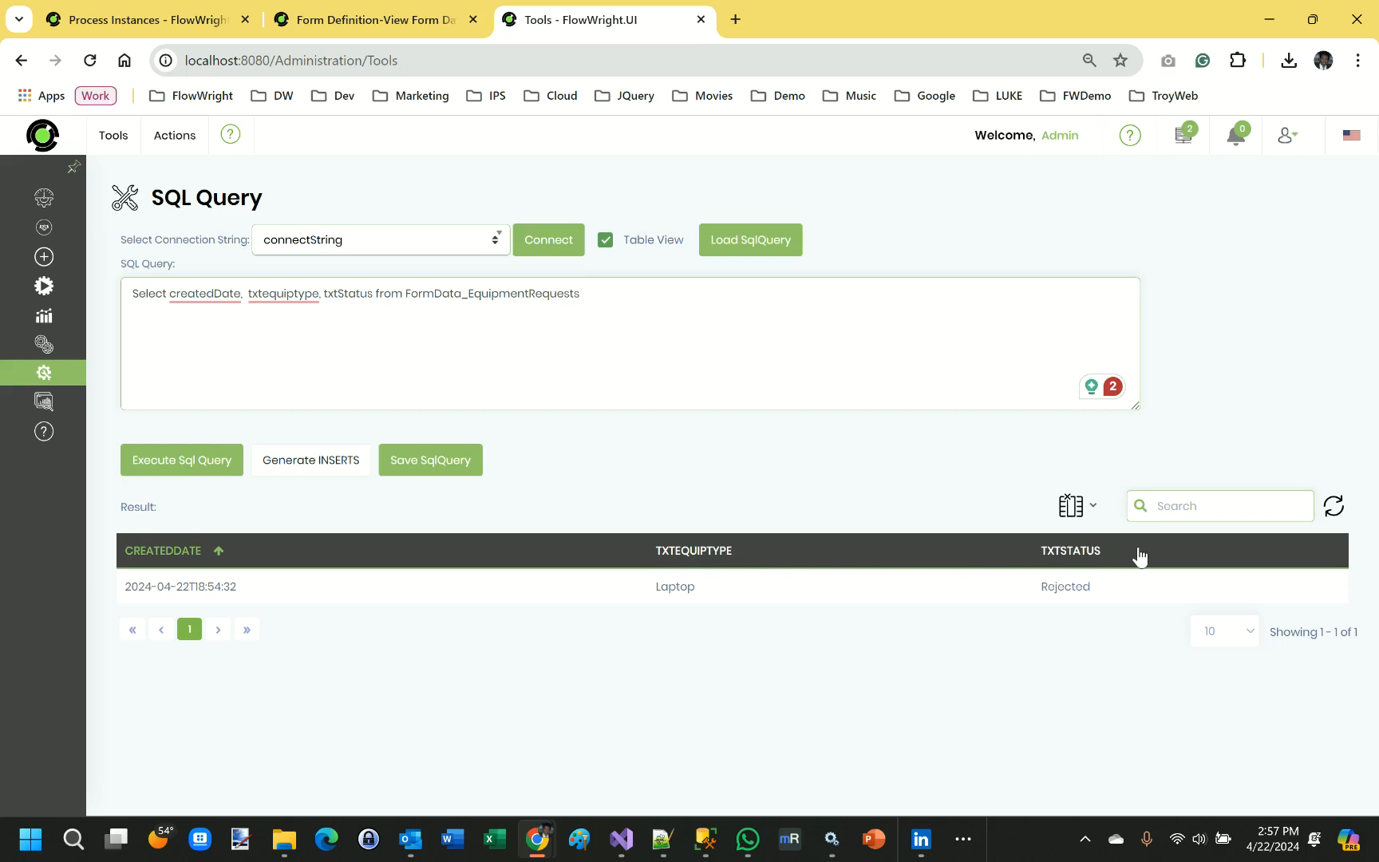
- Alias txtStatus as Status and txtequiptype as Type in the query, and execute it again
left_click(372, 295)
type("as Status")
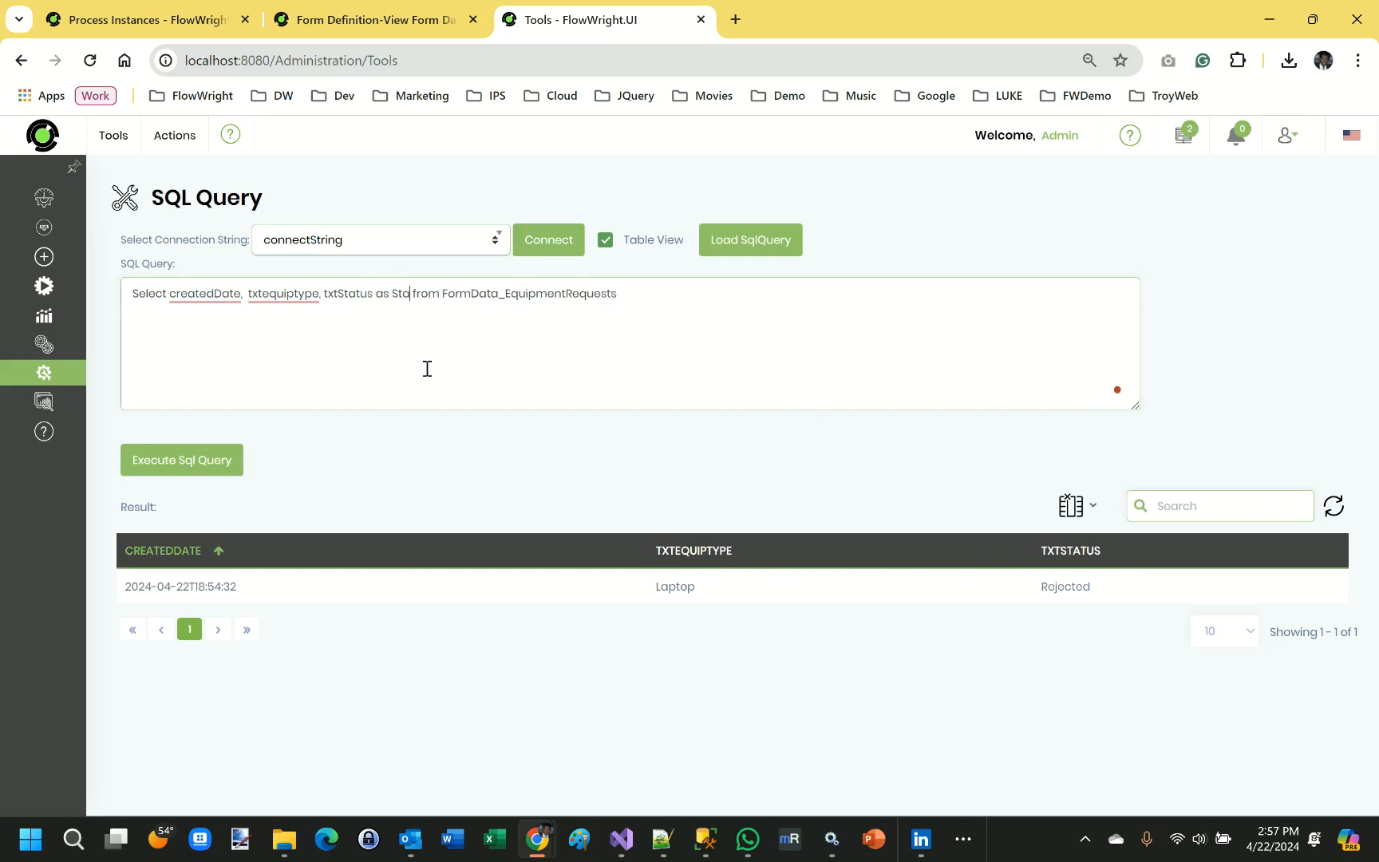
left_click(320, 294)
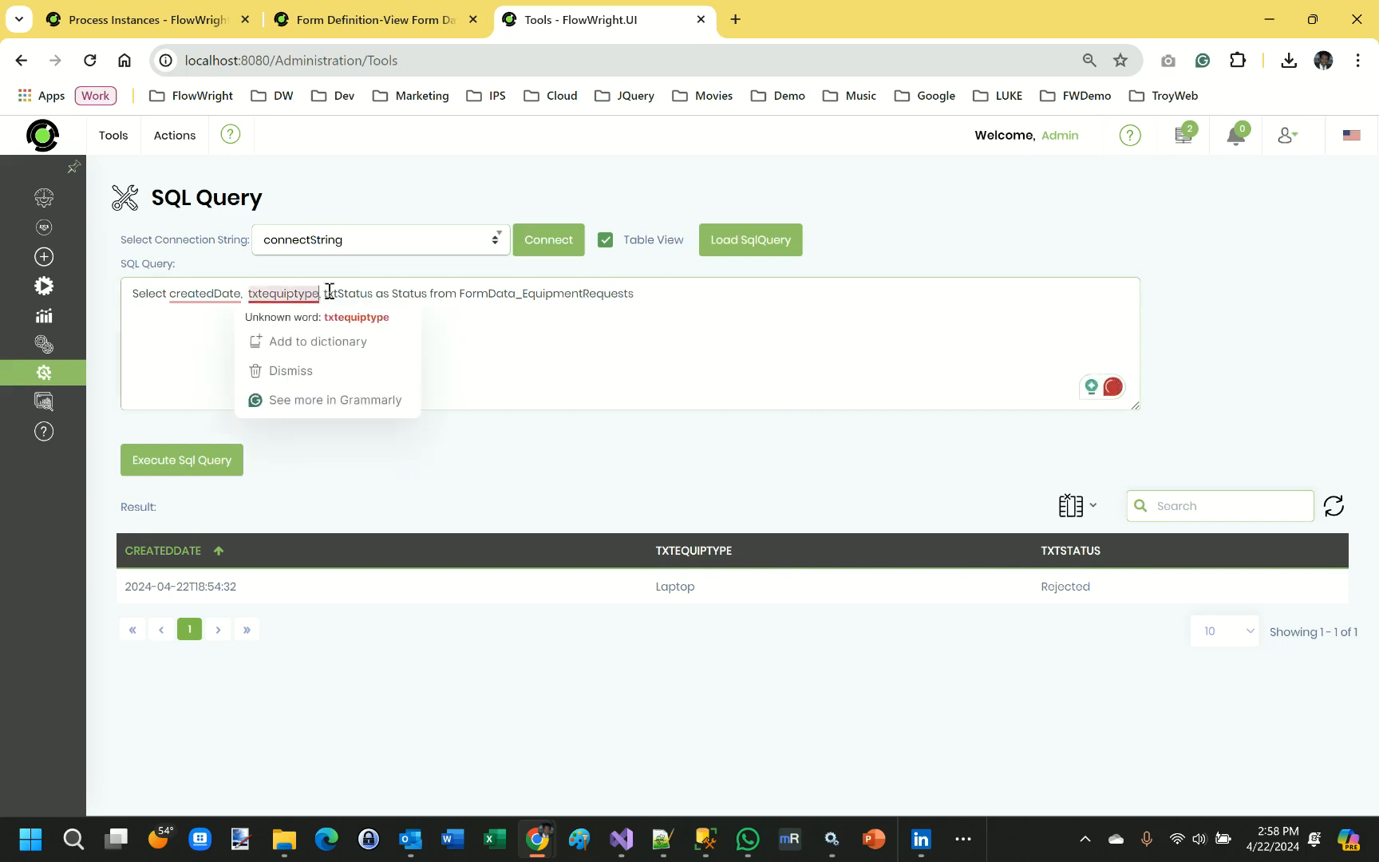
type("as Type")
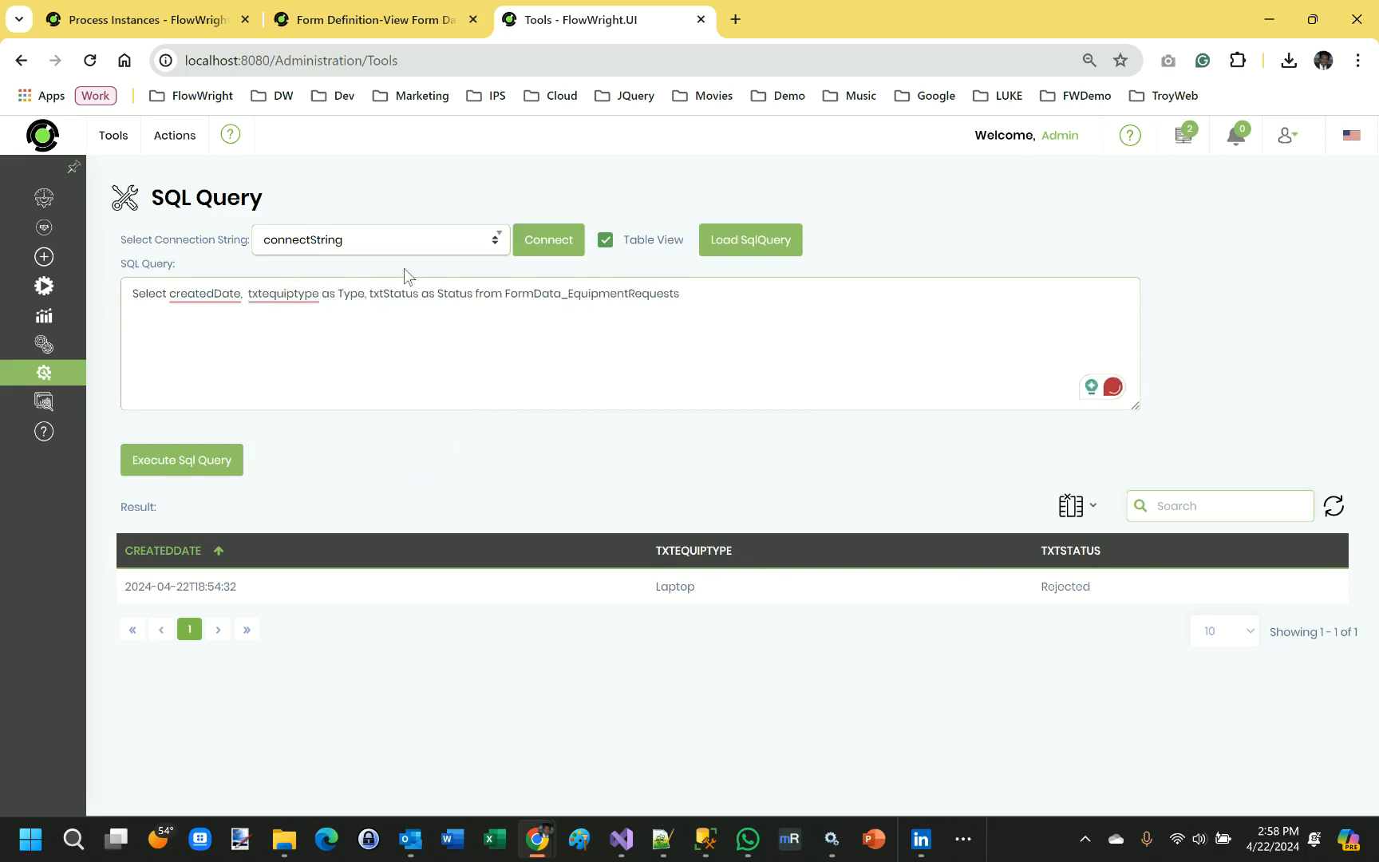
type(",")
left_click(174, 451)
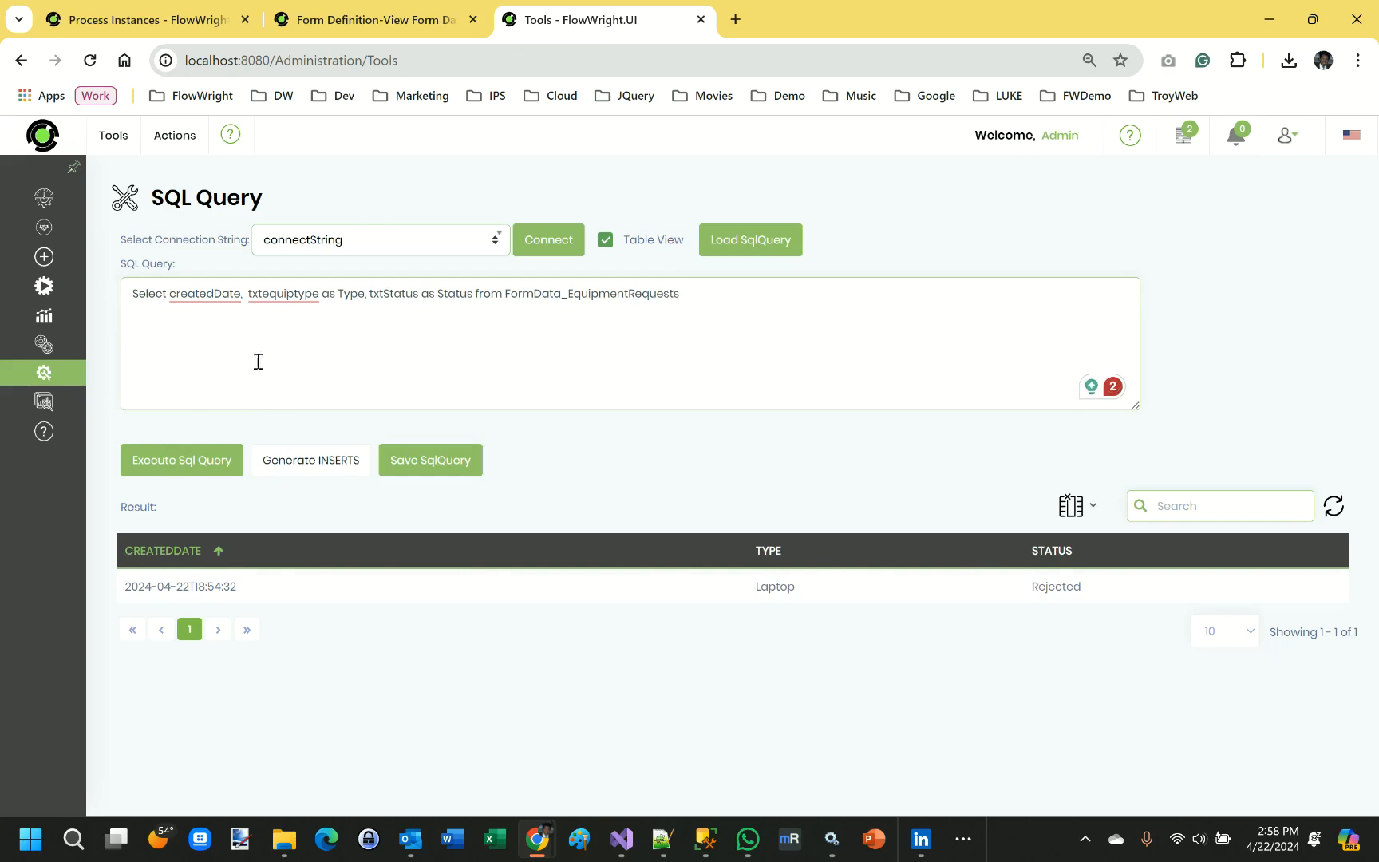
- Alias createdDate as [Created On] in the query and execute it again
mouse_move(284, 294)
mouse_move(212, 295)
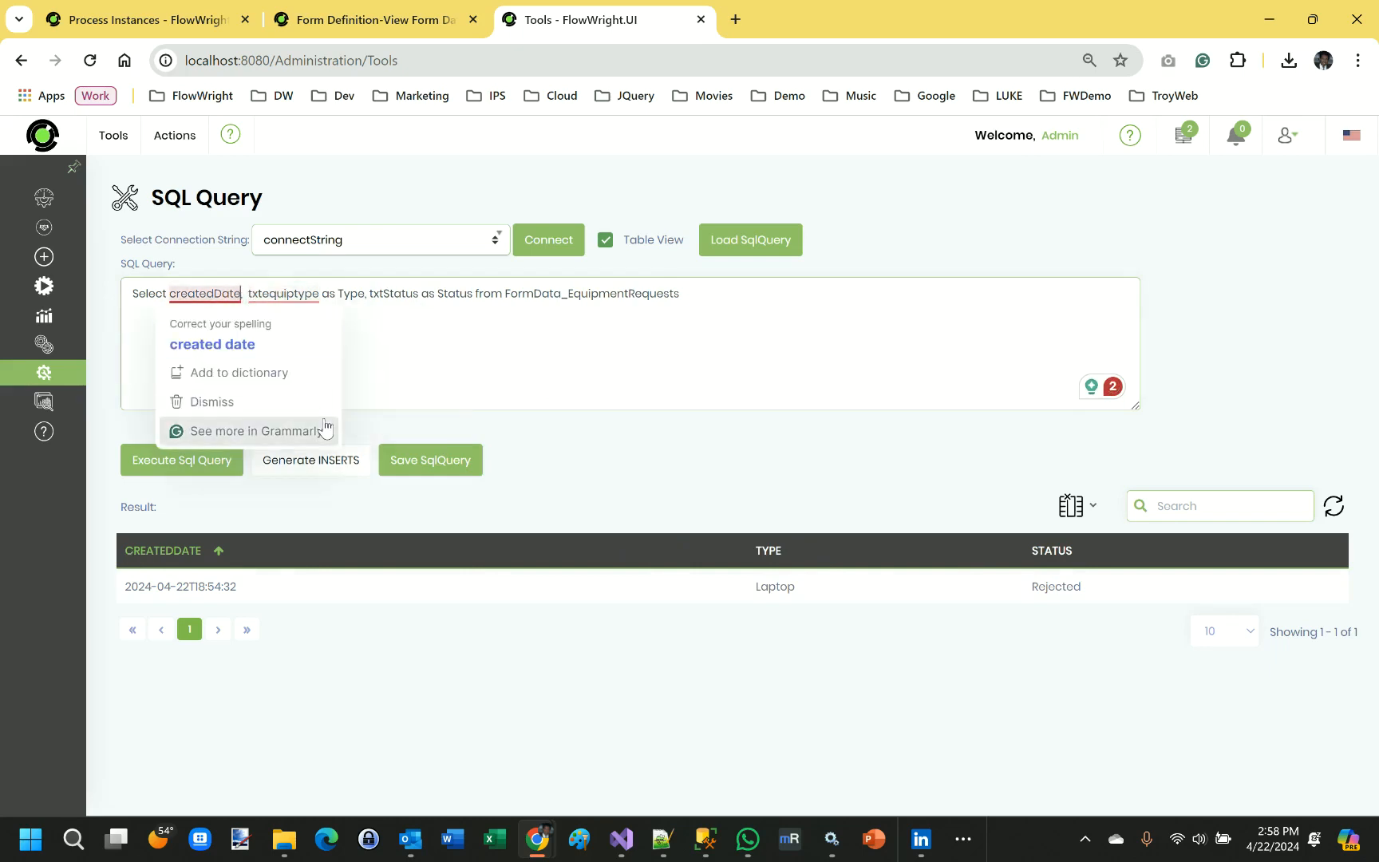
type("as ")
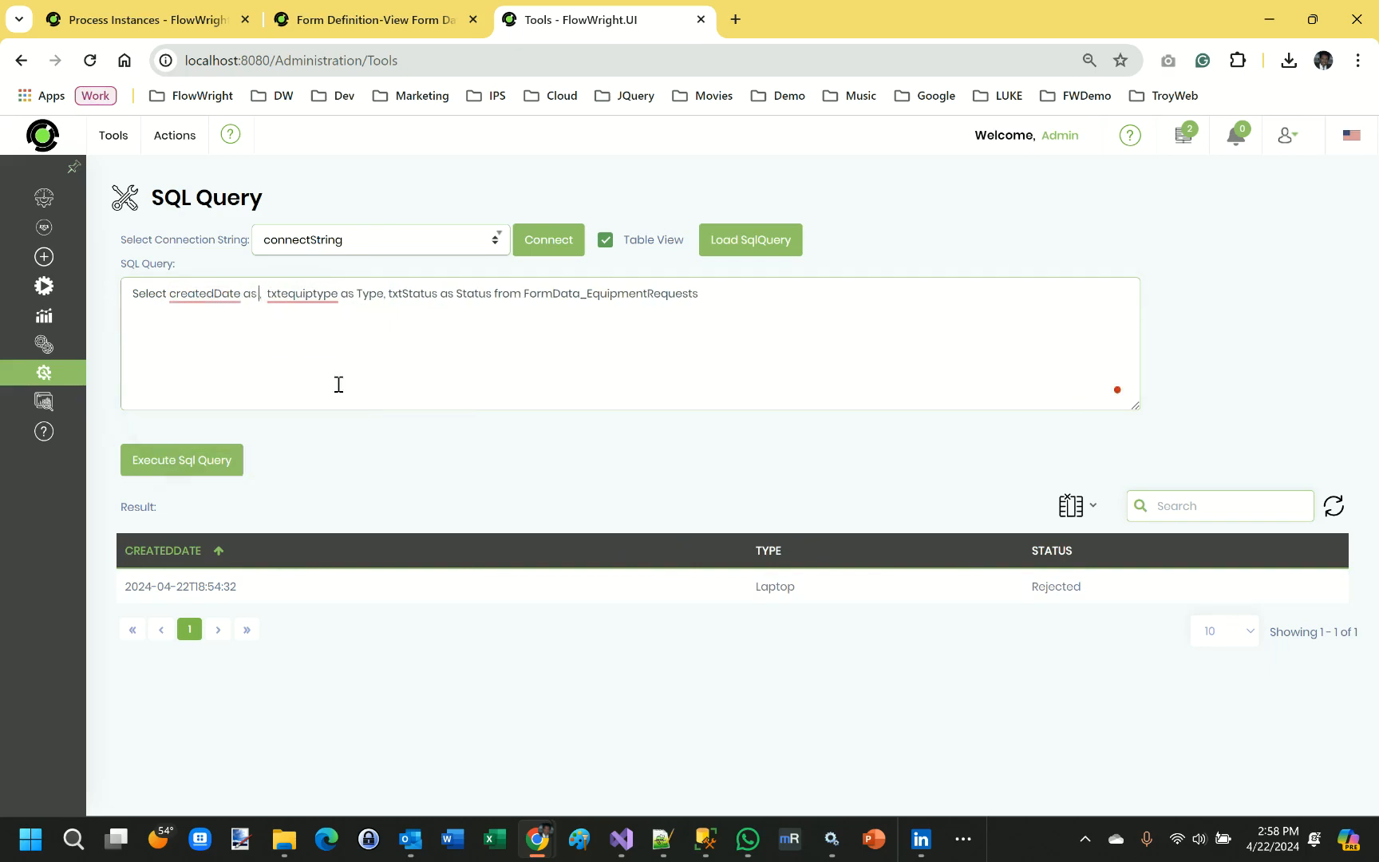
type("[]")
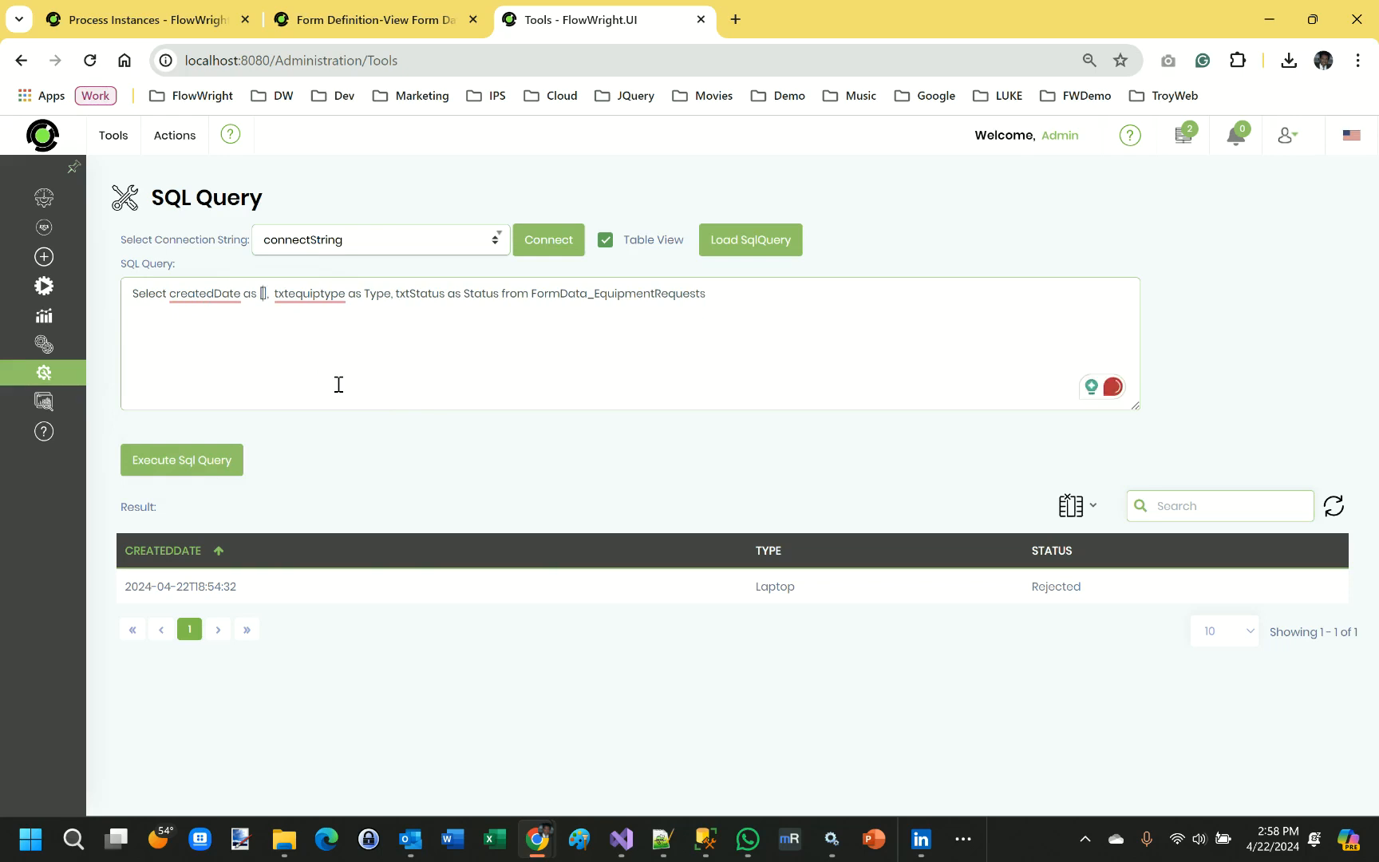
type("Created On")
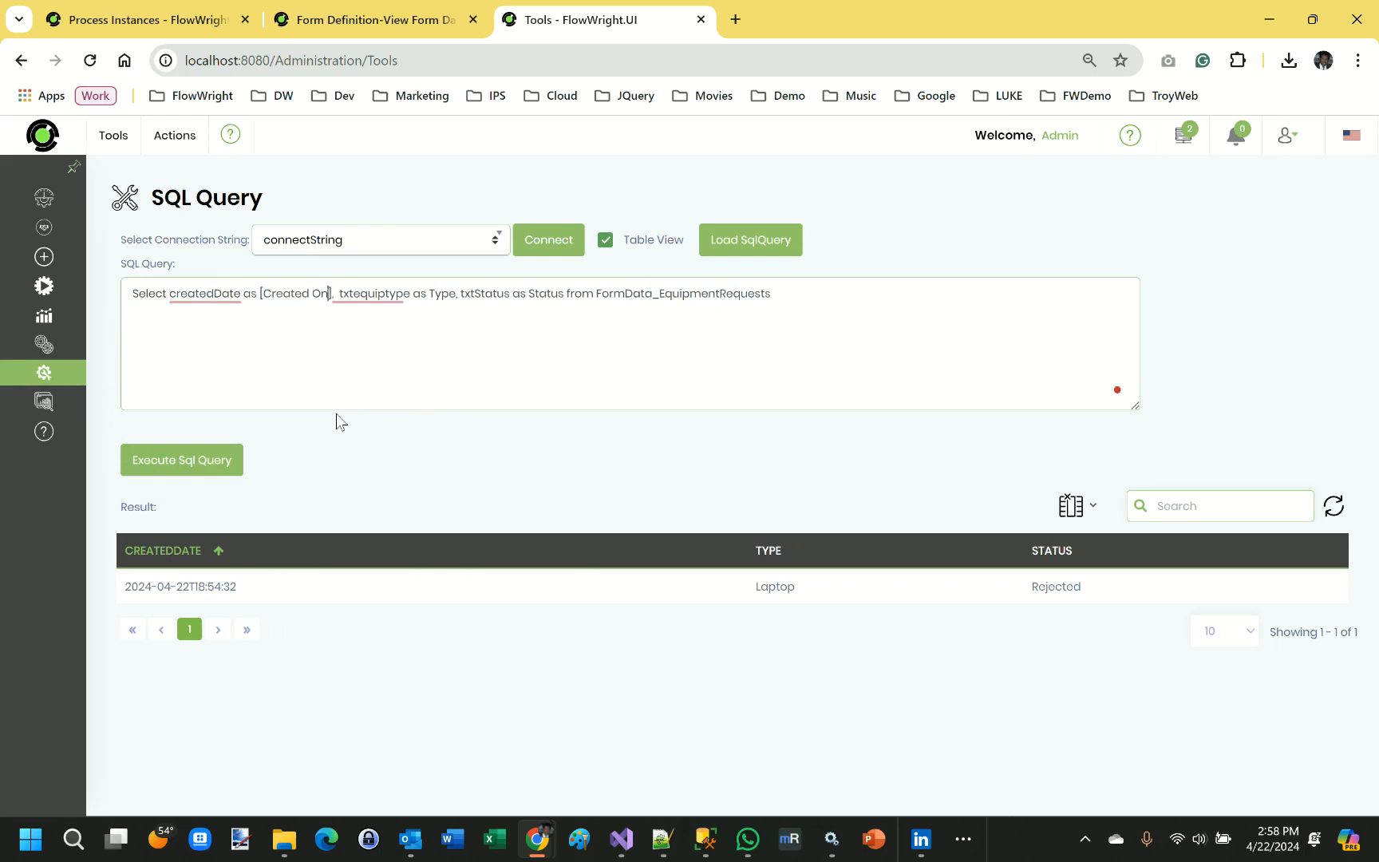
left_click(193, 461)
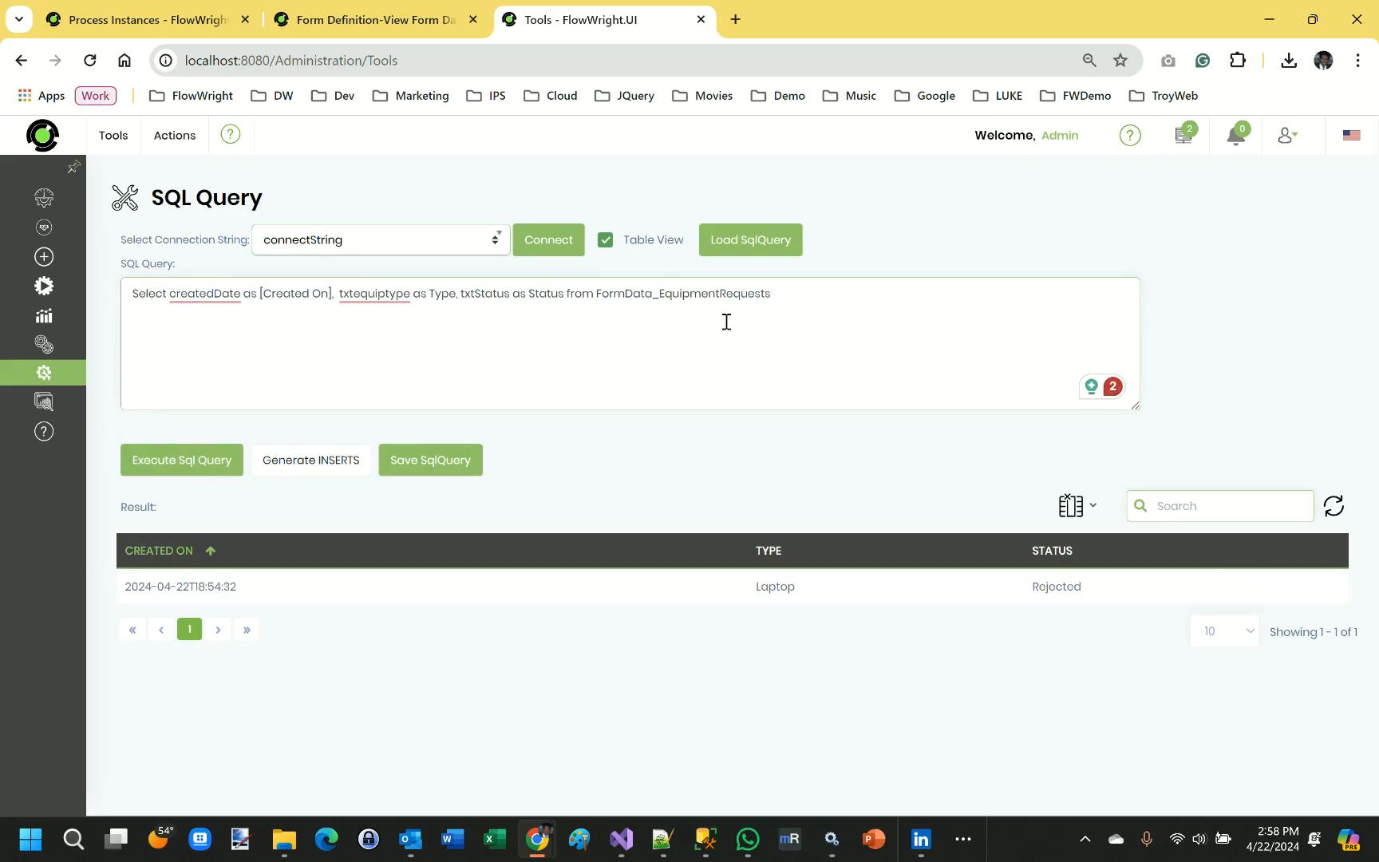
- Copy the whole SQL query text and open the dashboard administration page
left_click_drag(794, 295, 119, 305)
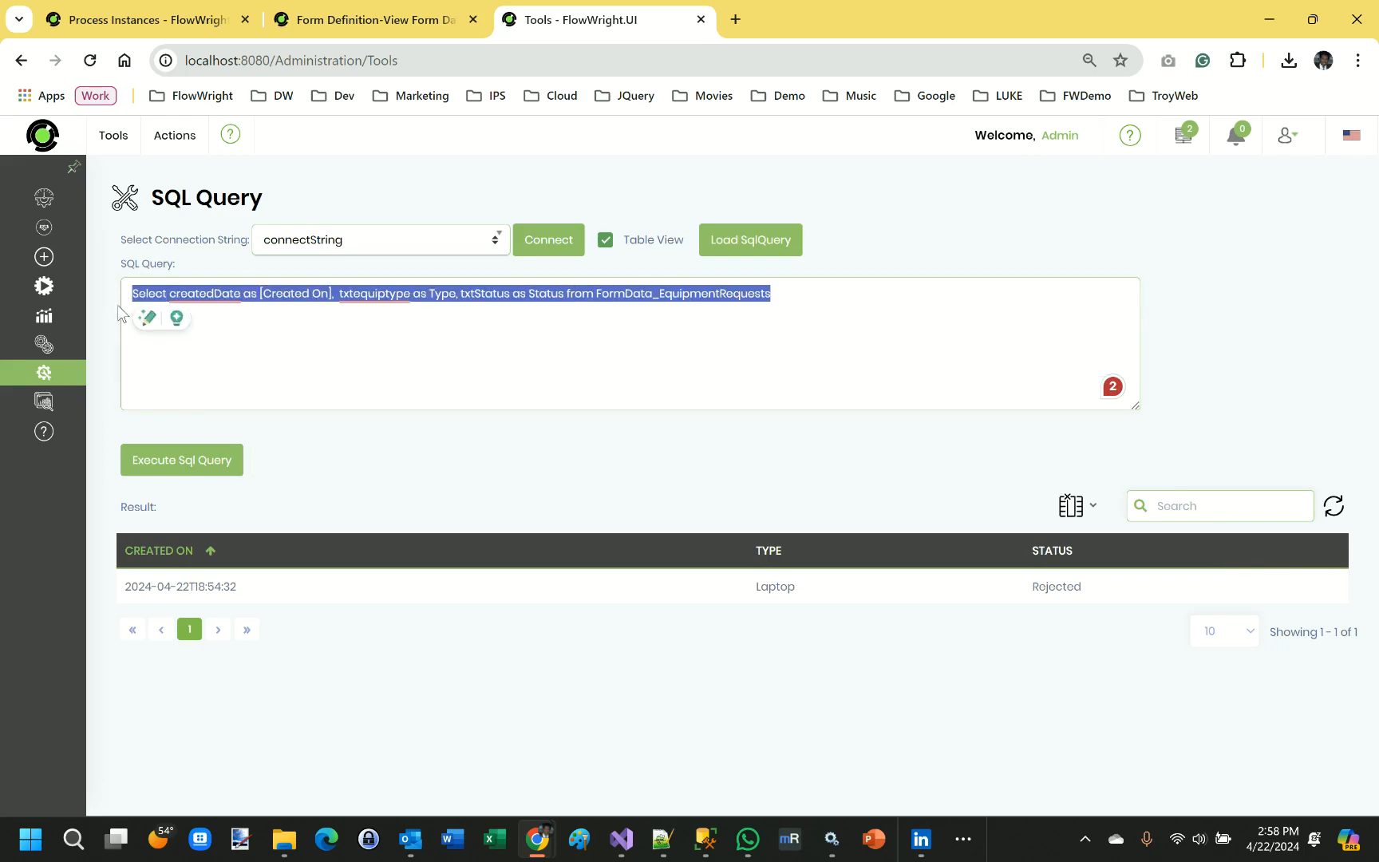
mouse_move(52, 383)
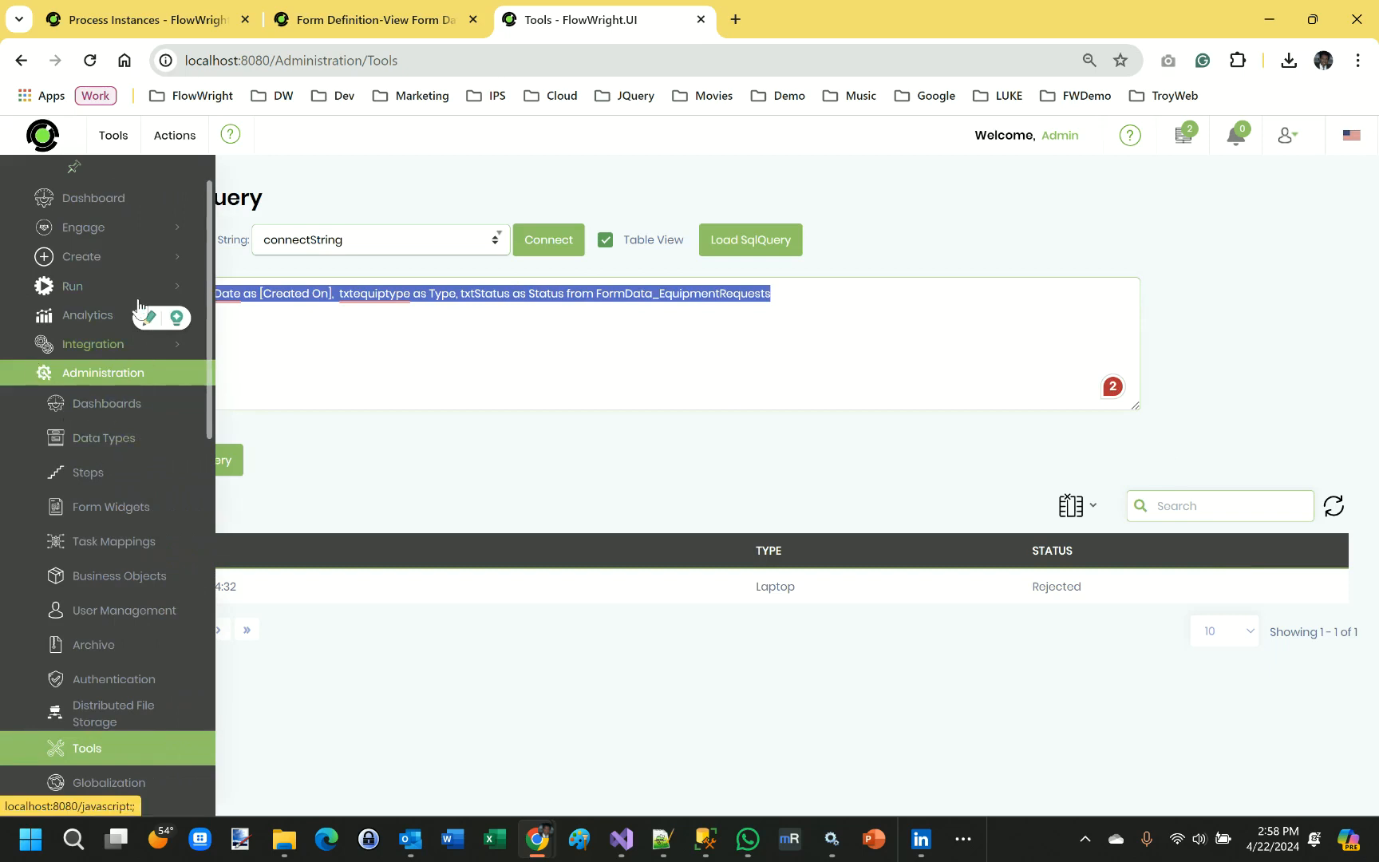
left_click(124, 408)
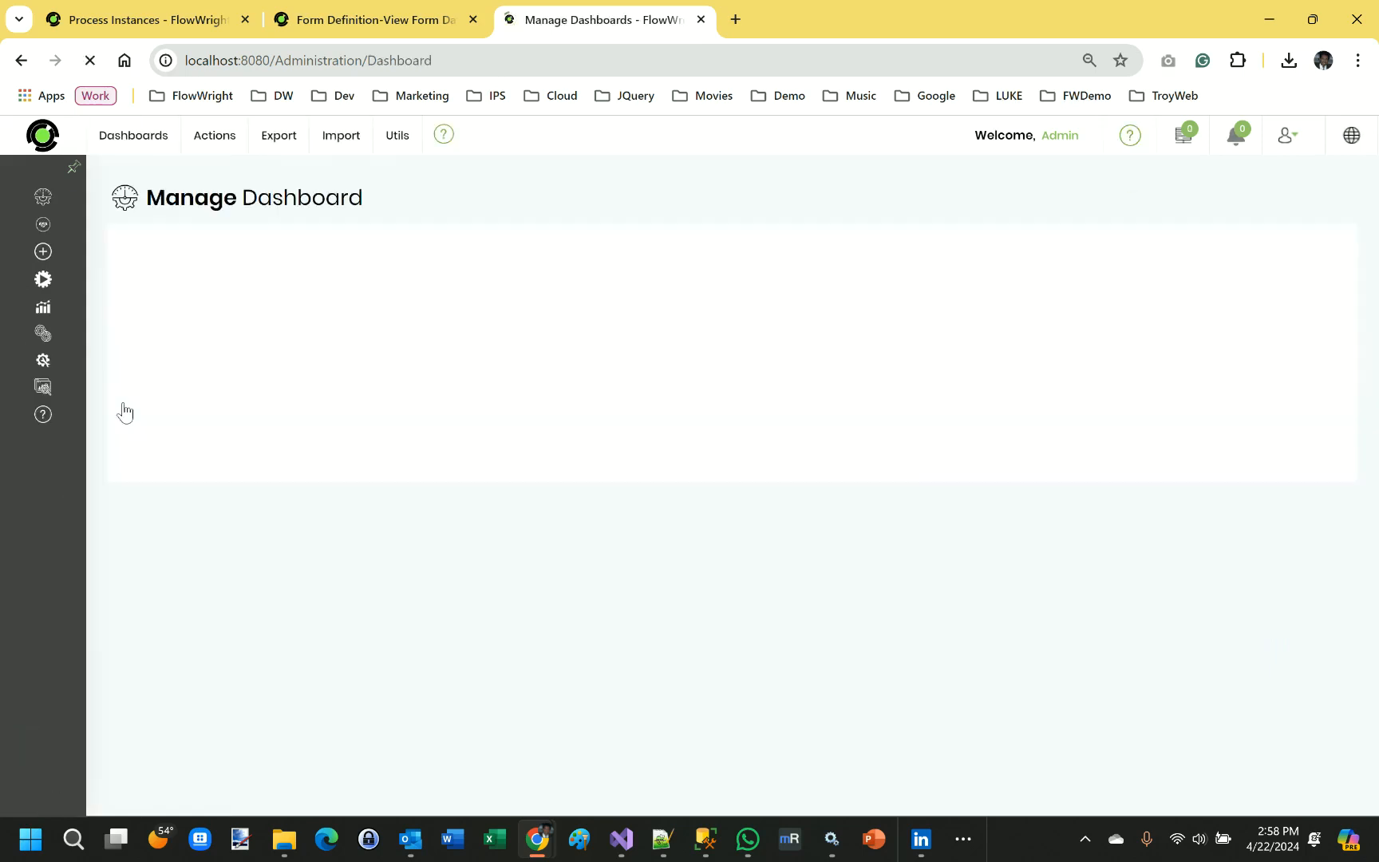
- Create a dashboard named "Equipment Requests" with order number 1 and open it in the designer
mouse_move(215, 142)
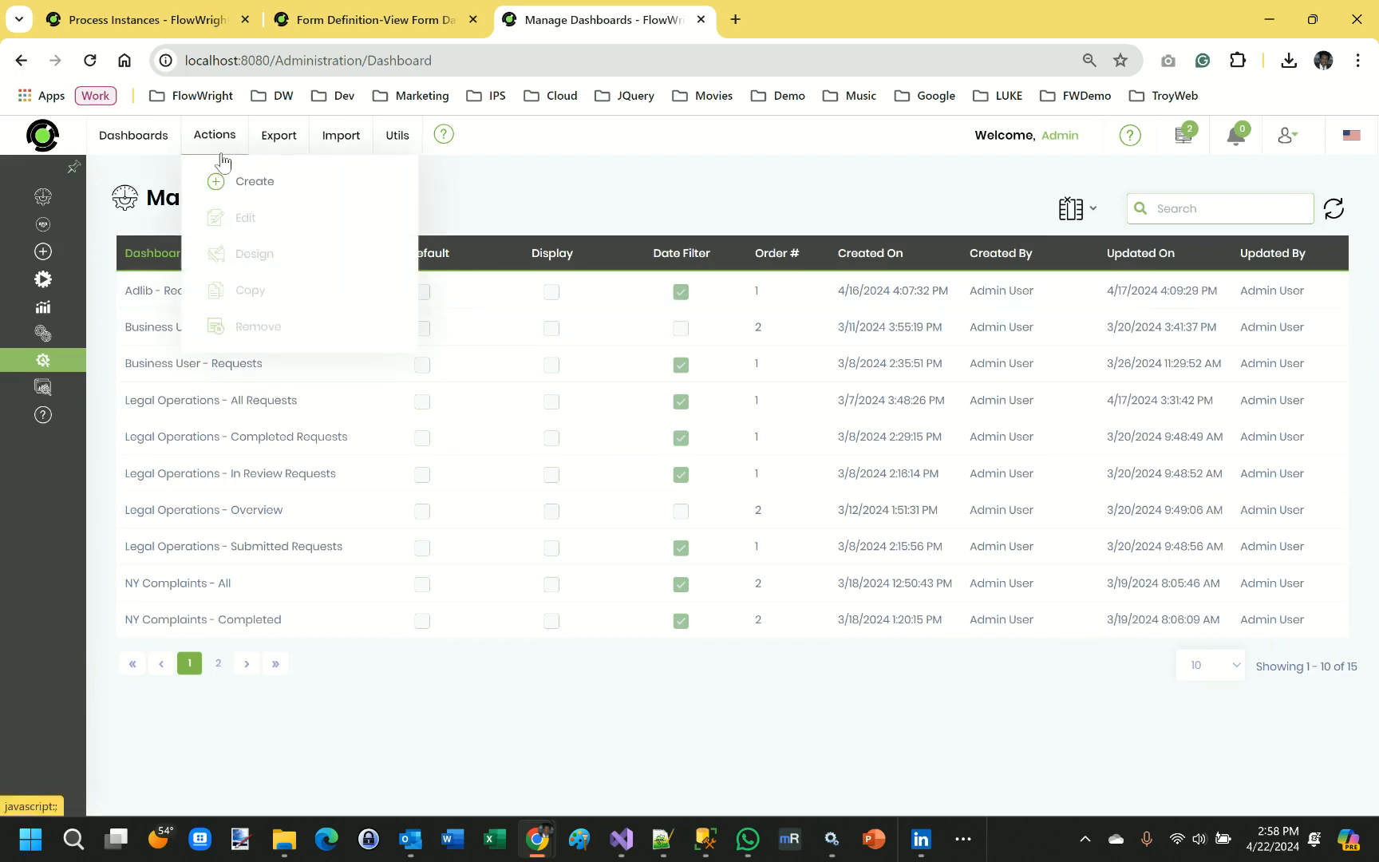
left_click(240, 182)
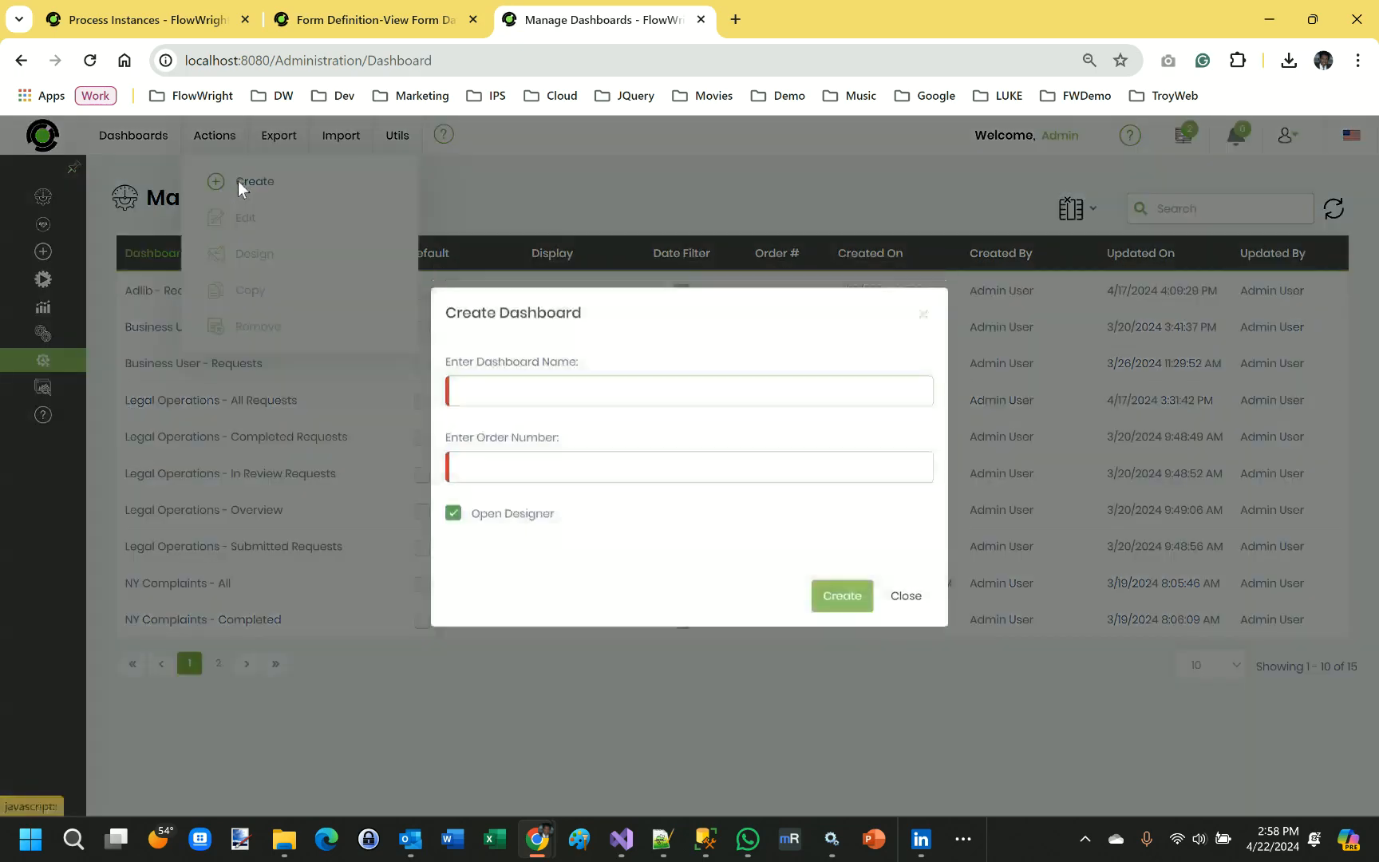
left_click(527, 401)
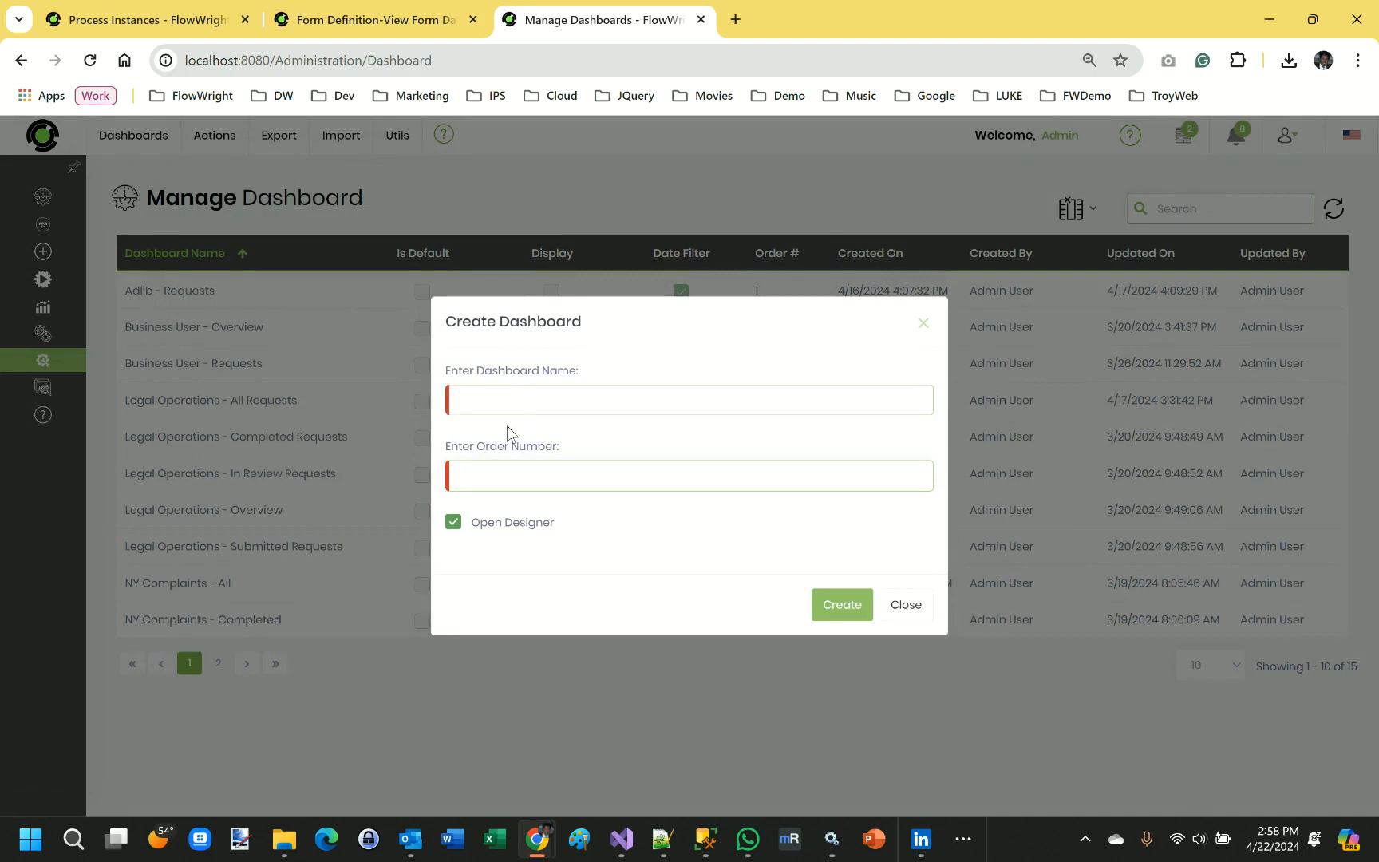
type("Equipment Requests")
left_click(856, 613)
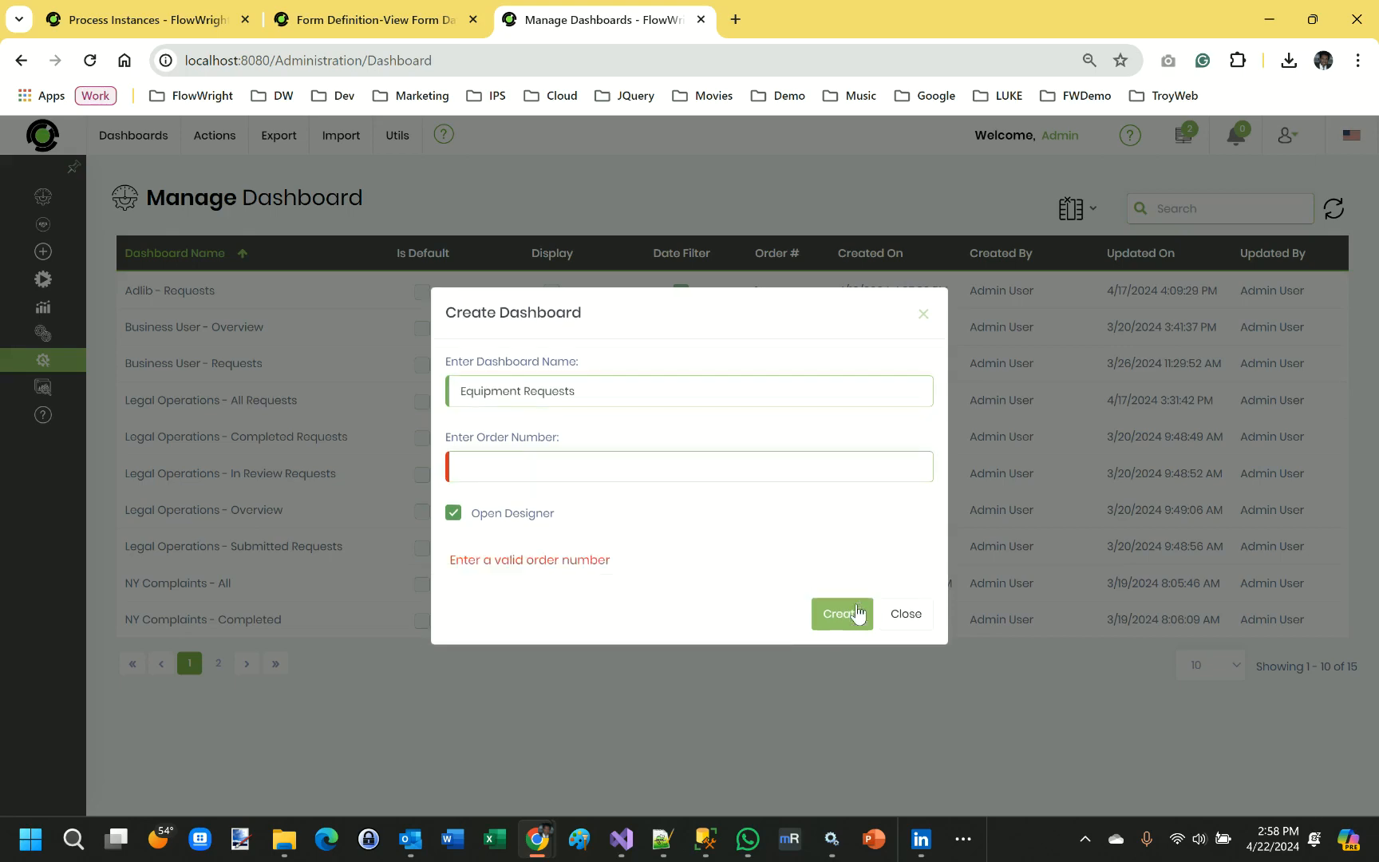
left_click(559, 472)
type("1")
left_click(817, 615)
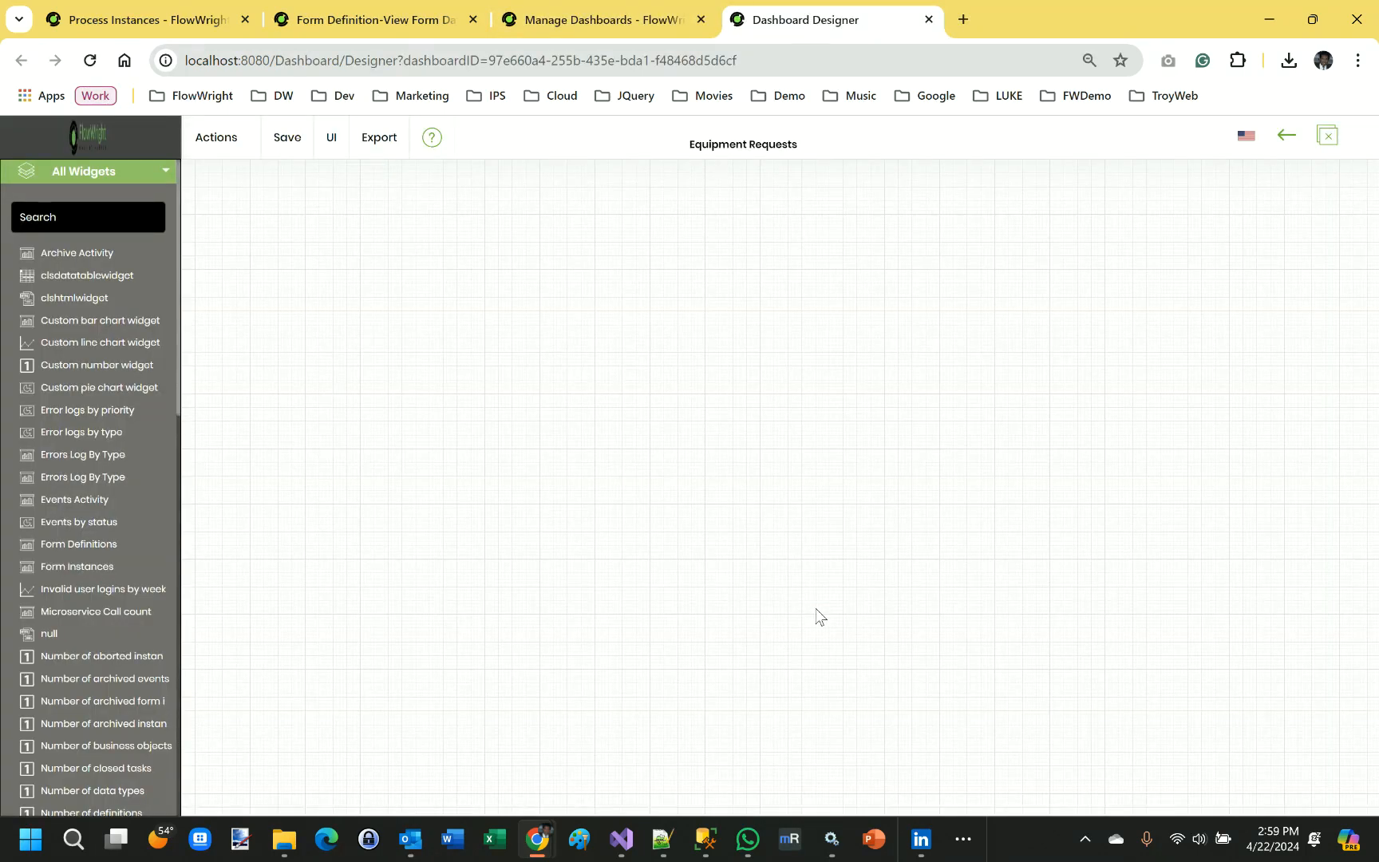
- Place a clsdatatablewidget on the dashboard canvas and enlarge it to fill nearly the whole visible area
scroll(144, 532, "down", 10)
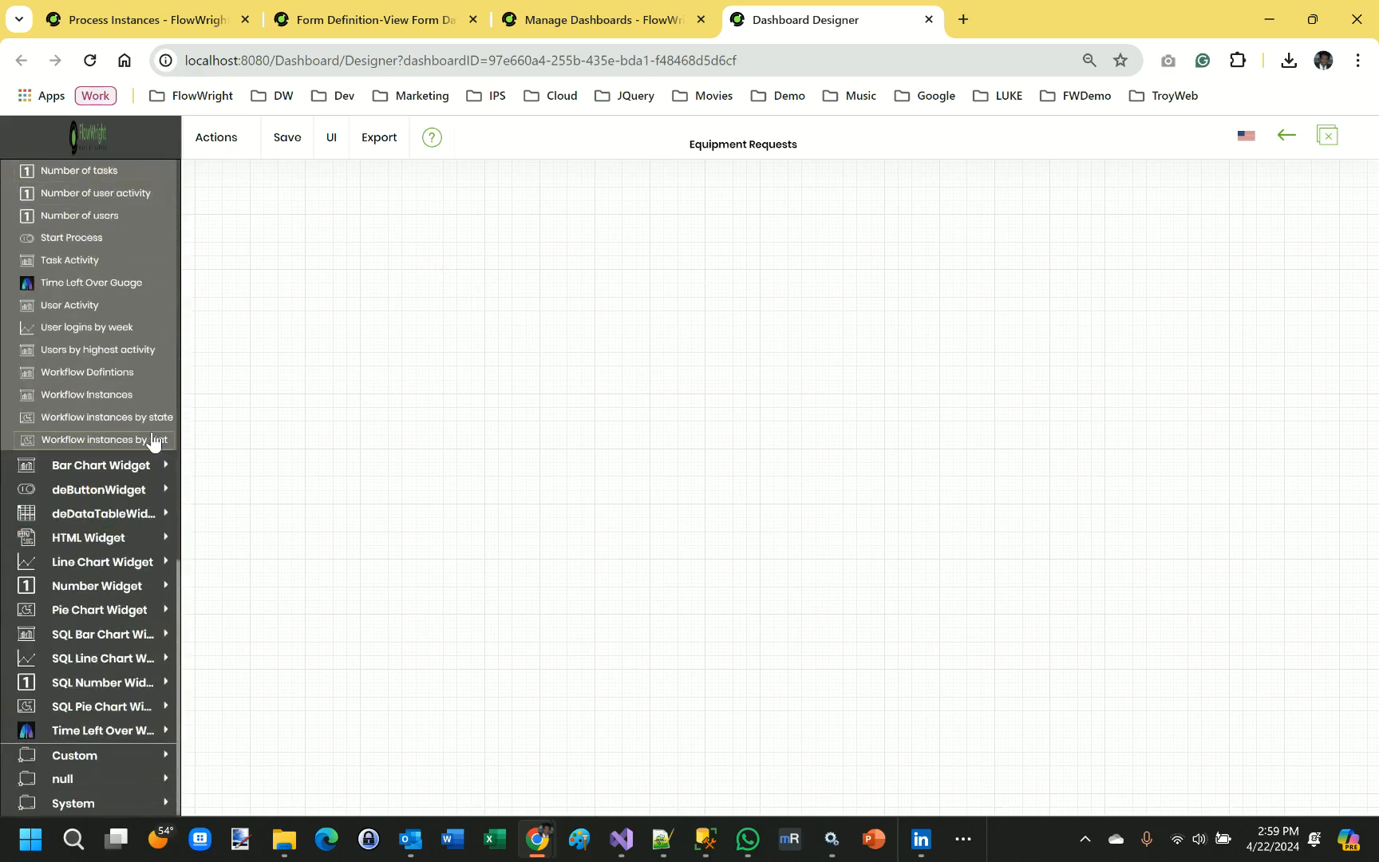
left_click(107, 514)
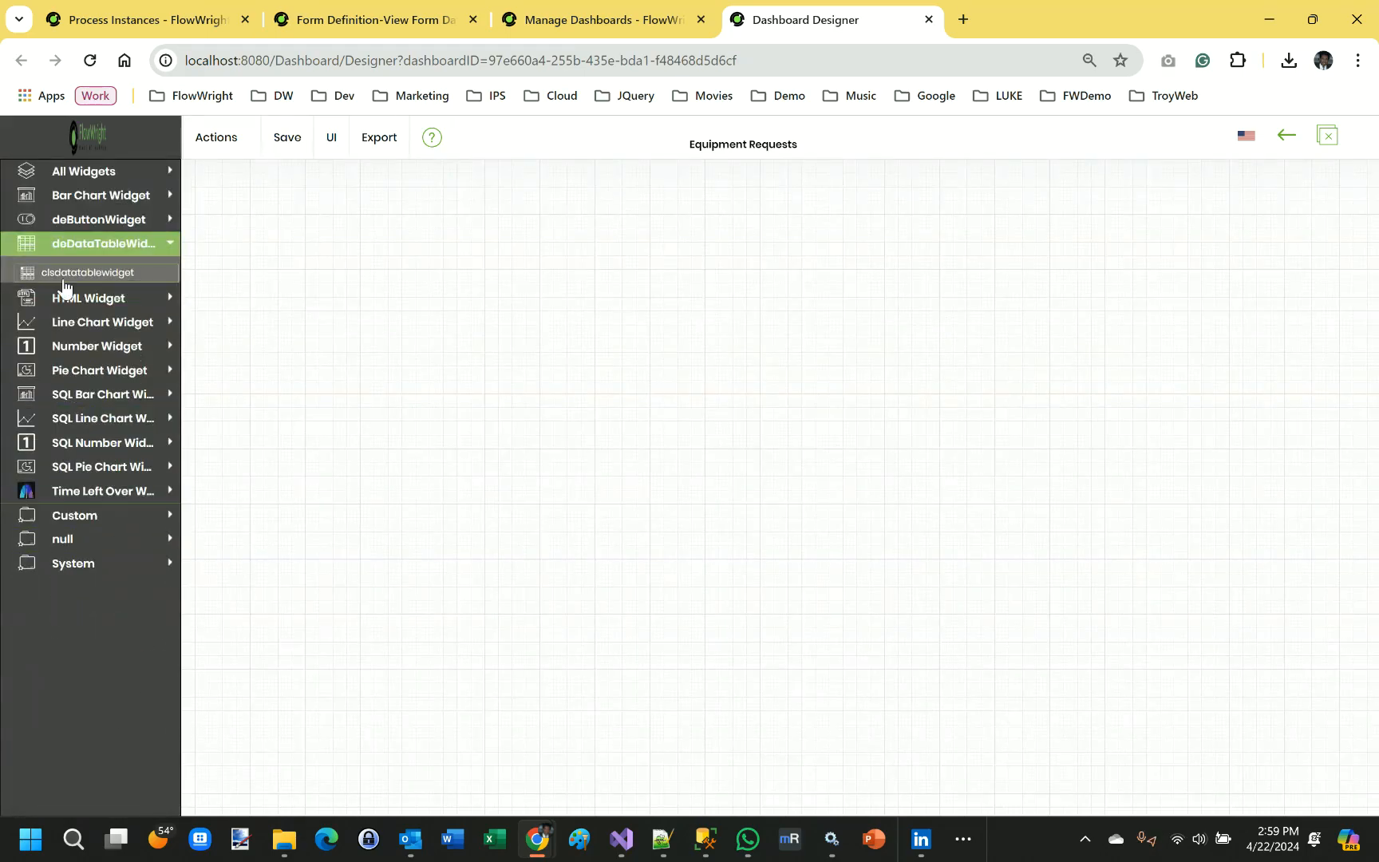
left_click_drag(69, 281, 216, 189)
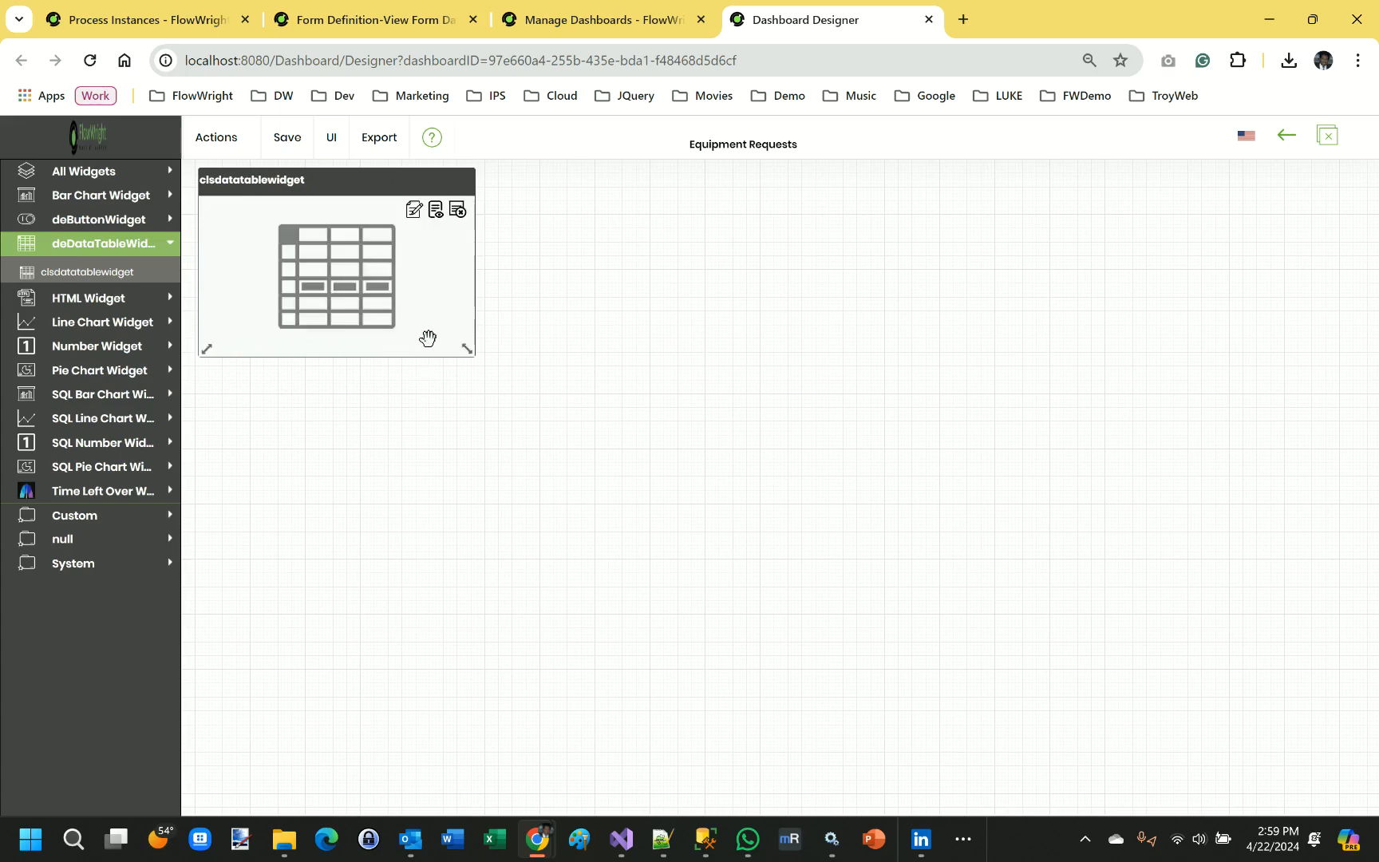
left_click_drag(469, 347, 1045, 715)
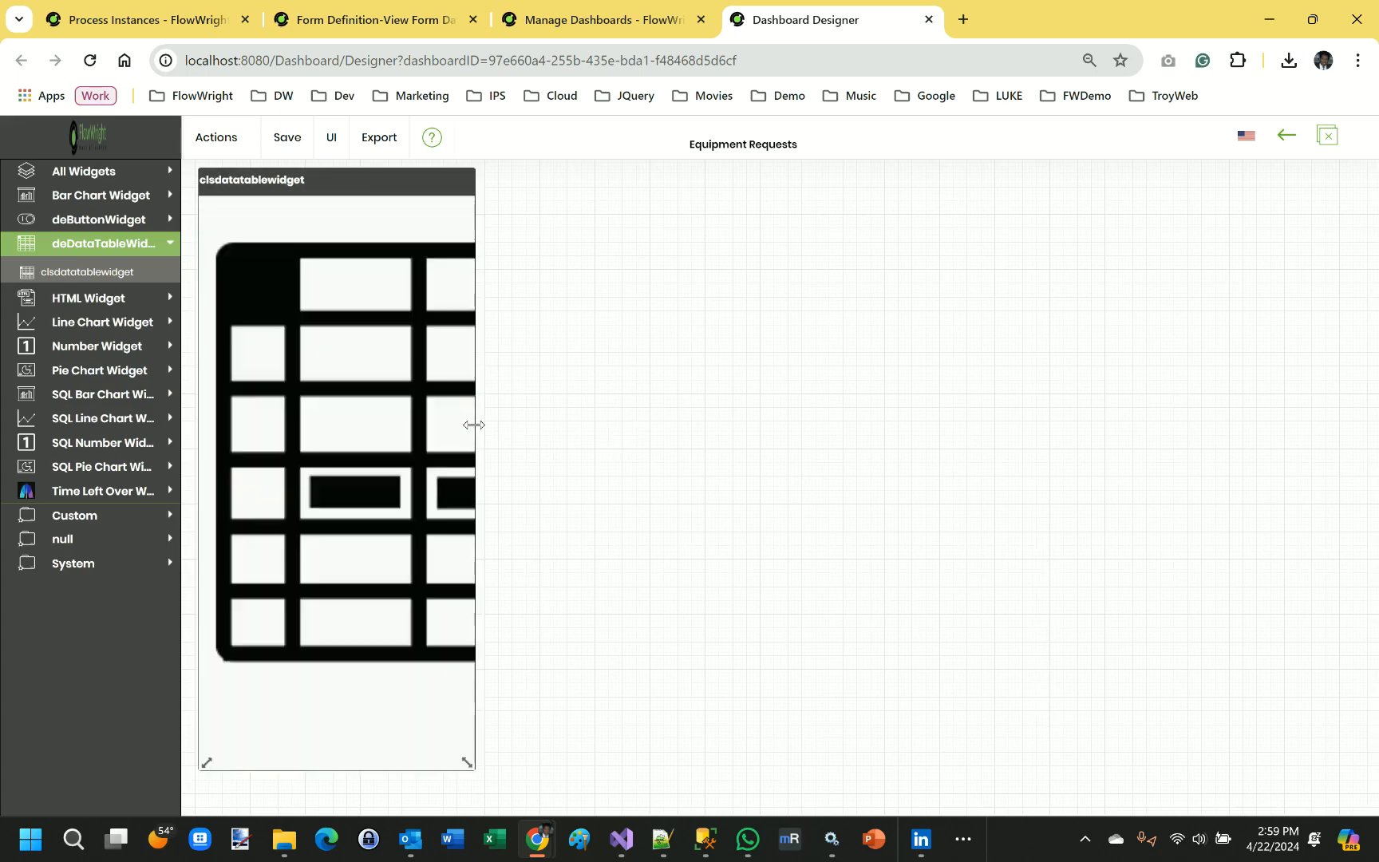
left_click_drag(470, 421, 1353, 442)
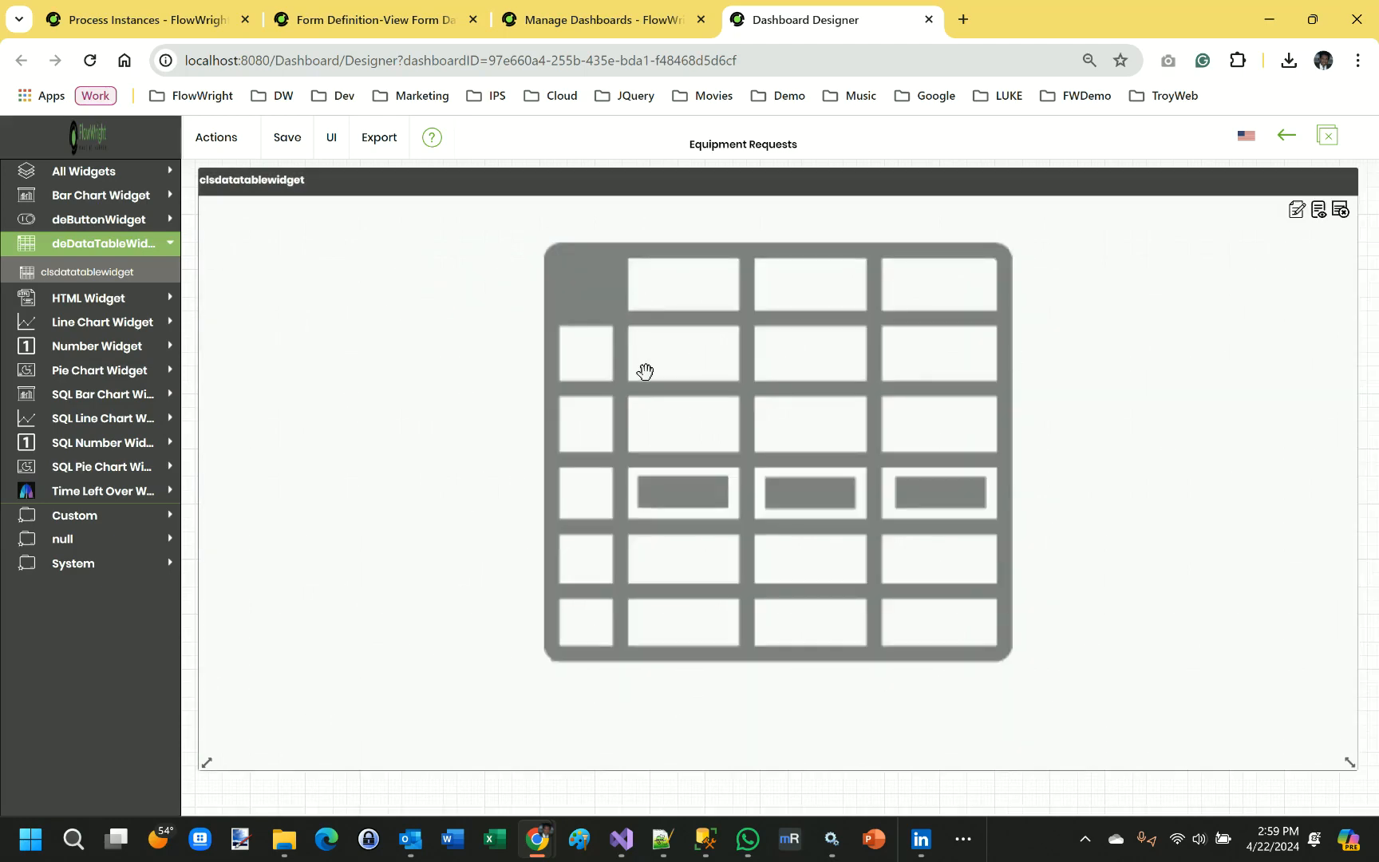
- Configure the data table widget with title "My Equipment Requests", database connection connectString and the copied FormData_EquipmentRequests SQL query
double_click(645, 372)
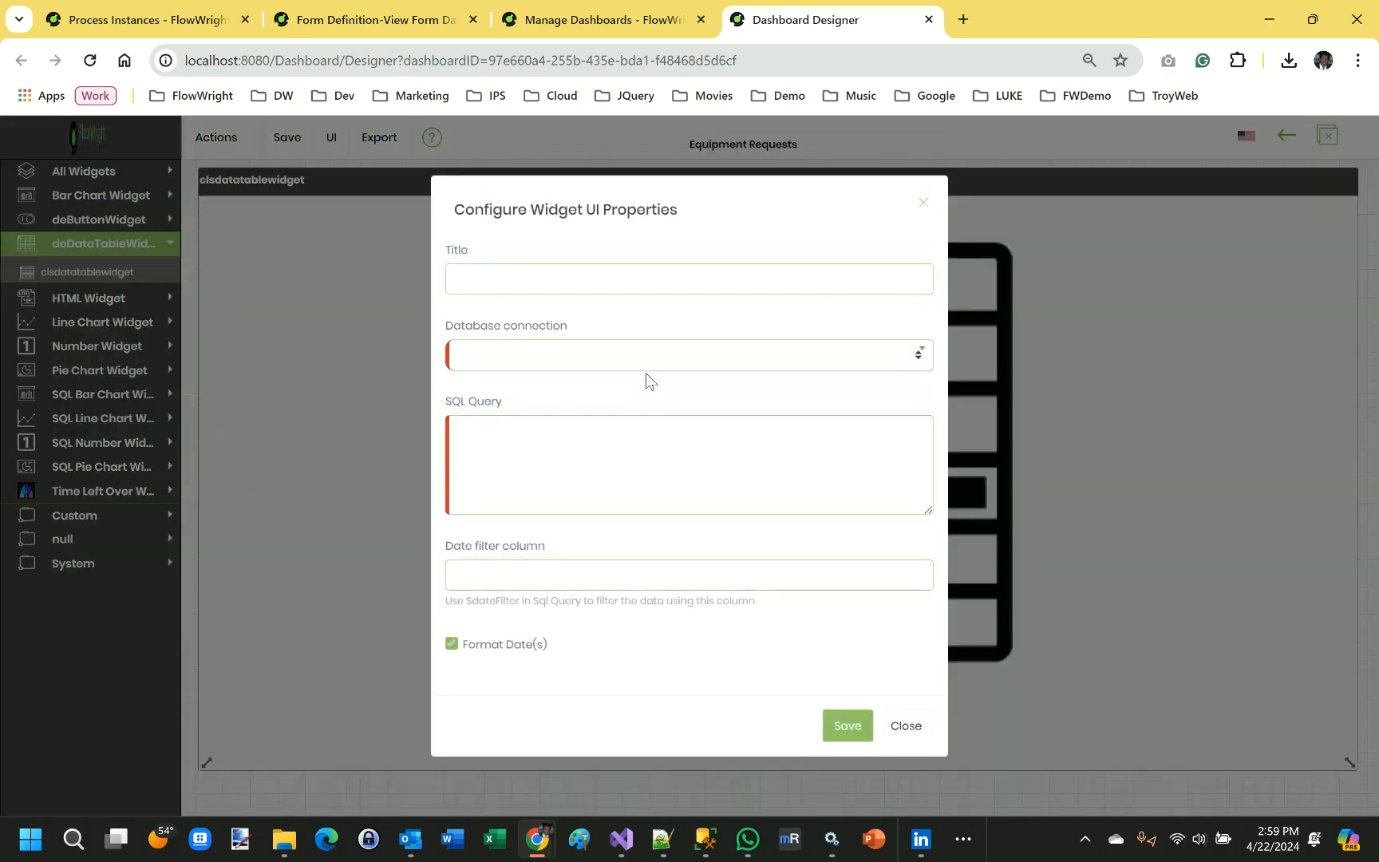
left_click(513, 268)
type("My Equipment Requests")
left_click(512, 360)
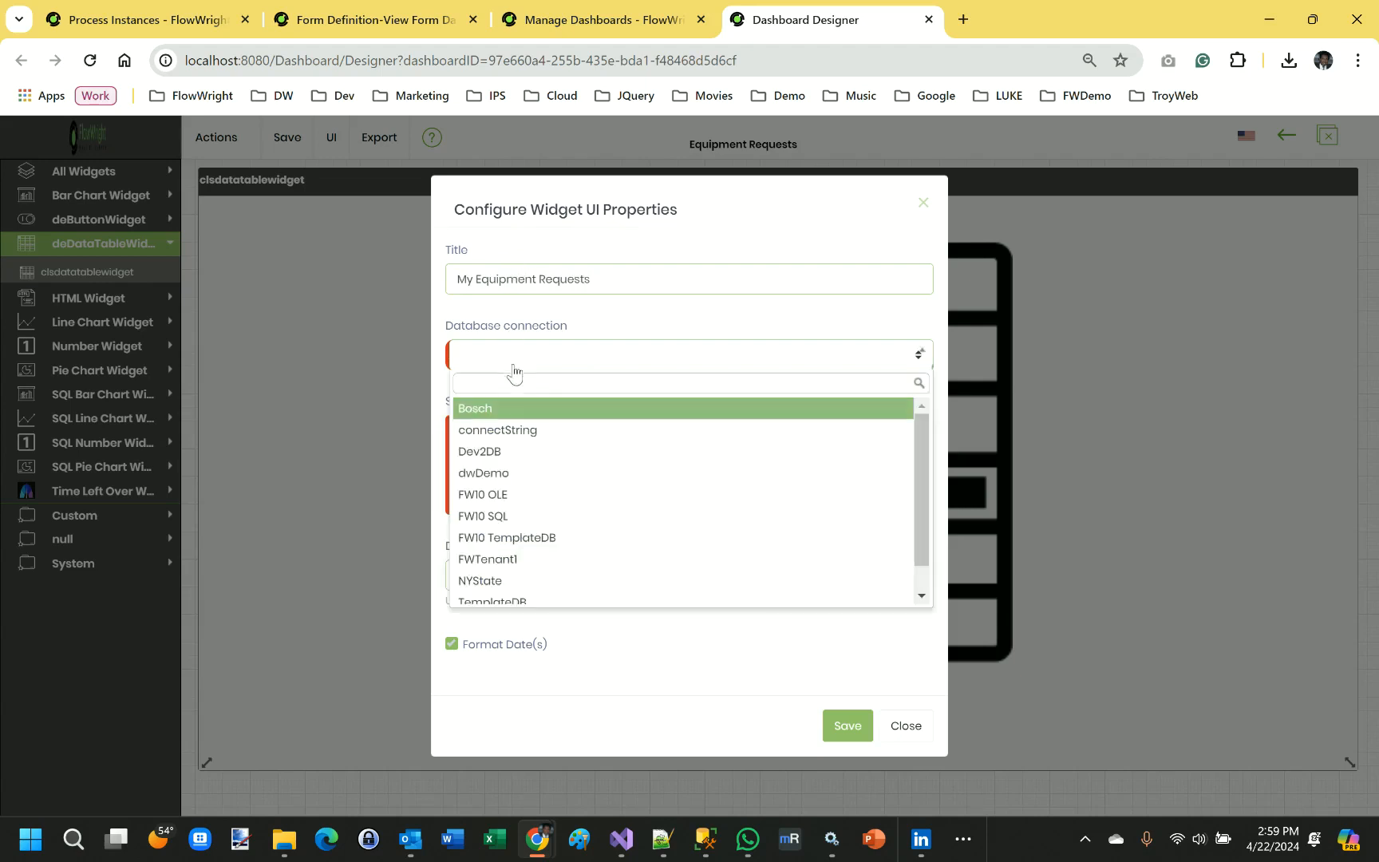
left_click(521, 432)
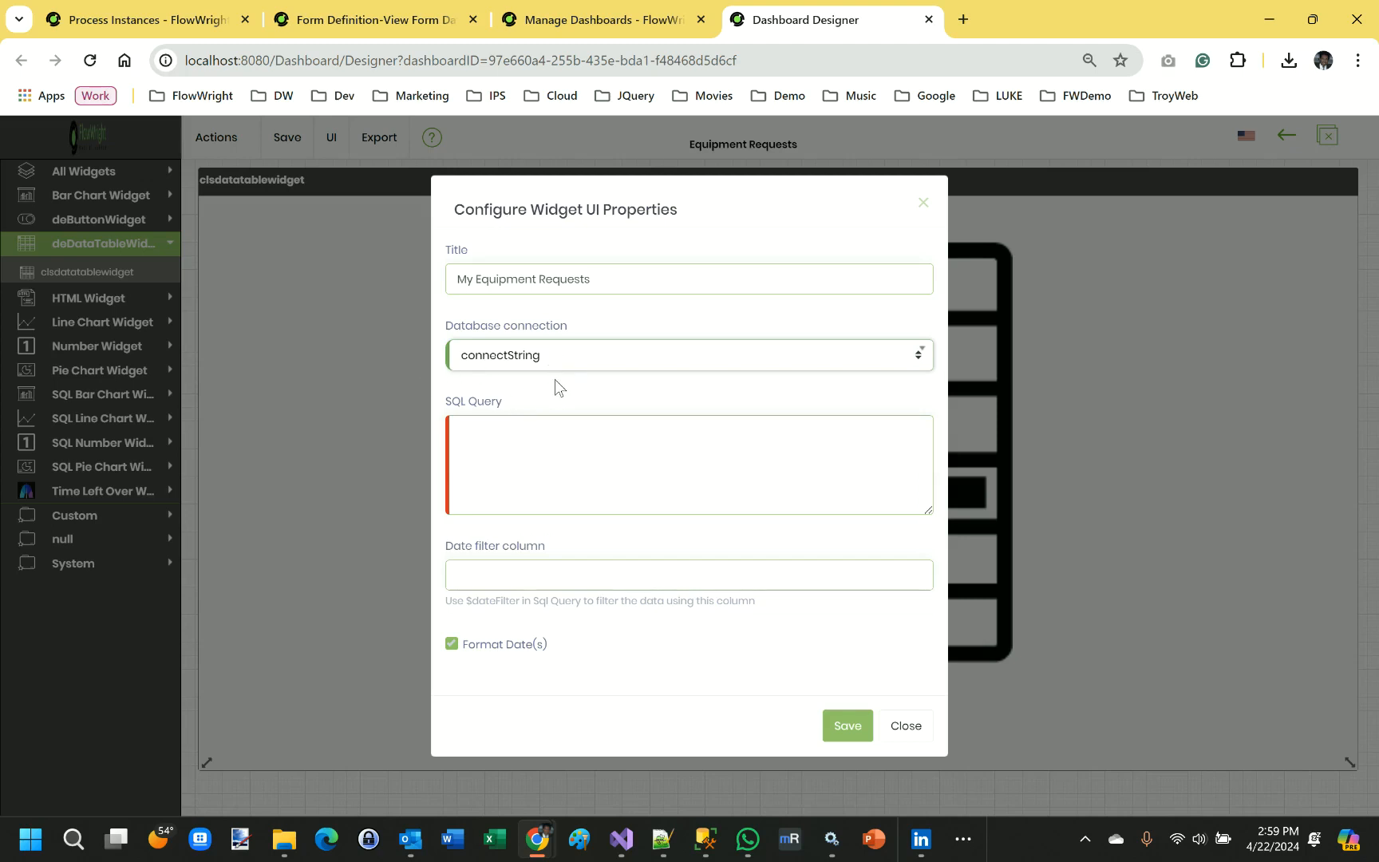
left_click(549, 448)
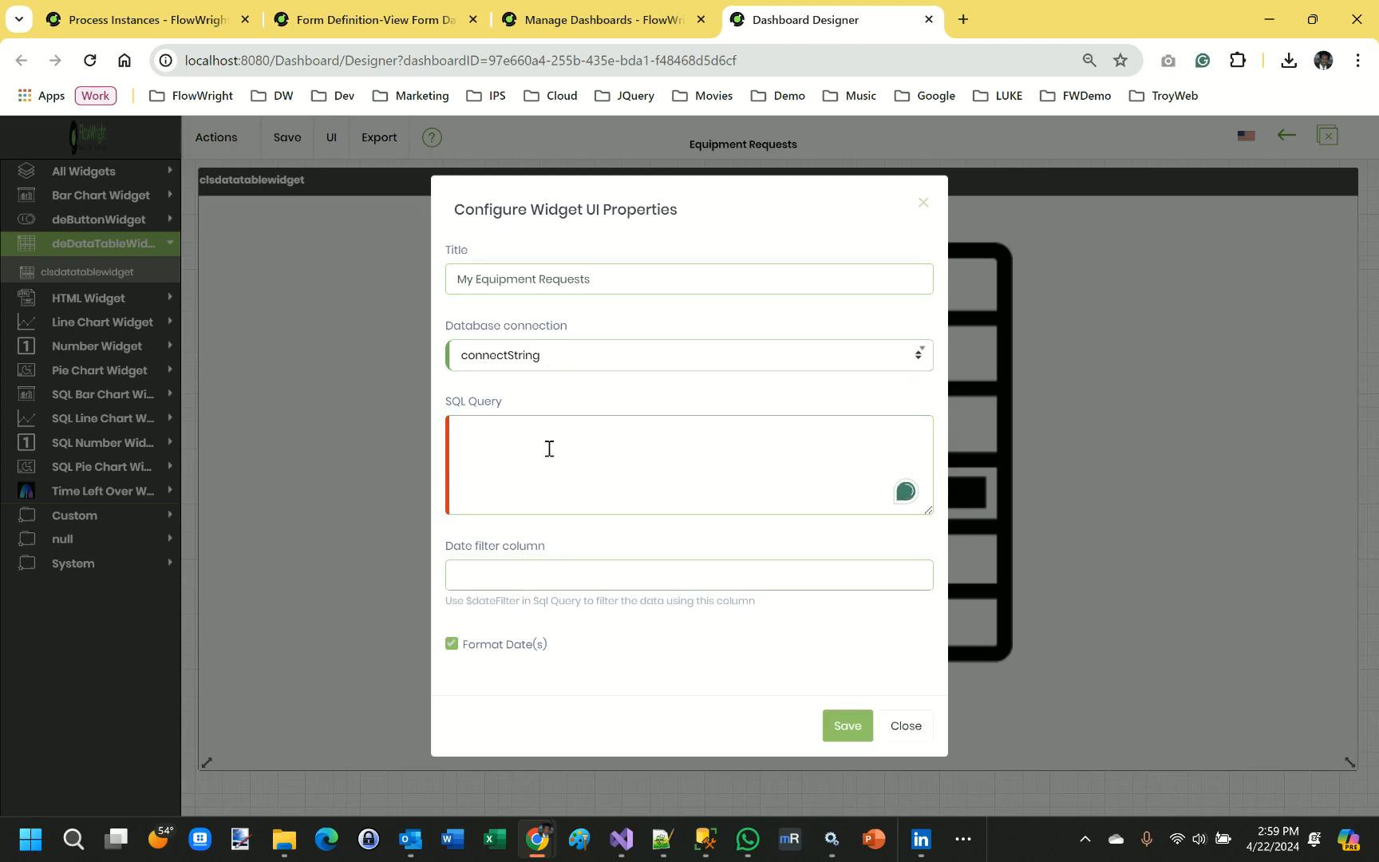
type("Select createdDate as [Created On], txtequiptype as Type, txtStatus as Status from FormData_EquipmentRequests")
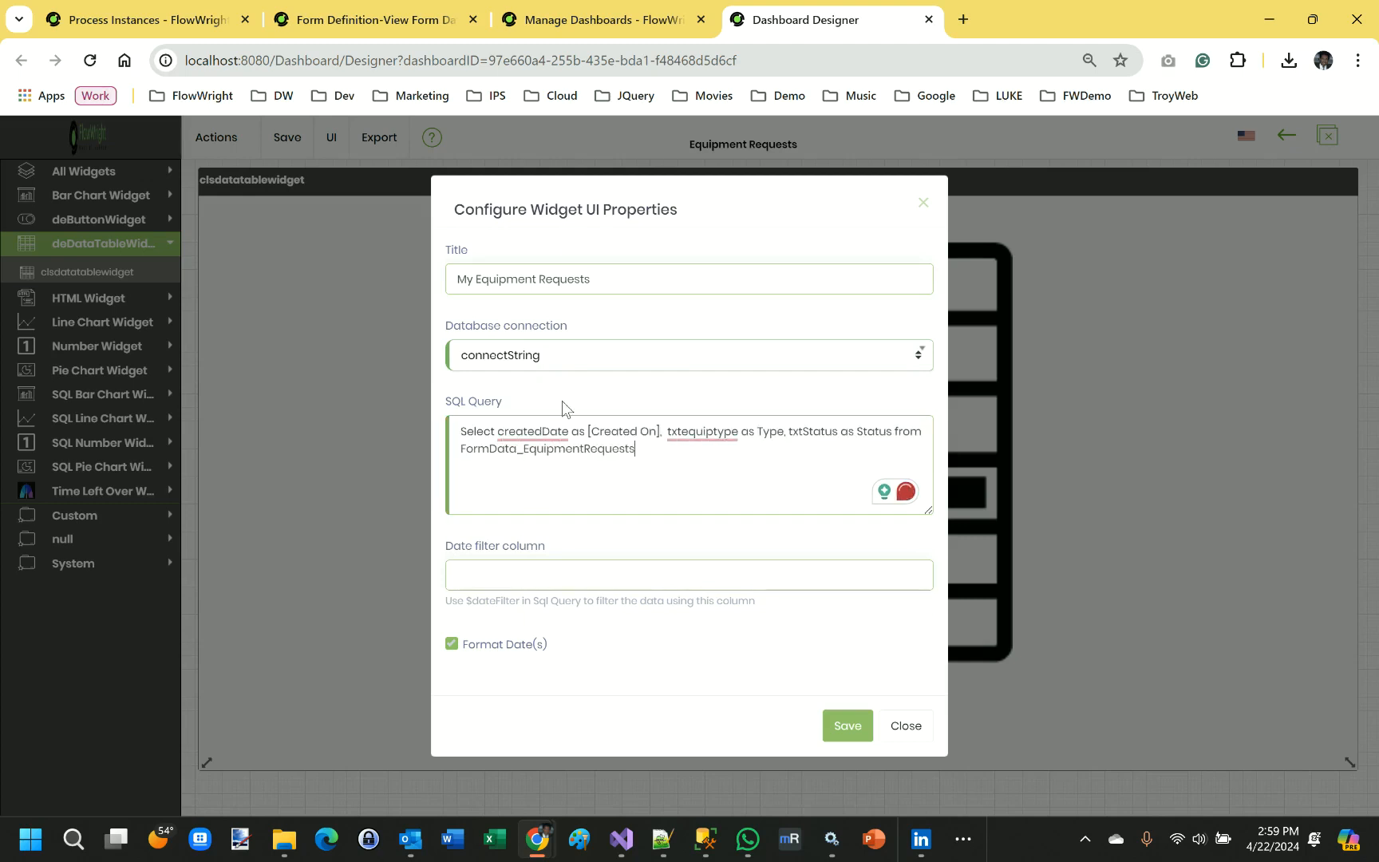
left_click(848, 725)
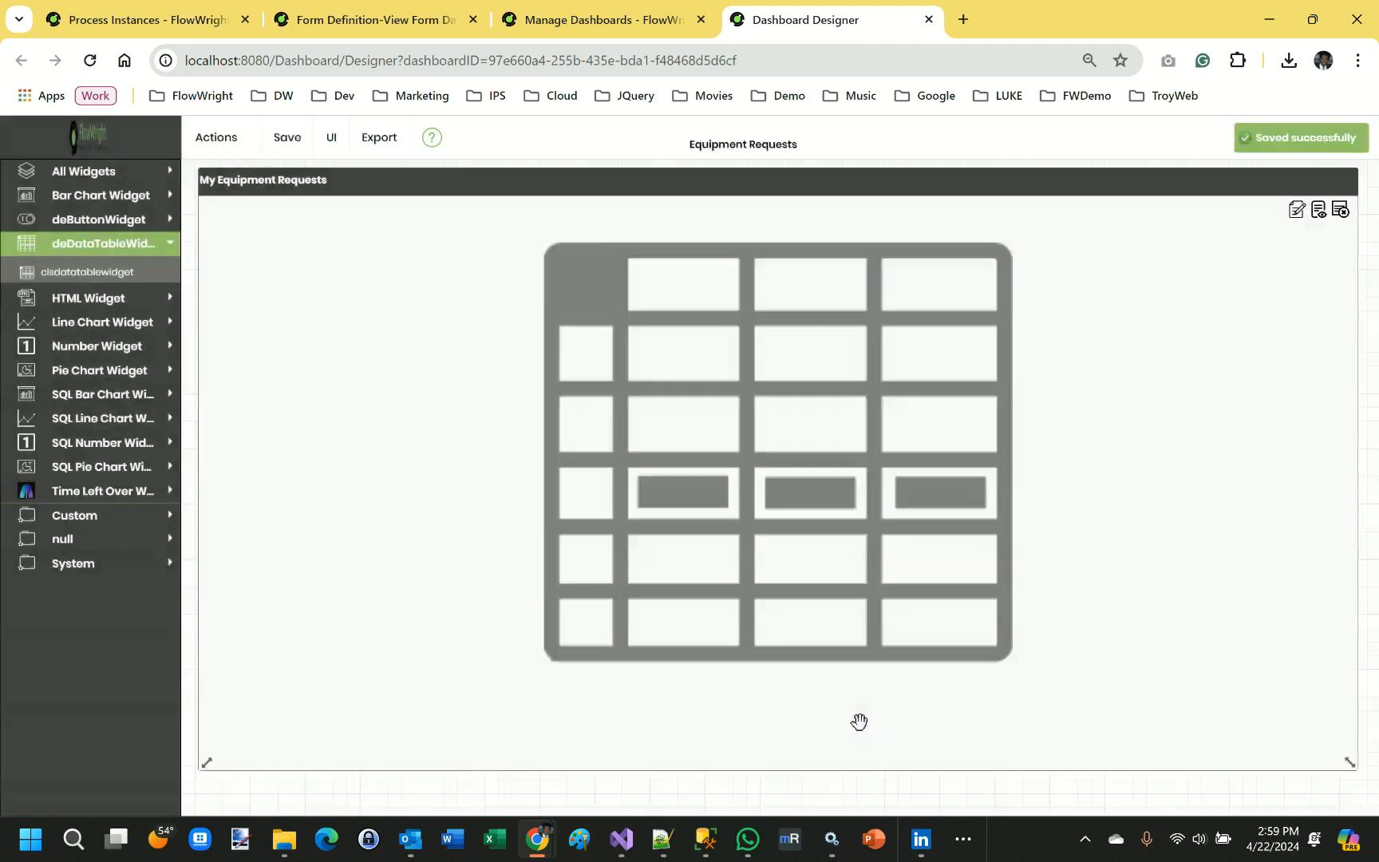
- Save the Equipment Requests dashboard and open a preview of it
left_click(287, 137)
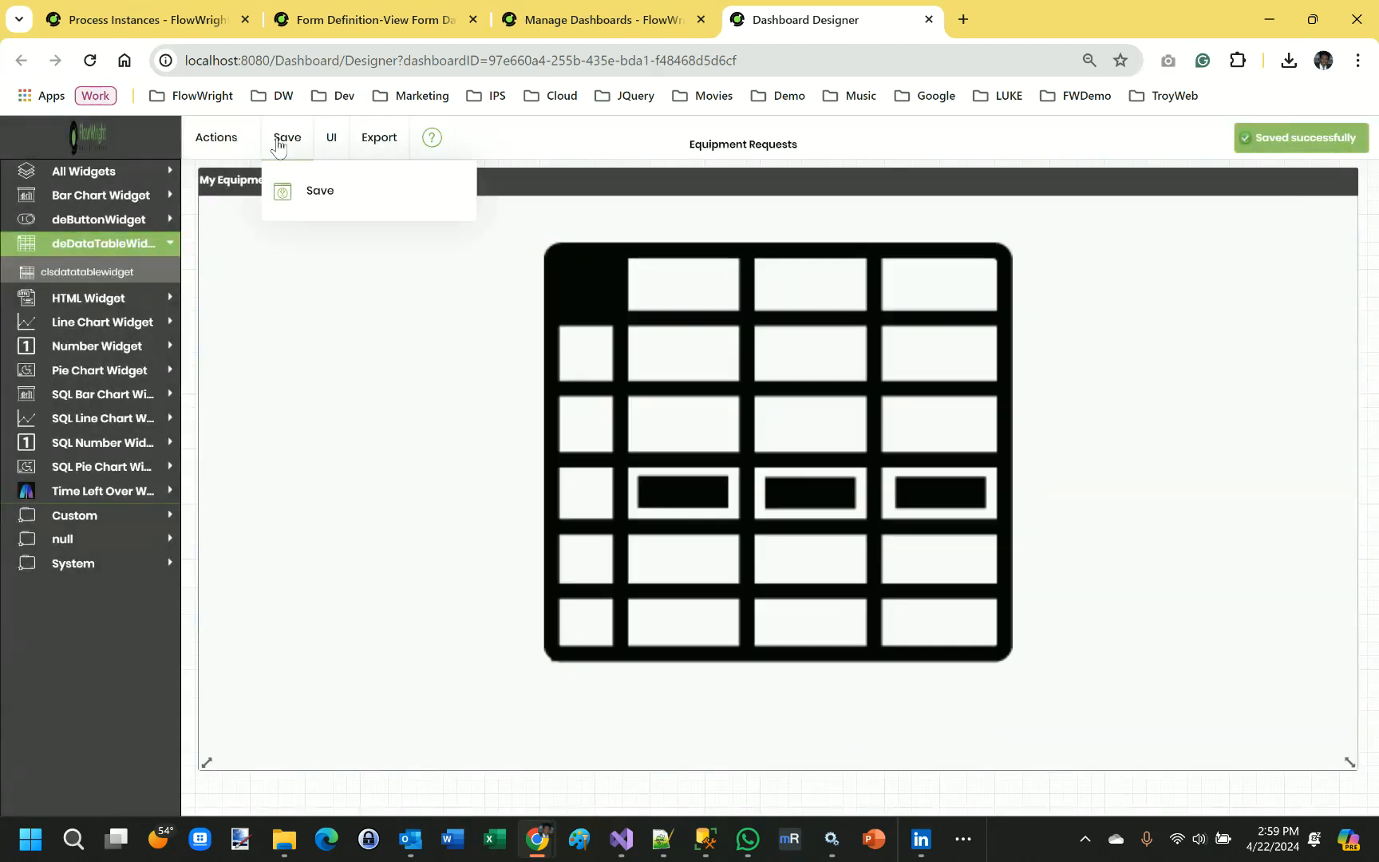
left_click(316, 196)
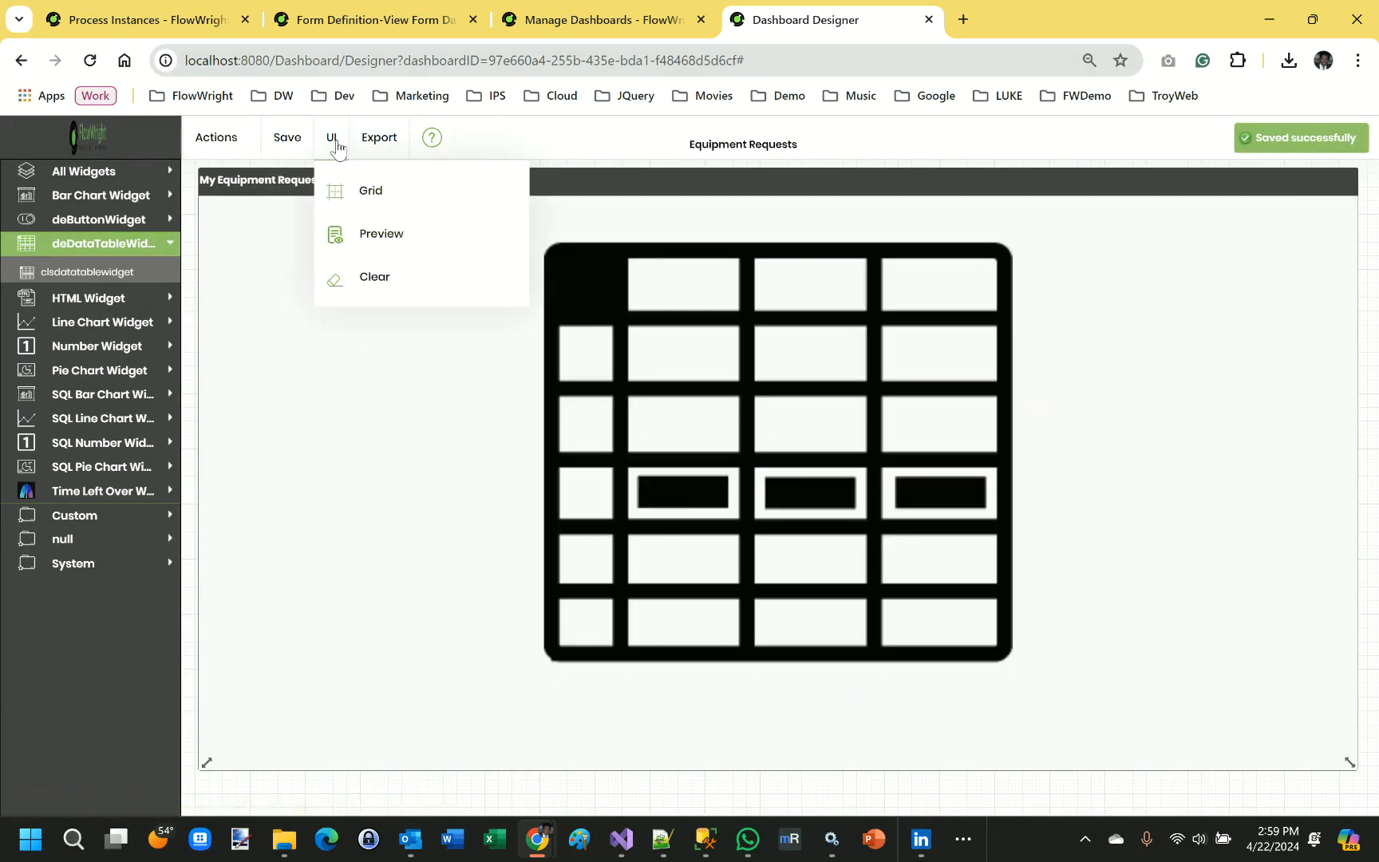
mouse_move(379, 144)
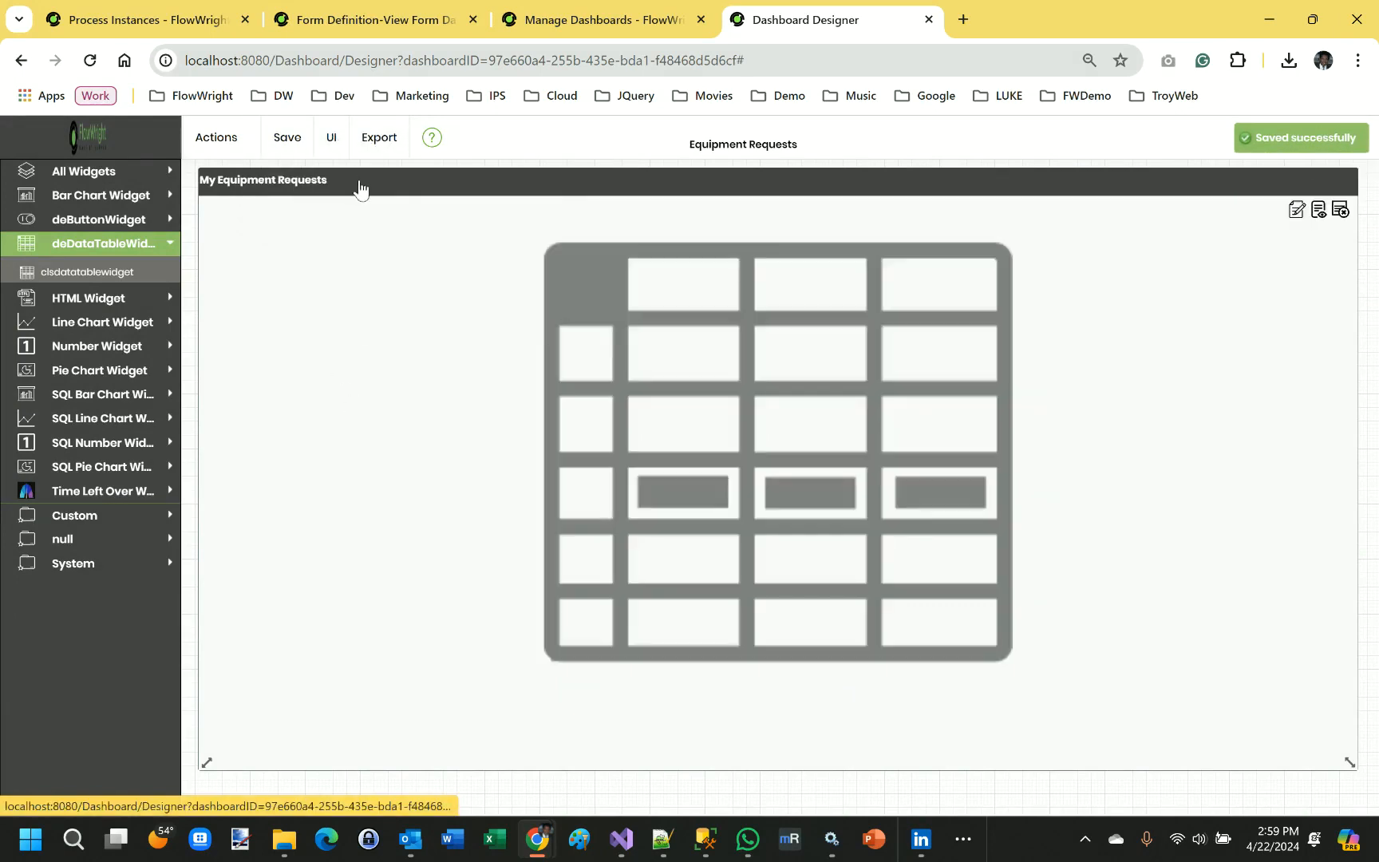
mouse_move(331, 139)
left_click(369, 237)
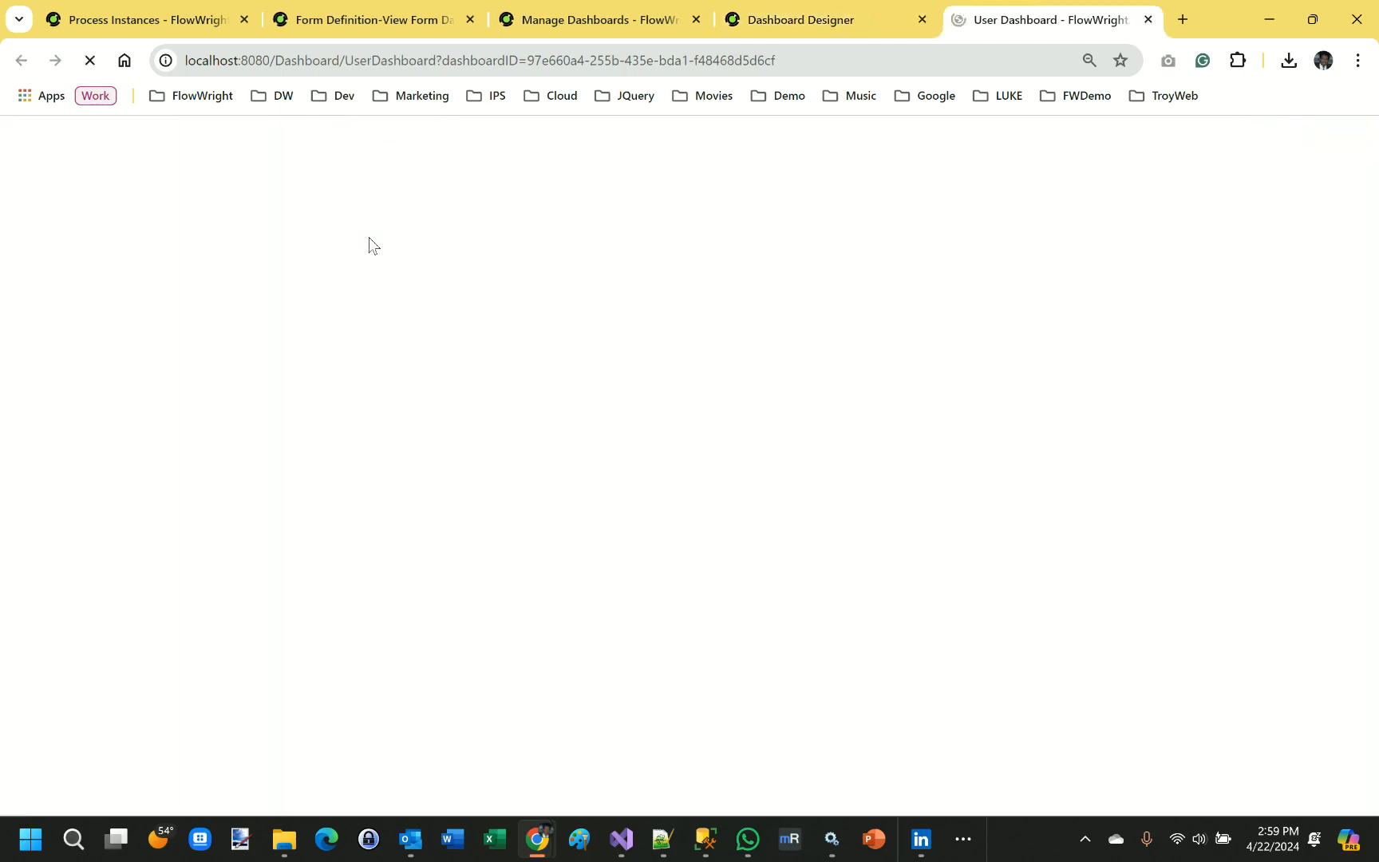
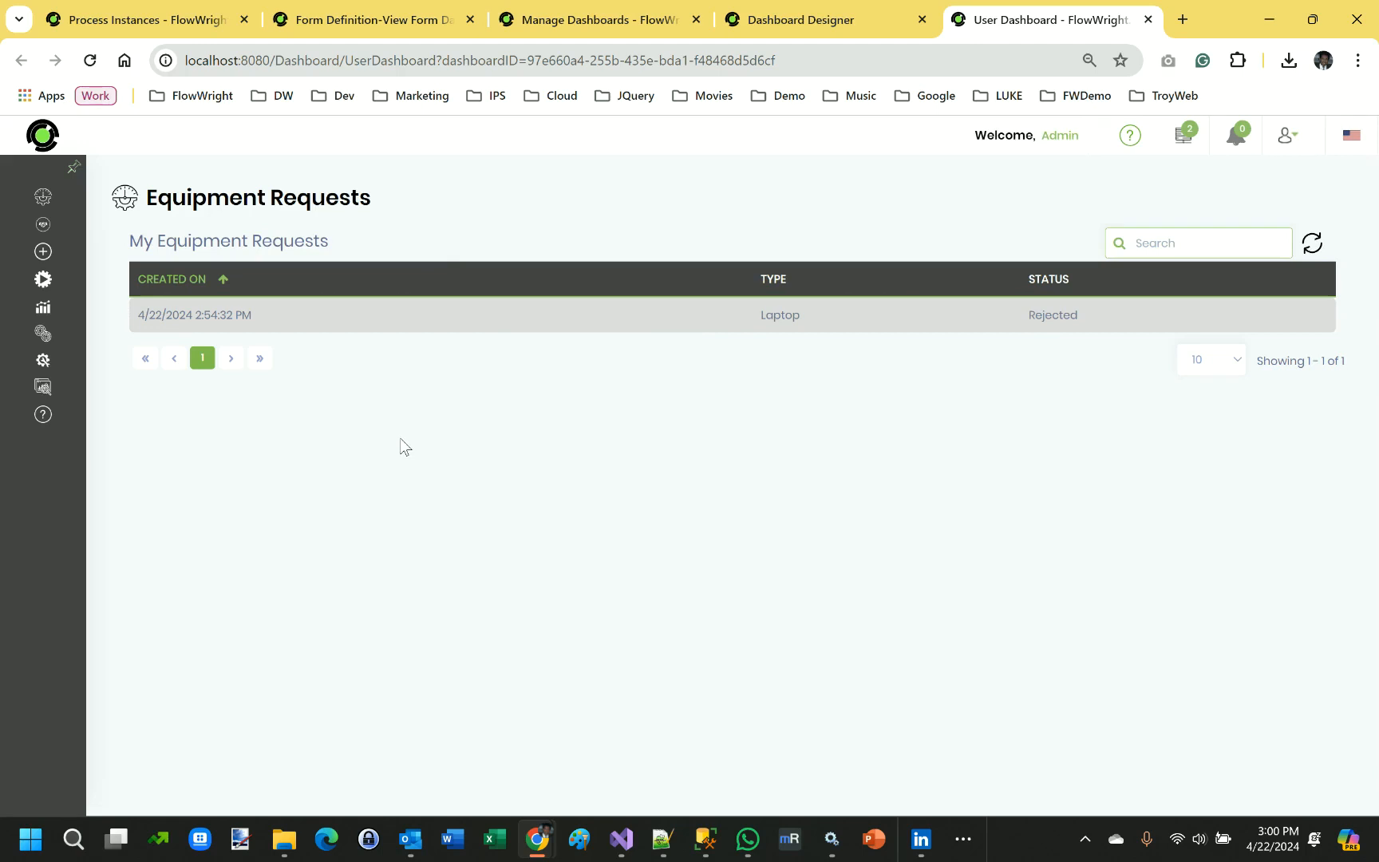
- Close the dashboard preview and the dashboard designer, and open the application management page
left_click(1148, 19)
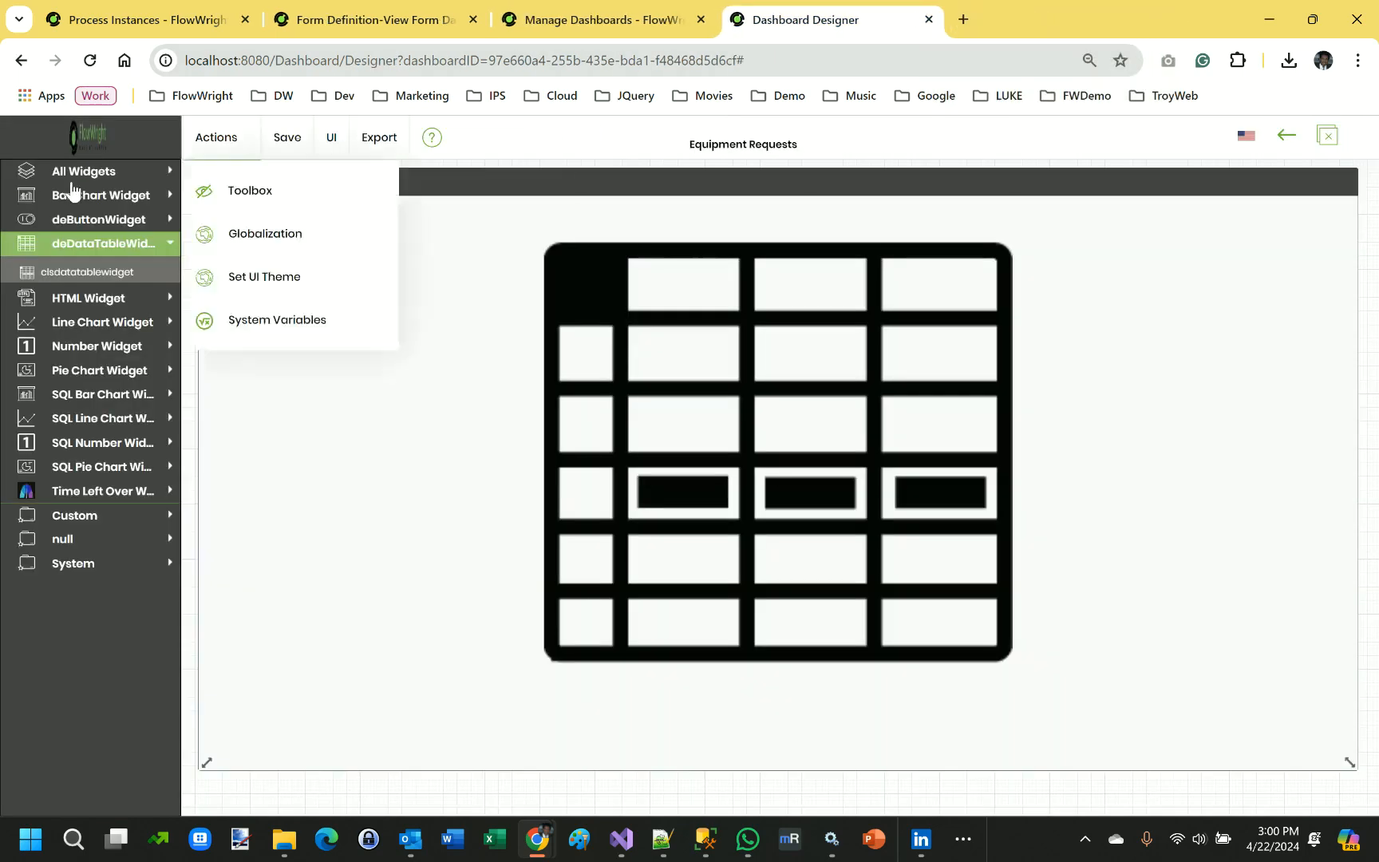
left_click(929, 19)
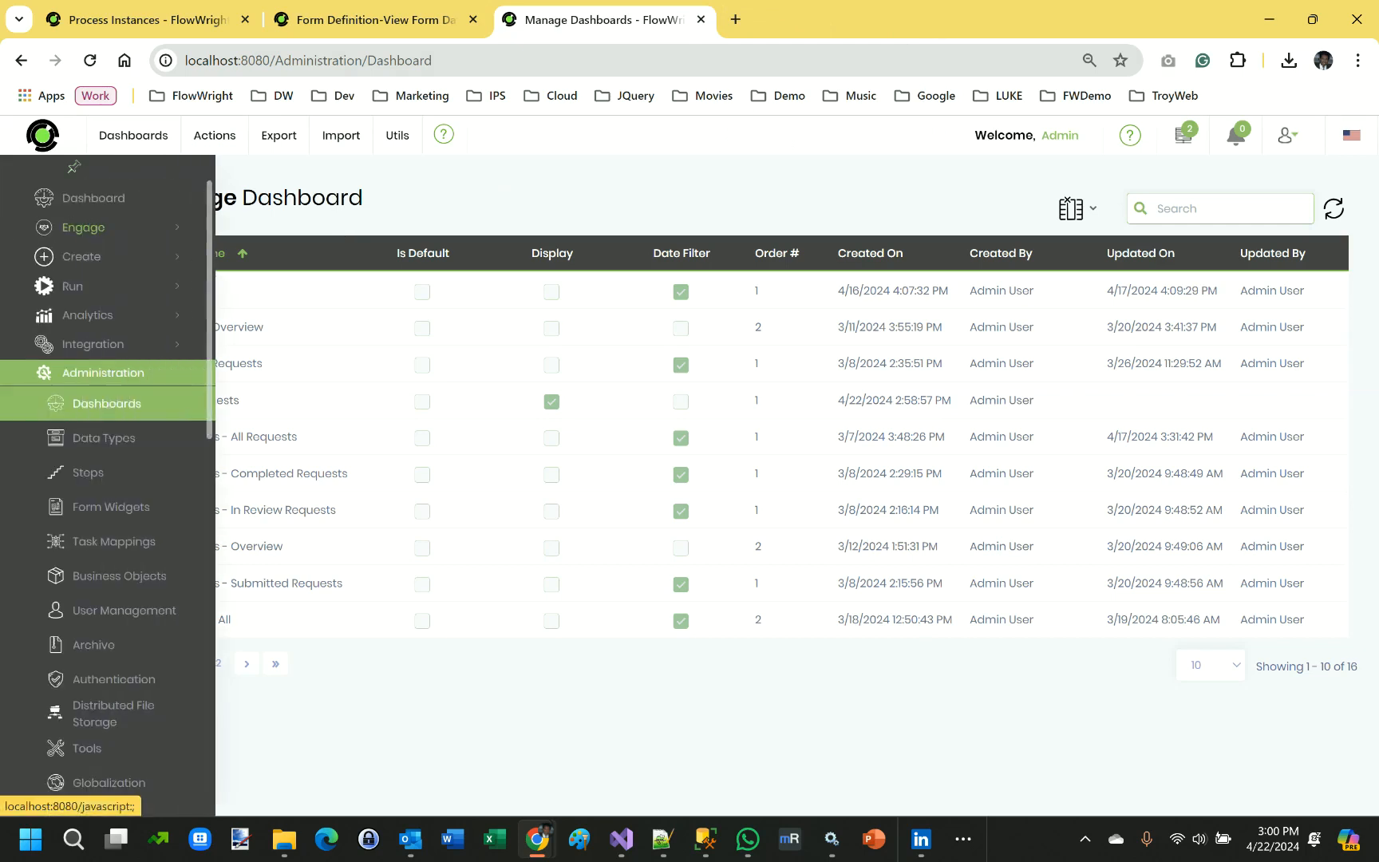
left_click(101, 256)
left_click(119, 430)
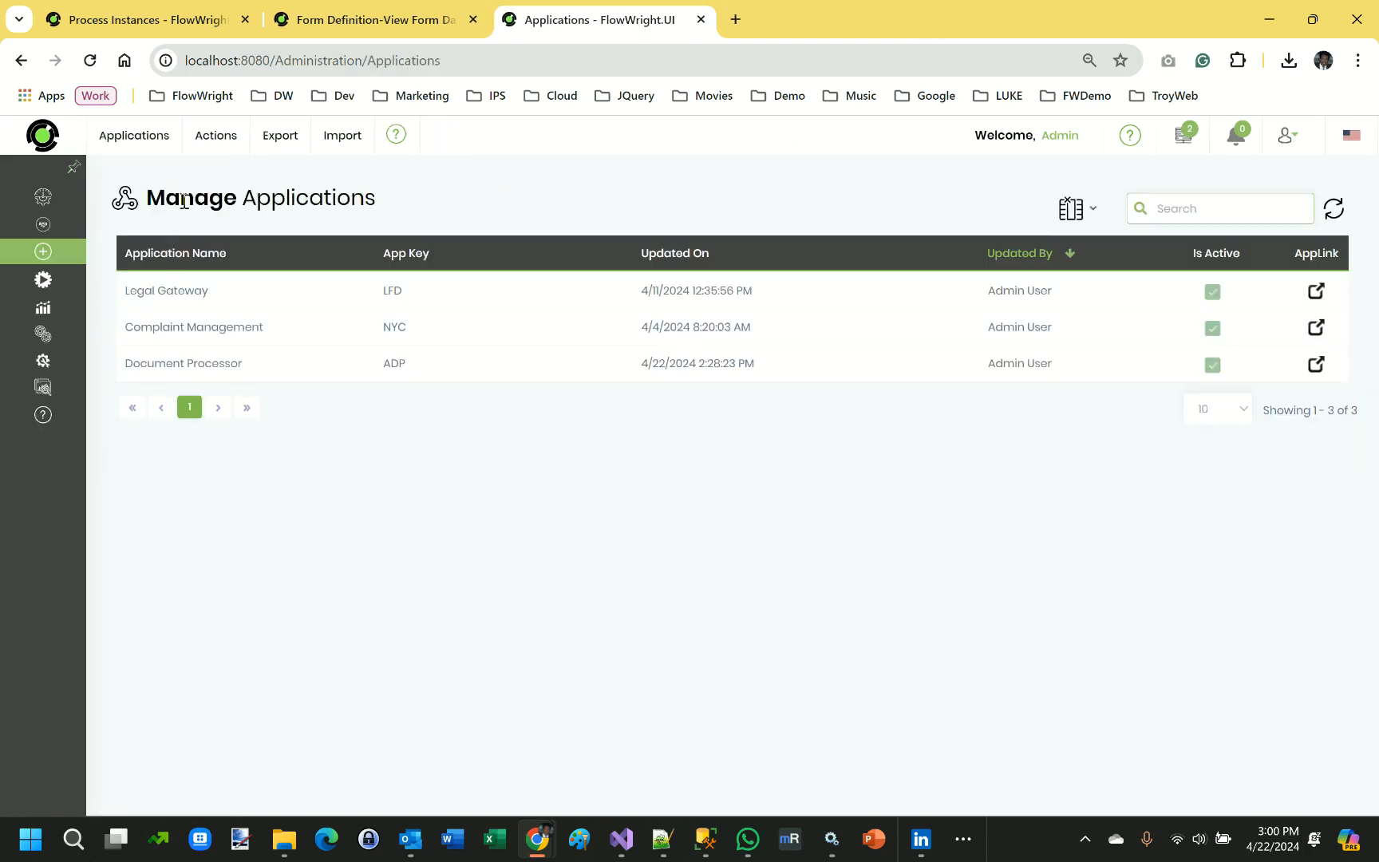
- Create an application named "Equipment Ordering" with key EQP and authorization role All Users, and open it in the application designer
left_click(215, 134)
left_click(245, 185)
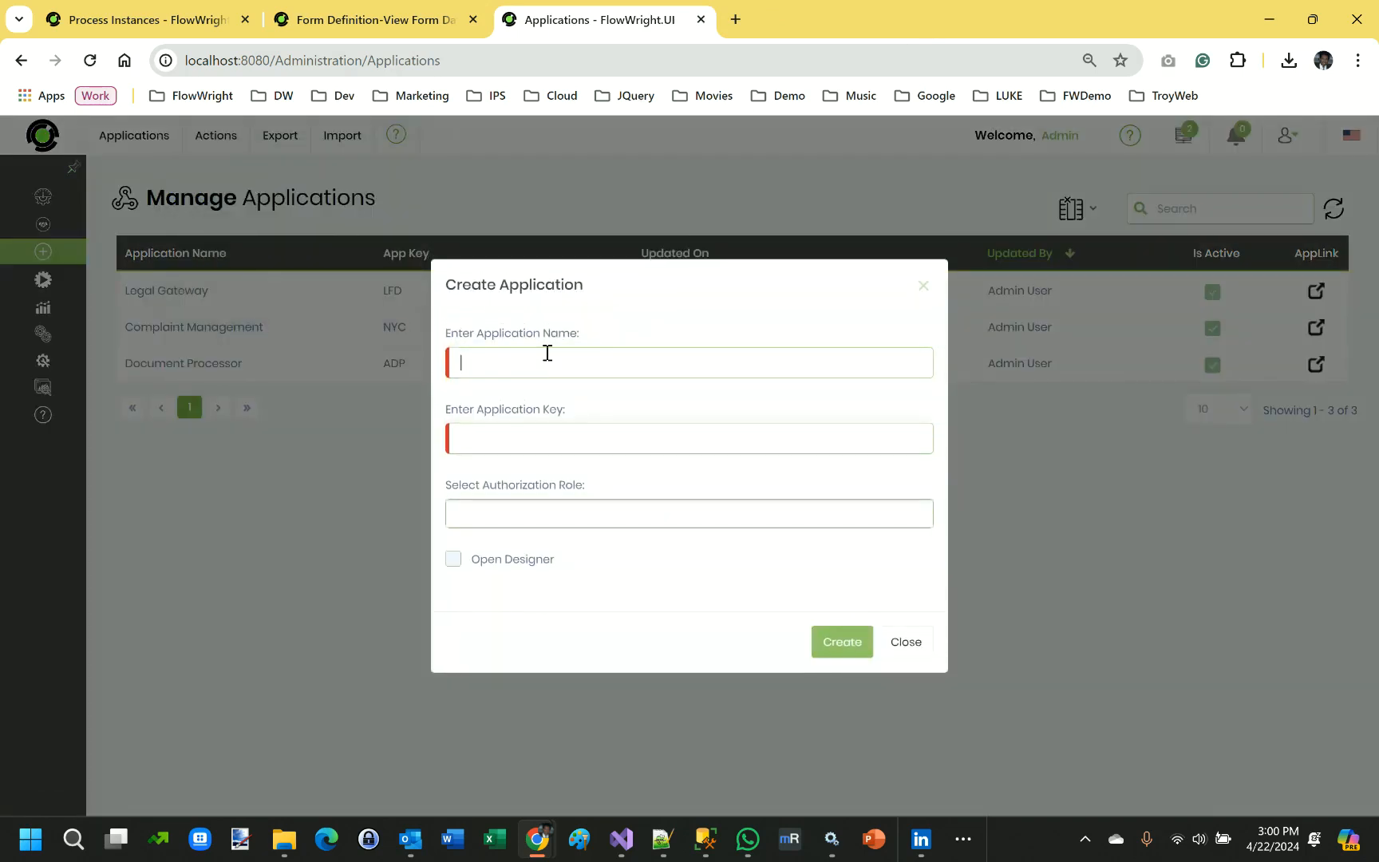
left_click(548, 354)
type("Equipment Ordering")
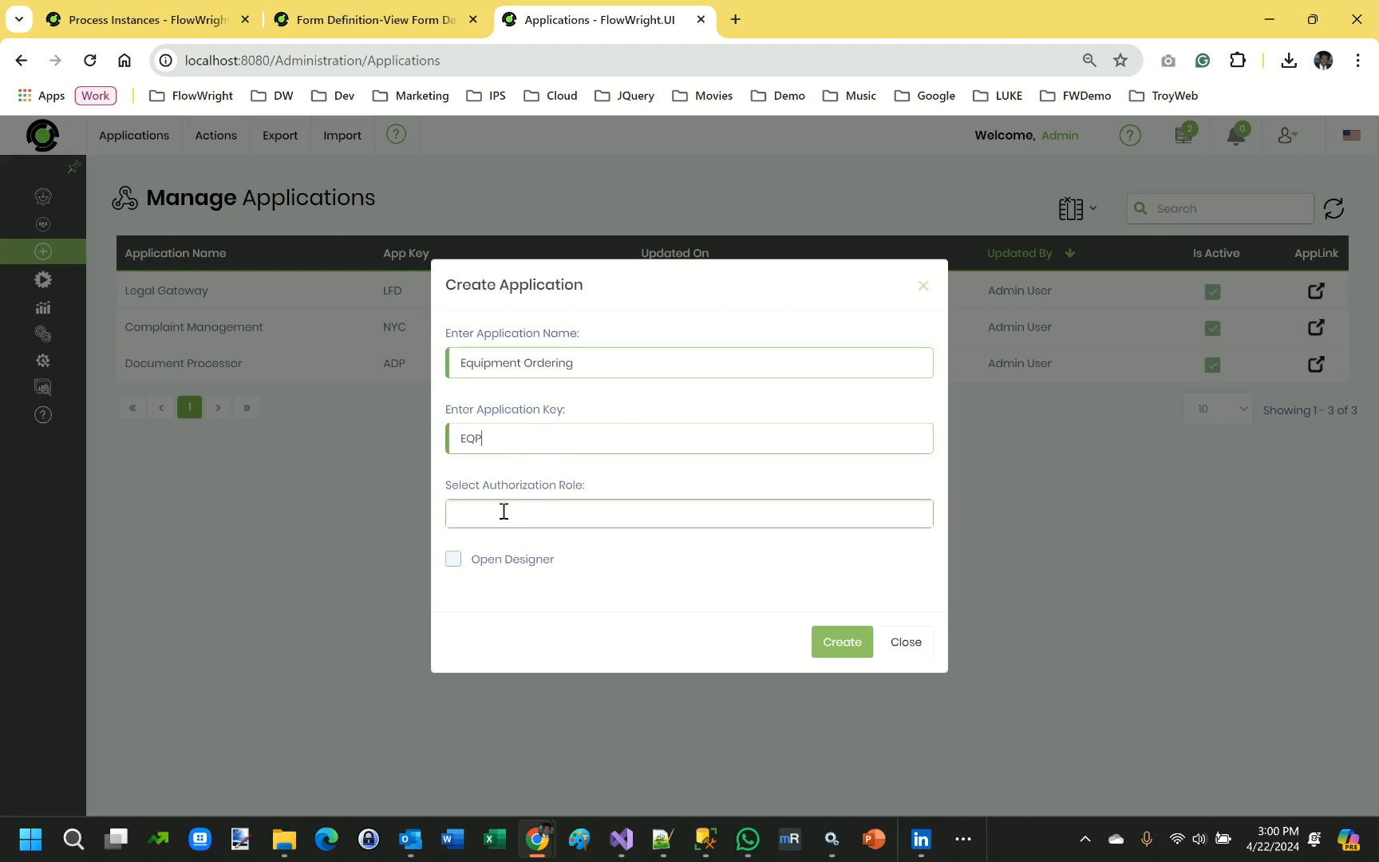
left_click(503, 512)
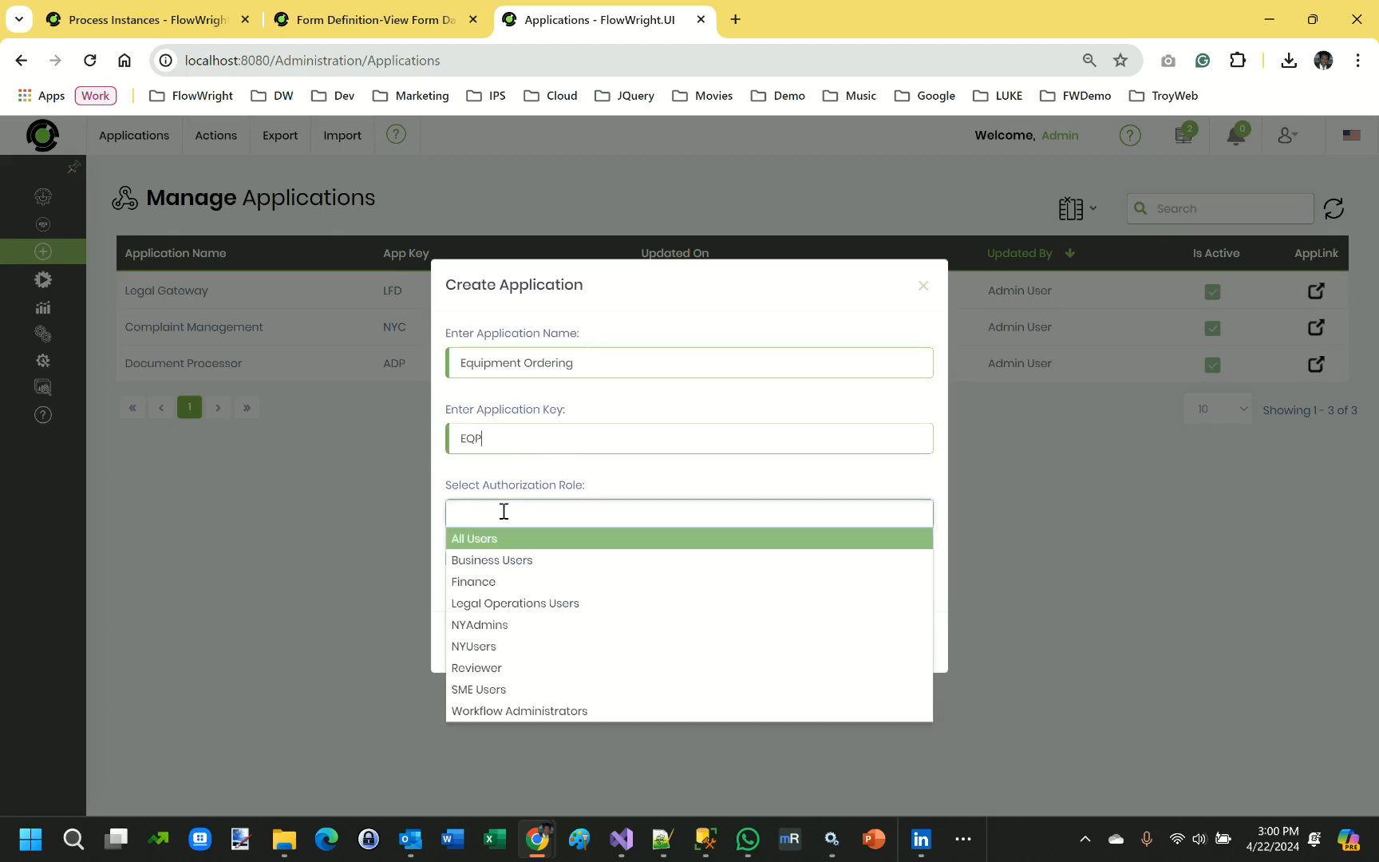
left_click(468, 539)
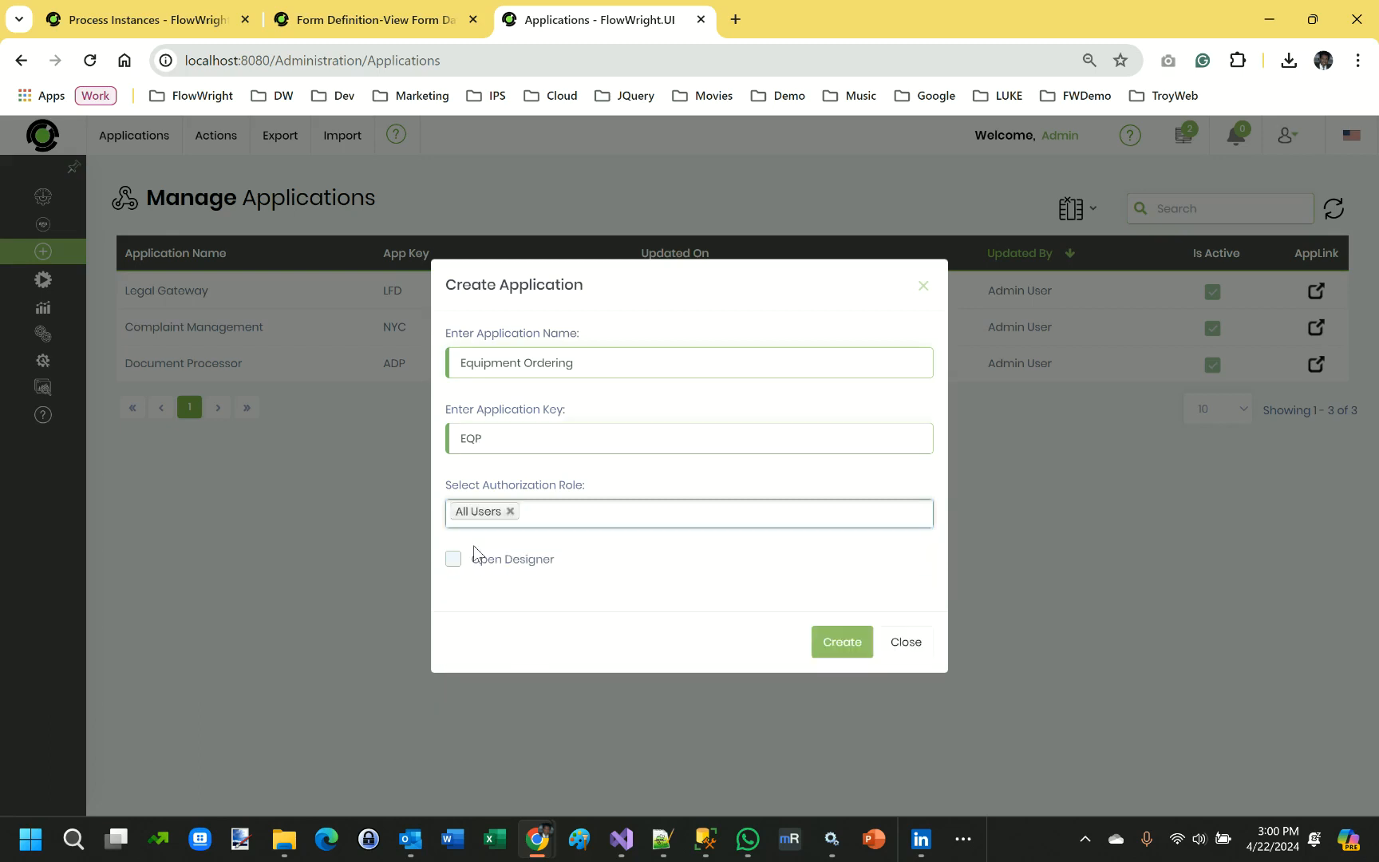
left_click(854, 643)
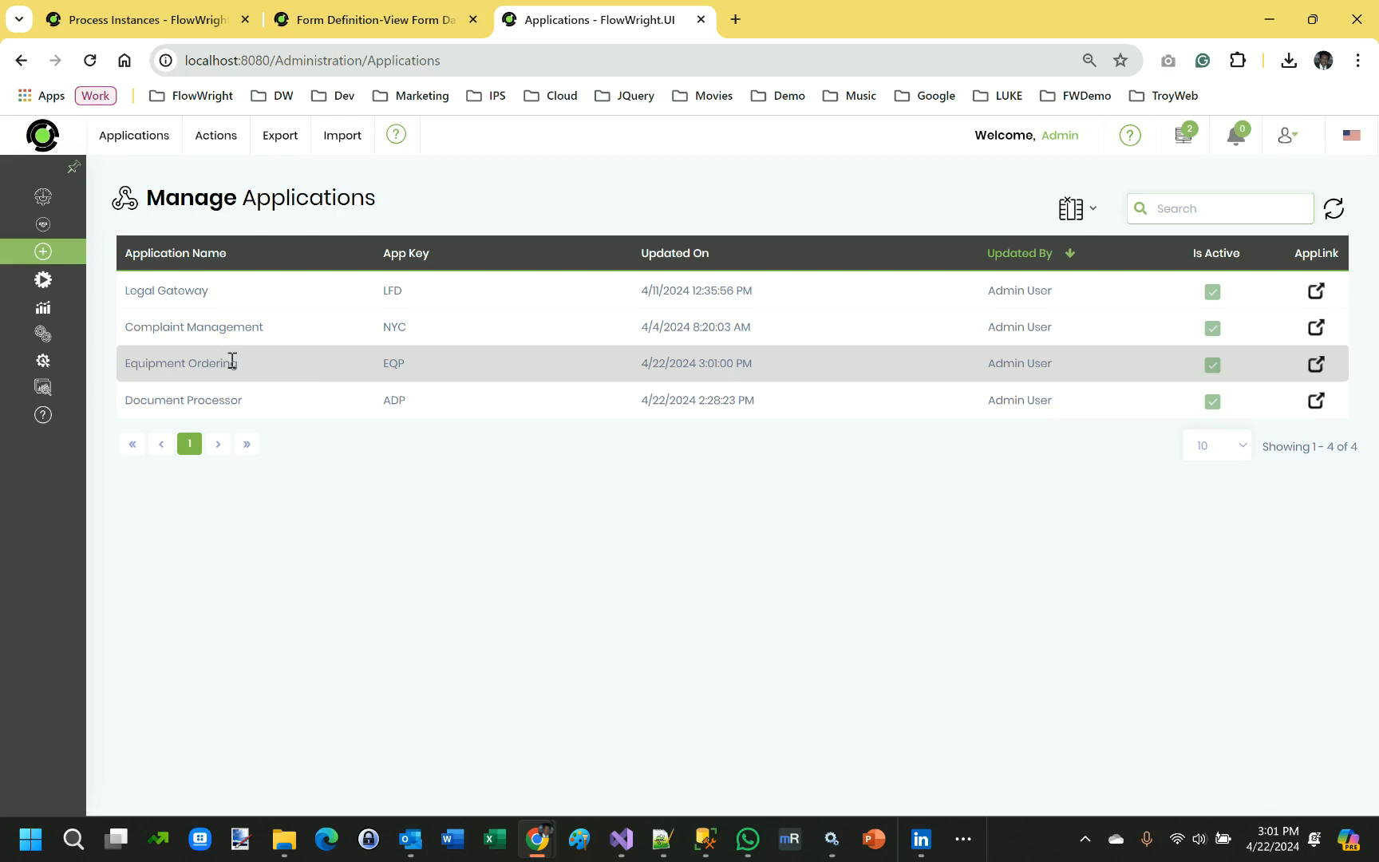
mouse_move(202, 139)
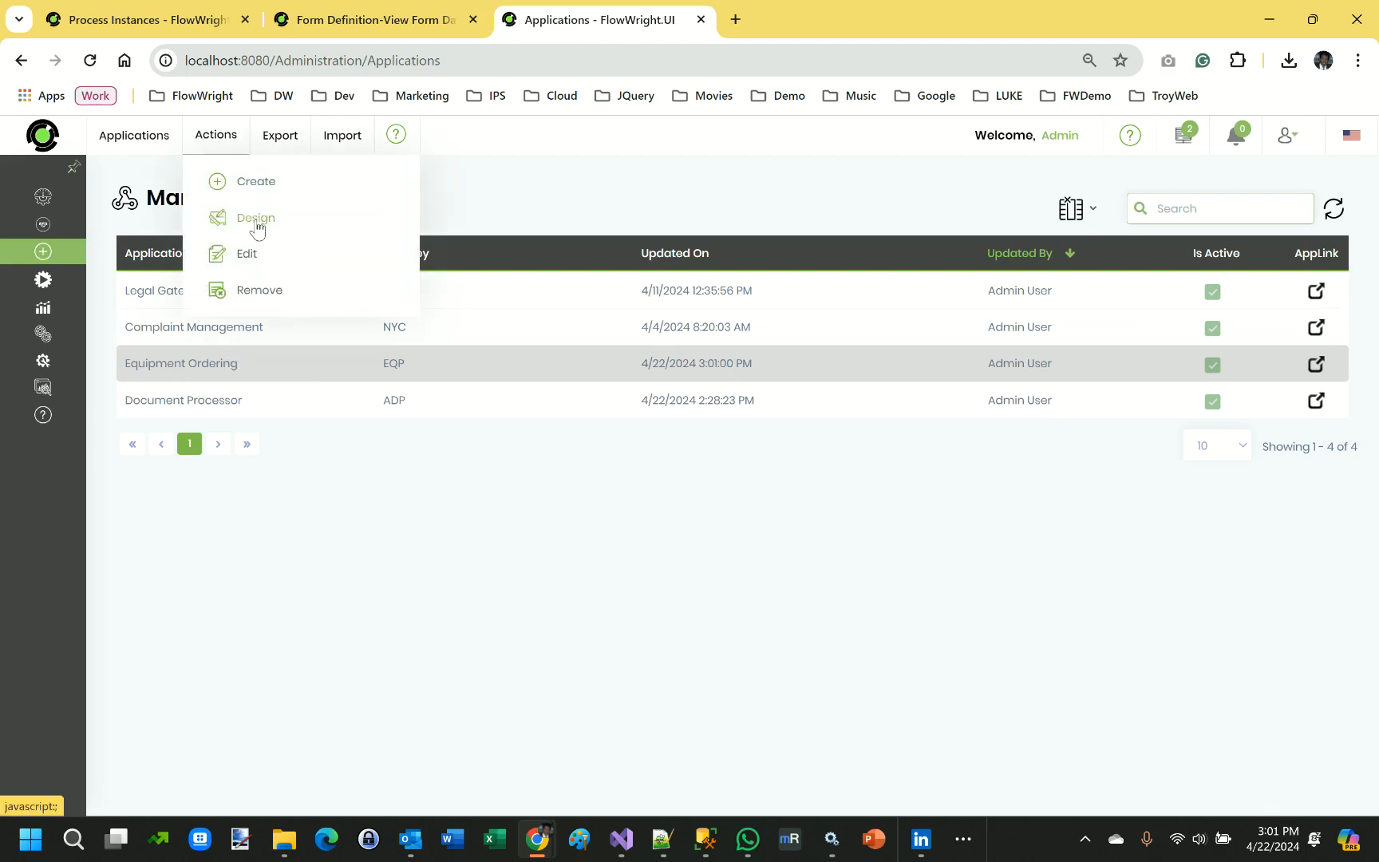
left_click(255, 218)
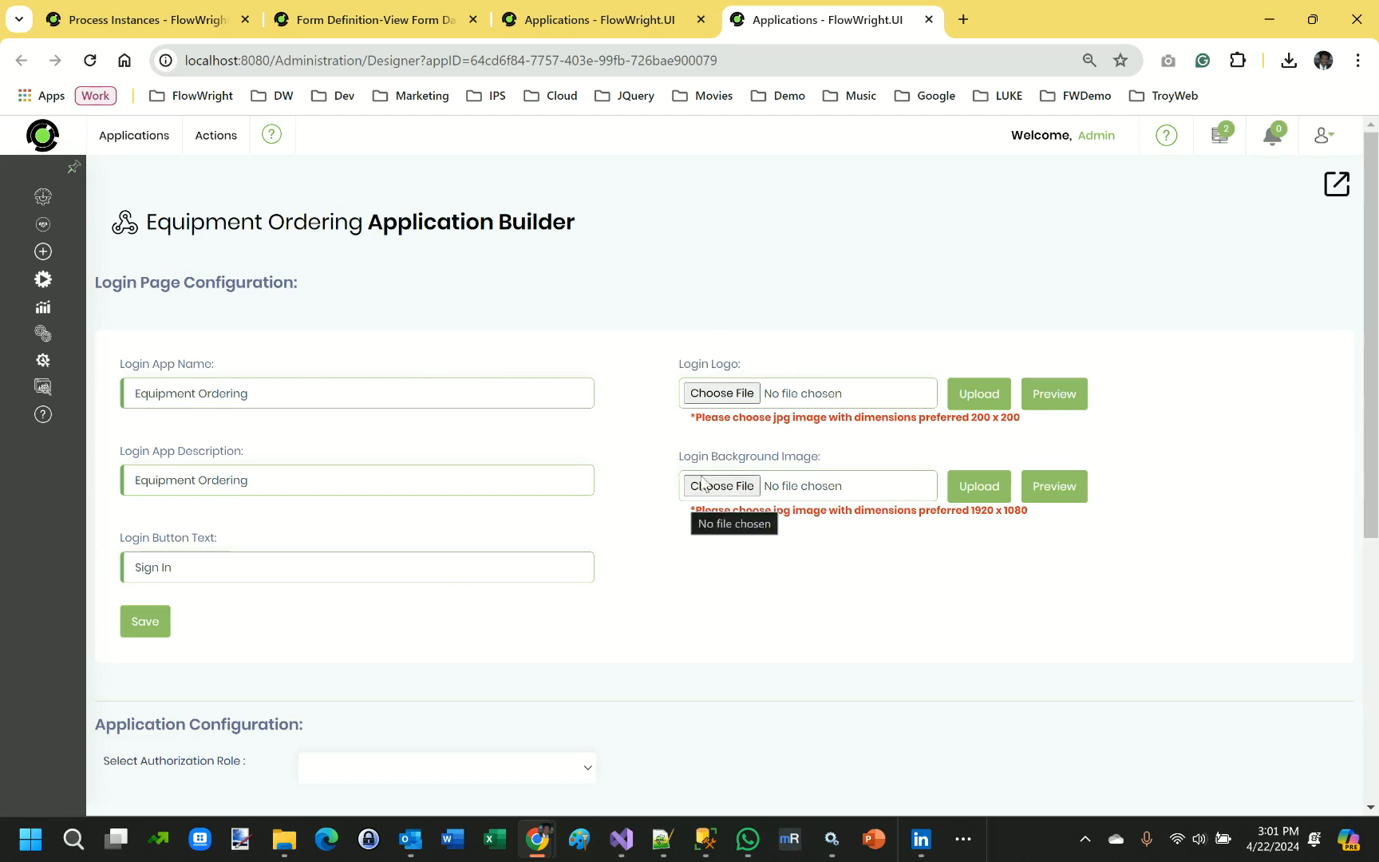
- Search Google Images for "equipment icon" in a new browser tab
left_click(963, 19)
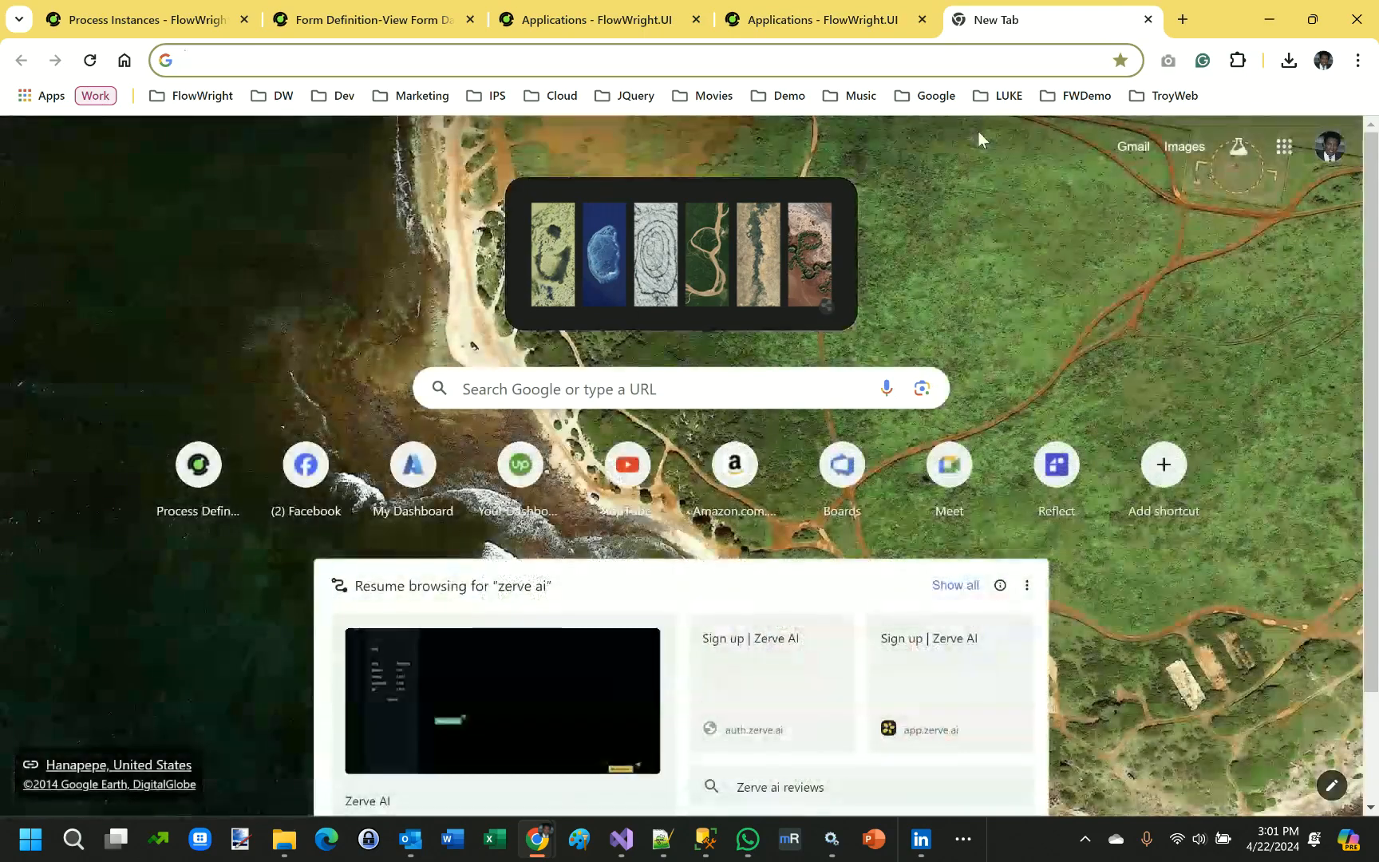
type("ima")
key("Return")
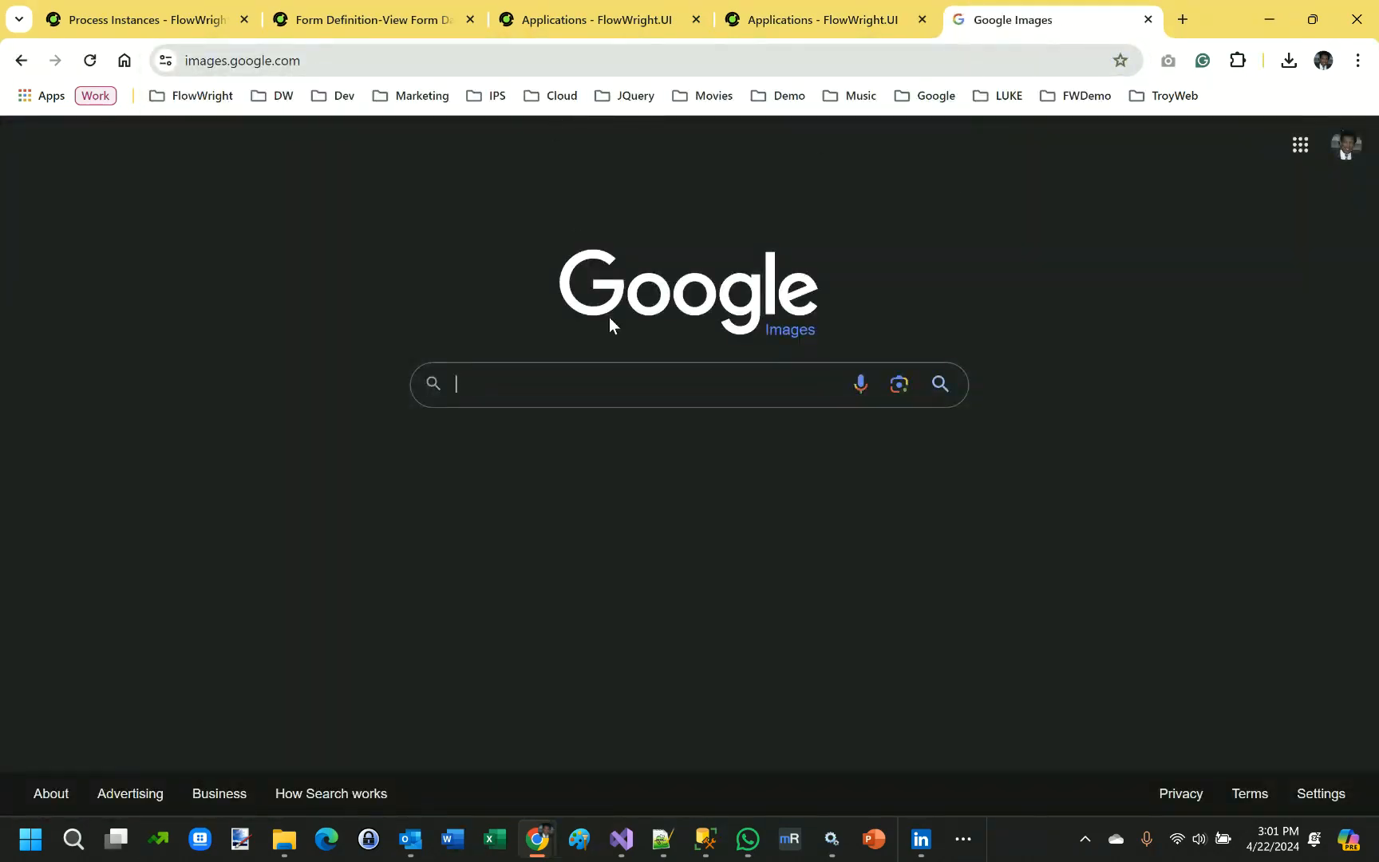
type("iq")
key("BackSpace")
key("BackSpace")
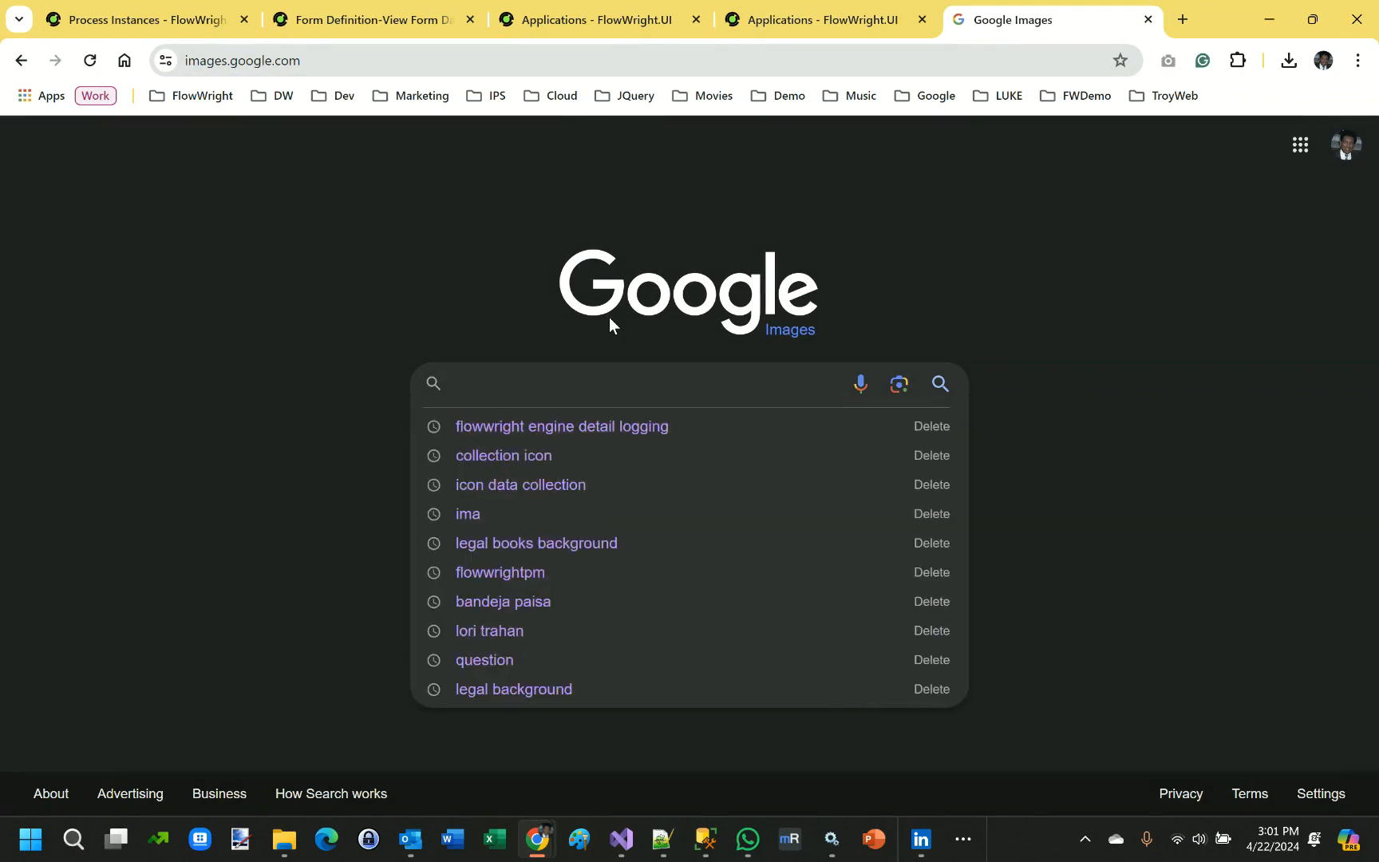
type("equipment icon")
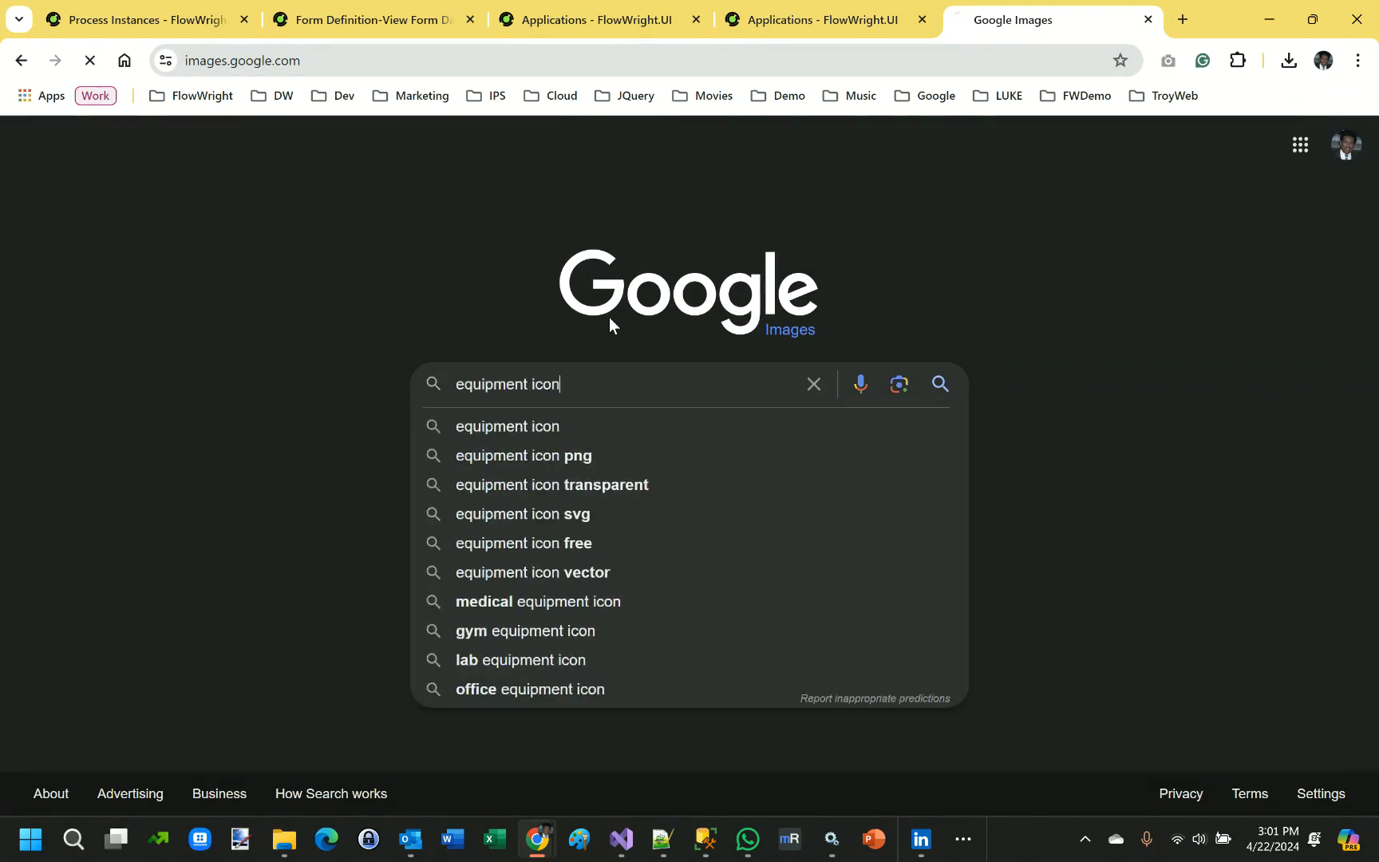
key("Return")
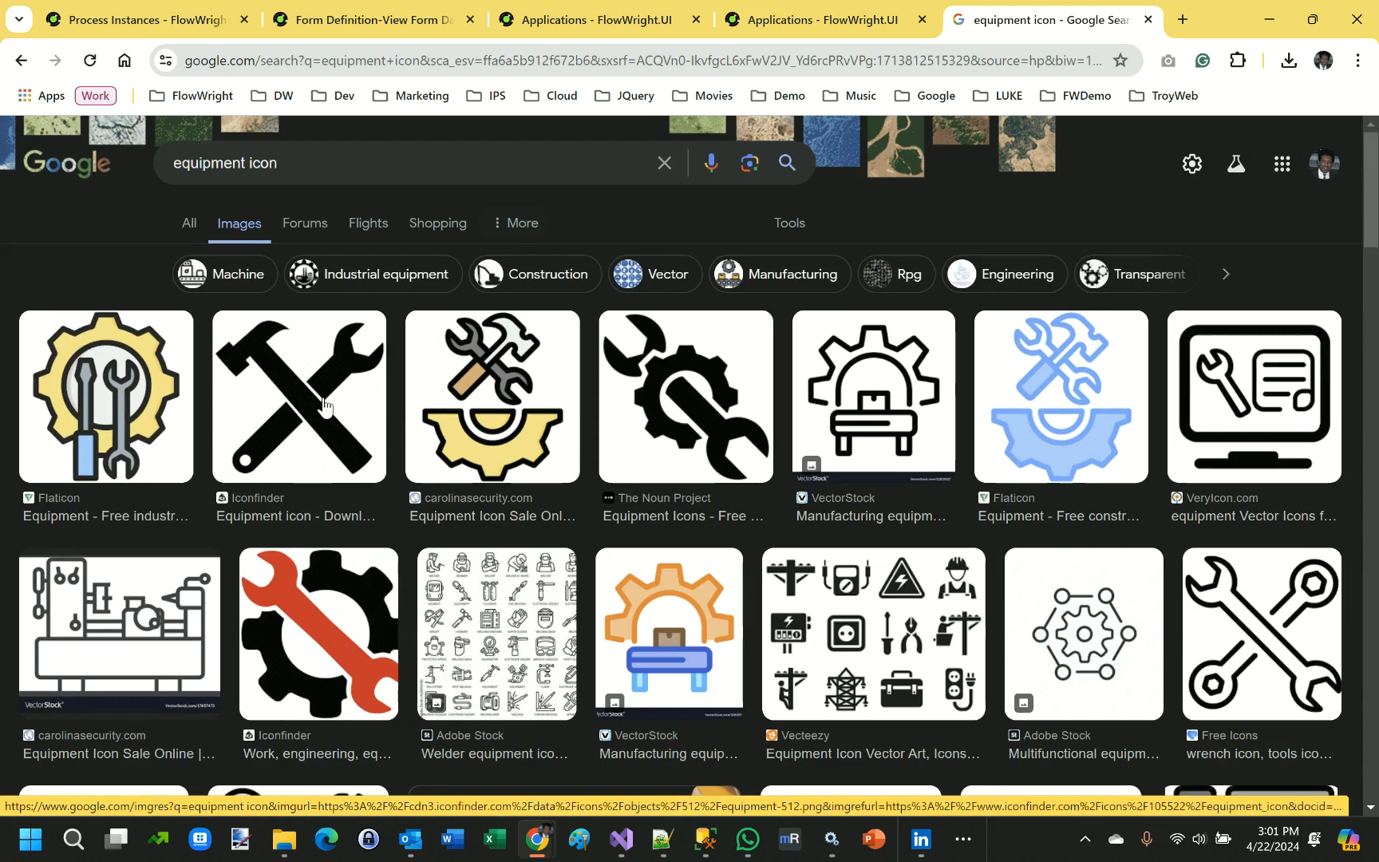
- Enlarge the yellow gear icon with screwdriver and wrench, and capture a screen snip of the whole image
key("super+shift+s")
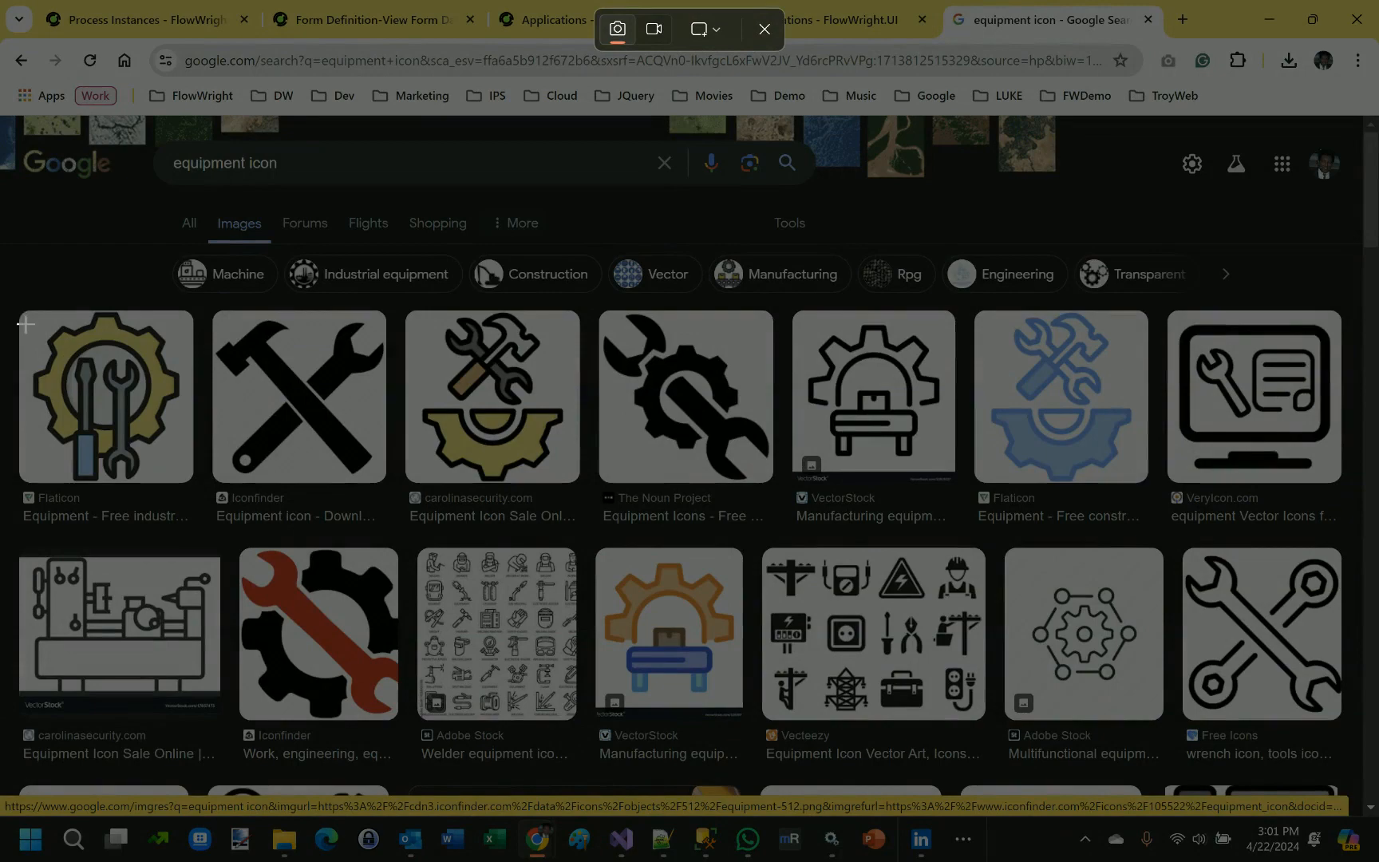
left_click_drag(22, 315, 103, 359)
left_click(104, 381)
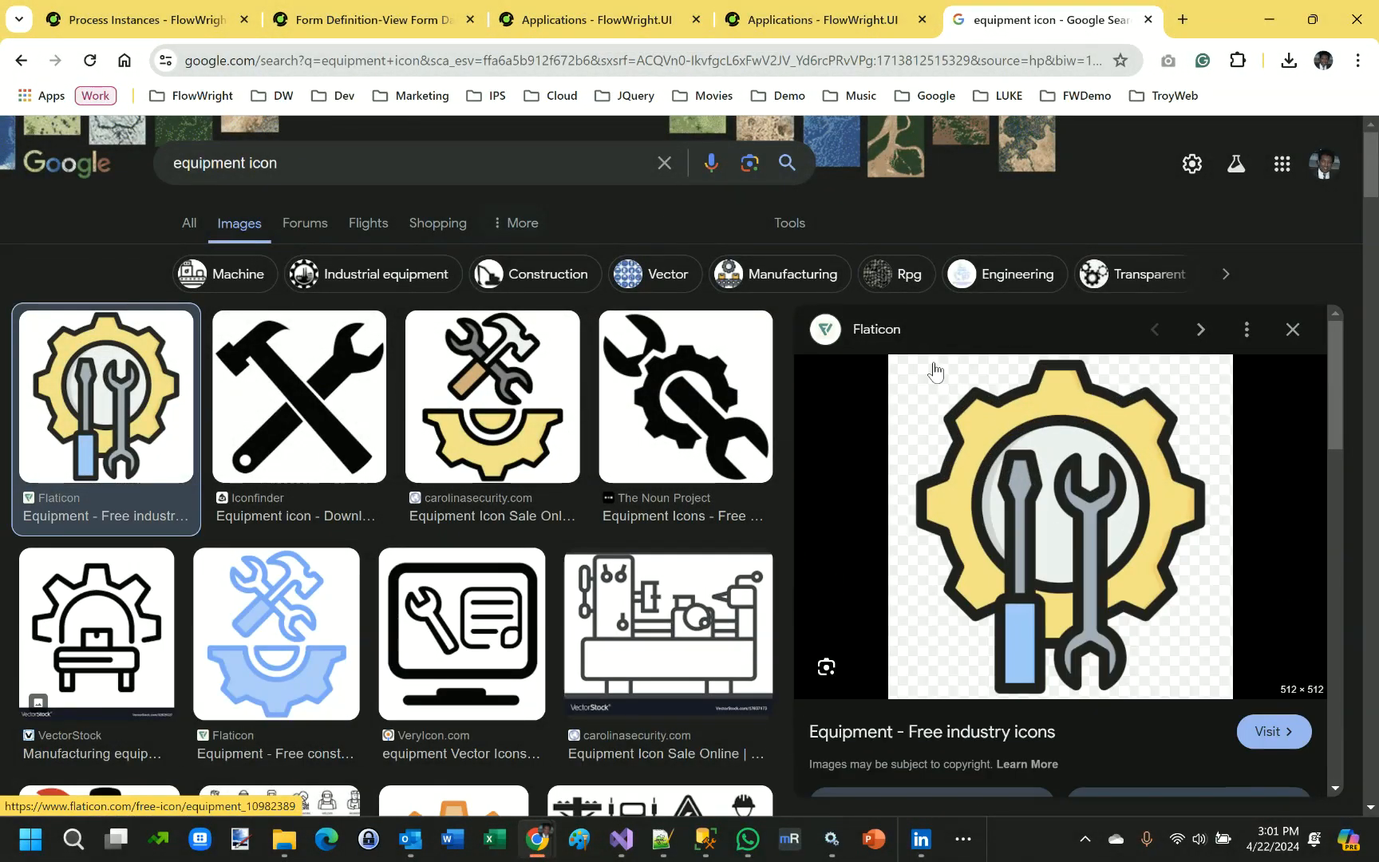
key("super+shift+s")
left_click_drag(890, 352, 1231, 695)
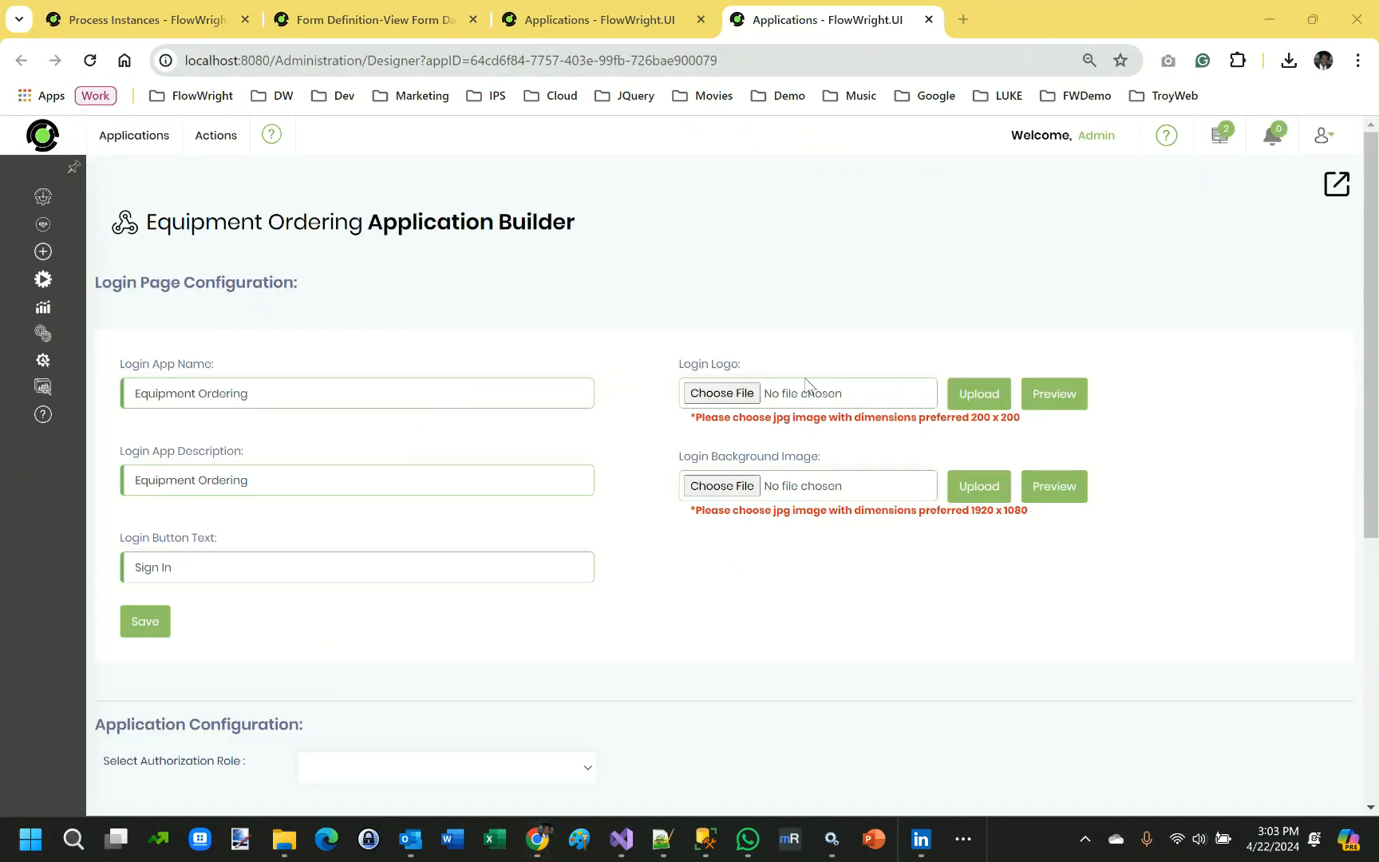
- Upload EquipLogo.png from the Desktop as the Equipment Ordering login logo and preview the uploaded image
left_click(738, 393)
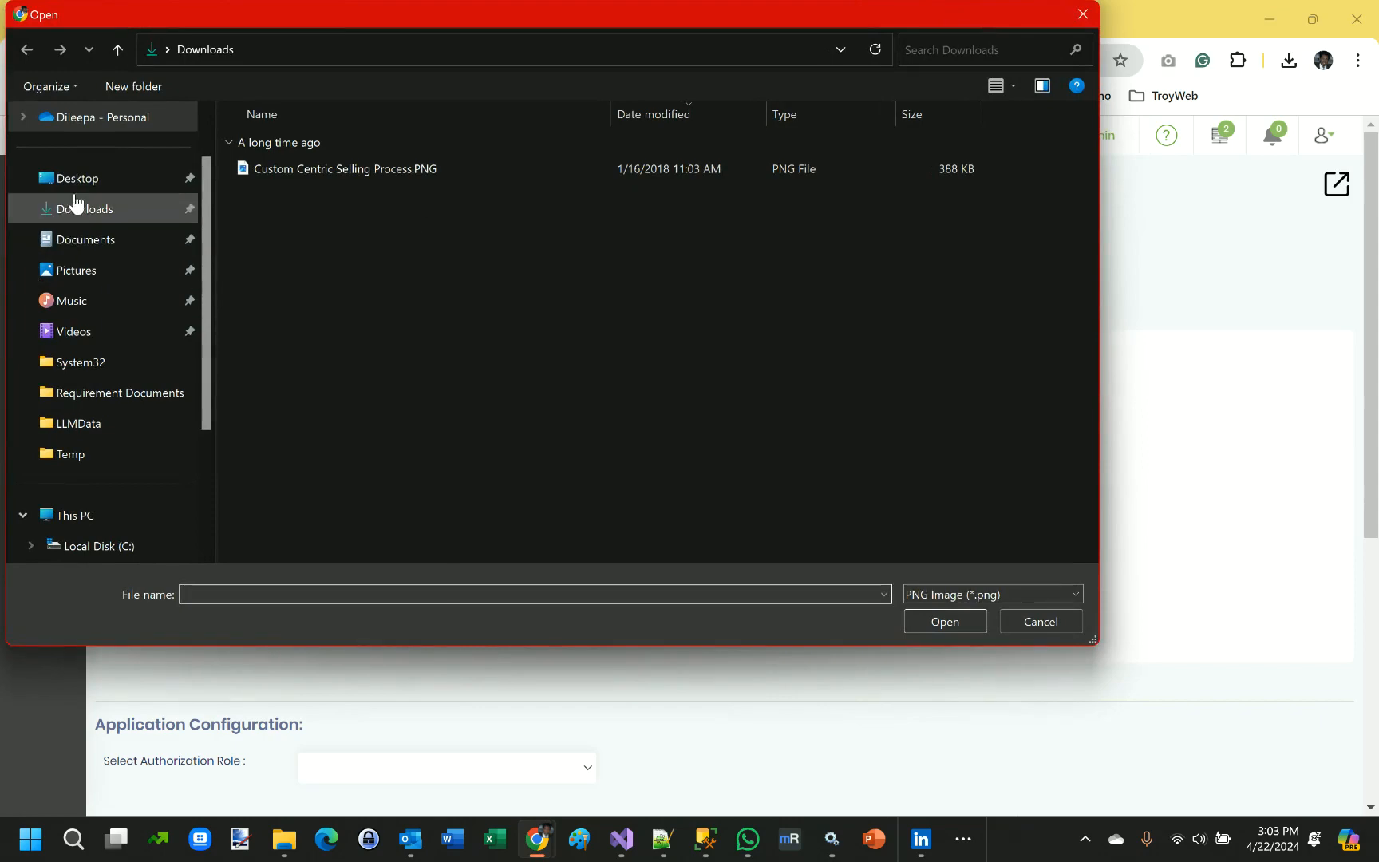
left_click(104, 185)
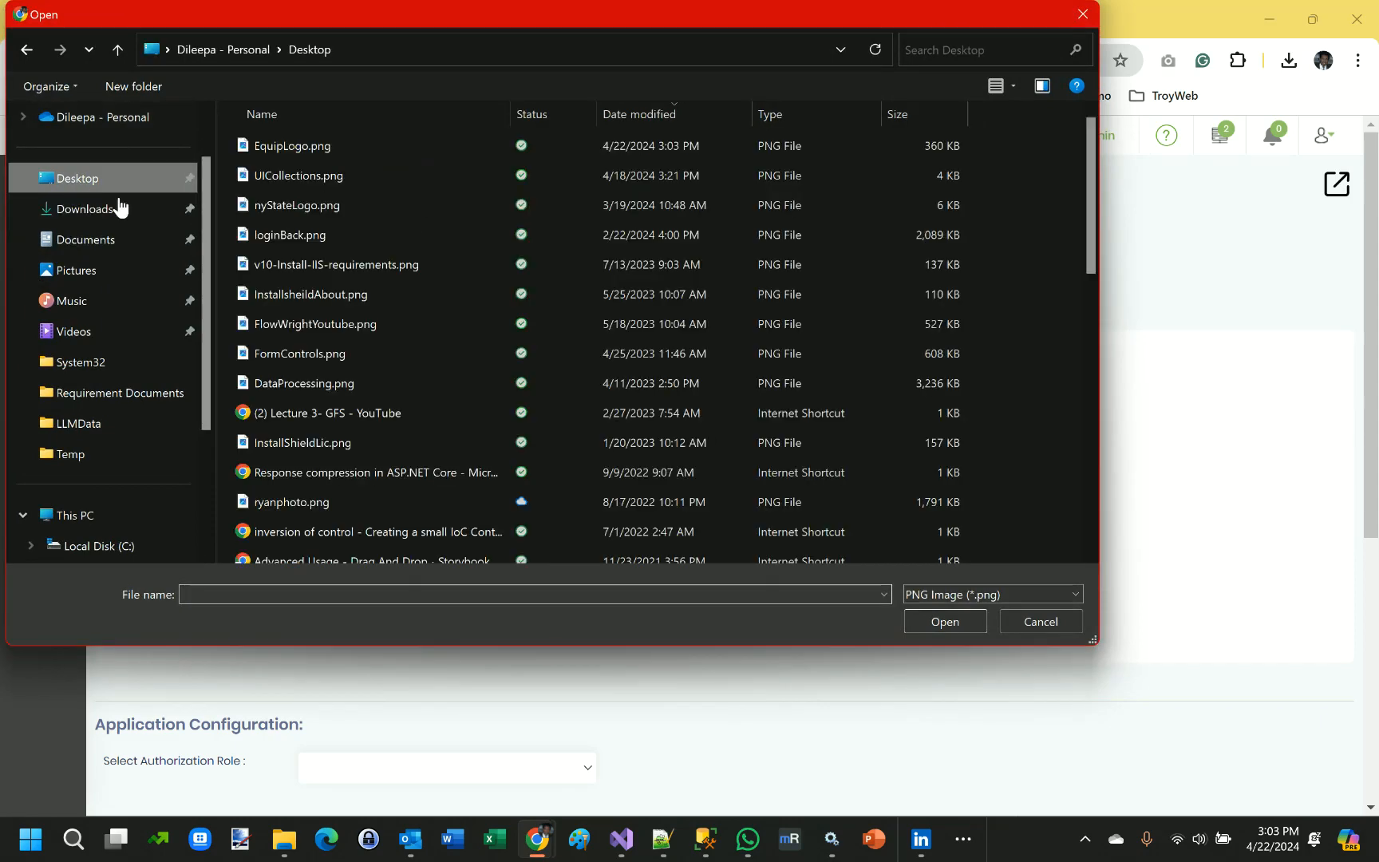
left_click(276, 152)
double_click(276, 152)
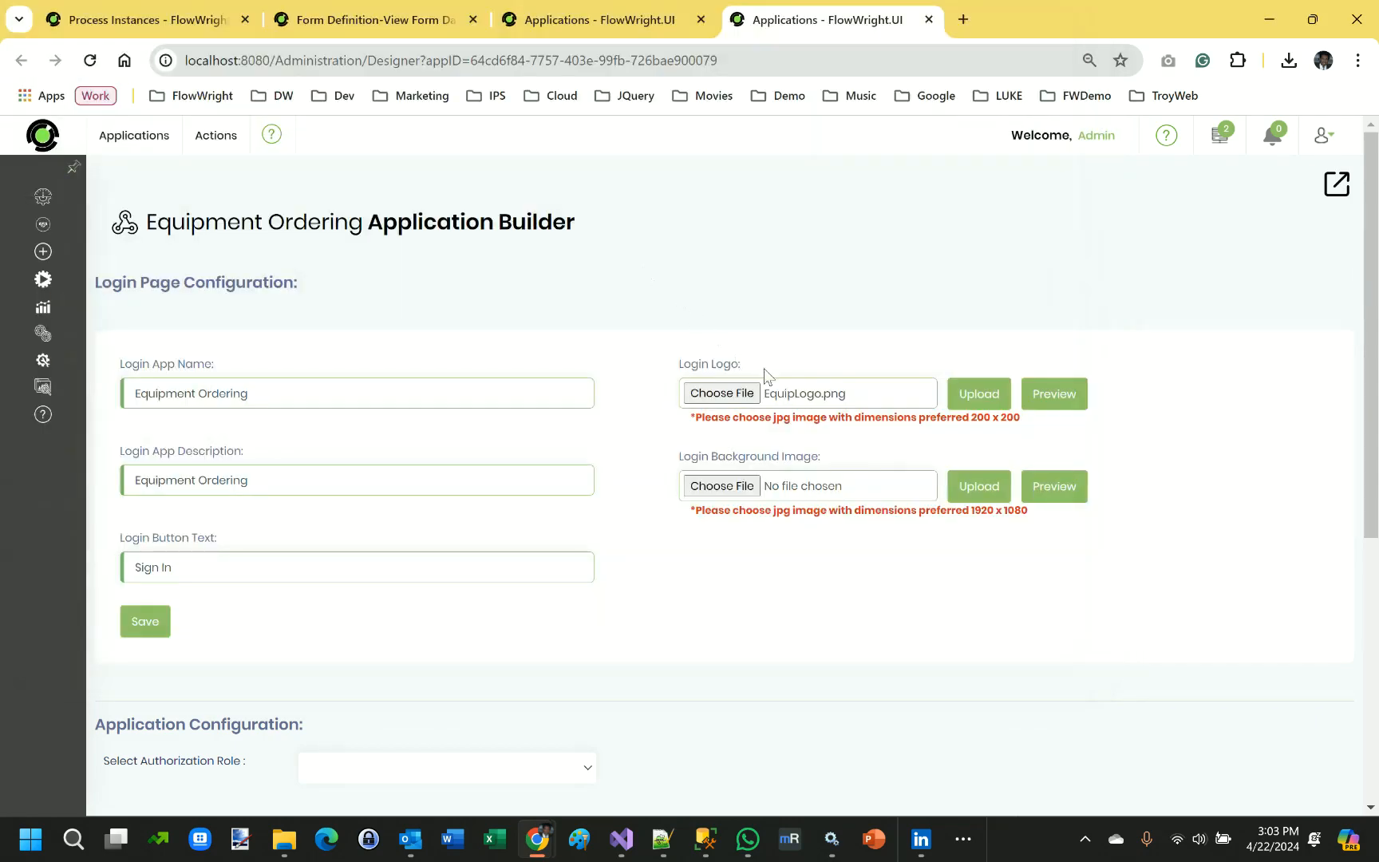
left_click(969, 401)
left_click(1066, 393)
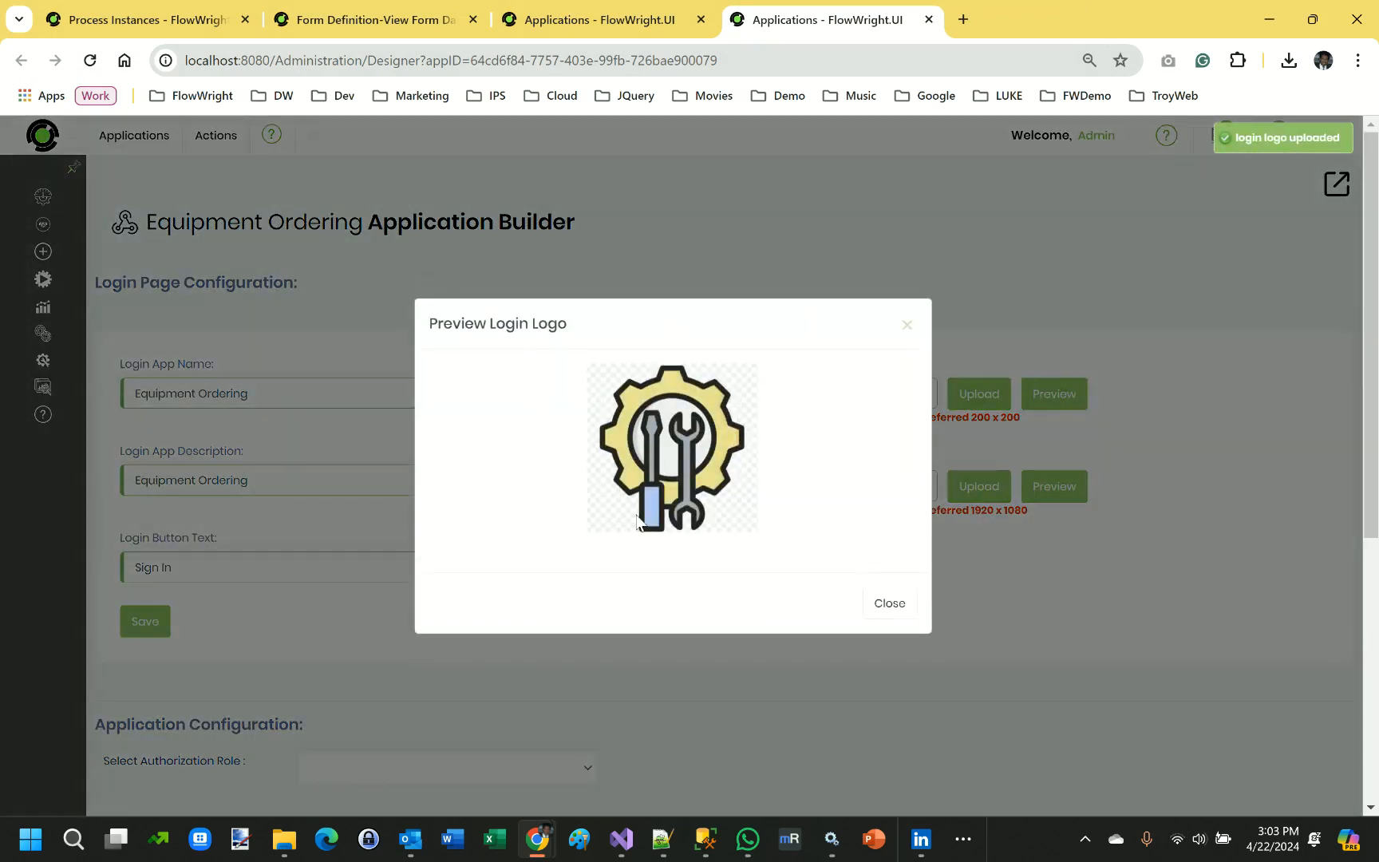
left_click(894, 607)
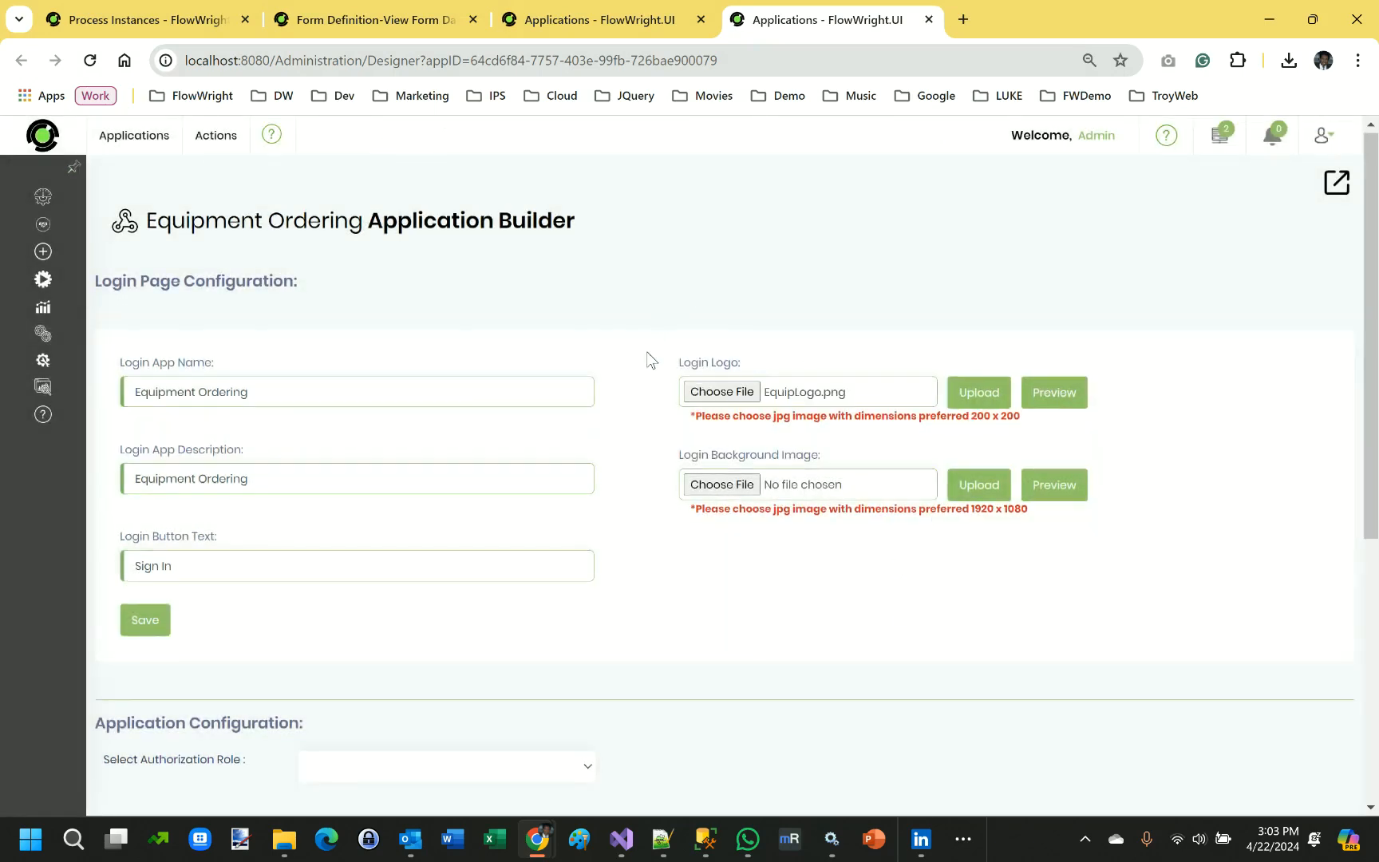
scroll(648, 356, "down", 5)
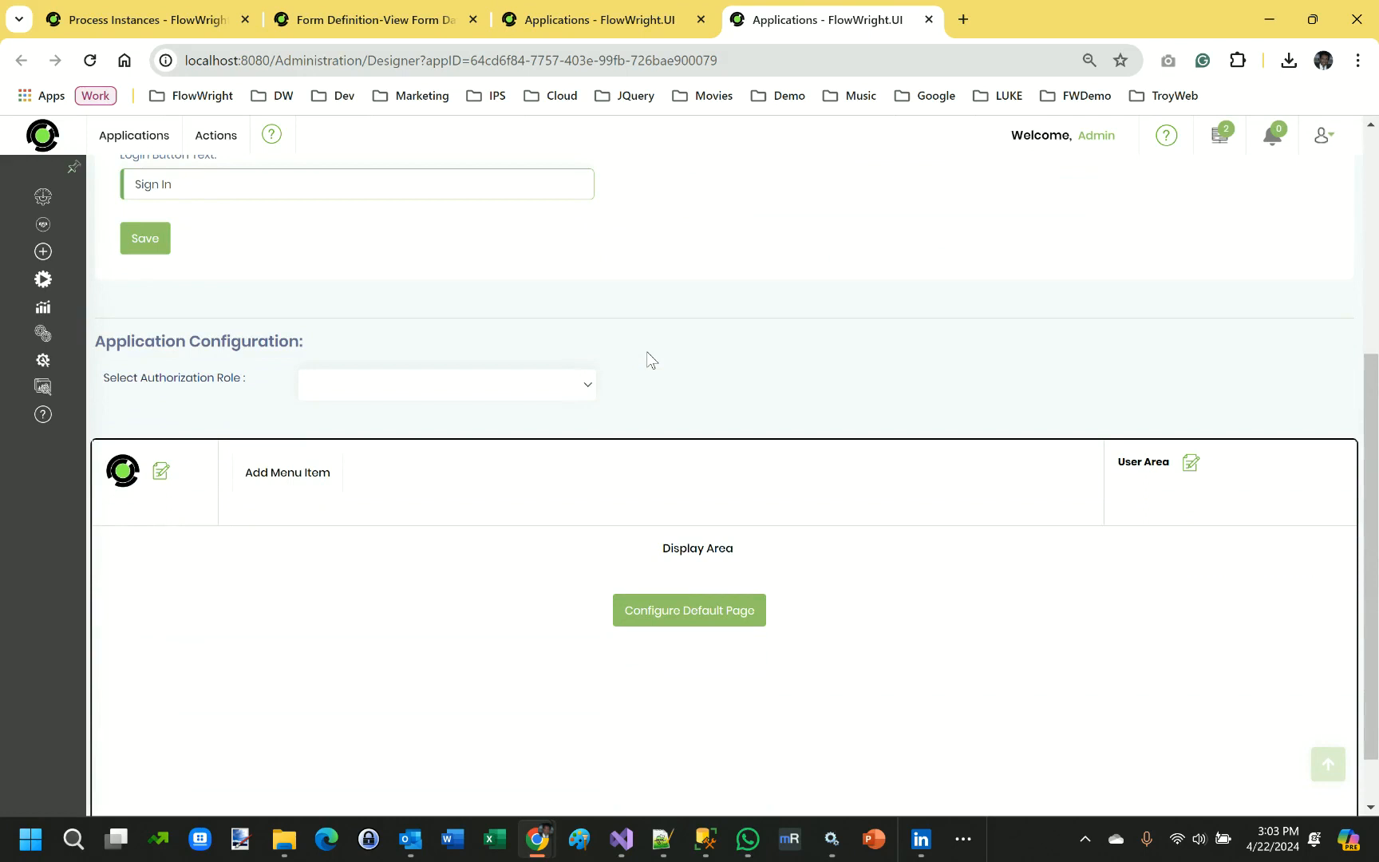
- Upload EquipLogo.png as the header logo in the Equipment Ordering application layout
scroll(648, 356, "down", 1)
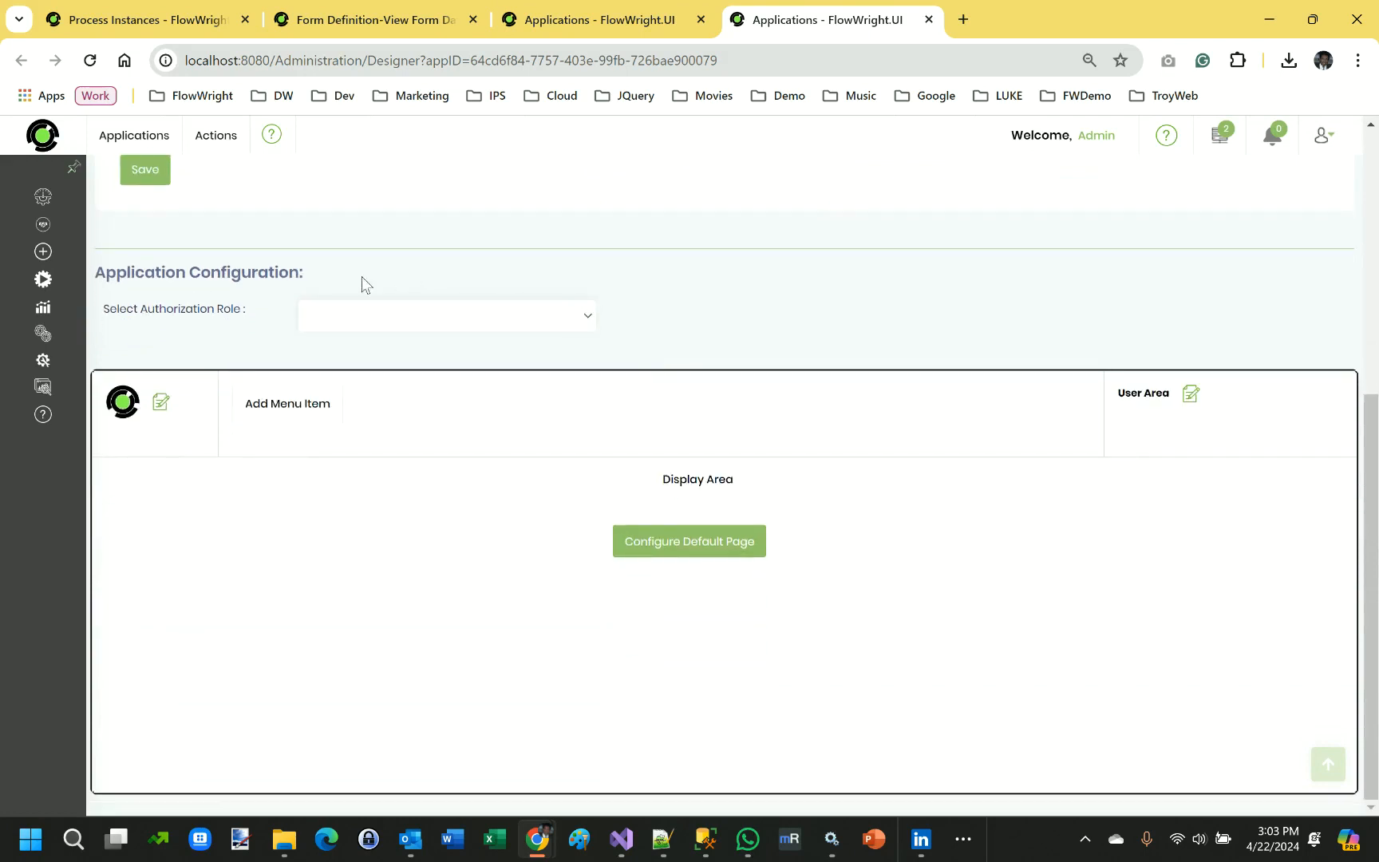
left_click(159, 405)
left_click(466, 453)
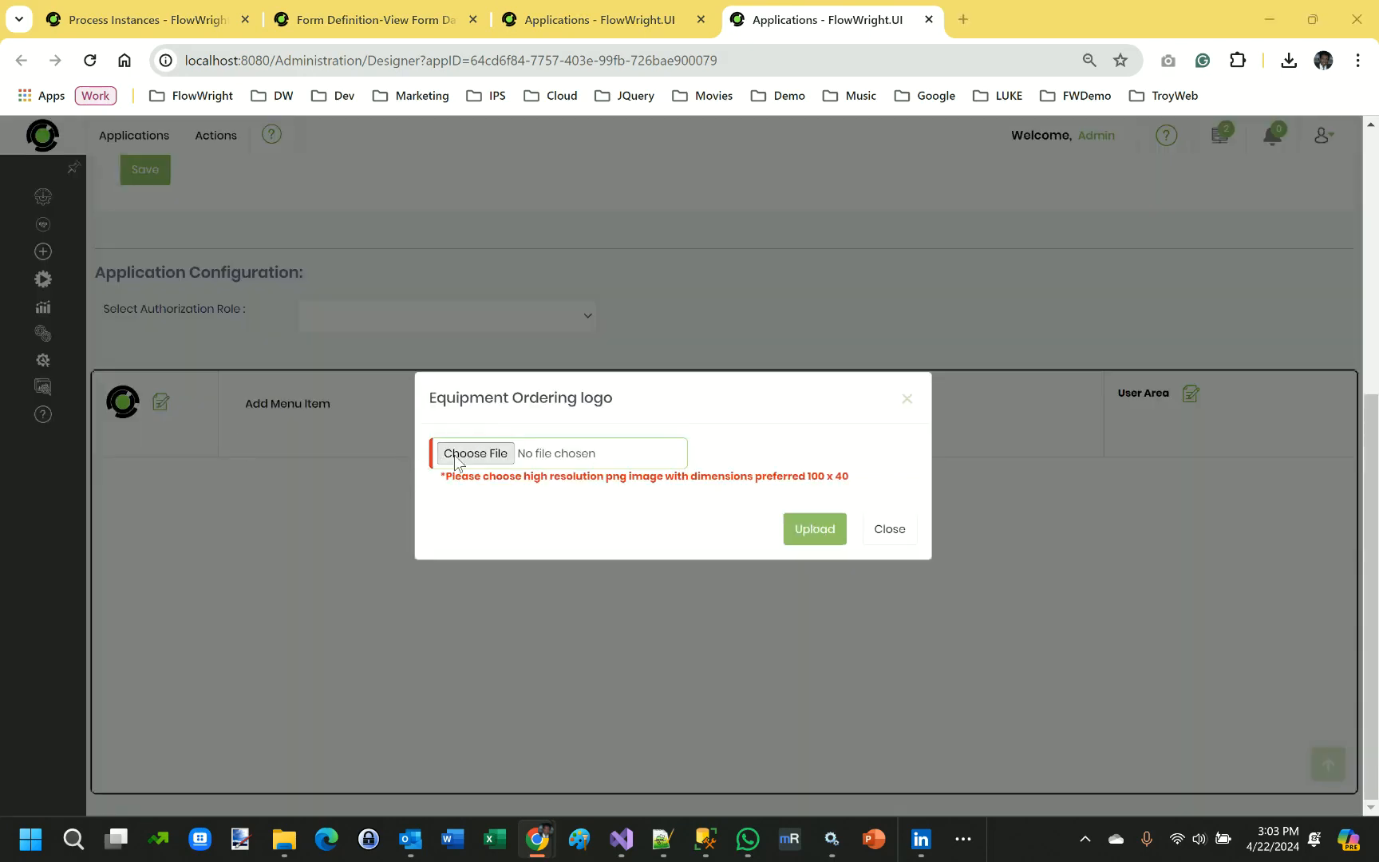
double_click(289, 147)
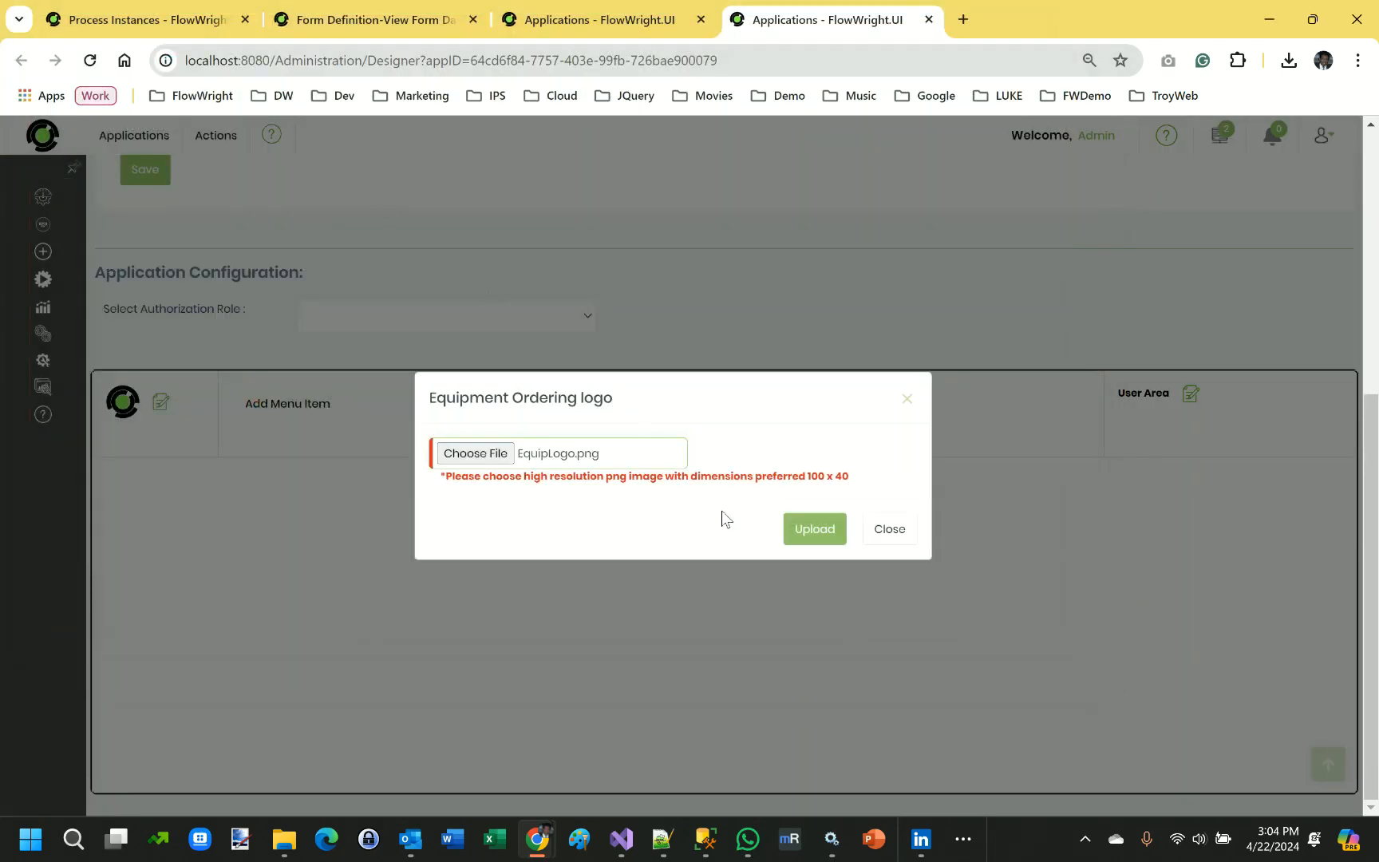
left_click(812, 533)
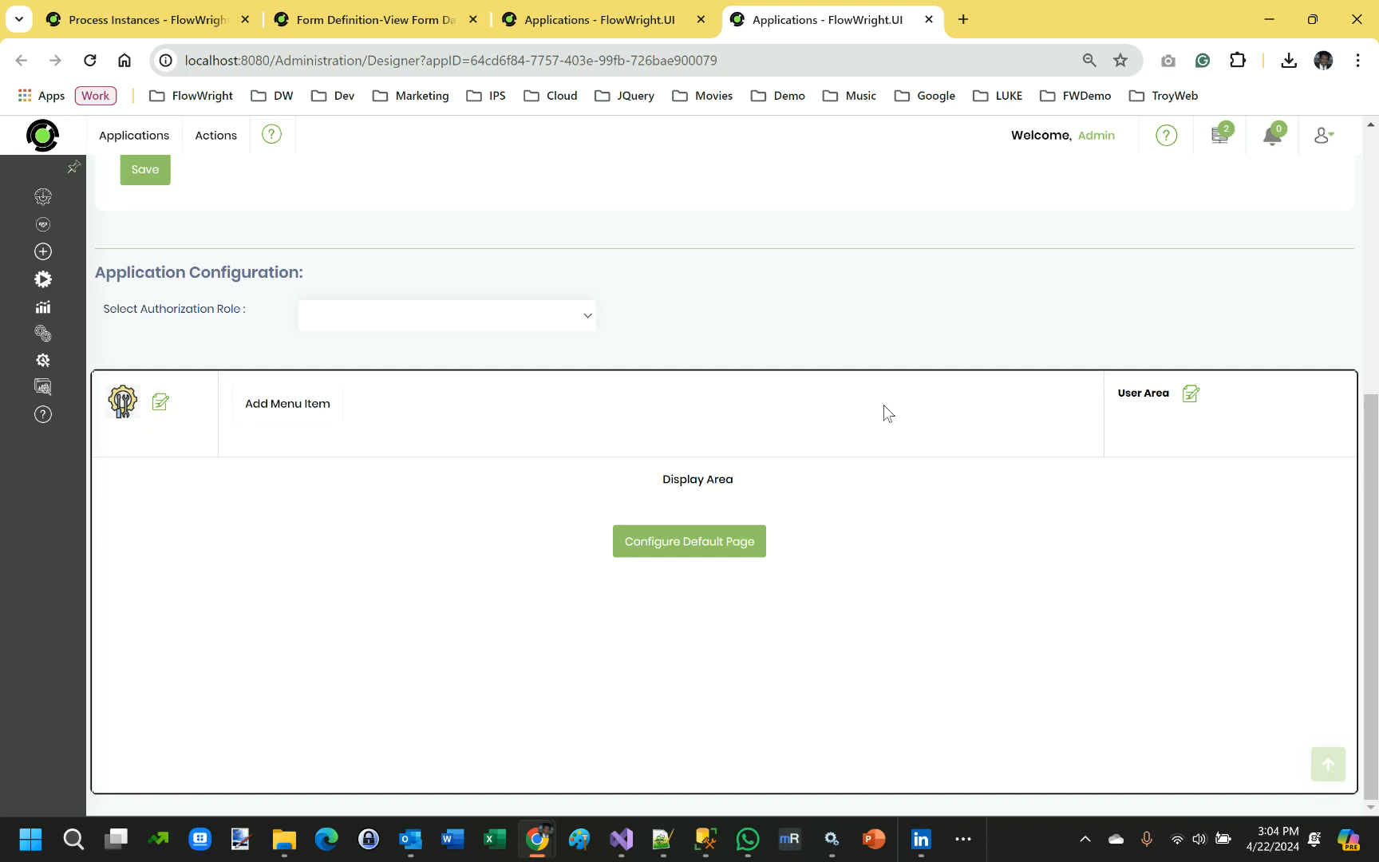
- Configure the user area to display the user full name, open task count, open notification count, About dialog and Logout, and save
left_click(1191, 394)
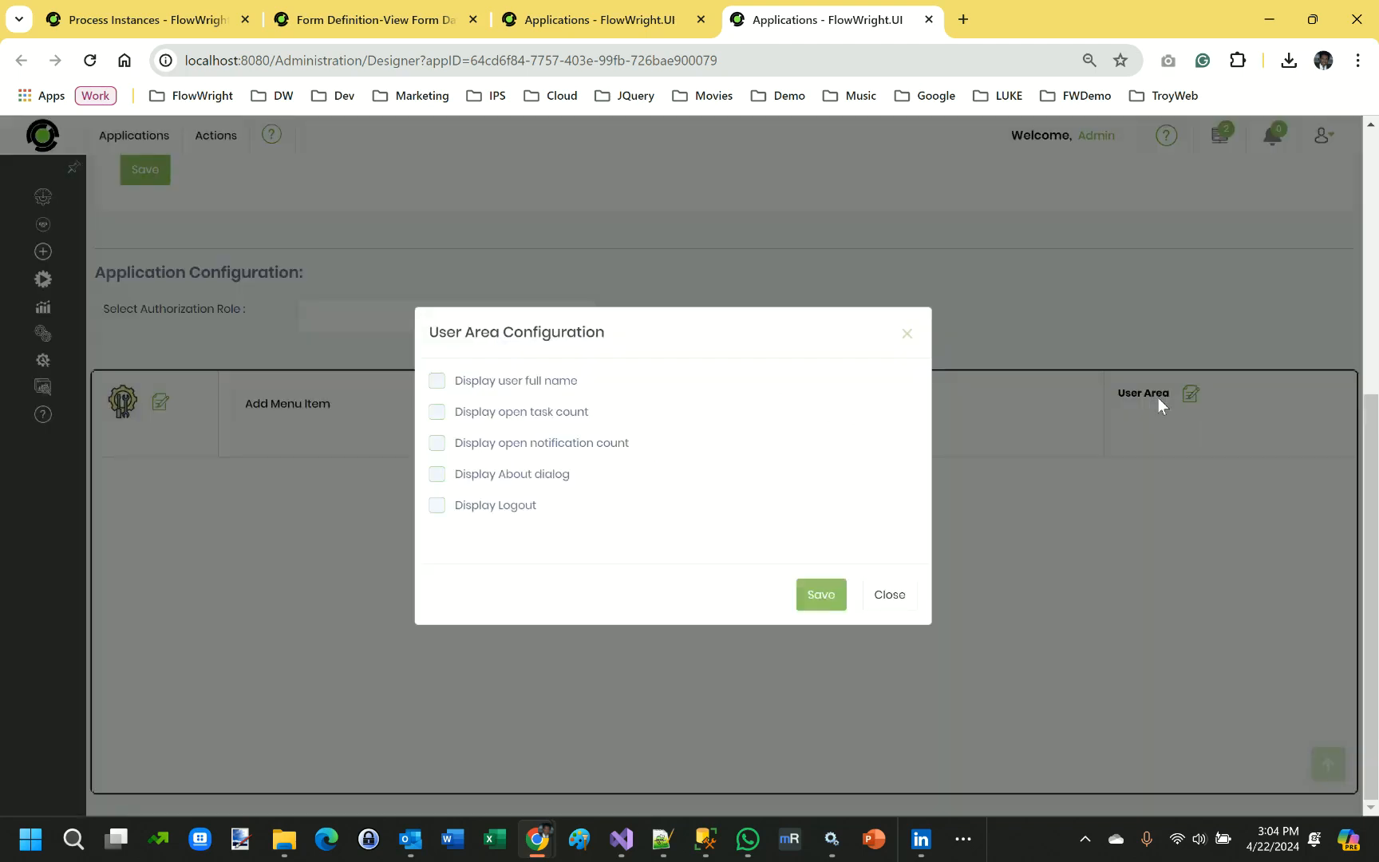
left_click(549, 382)
left_click(536, 421)
left_click(530, 446)
left_click_drag(530, 462, 529, 481)
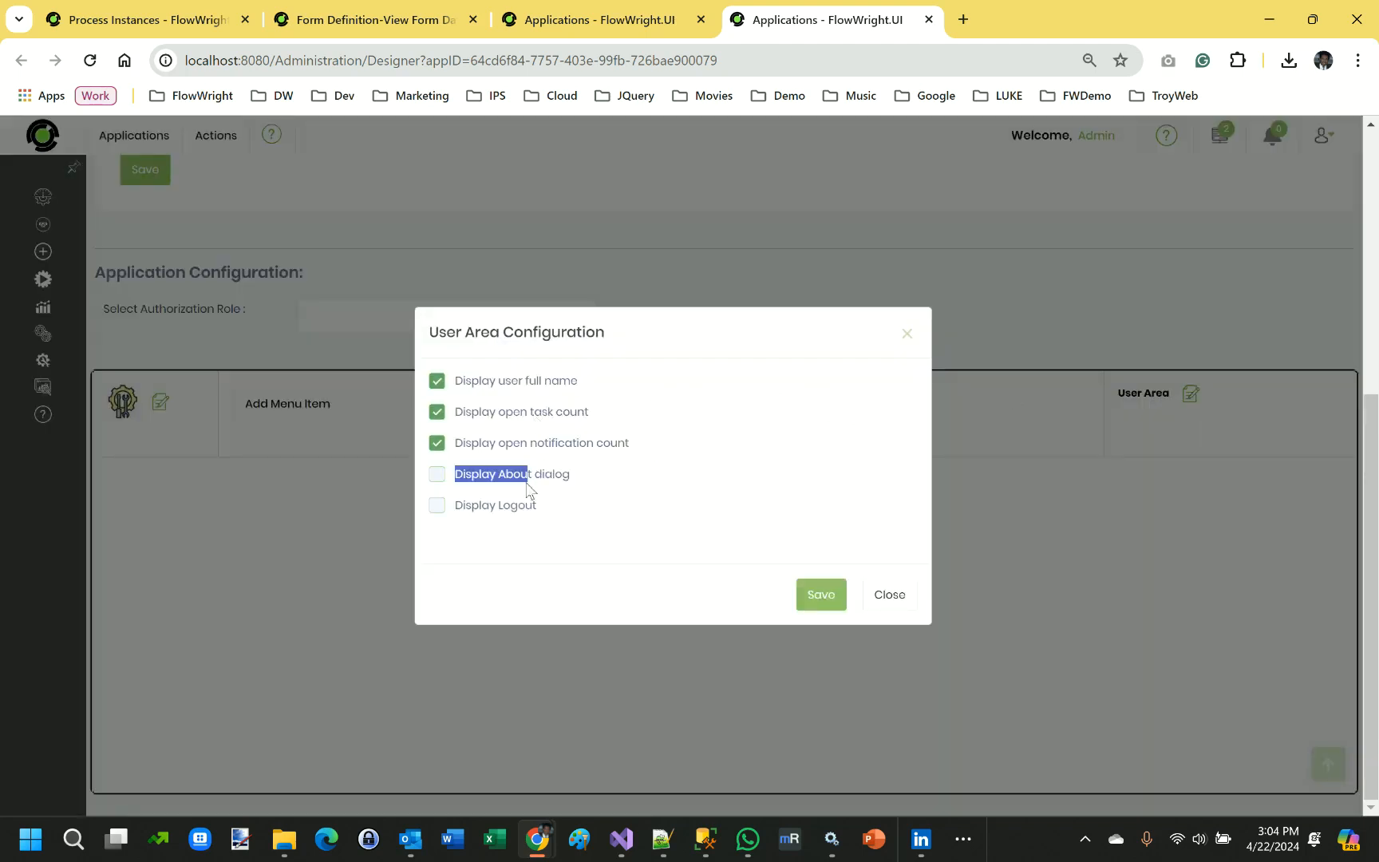
left_click(525, 515)
left_click(444, 477)
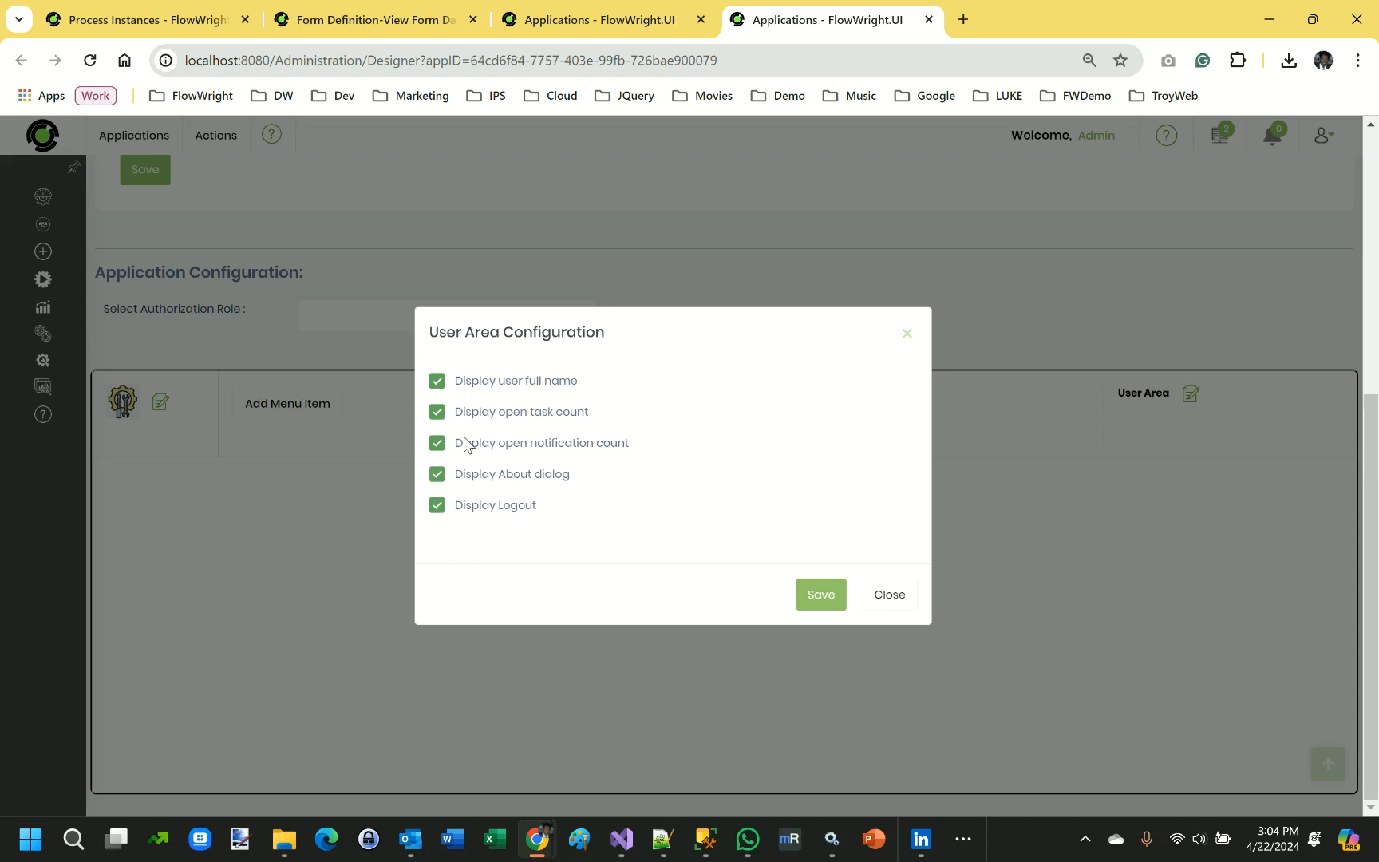
left_click(822, 594)
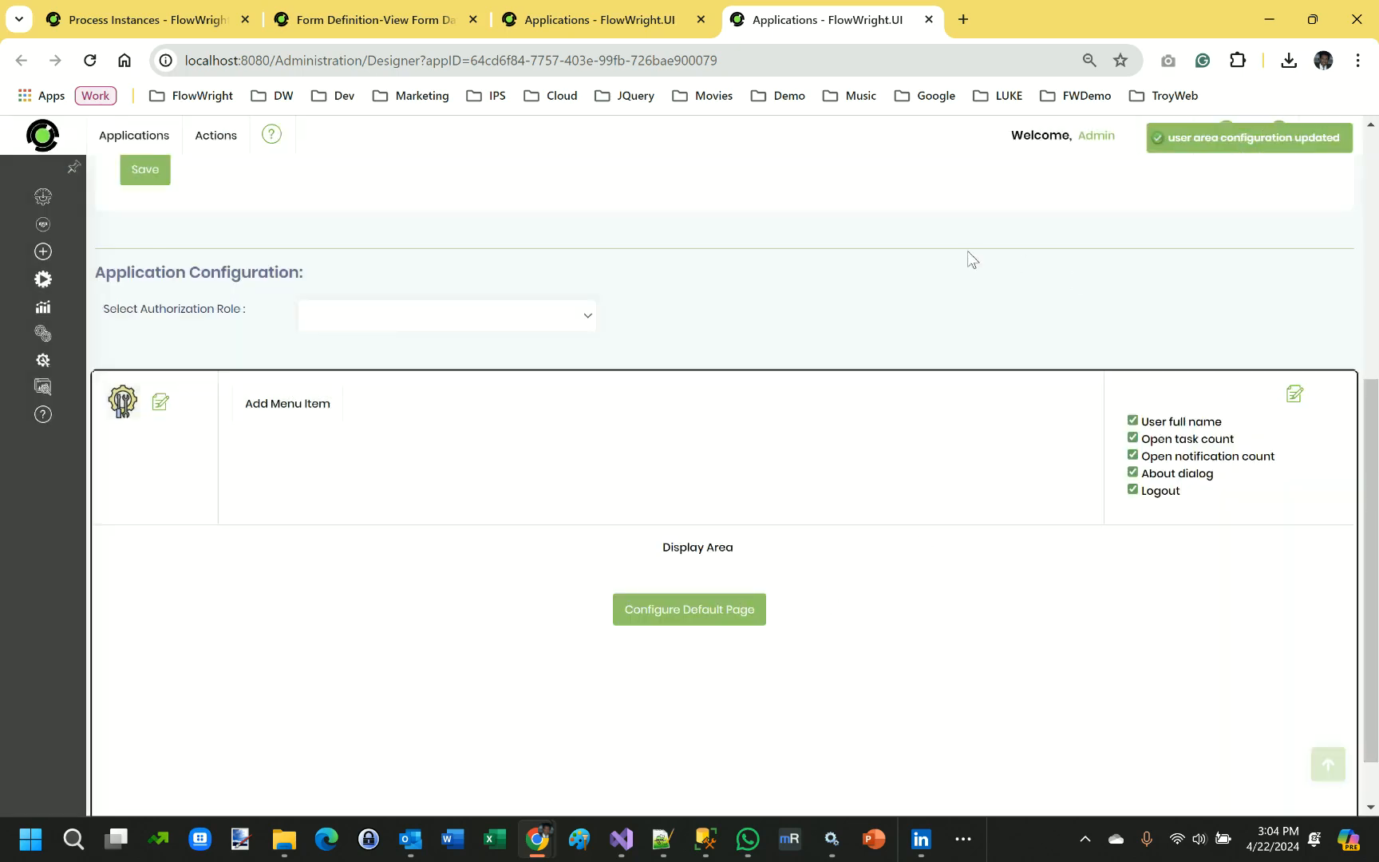
- Add a "Create Request" menu item that opens the Equipment Request form, authorized for All Users
scroll(933, 661, "down", 1)
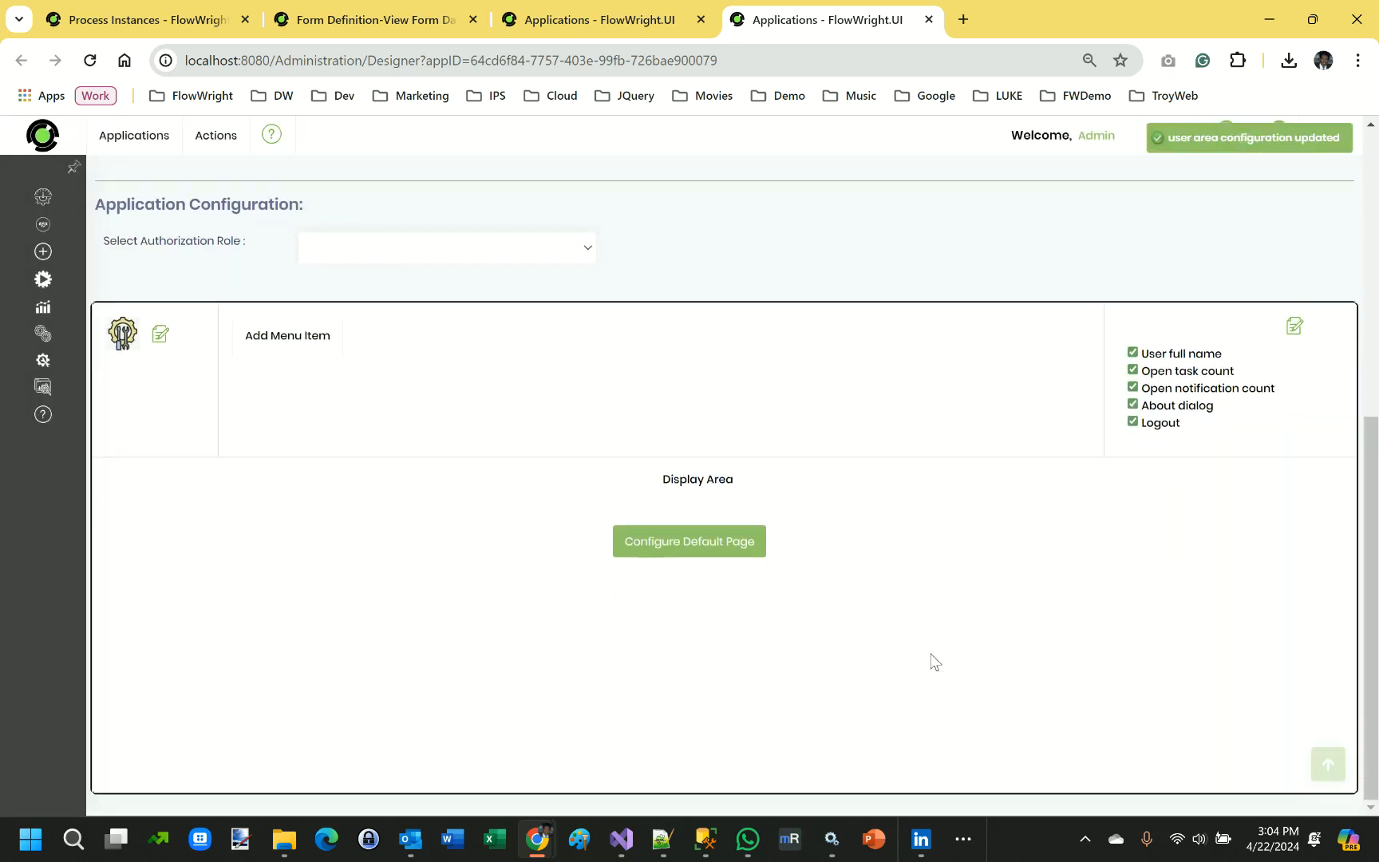
scroll(932, 661, "up", 1)
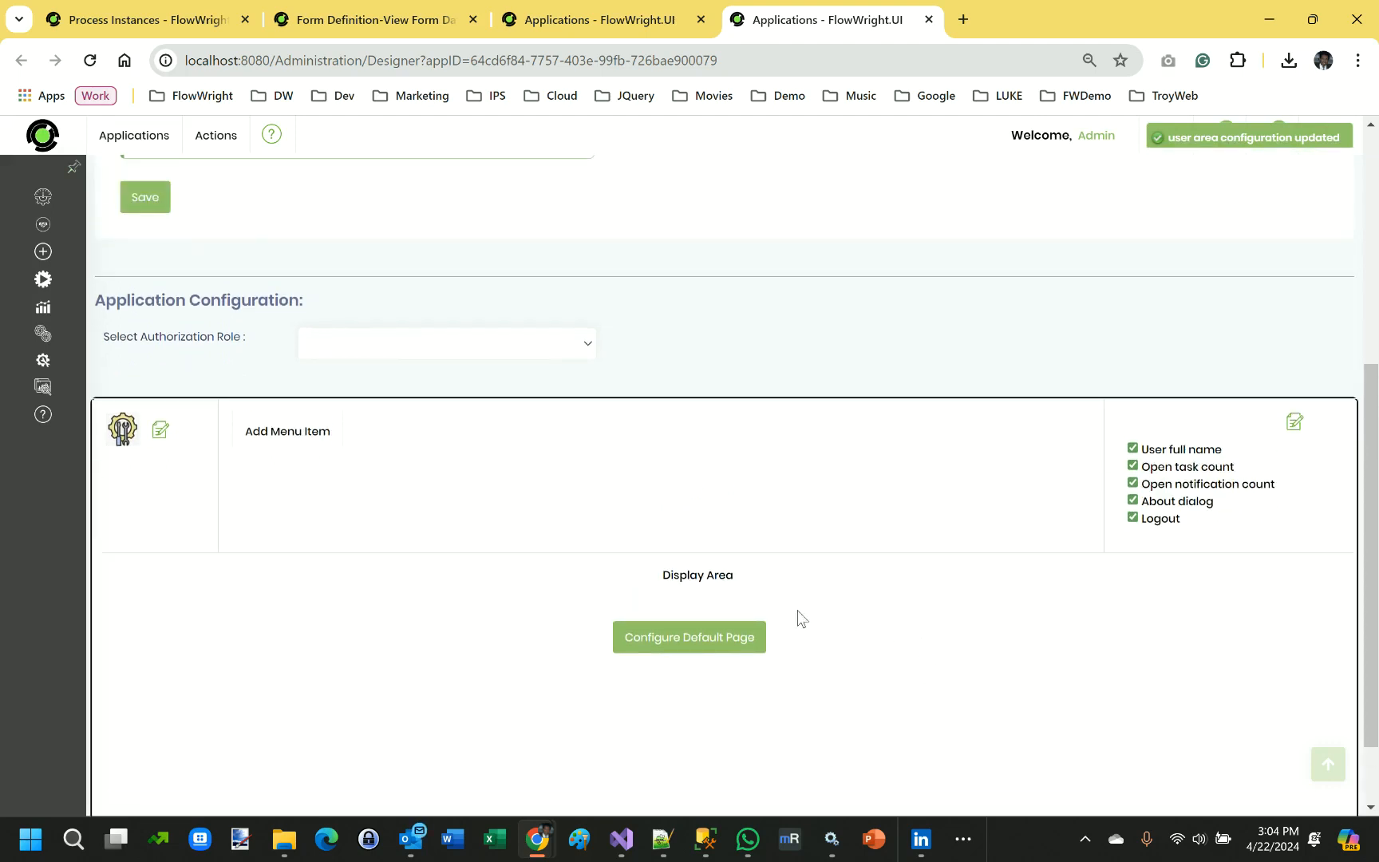
left_click(309, 435)
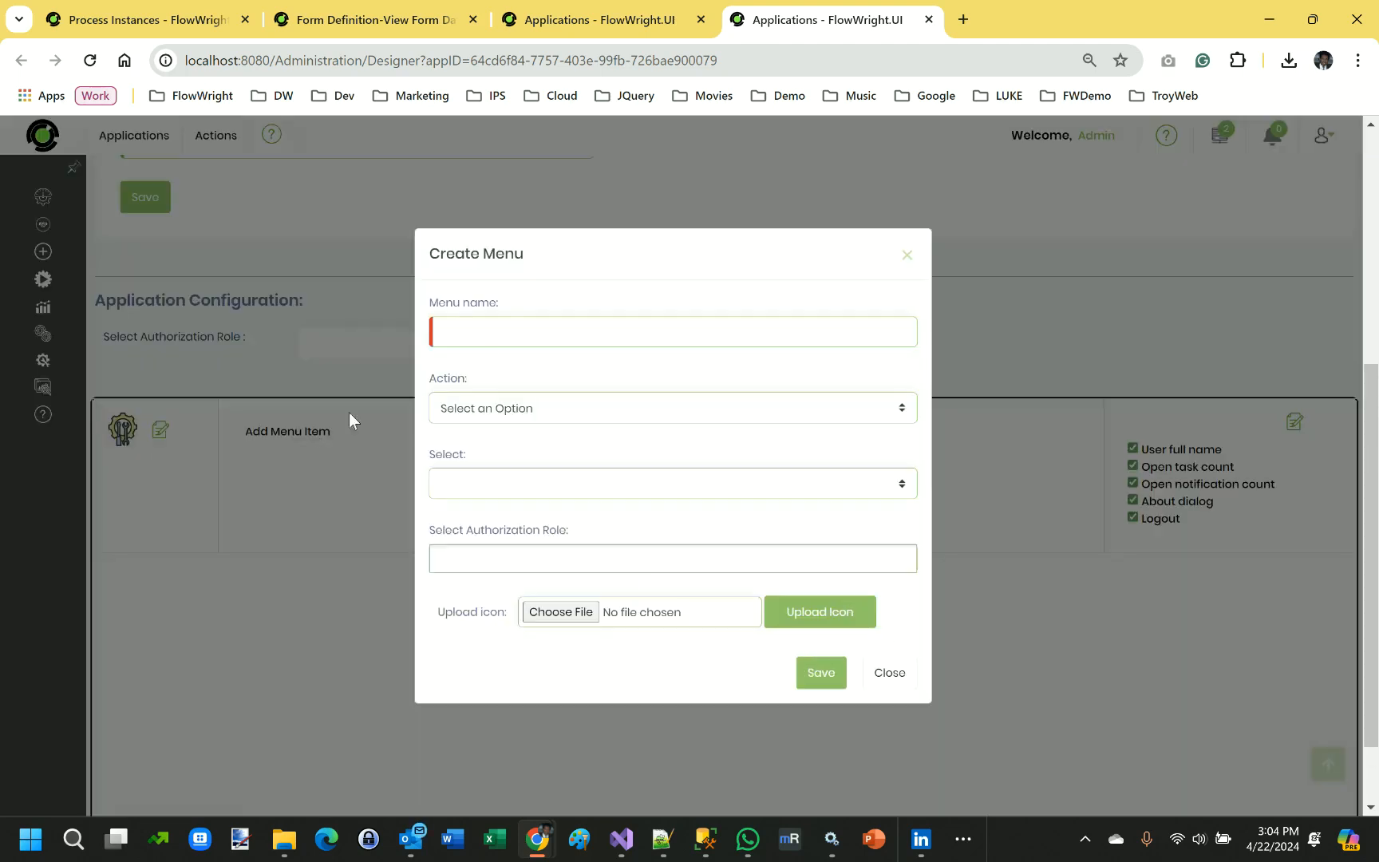
left_click(518, 327)
type("Create Request")
left_click(526, 409)
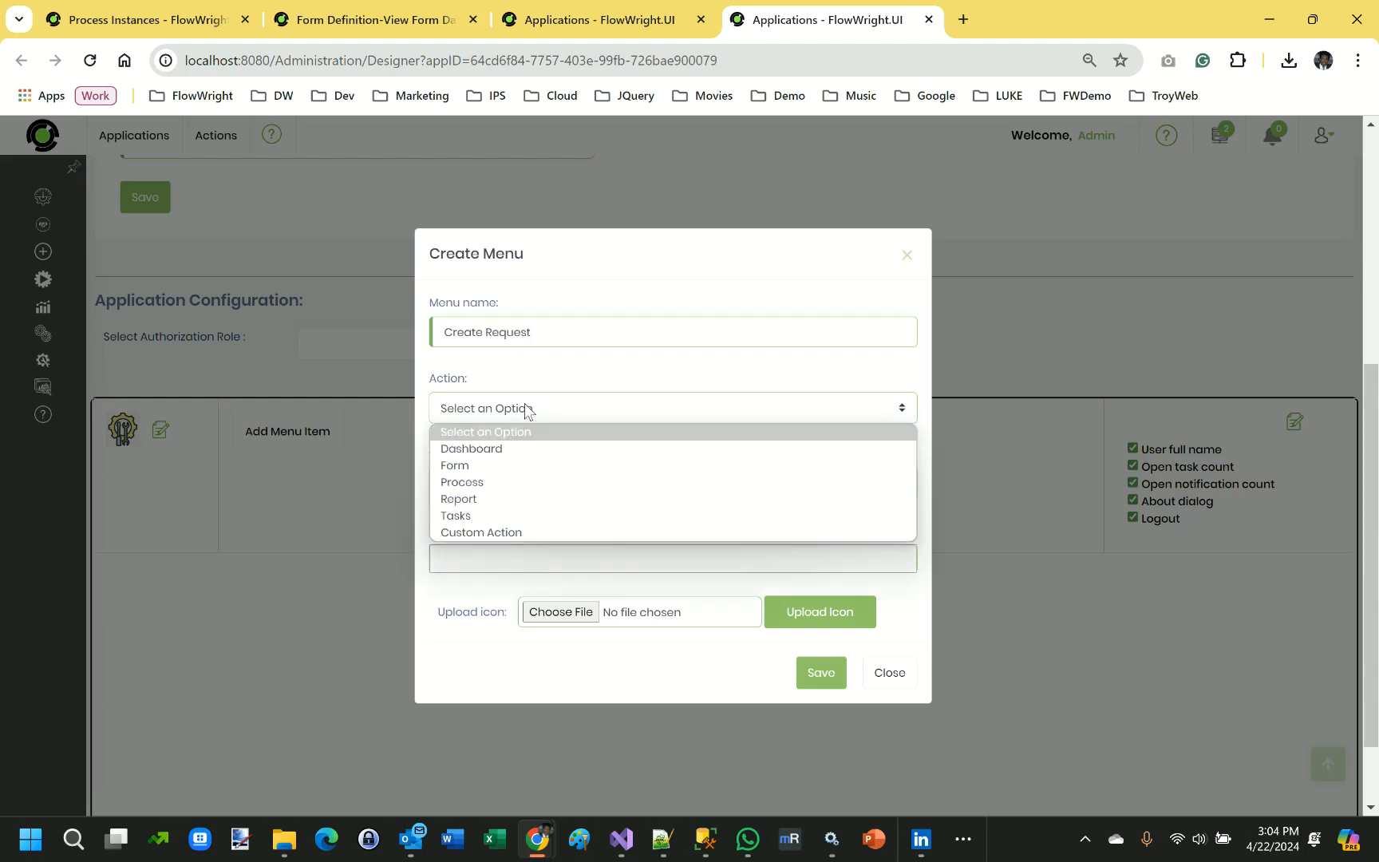
left_click(524, 469)
left_click(550, 491)
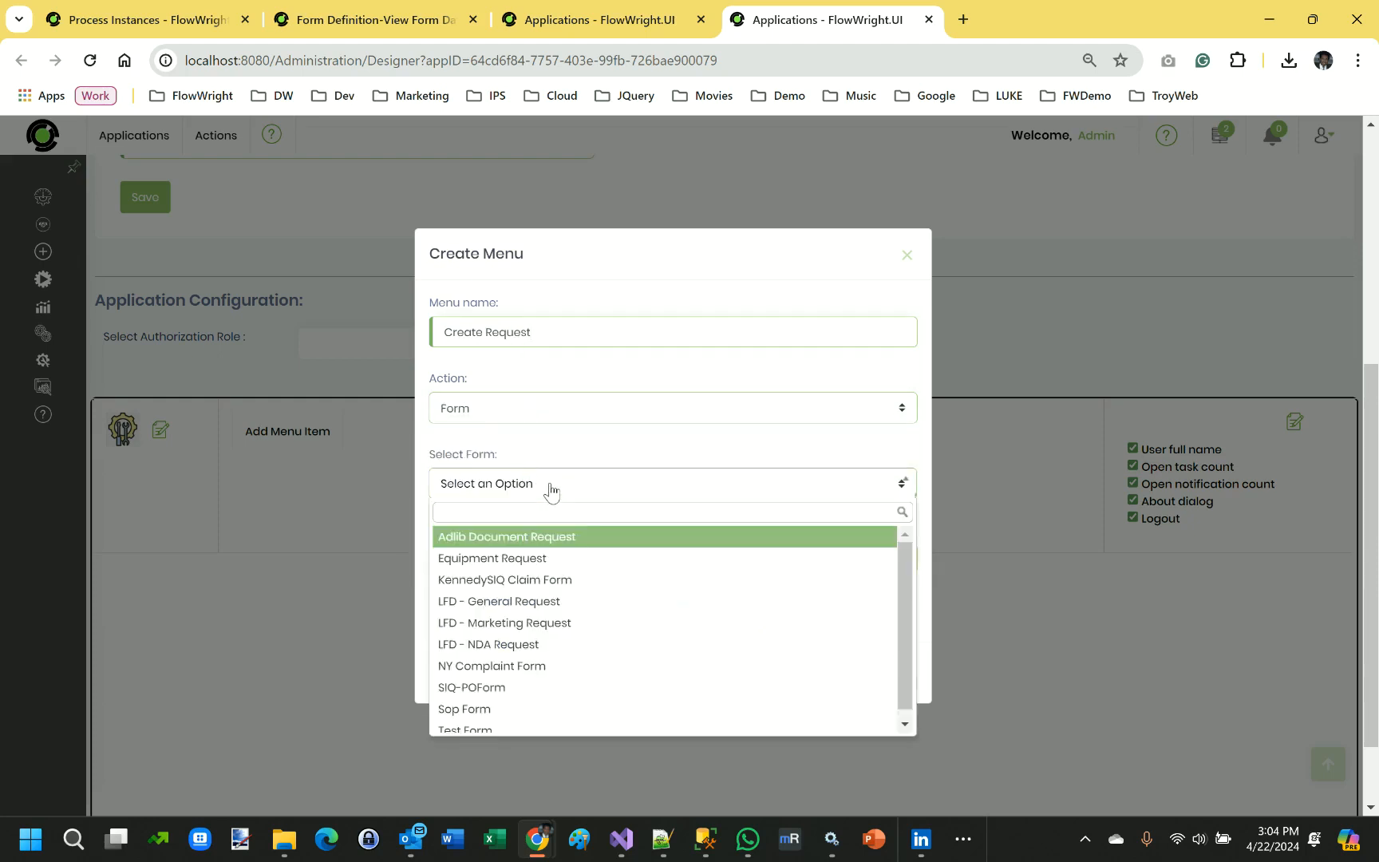
left_click(564, 561)
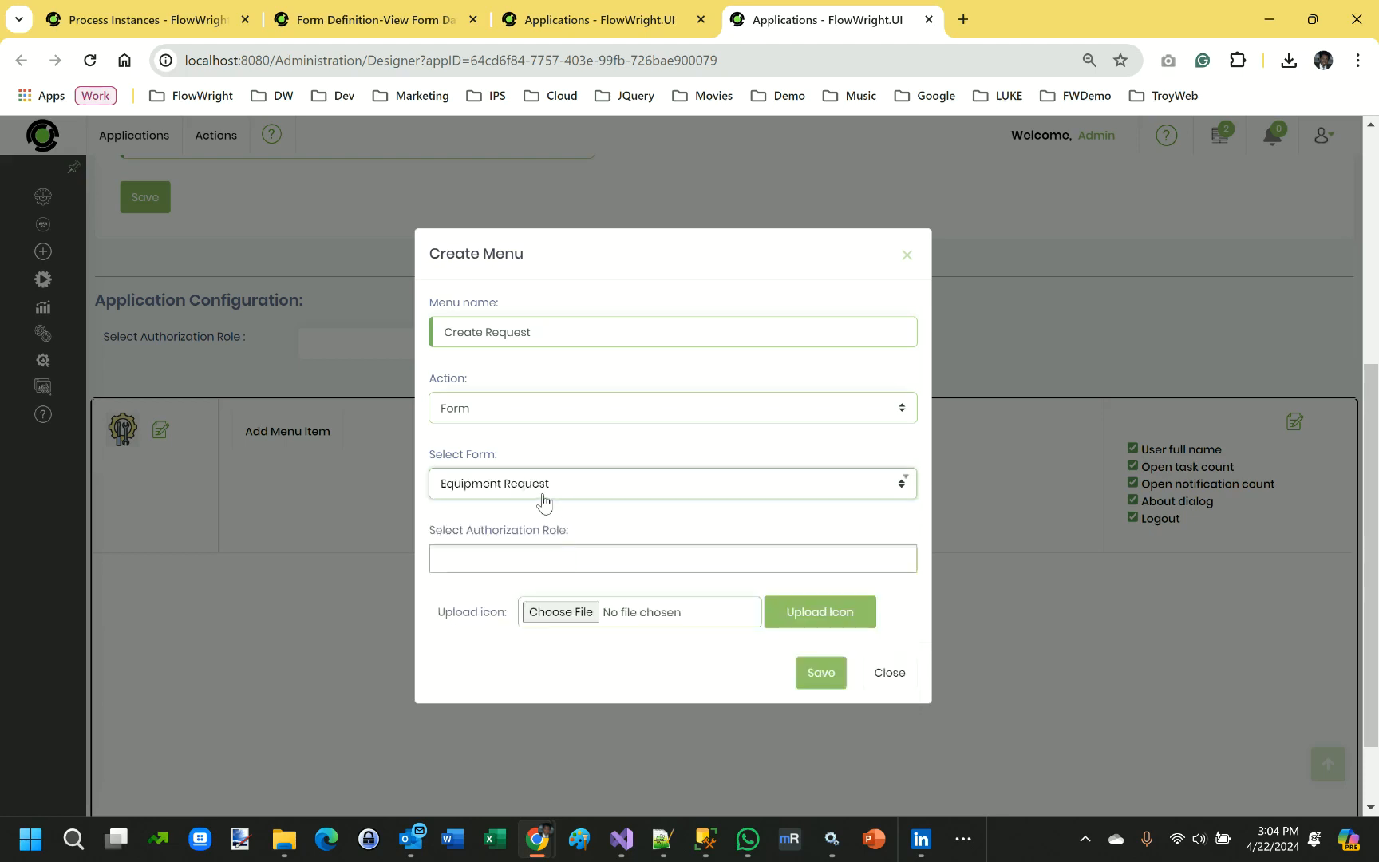
left_click(528, 556)
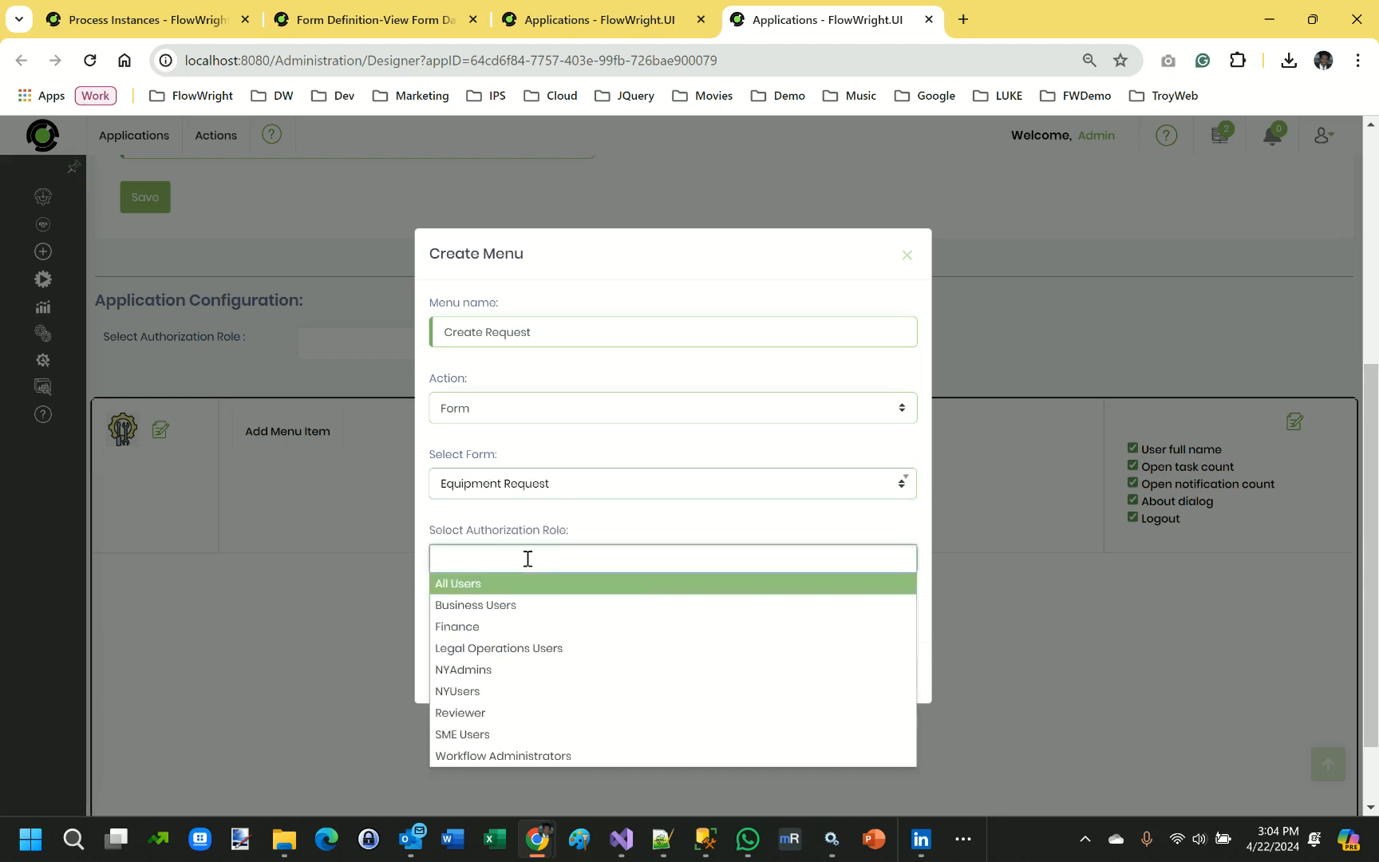
left_click(466, 583)
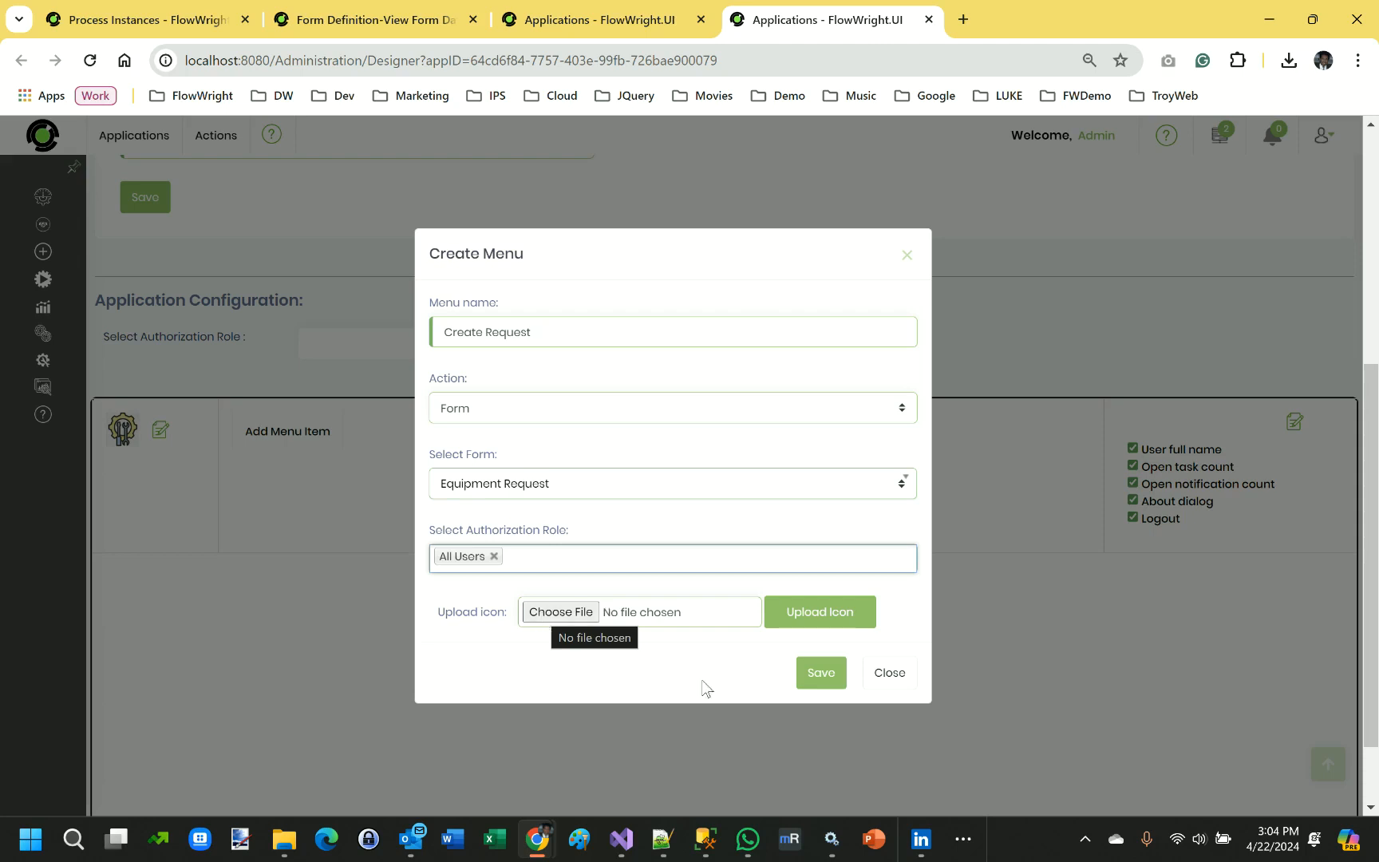
left_click(836, 677)
- Add a "My Requests" menu item opening the Equipment Requests dashboard for All Users, setting the roles on that dashboard as well
mouse_move(298, 445)
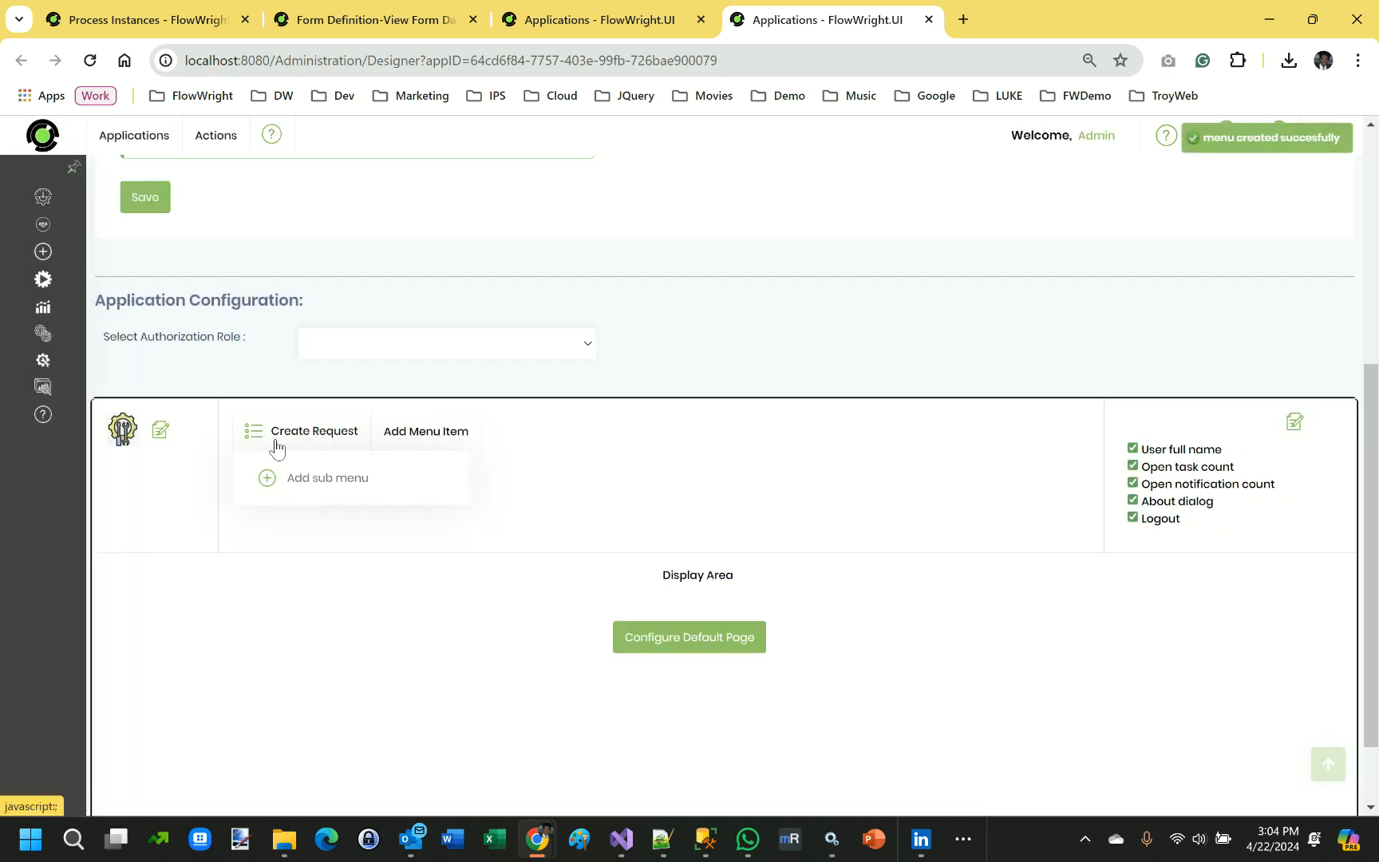
left_click(438, 440)
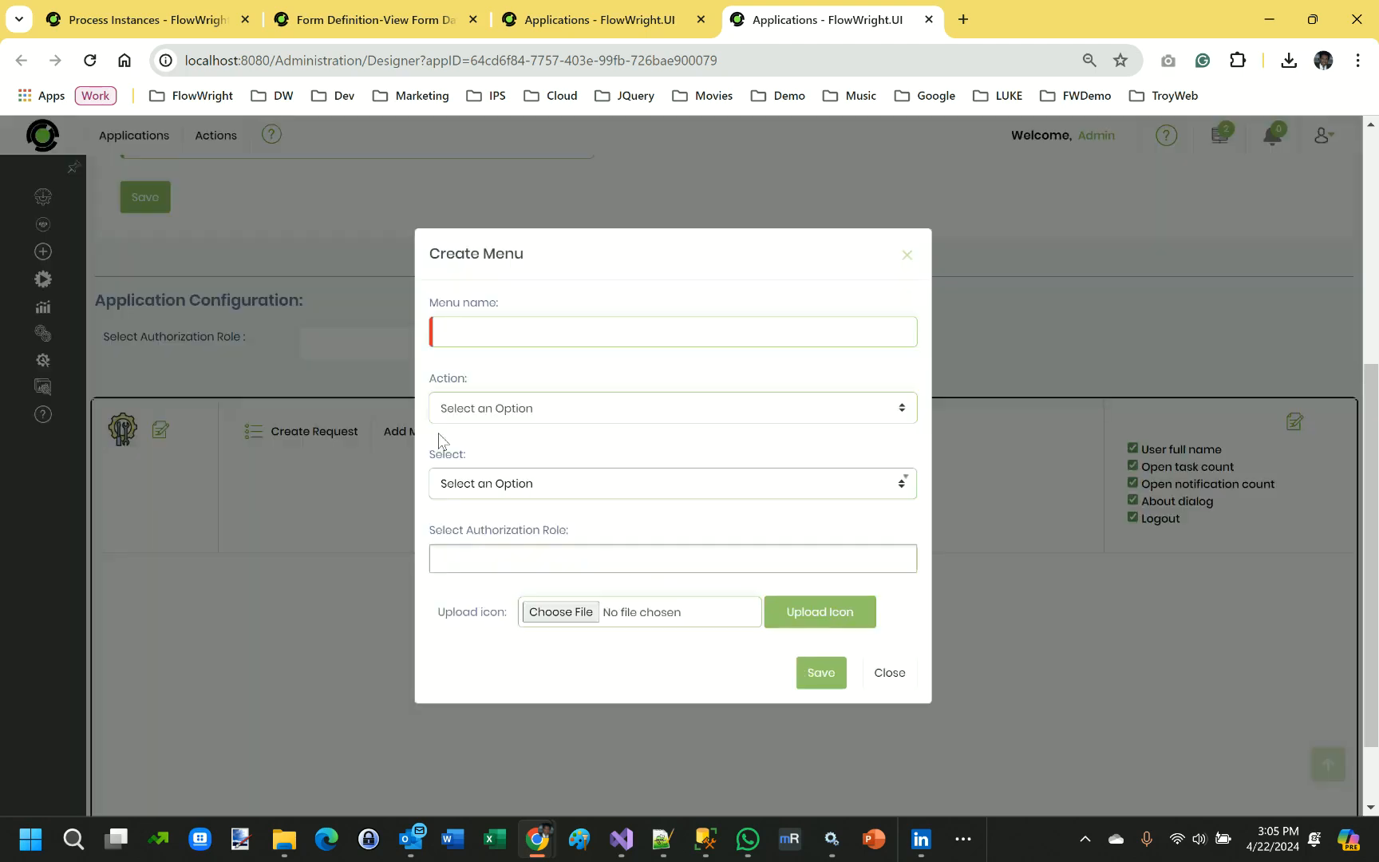
type("My Requests")
left_click(508, 415)
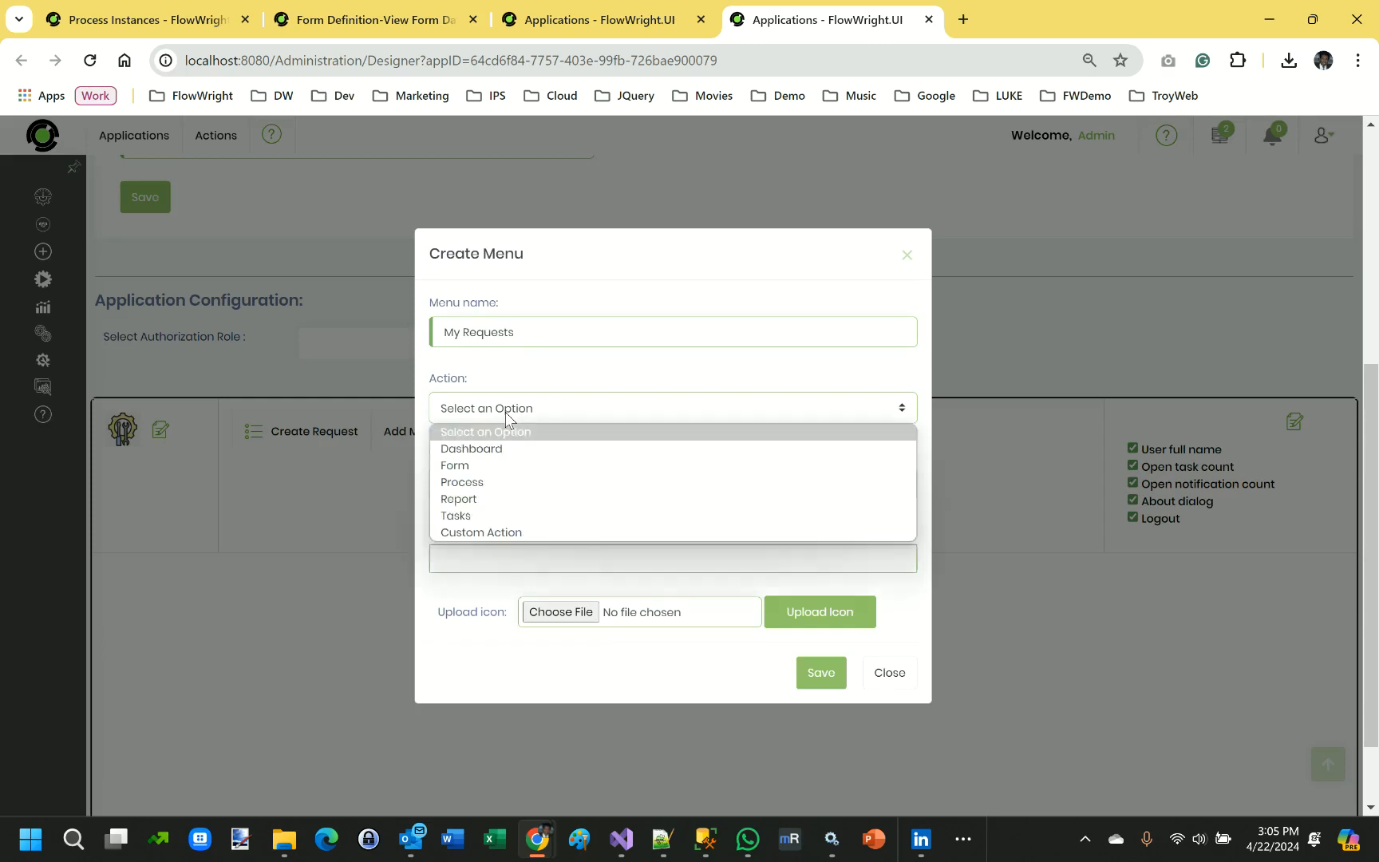
left_click(501, 451)
left_click(513, 492)
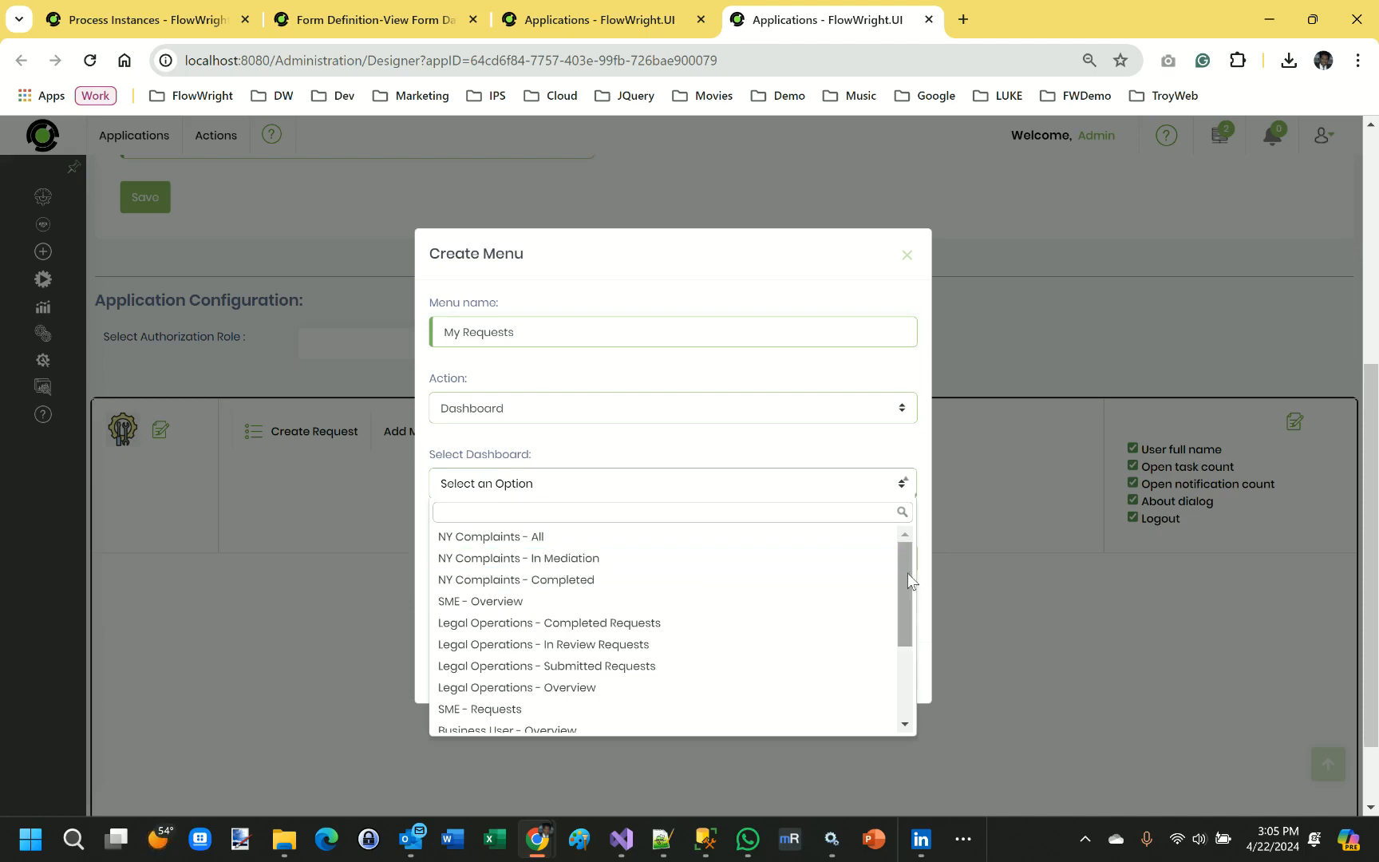
left_click_drag(906, 574, 915, 653)
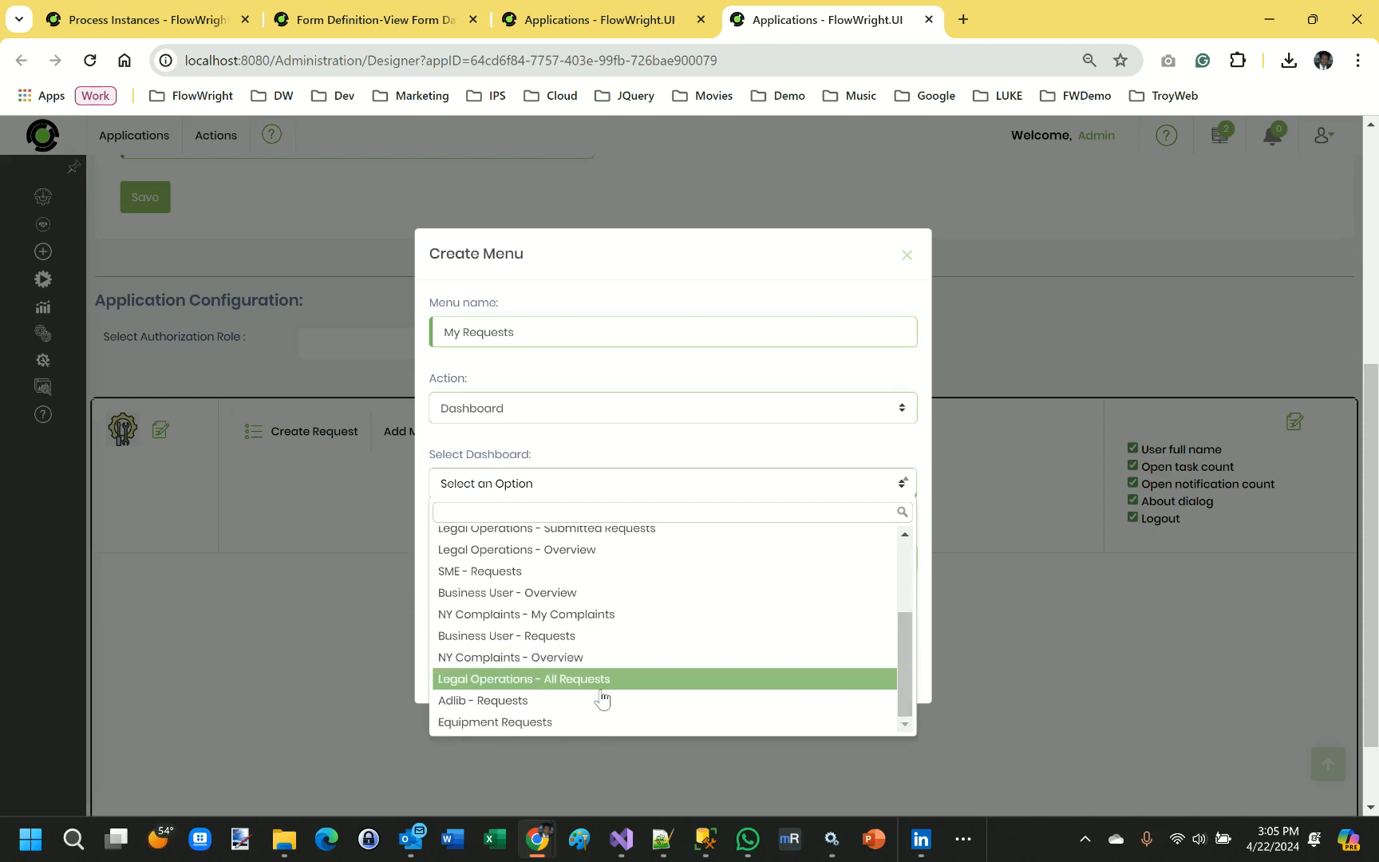
left_click(484, 722)
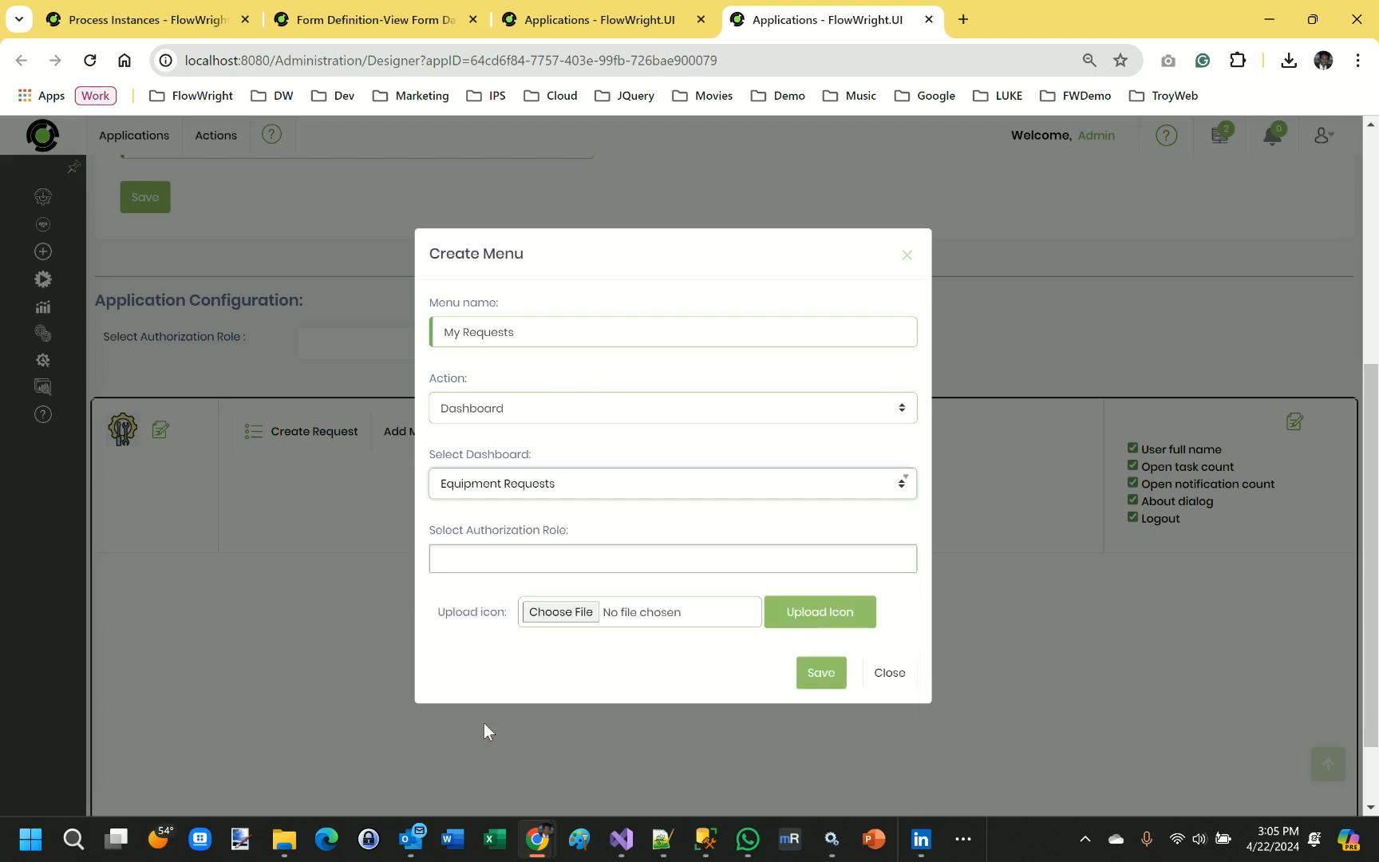
left_click(523, 558)
left_click(490, 588)
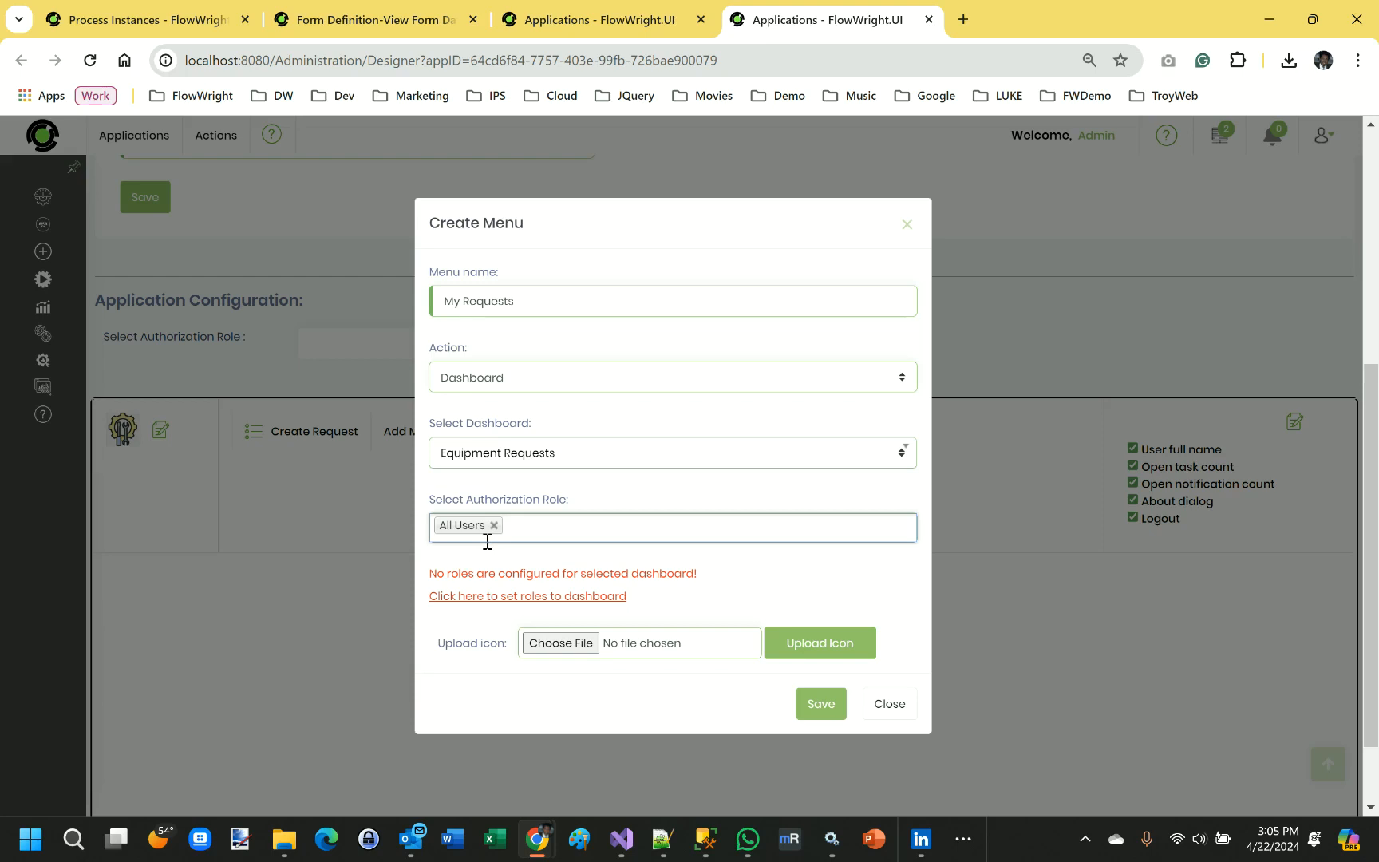
left_click(501, 598)
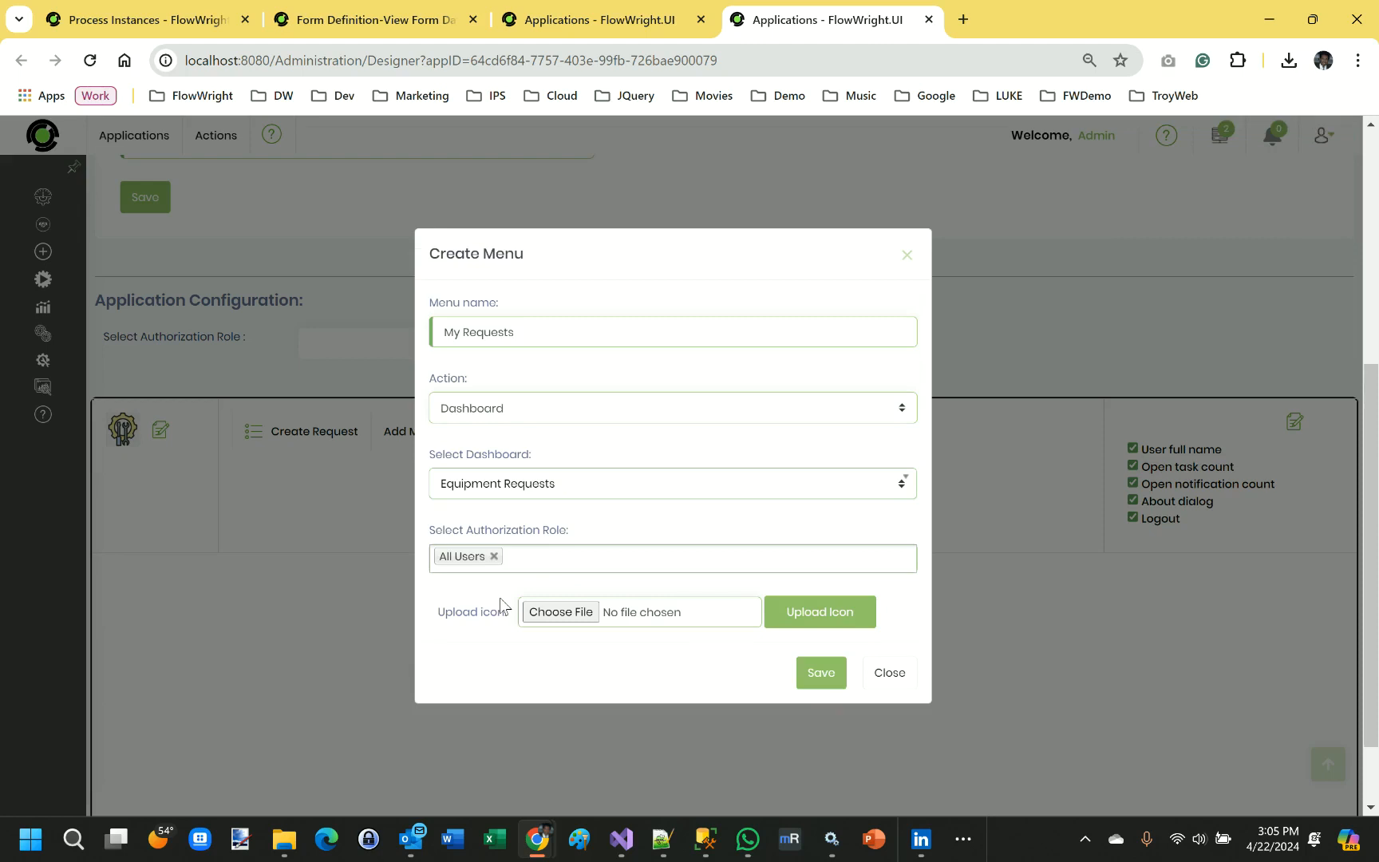
left_click(818, 674)
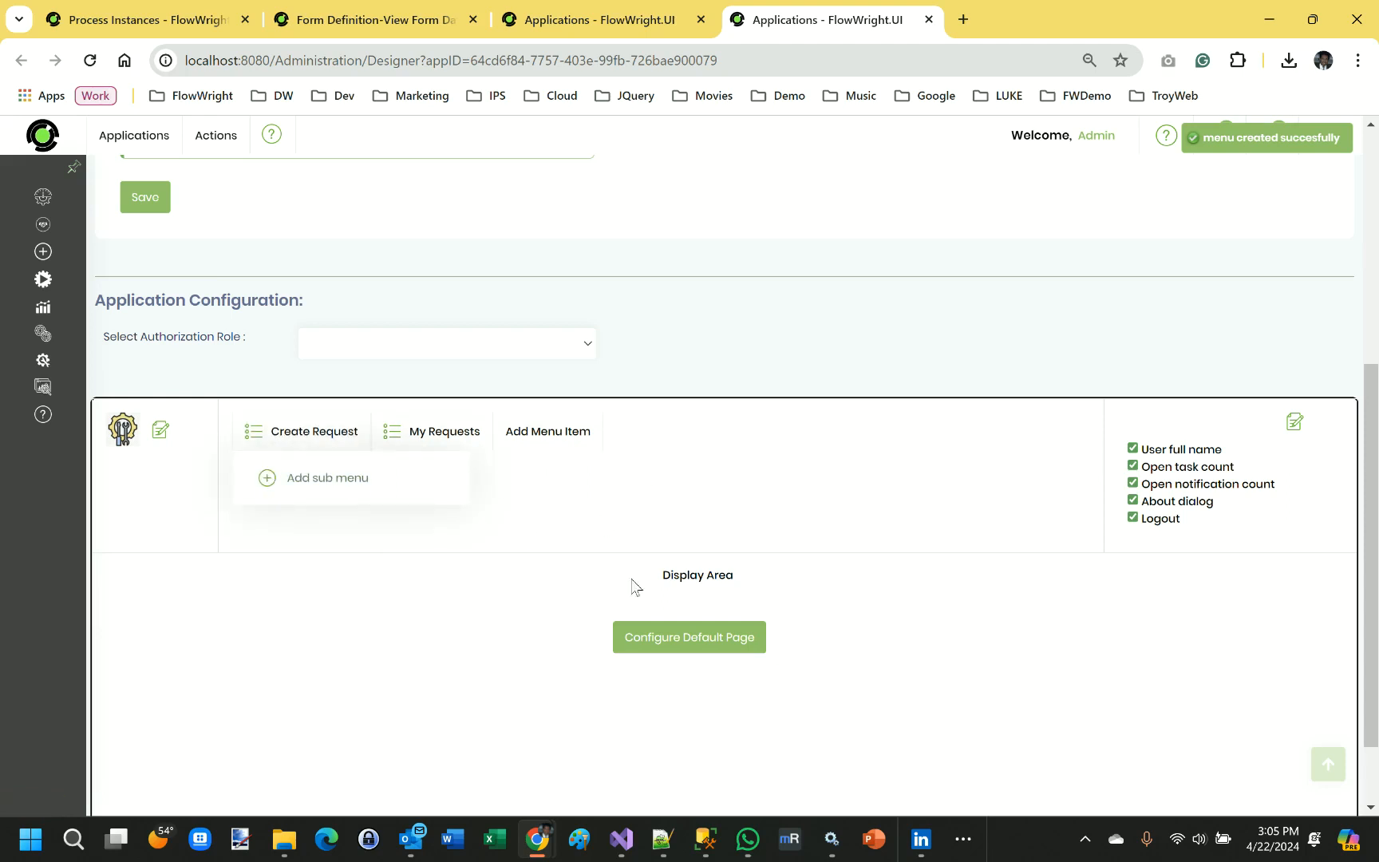
- Configure My Requests as the default page for the All Users role and save the configuration
scroll(754, 470, "down", 1)
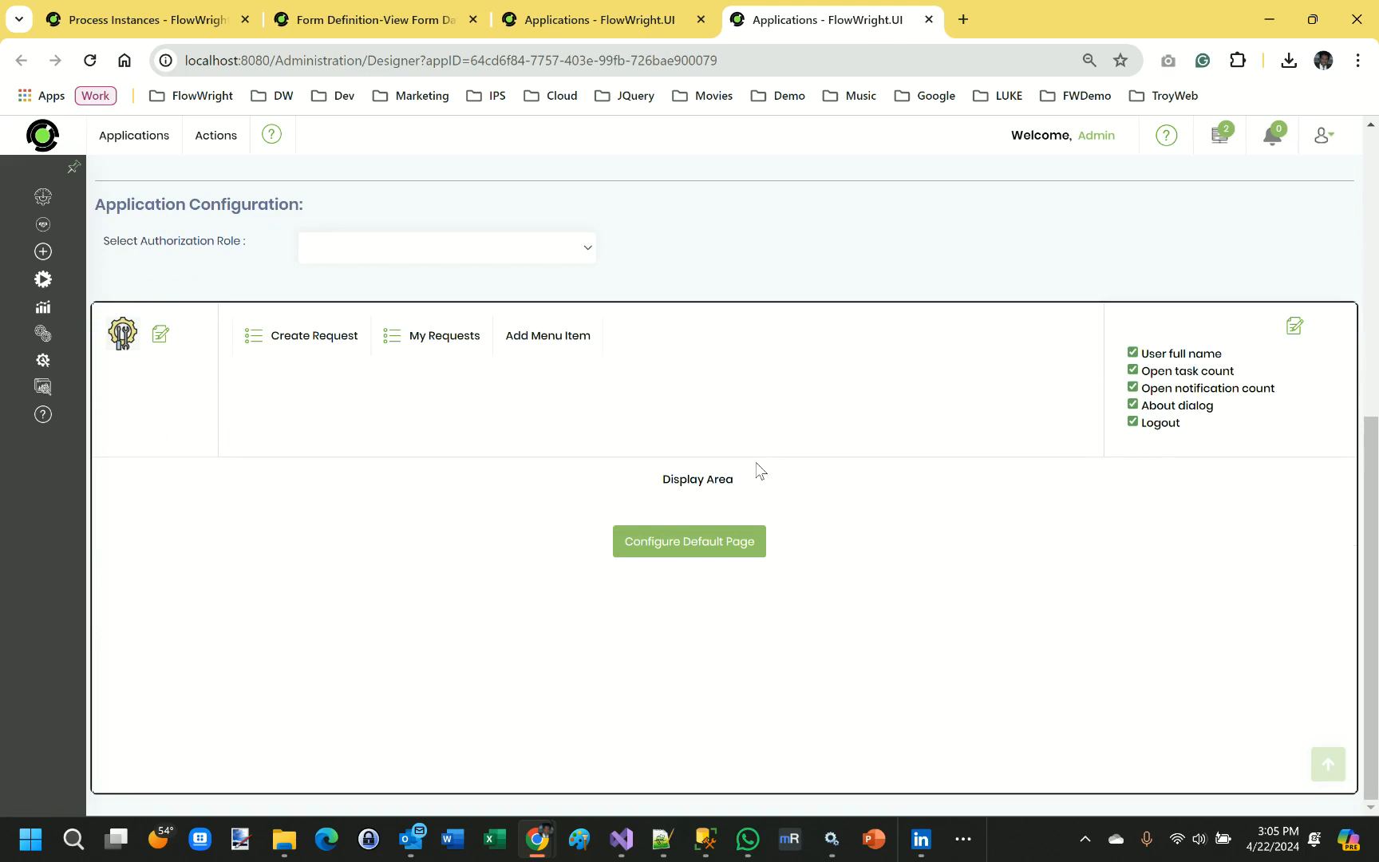
left_click(710, 545)
left_click(633, 430)
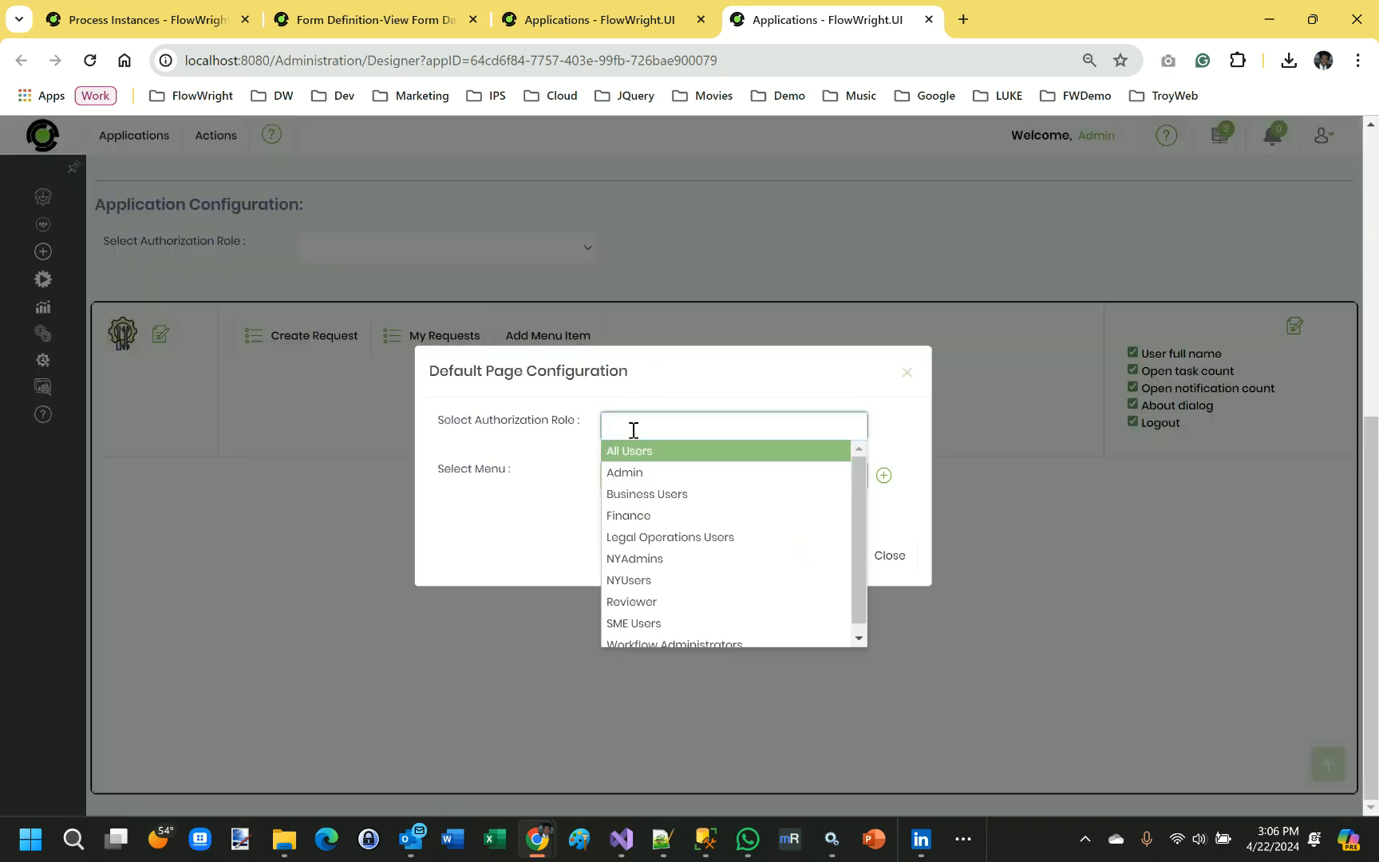
left_click(649, 452)
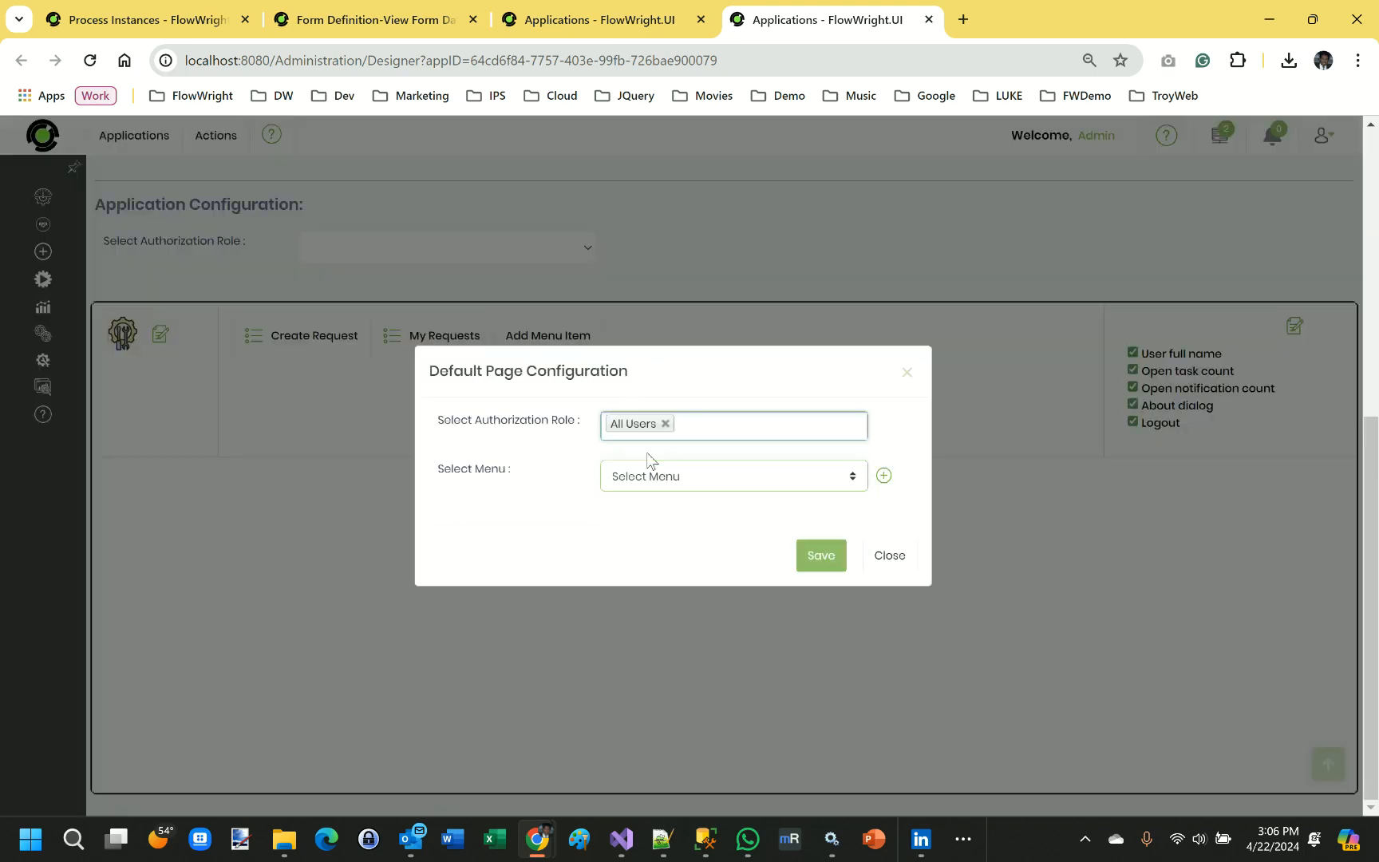
left_click(651, 477)
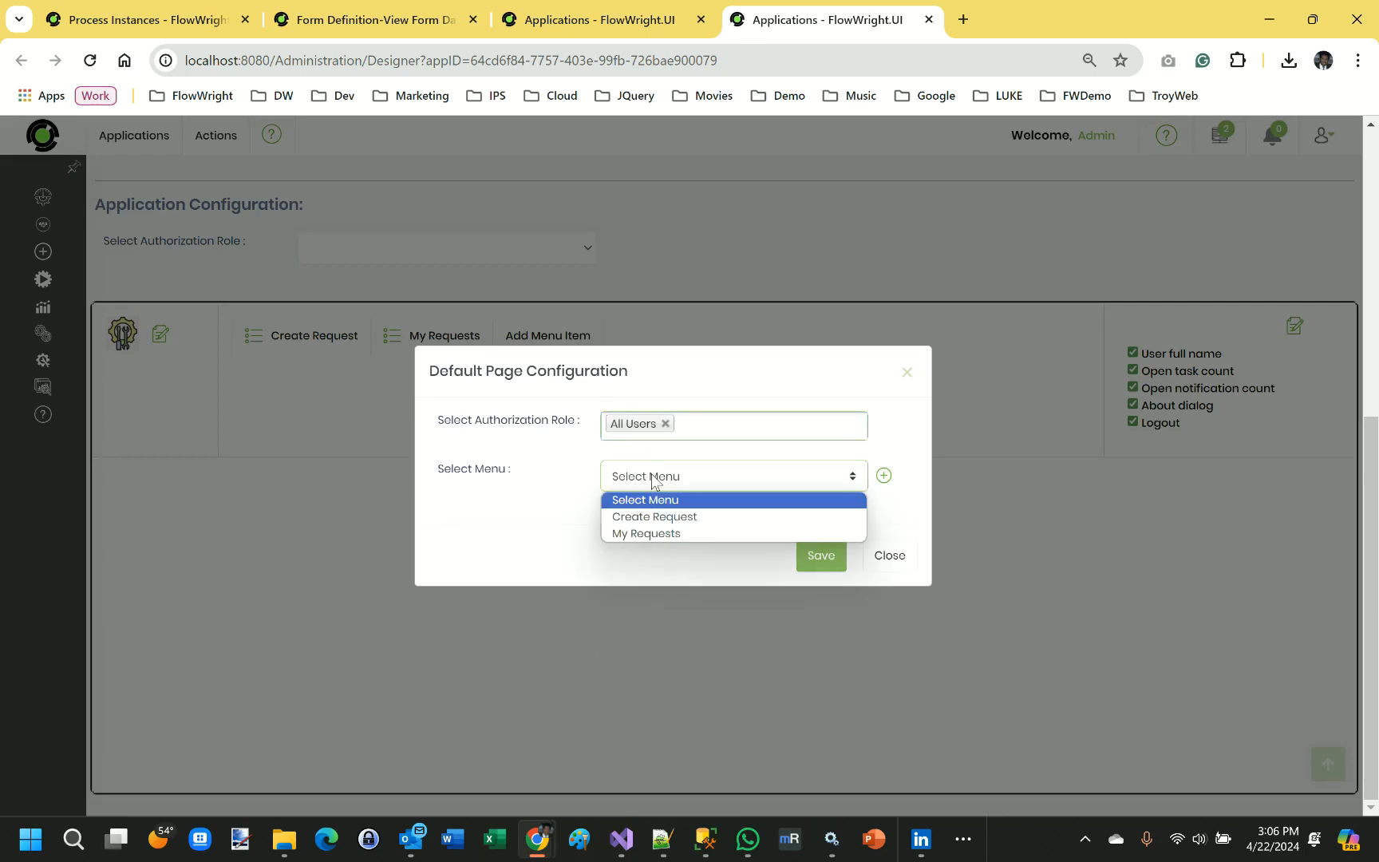
left_click(650, 533)
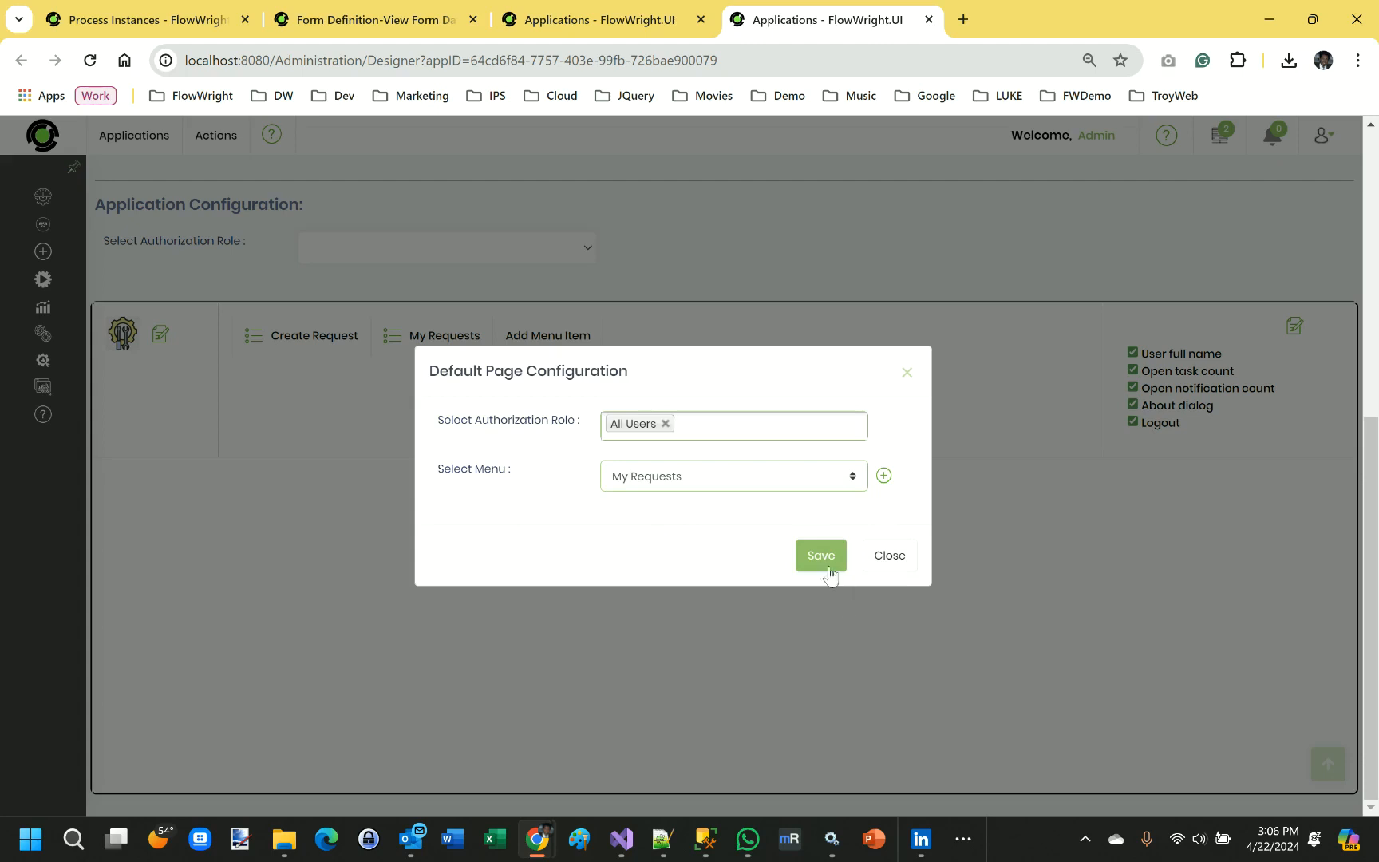
left_click(884, 475)
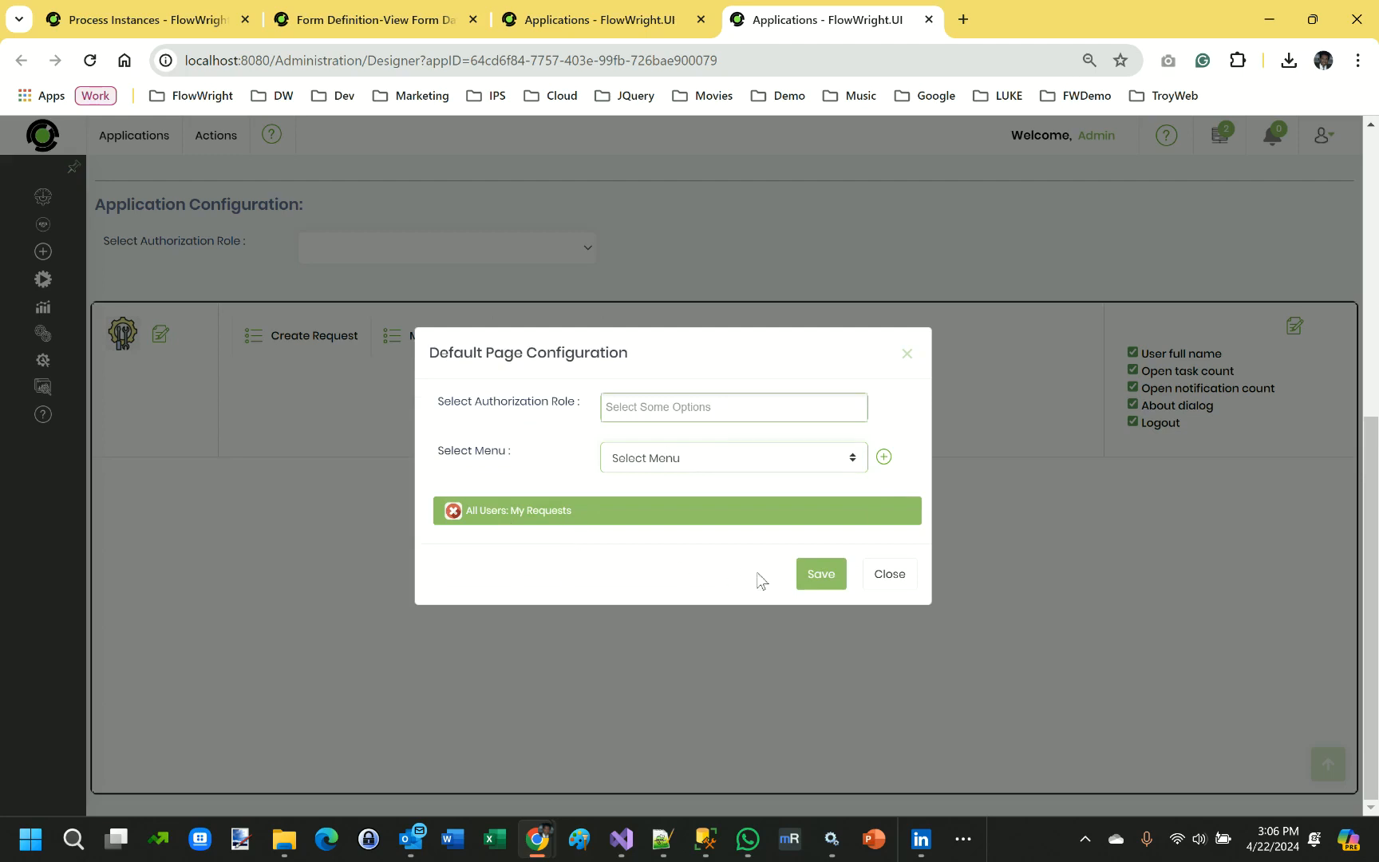
left_click(821, 576)
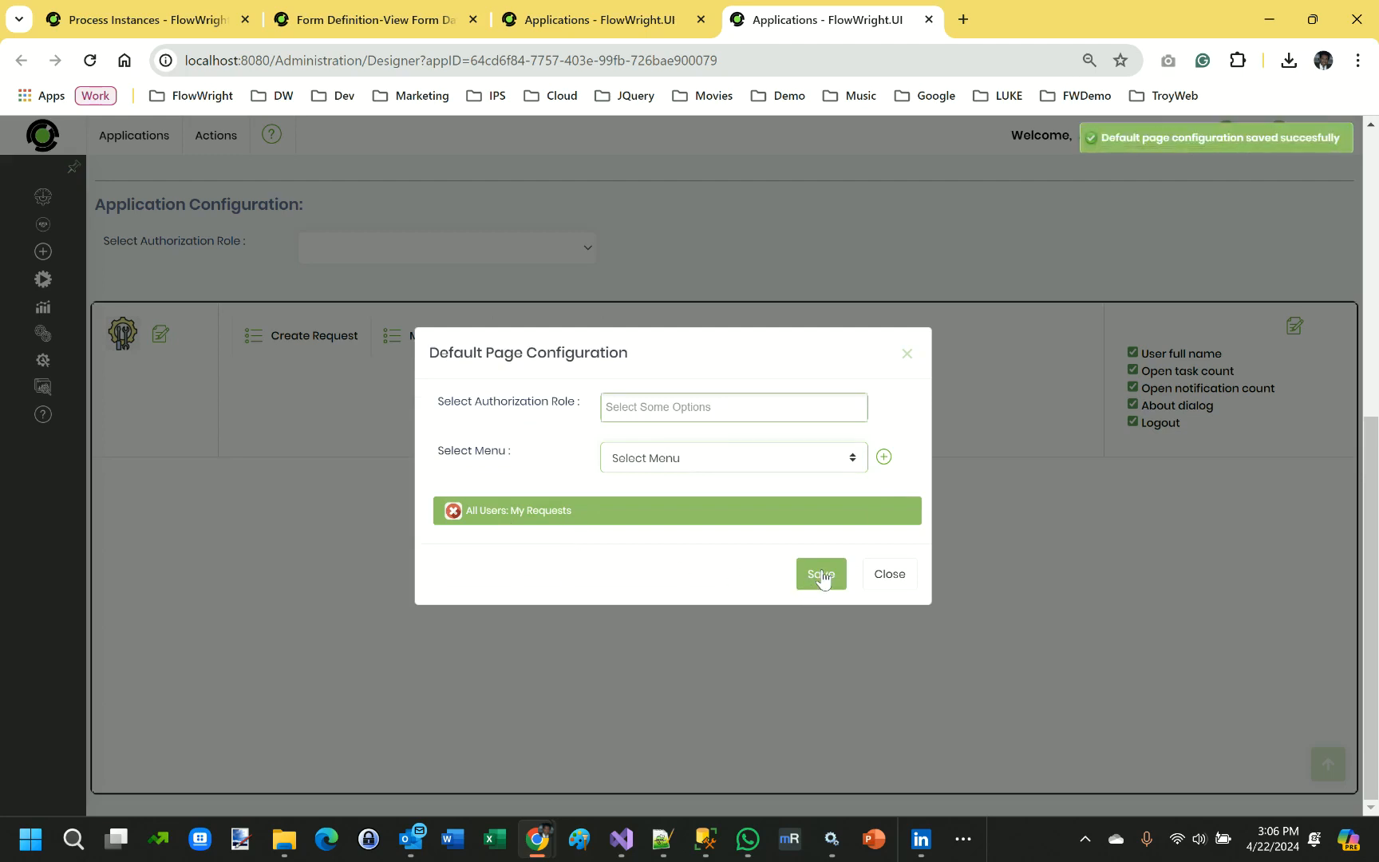
left_click(887, 574)
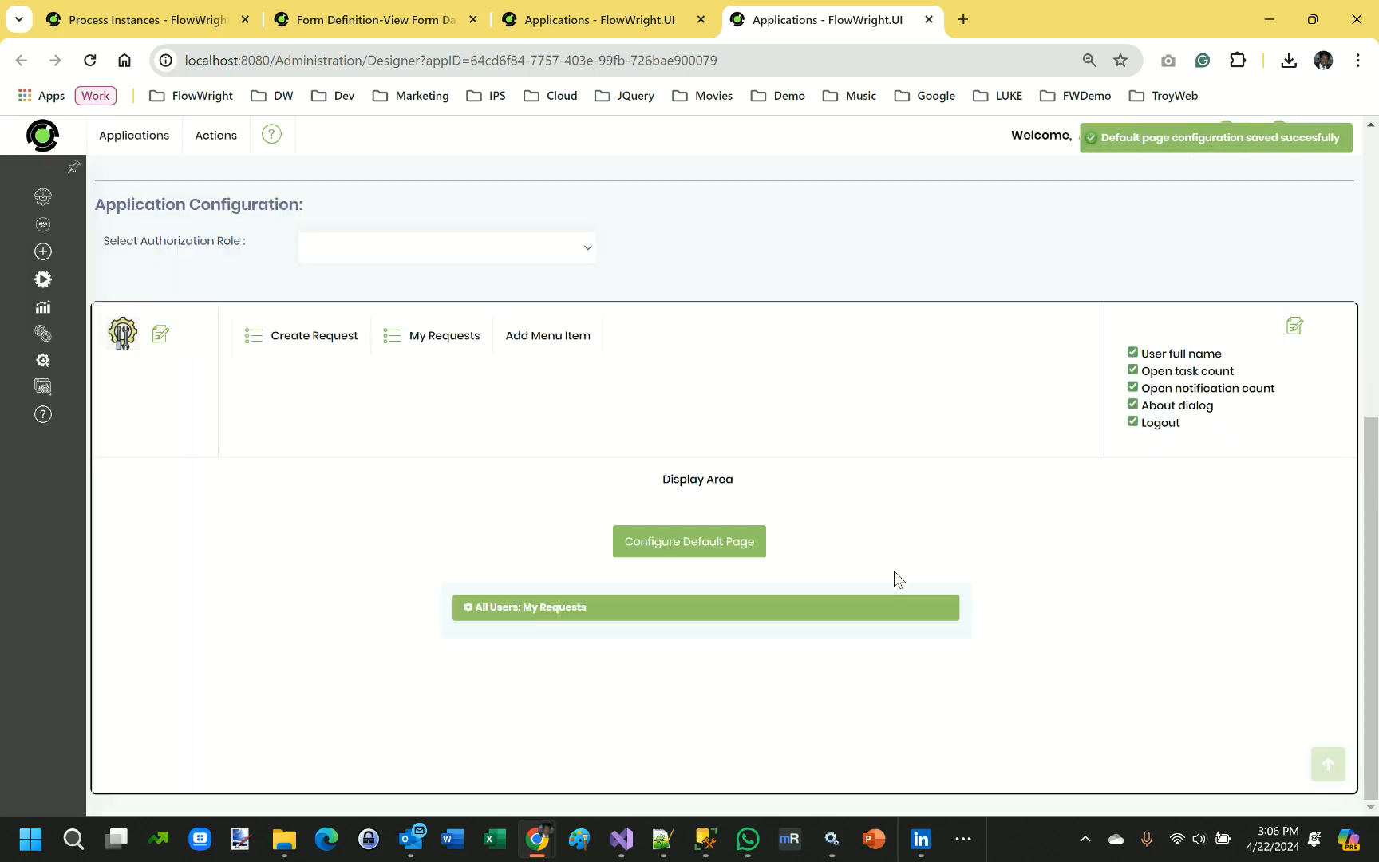
scroll(1078, 526, "up", 6)
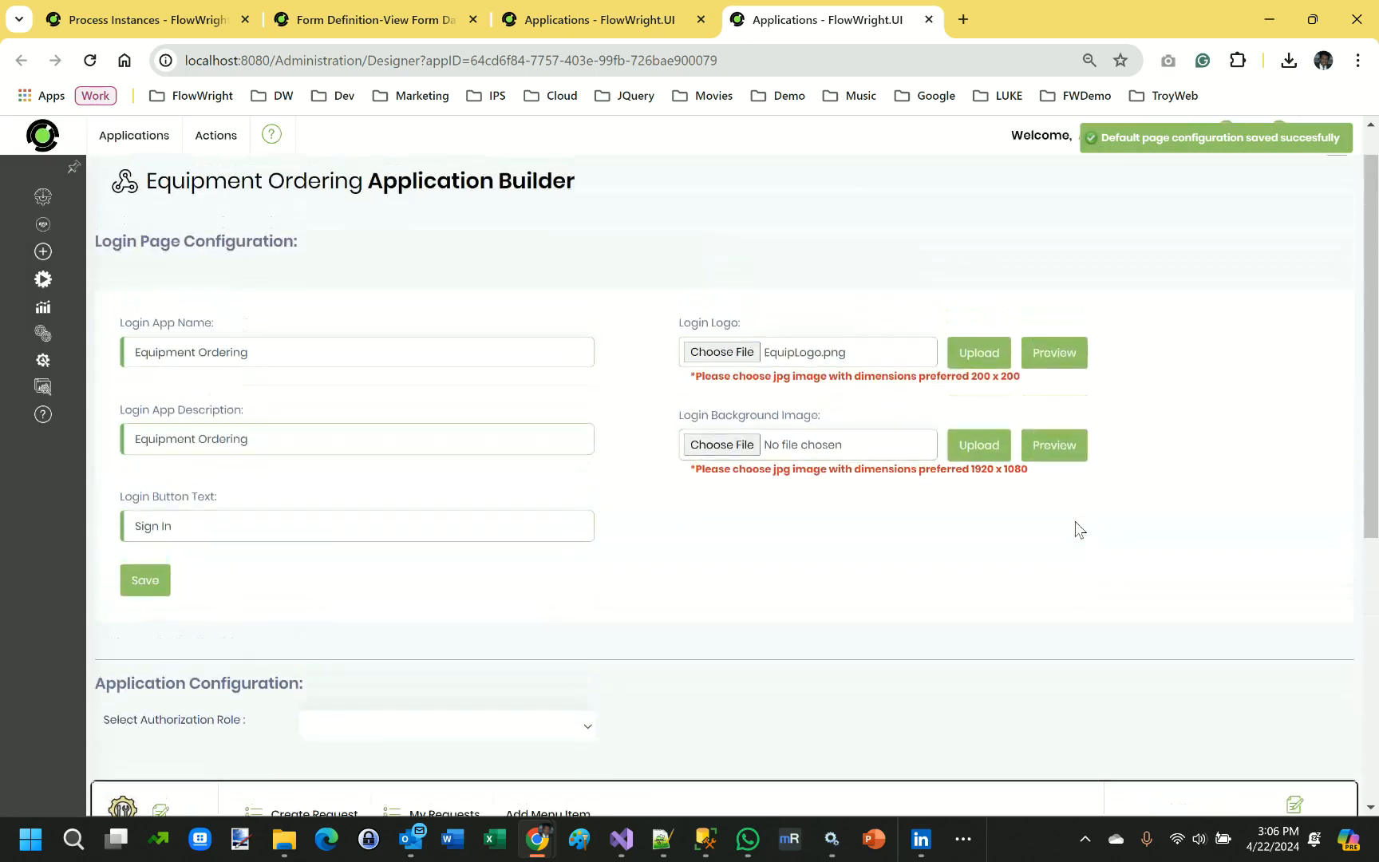
scroll(1079, 527, "up", 1)
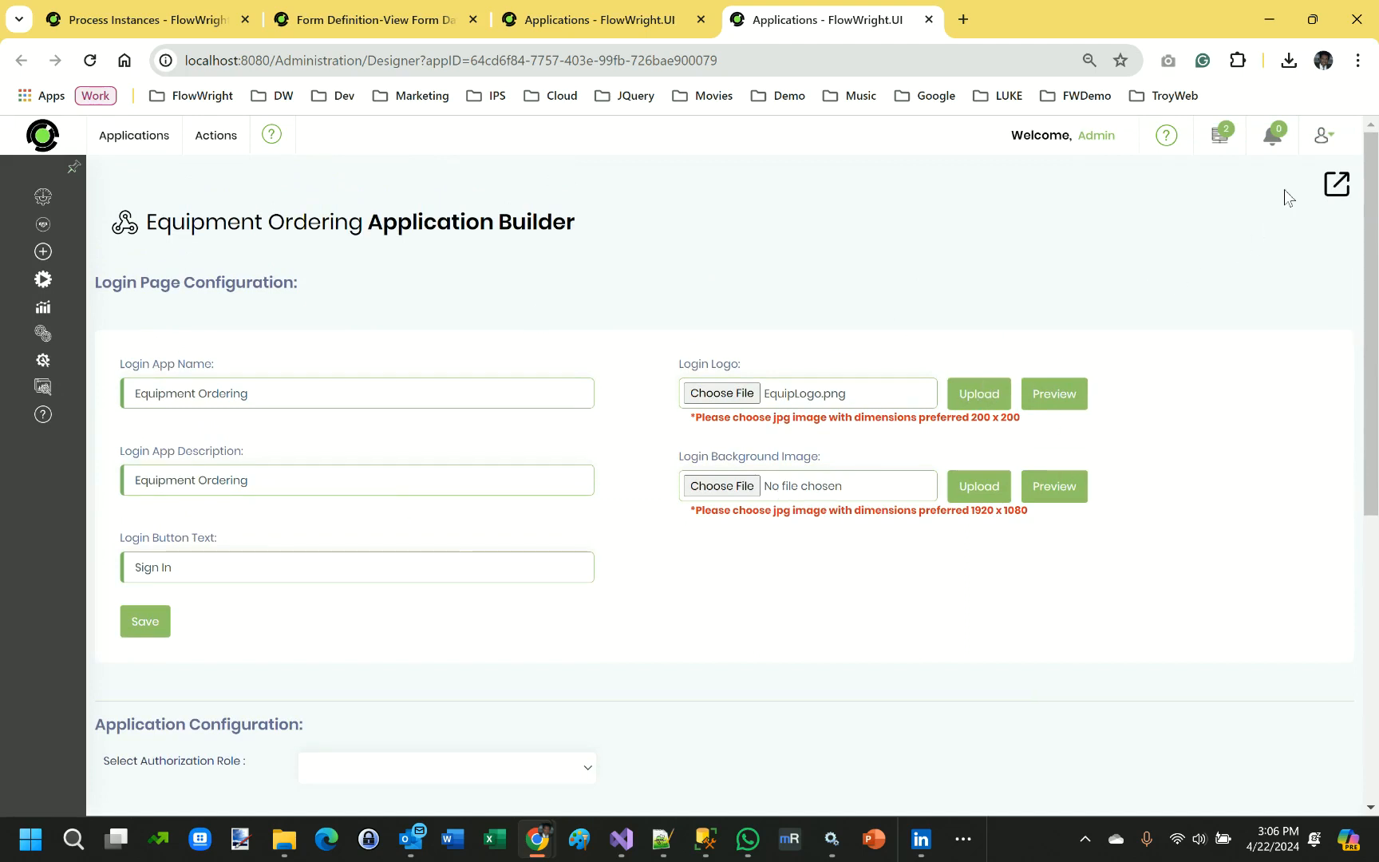
- Launch the Equipment Ordering application and sign in with the prefilled credentials
left_click(1338, 187)
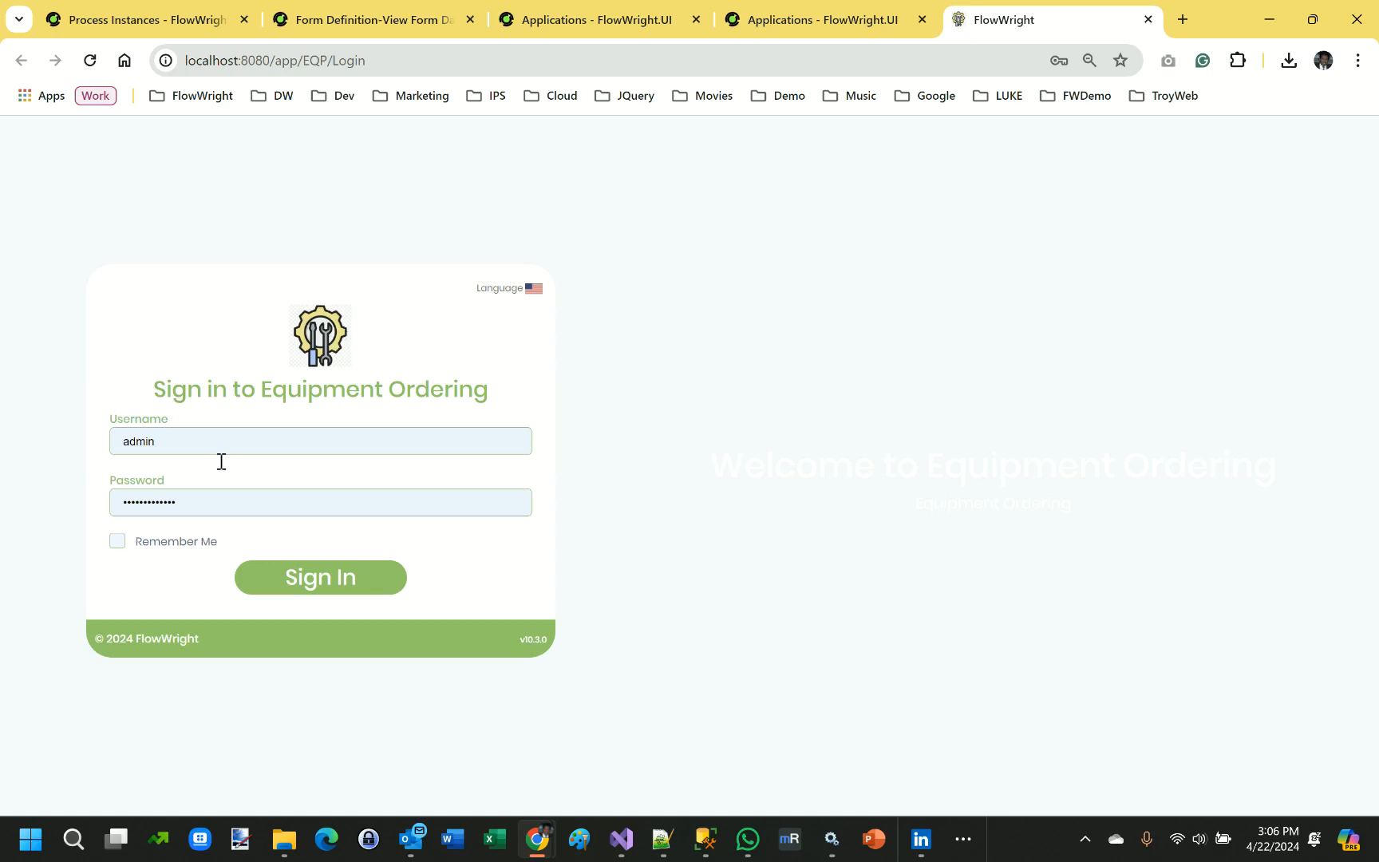
left_click(313, 580)
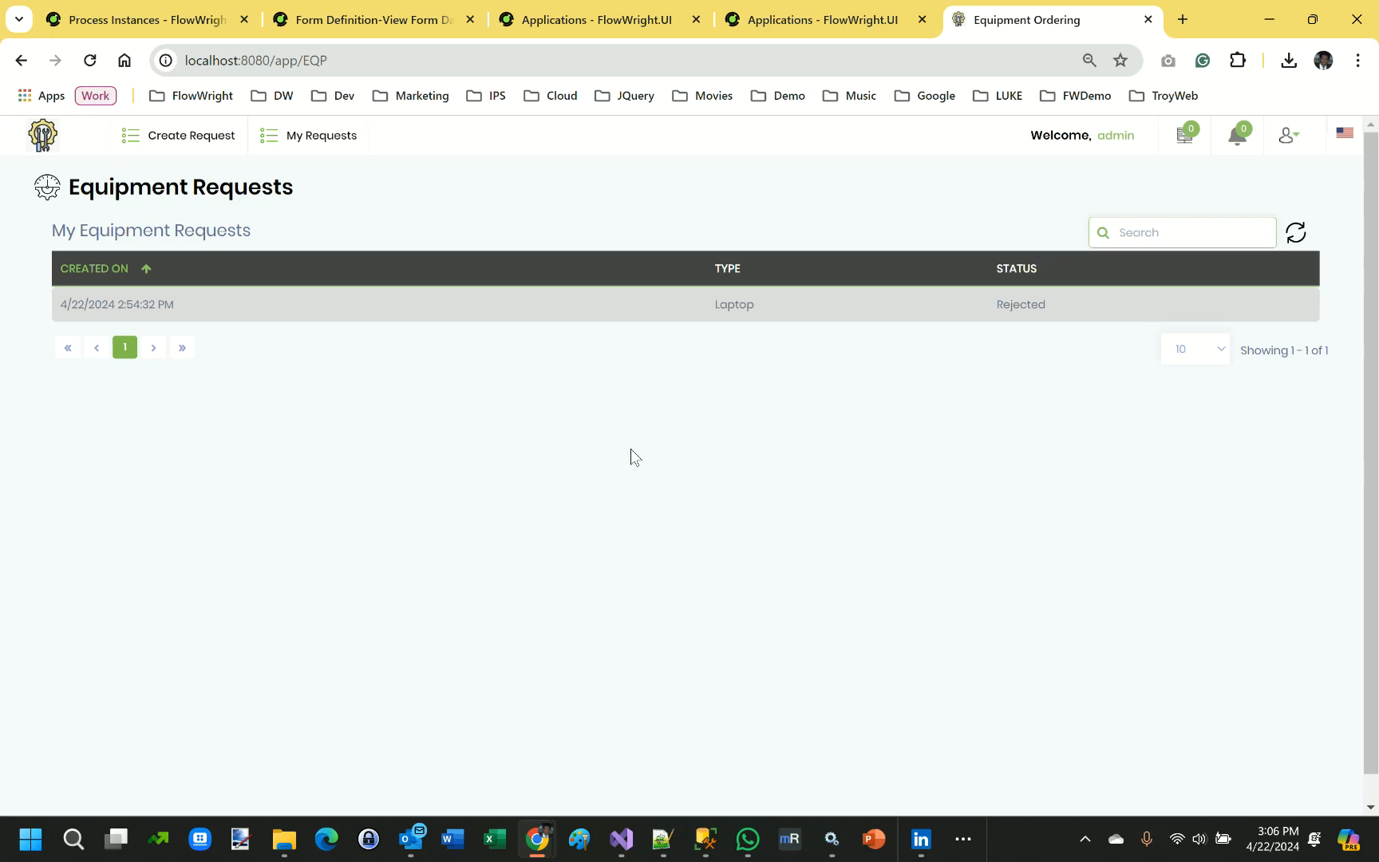
- Create an equipment request with type "Desktop" and description "64 Gig memory with i9 CPU, 2 TB drive"
left_click(196, 148)
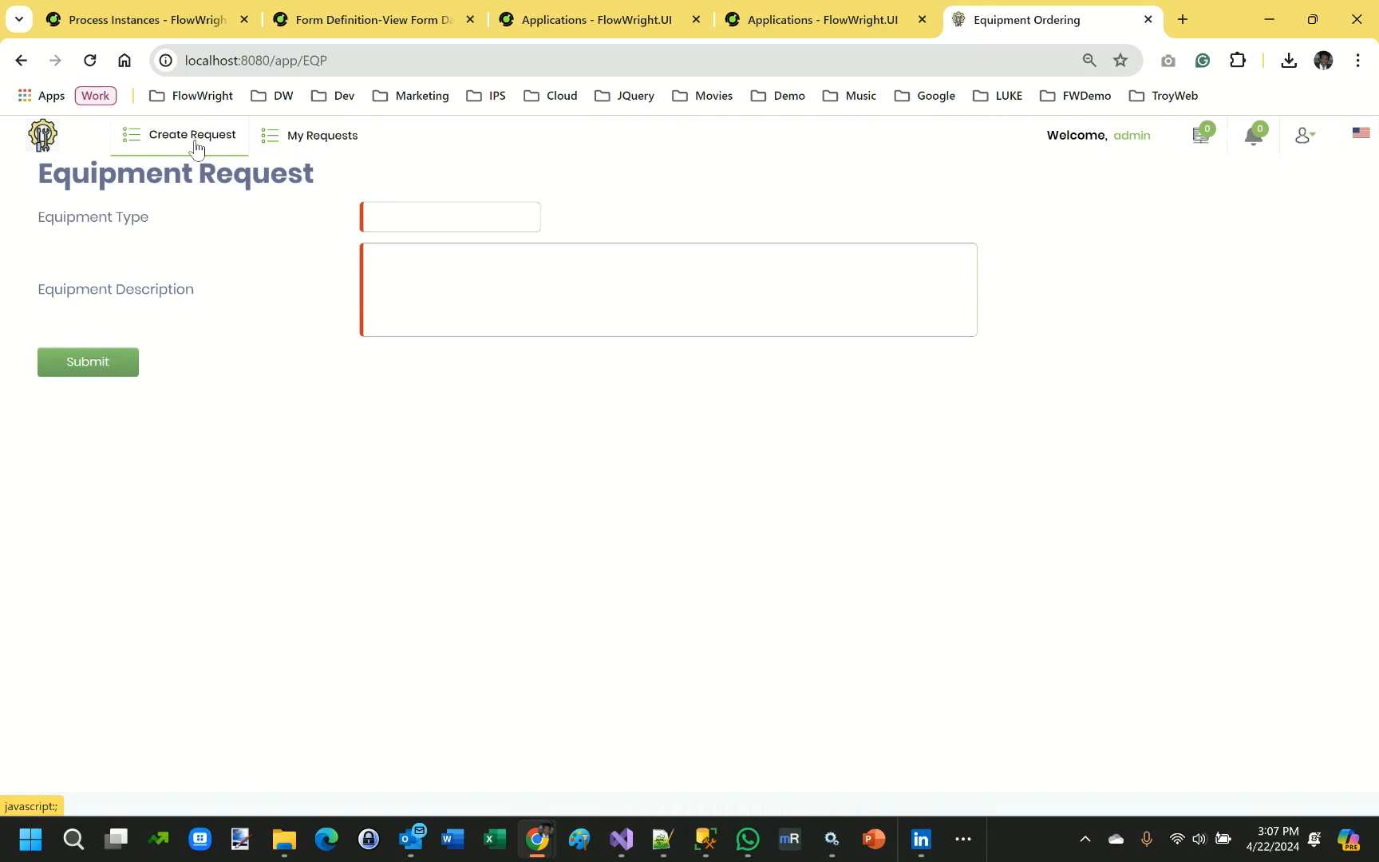
left_click(465, 217)
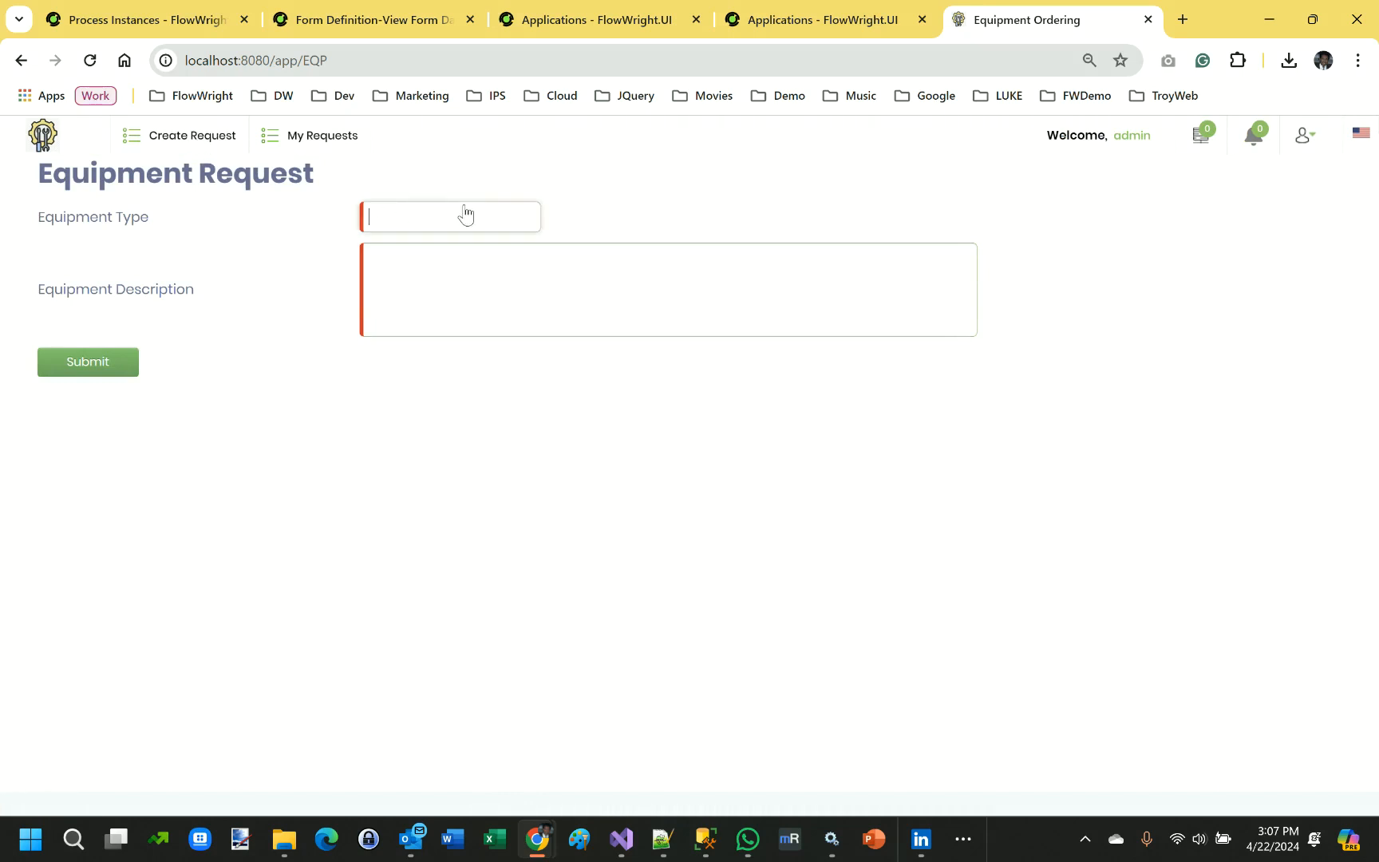
type("Desktop")
key("Tab")
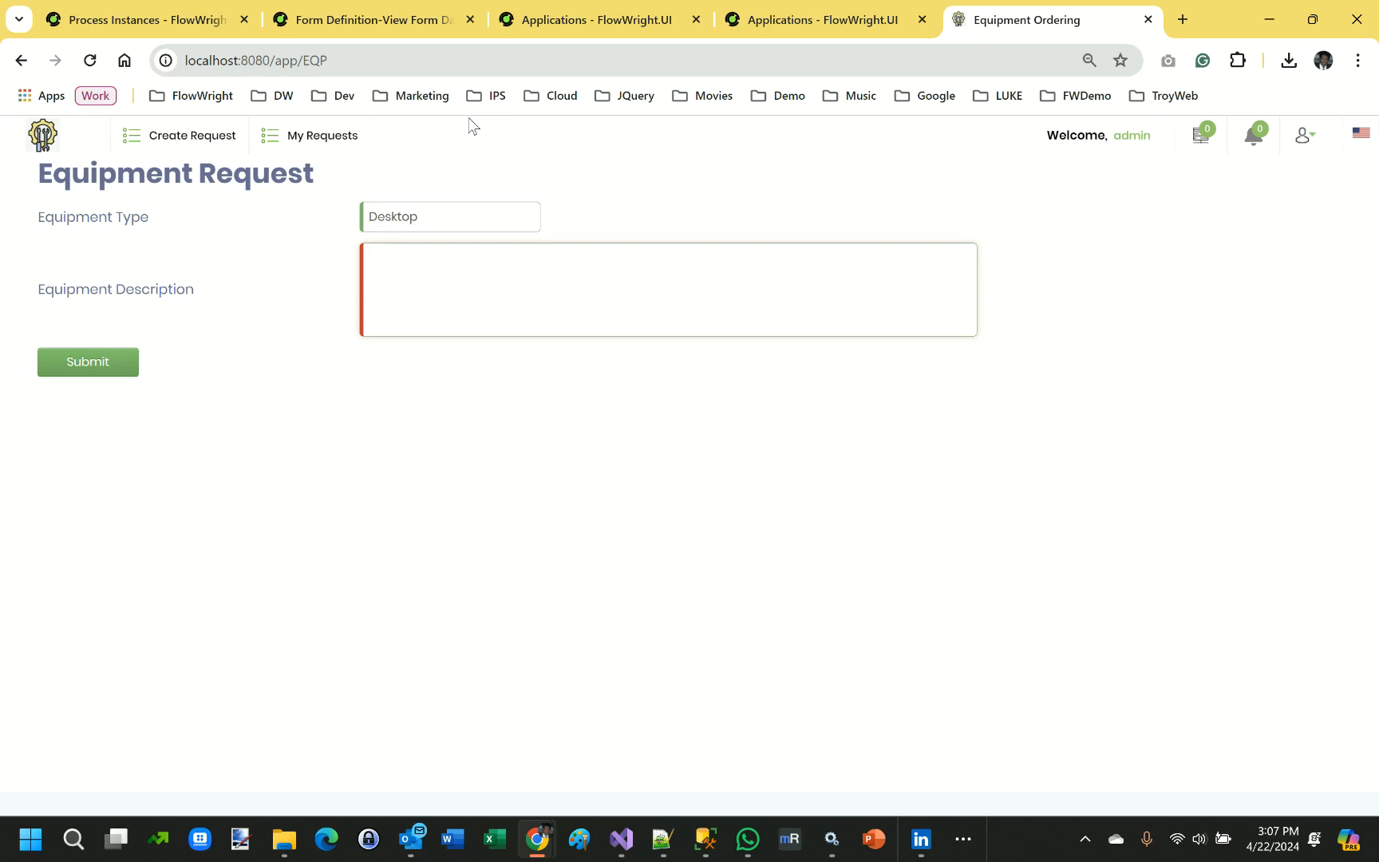
type("64 G")
key("BackSpace")
type("Gig memory with ")
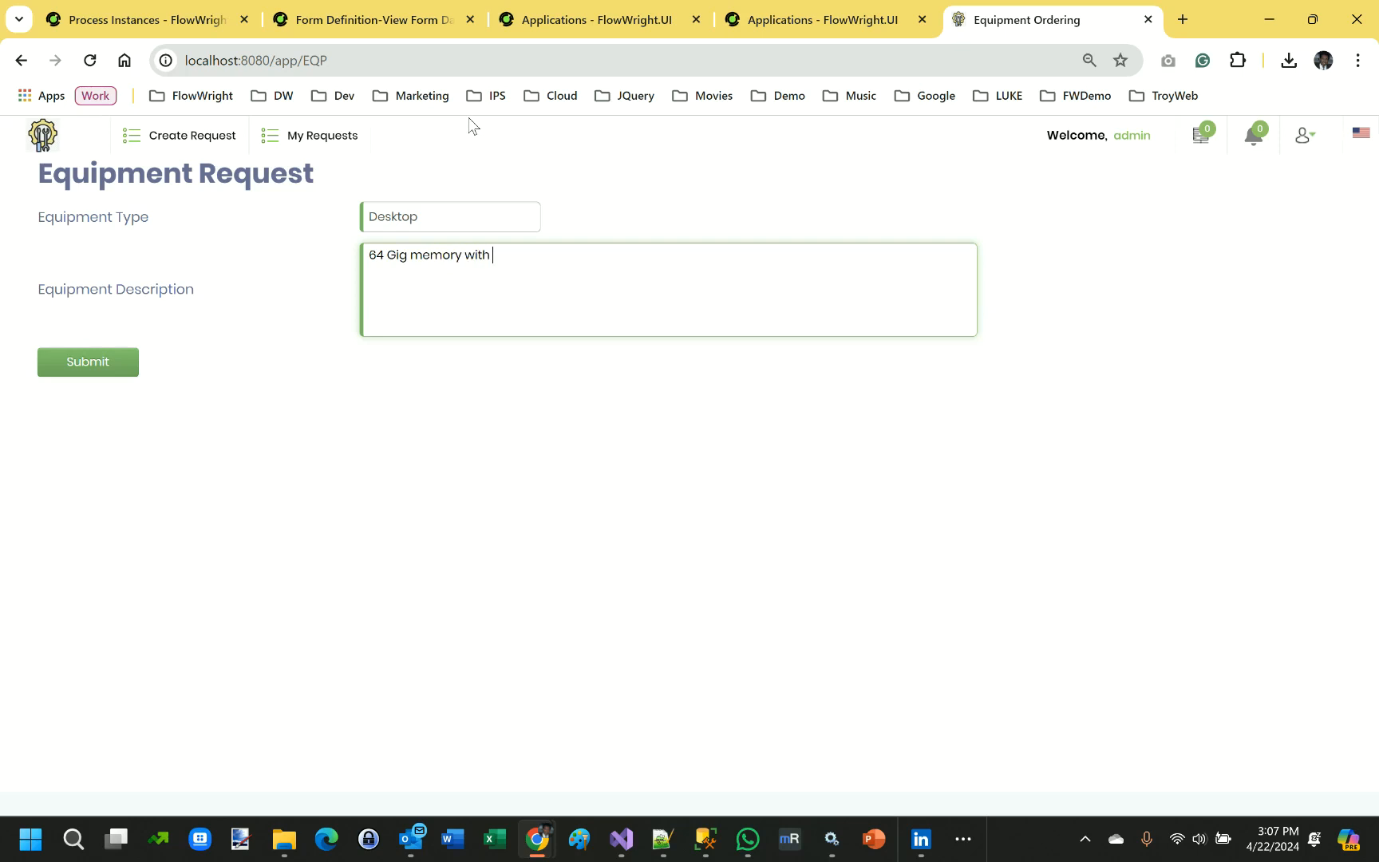
type("i")
type("9 CPU, 2 TB drive")
- Submit the desktop equipment request and view the My Requests list
left_click(90, 364)
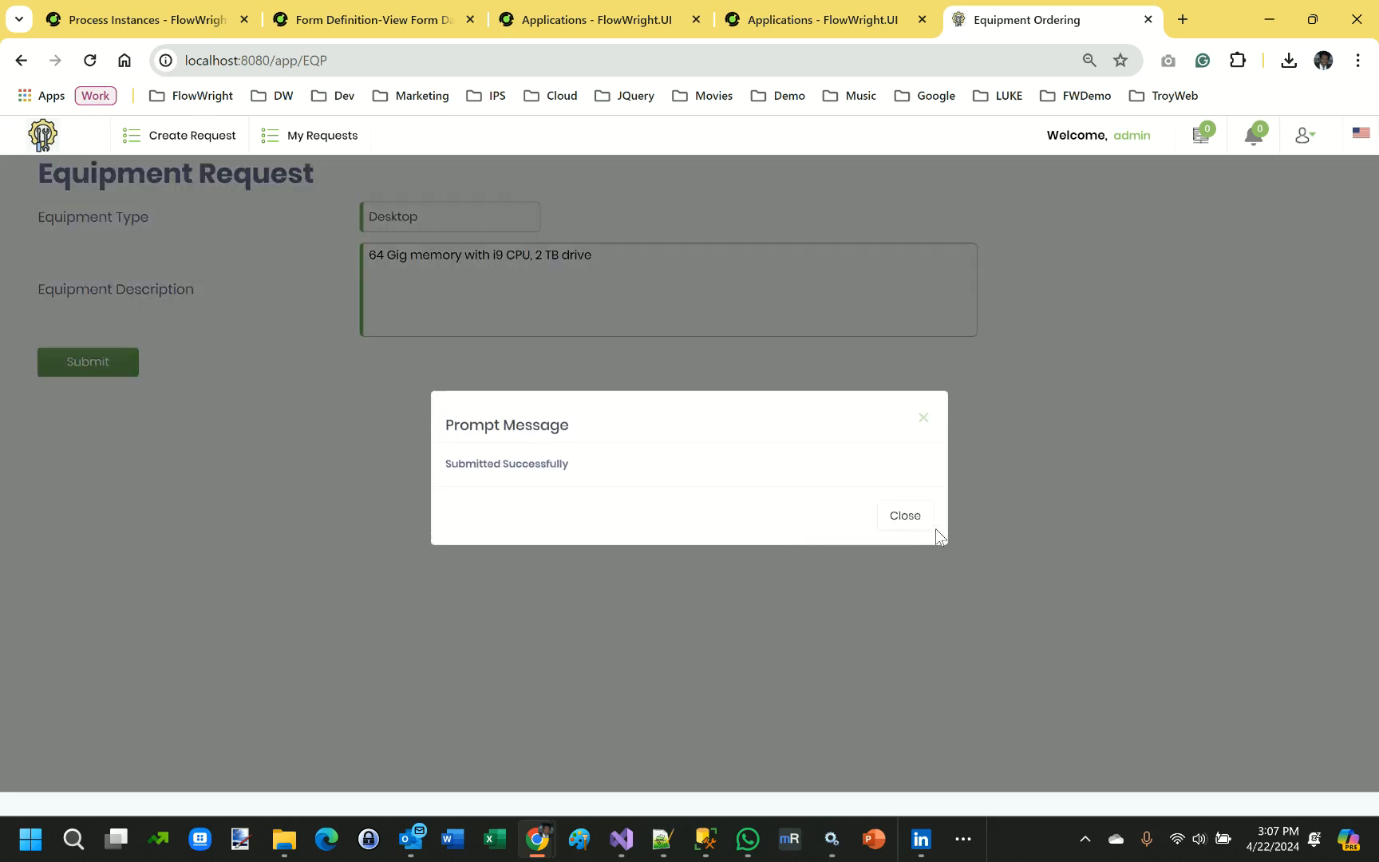
left_click(903, 509)
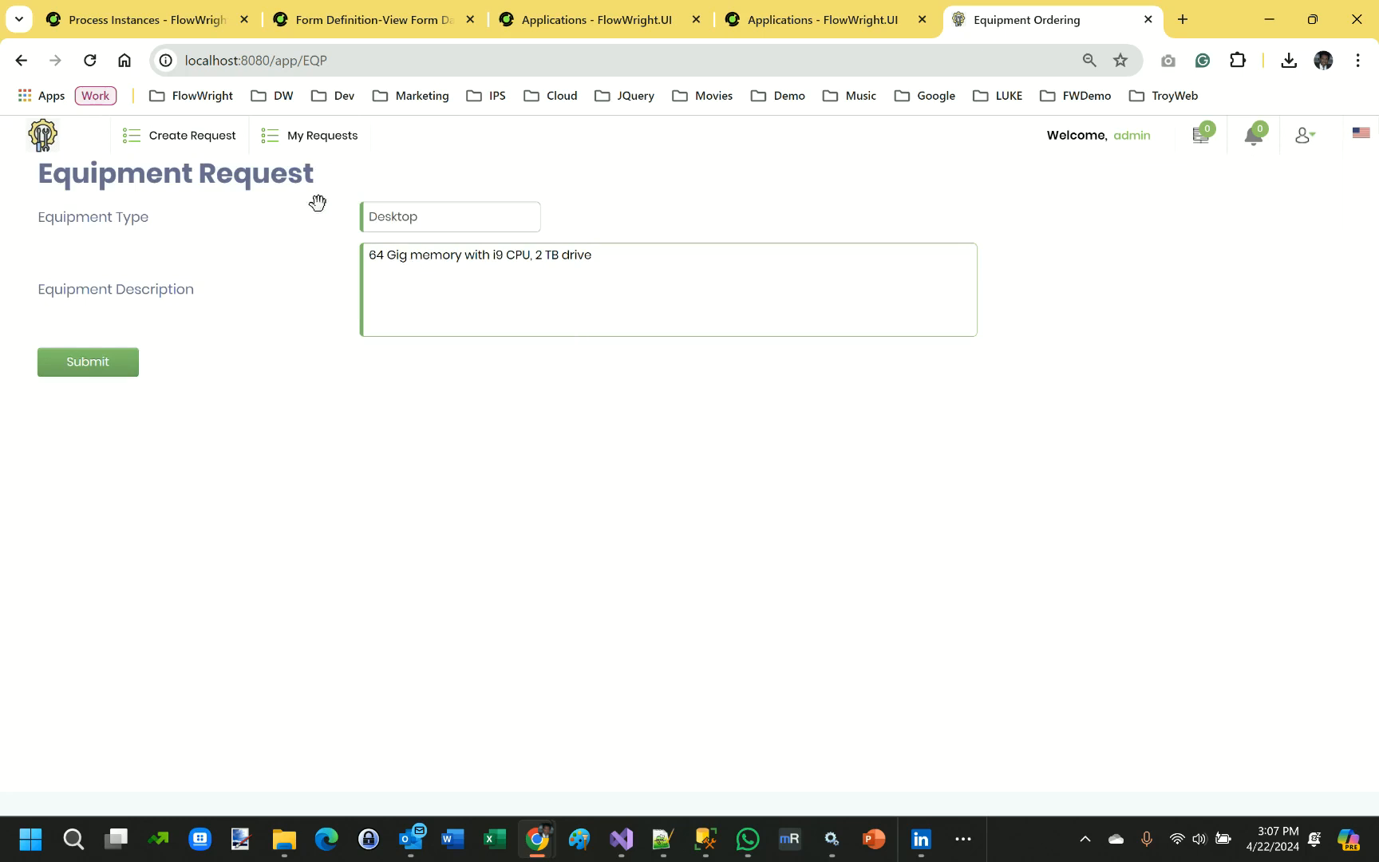
left_click(321, 144)
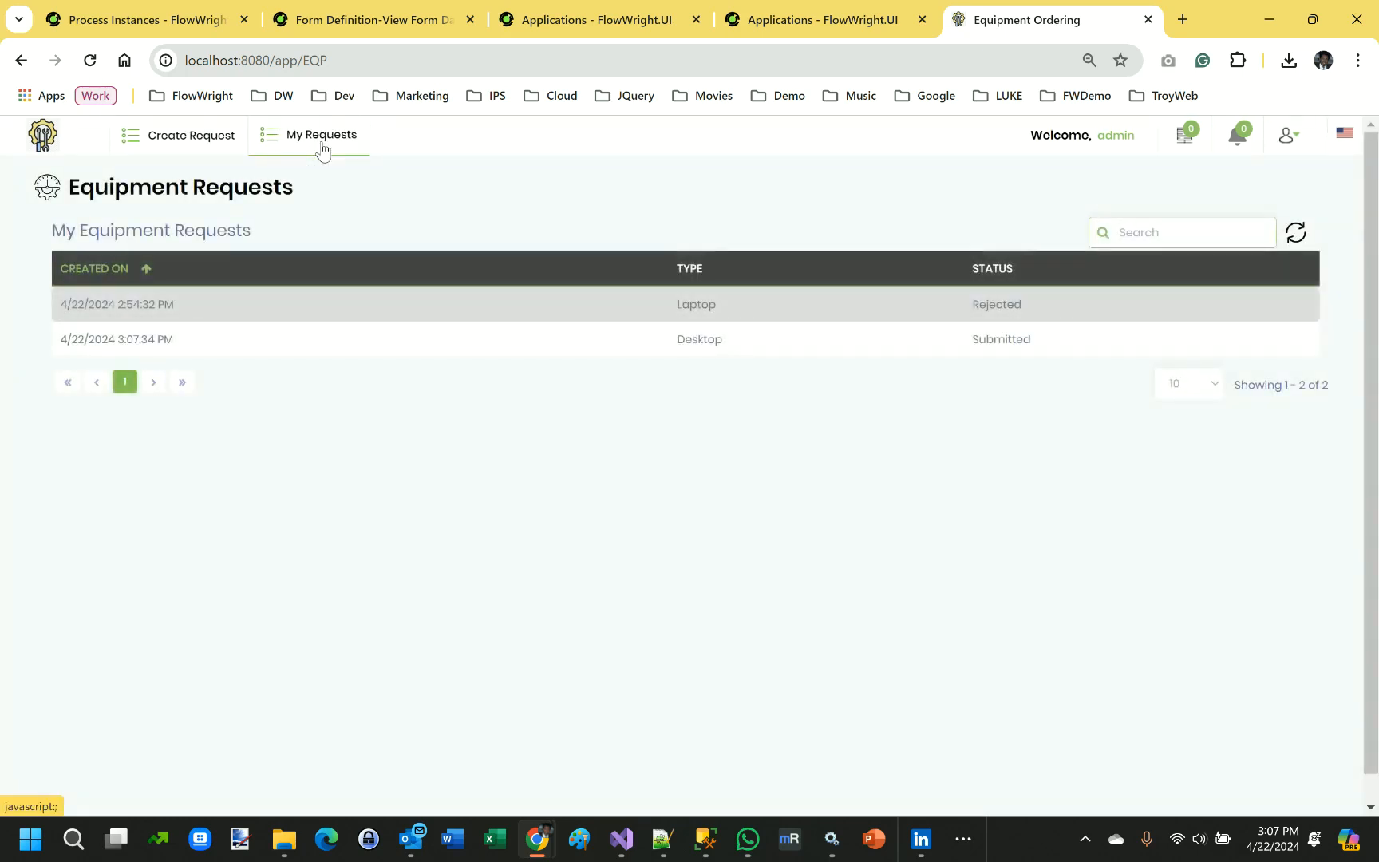